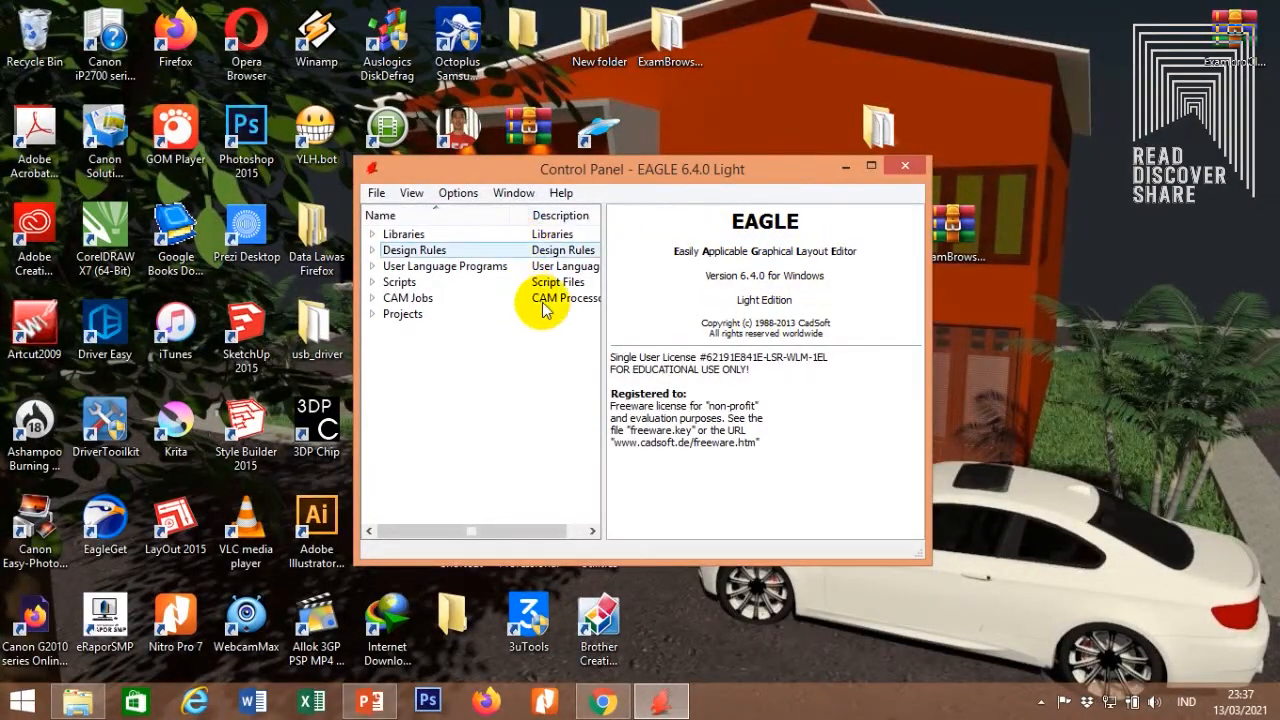
Create a new schematic and enlarge its editor window to fill the screen.
{"action": "left_click", "coordinate": [380, 194]}
{"action": "mouse_move", "coordinate": [390, 223]}
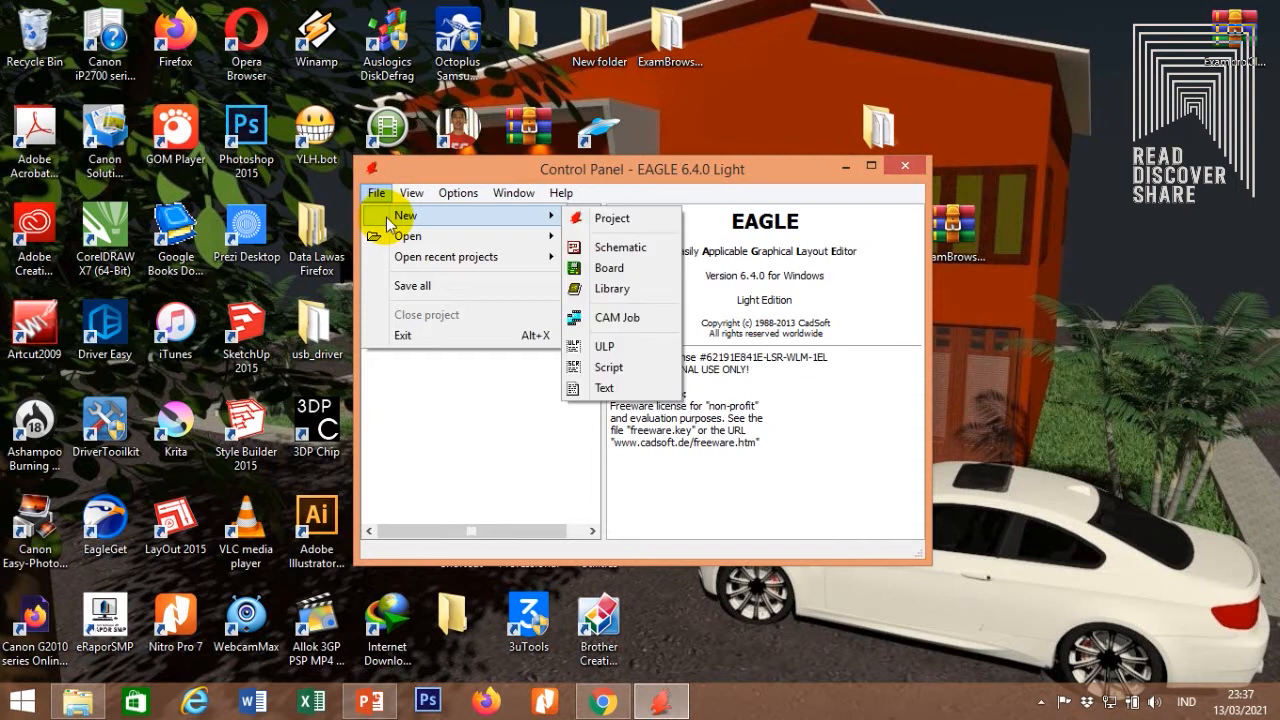
{"action": "left_click", "coordinate": [601, 252]}
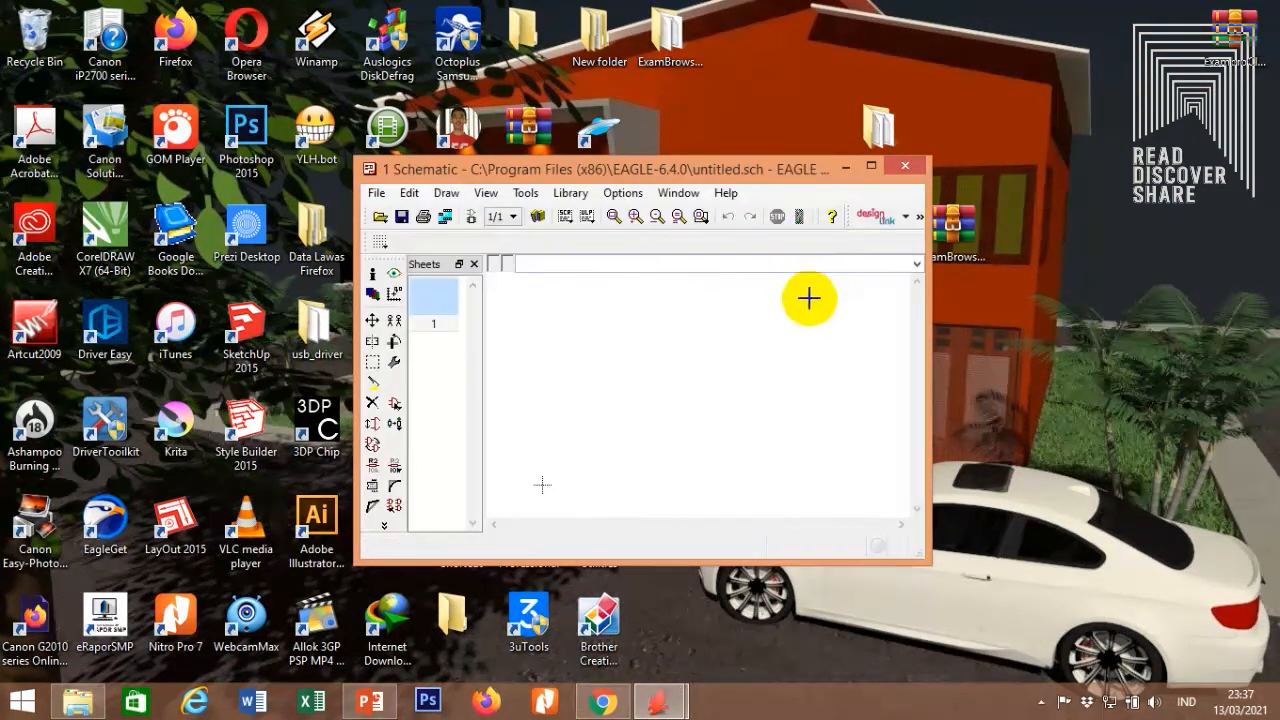
{"action": "left_click", "coordinate": [872, 167]}
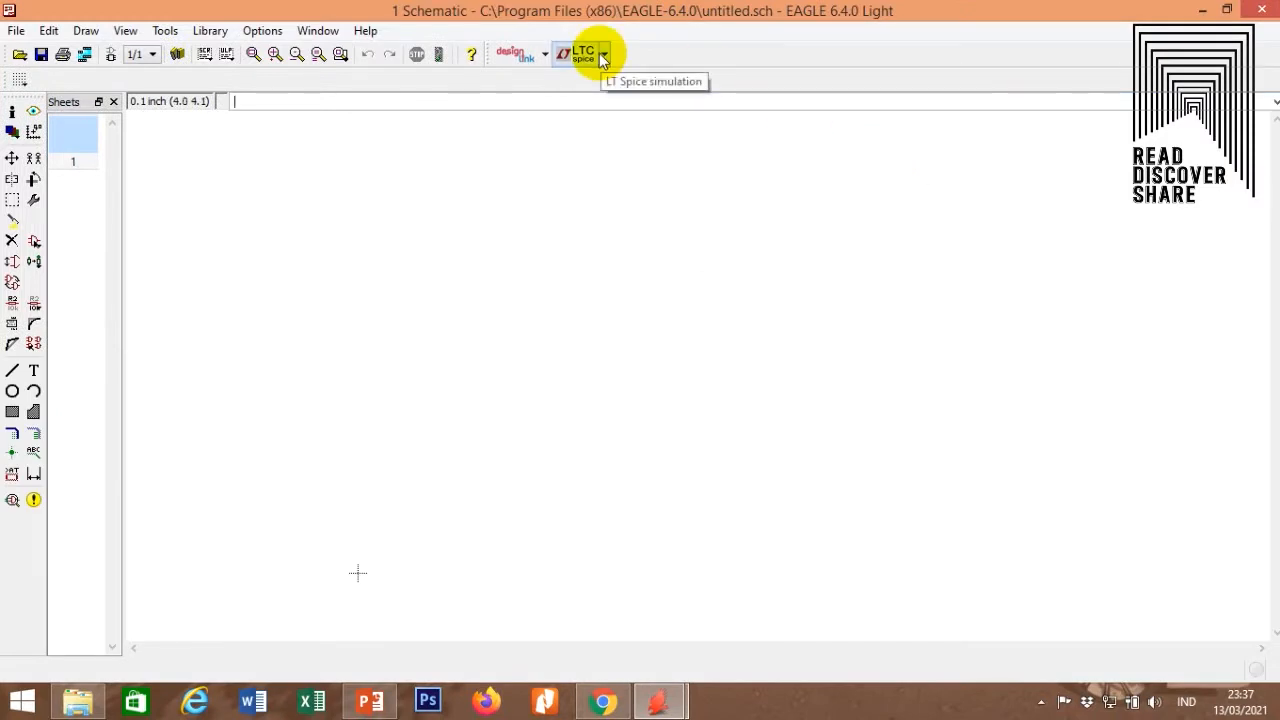
Start adding a part, search the libraries for "con" and look through the listed connectors.
{"action": "left_click", "coordinate": [34, 242]}
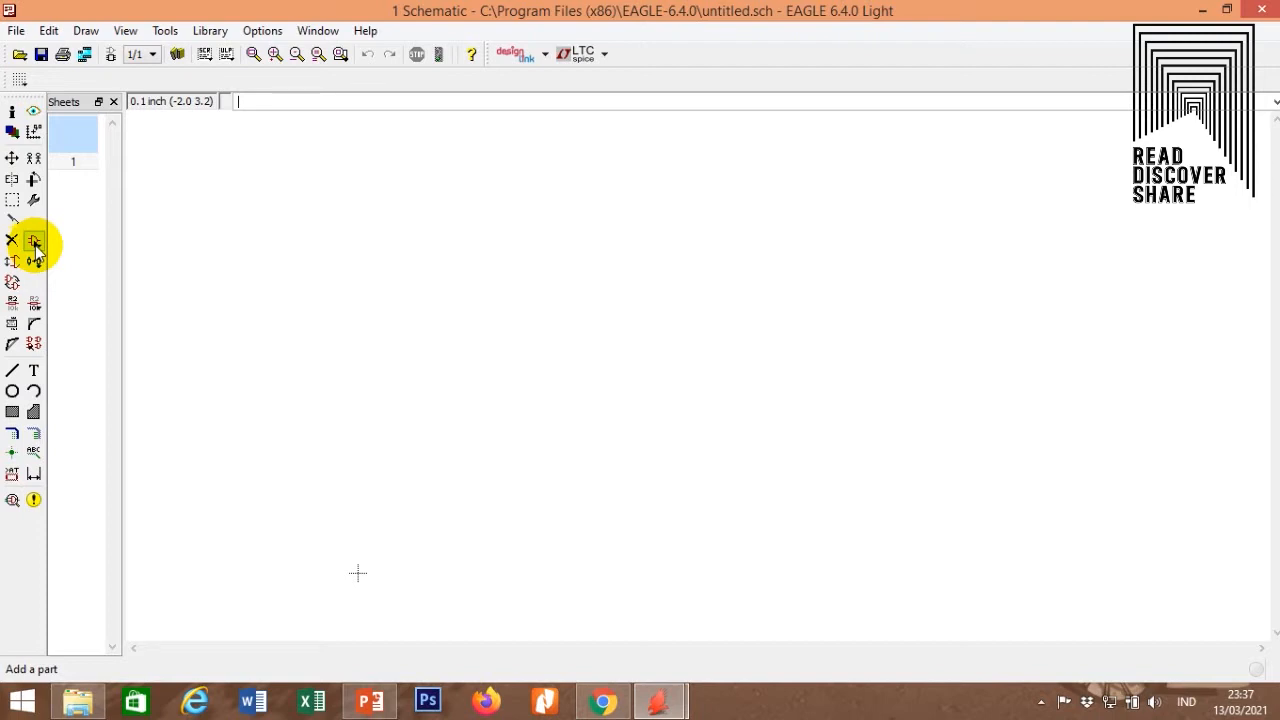
{"action": "left_click", "coordinate": [34, 243]}
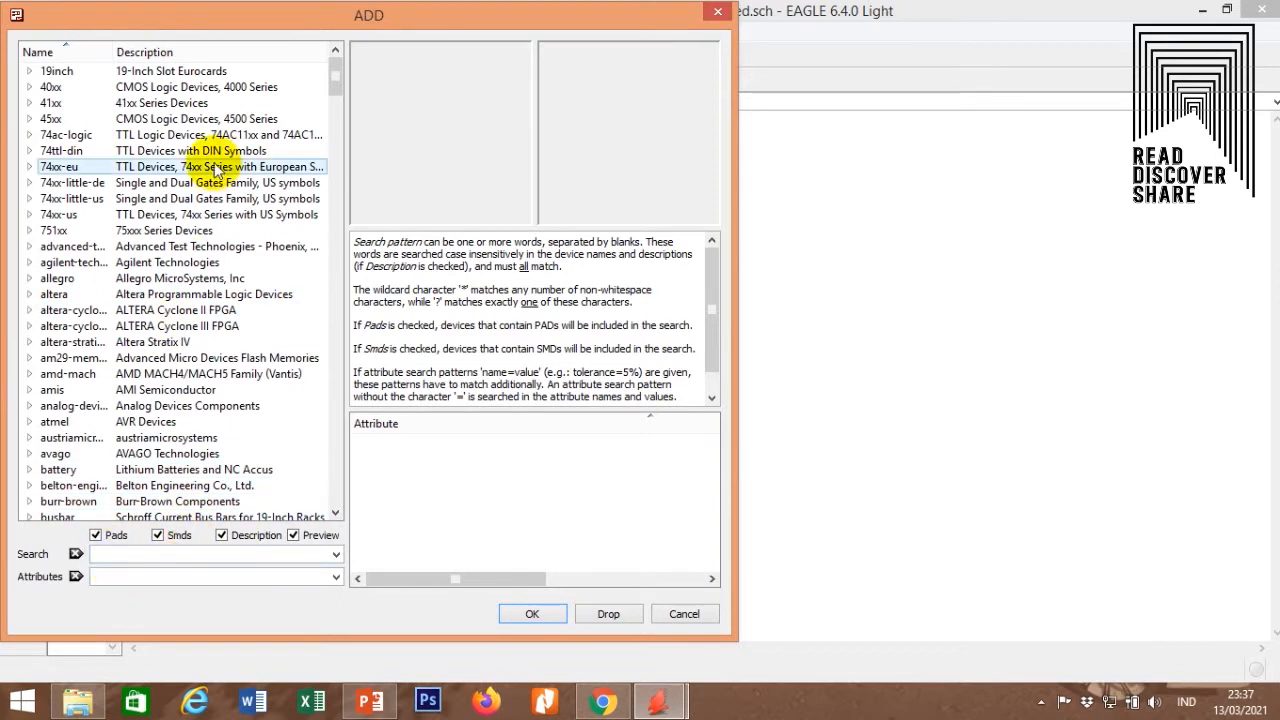
{"action": "left_click", "coordinate": [155, 558]}
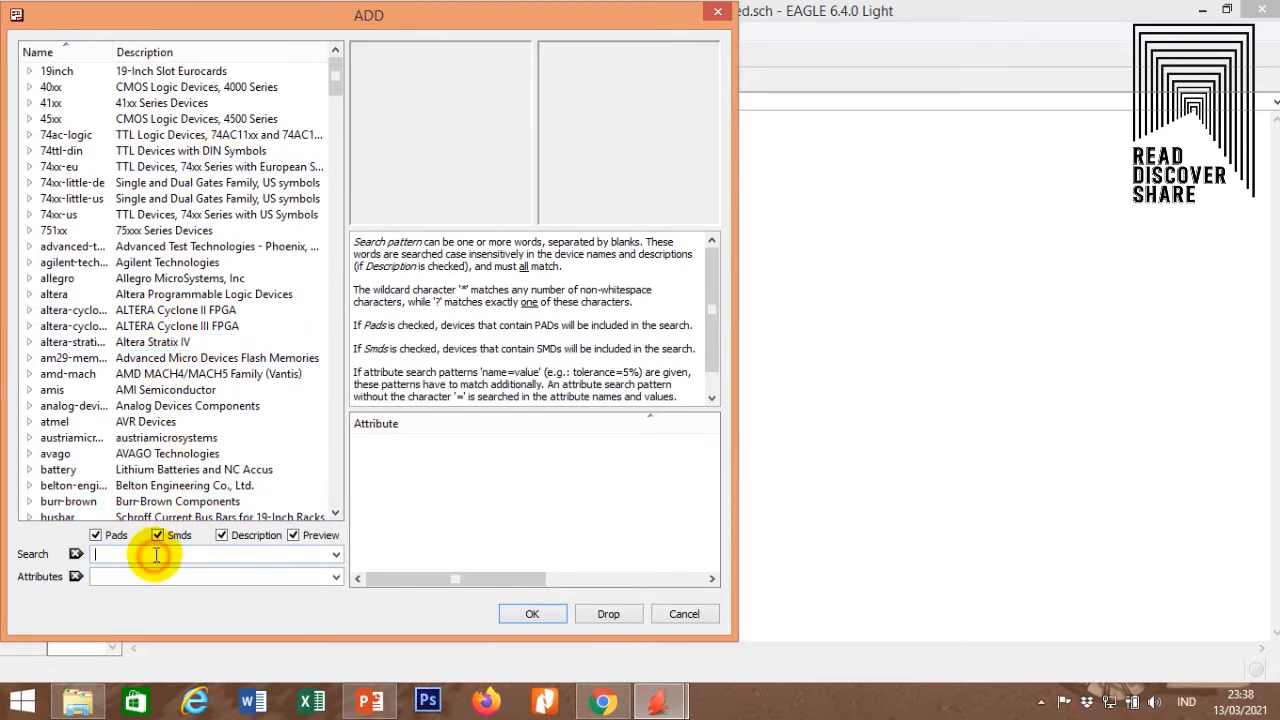
{"action": "type", "text": "con"}
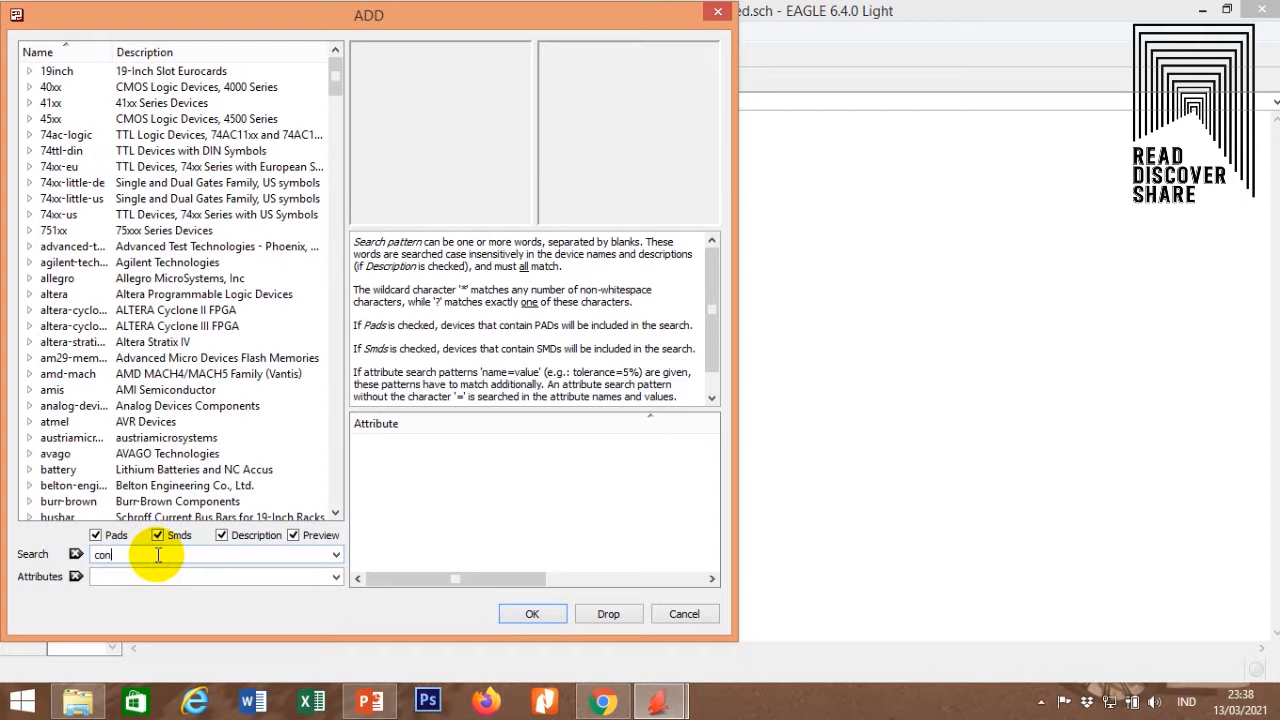
{"action": "key", "text": "Return"}
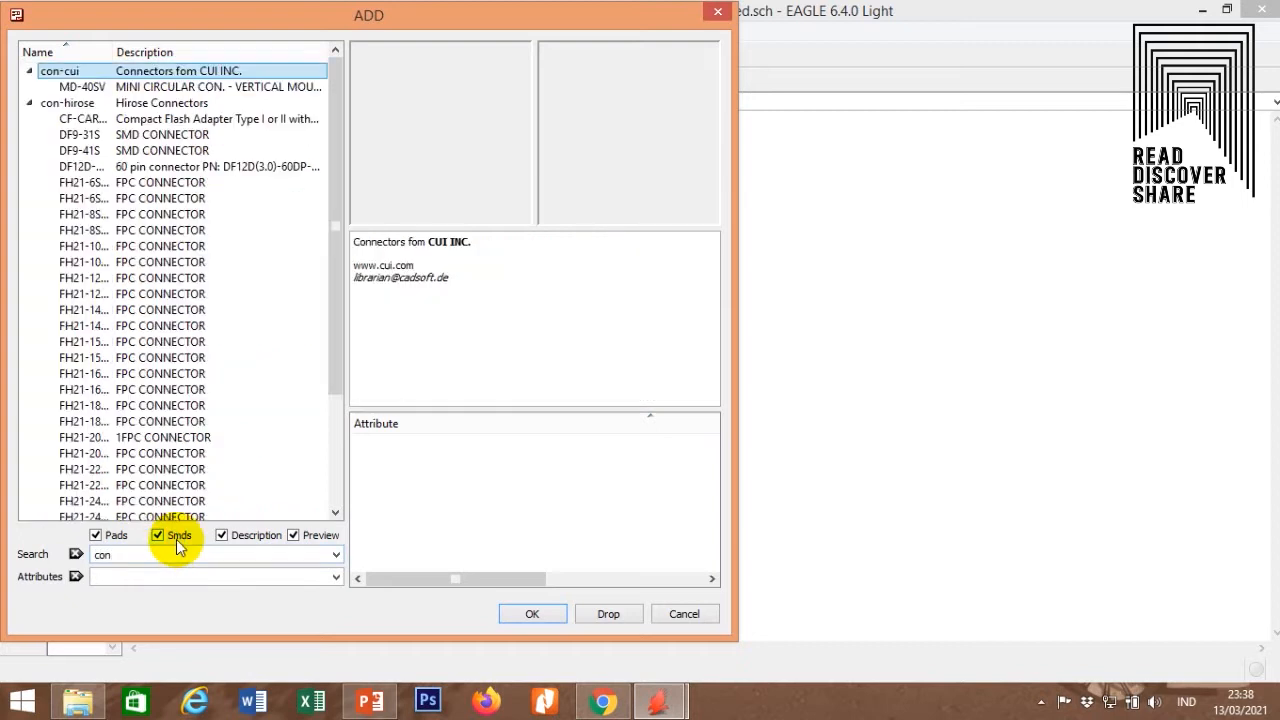
{"action": "scroll", "coordinate": [157, 157], "scroll_direction": "down", "scroll_amount": 3}
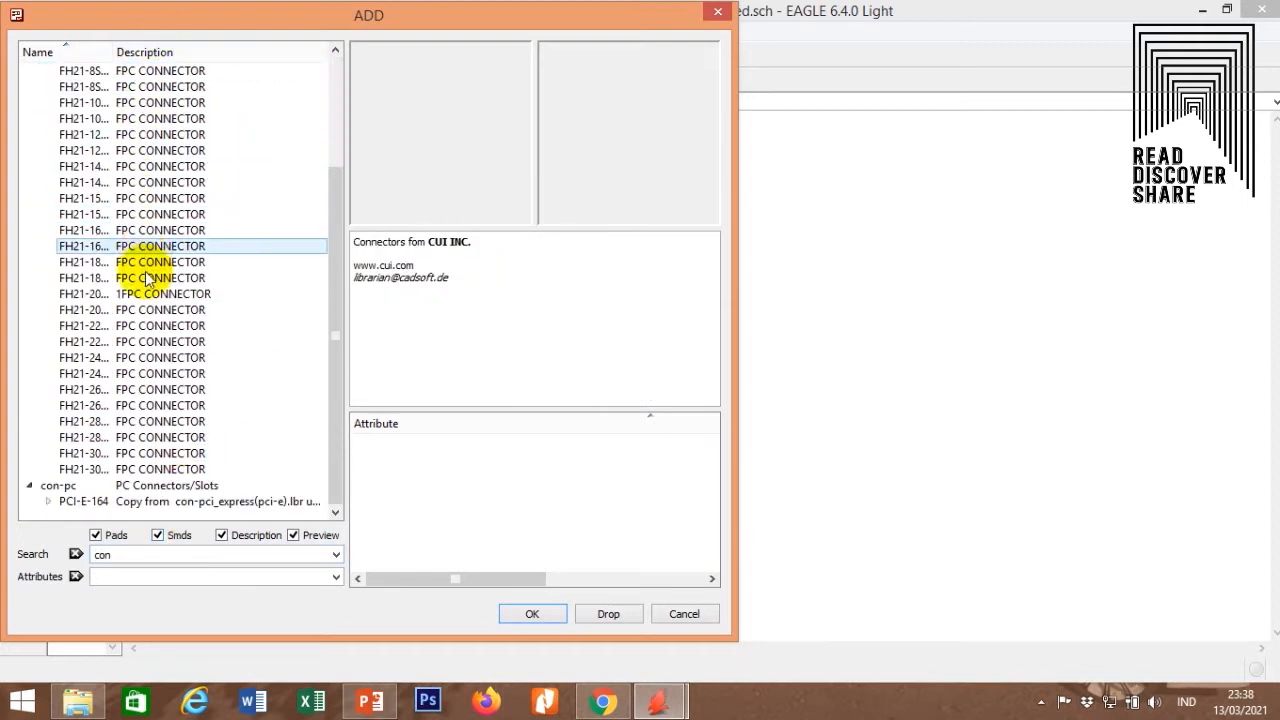
{"action": "scroll", "coordinate": [147, 366], "scroll_direction": "up", "scroll_amount": 3}
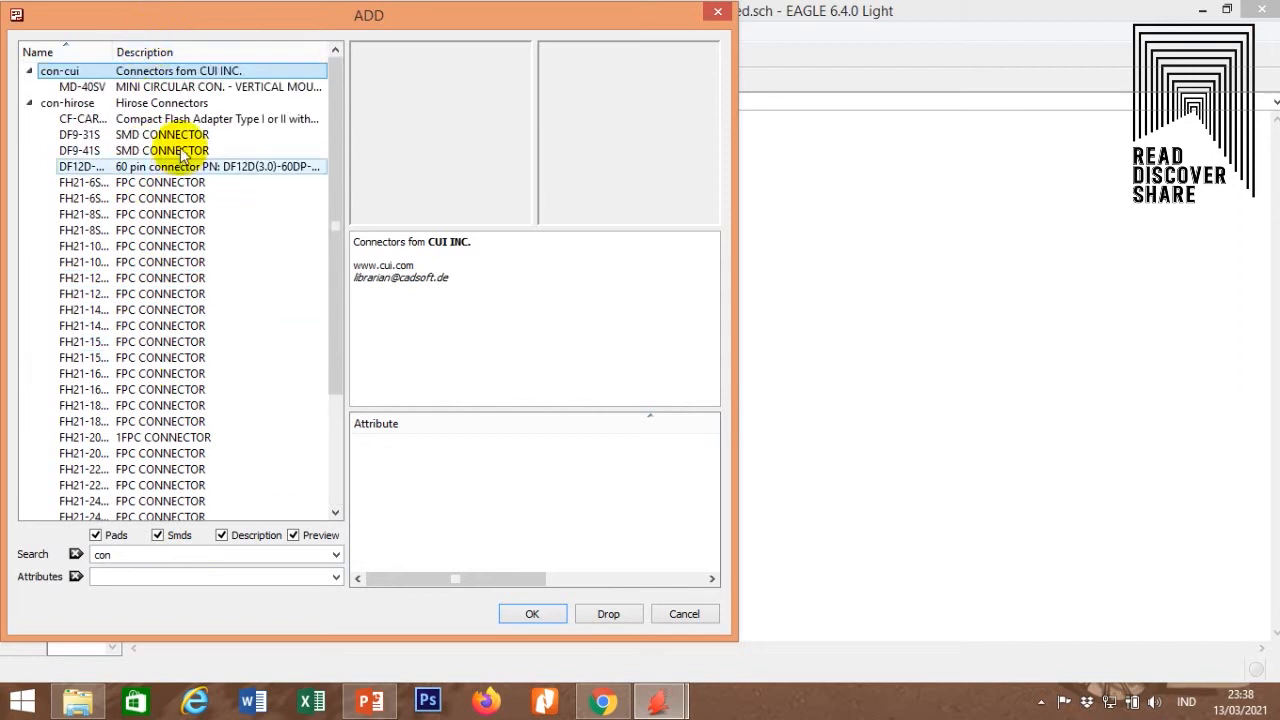
{"action": "scroll", "coordinate": [177, 200], "scroll_direction": "down", "scroll_amount": 2}
{"action": "scroll", "coordinate": [190, 300], "scroll_direction": "down", "scroll_amount": 2}
{"action": "scroll", "coordinate": [211, 418], "scroll_direction": "up", "scroll_amount": 4}
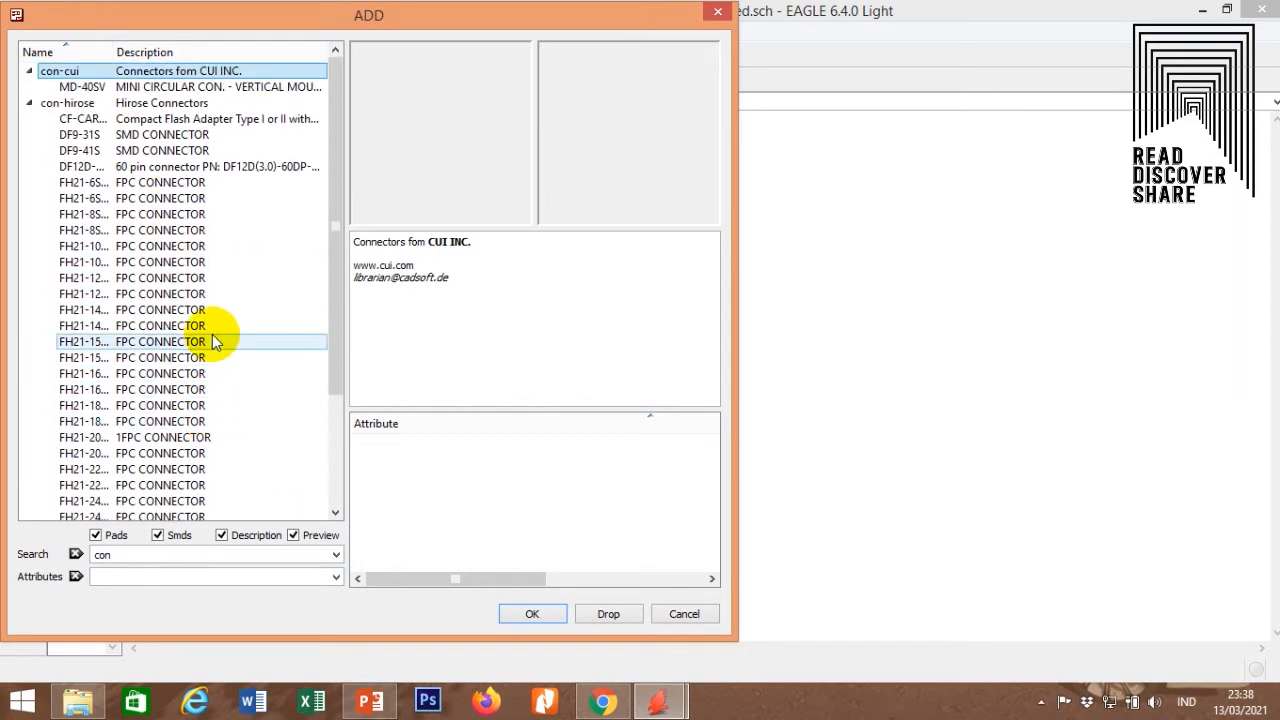
{"action": "scroll", "coordinate": [177, 280], "scroll_direction": "down", "scroll_amount": 2}
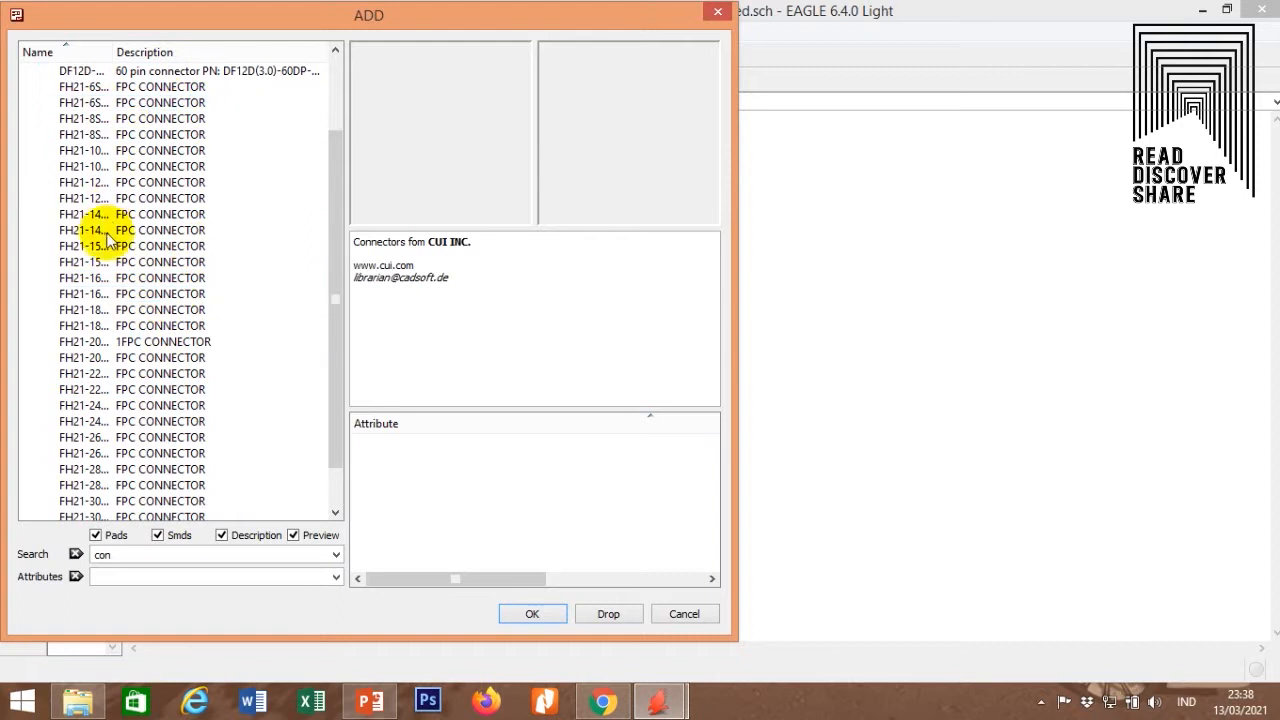
{"action": "scroll", "coordinate": [221, 256], "scroll_direction": "down", "scroll_amount": 1}
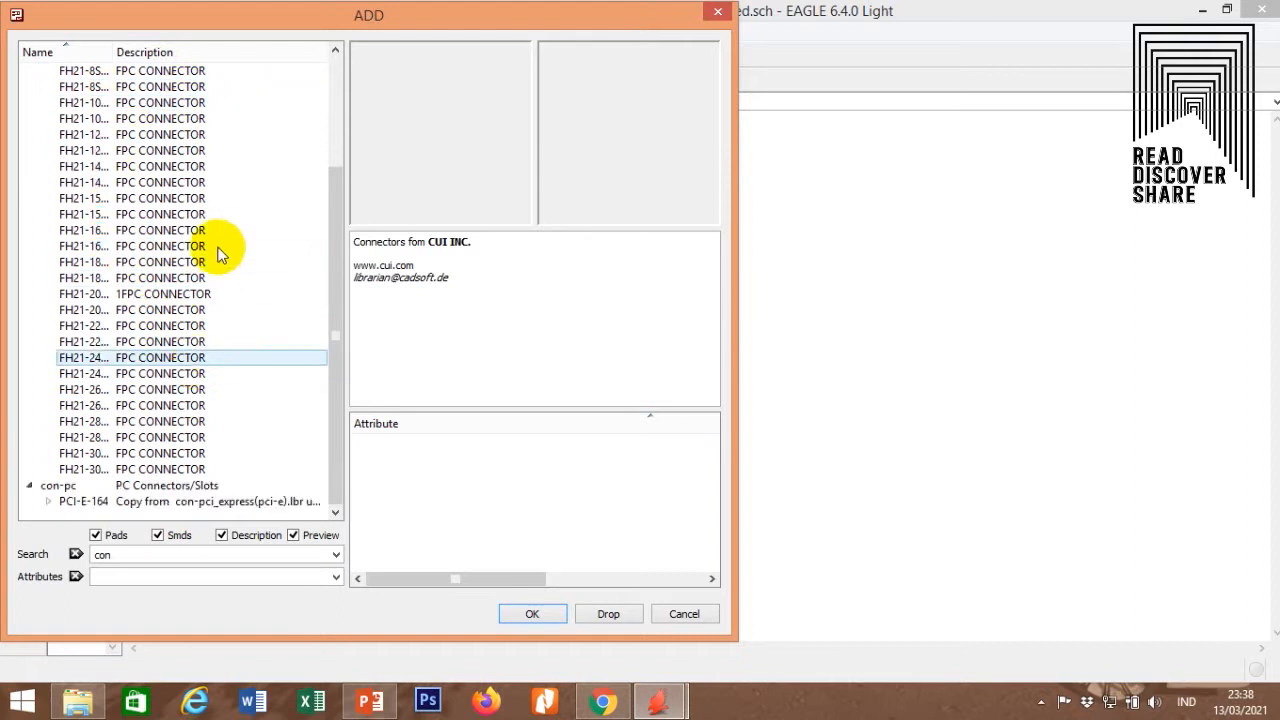
Replace the part search term with "molex" and run the search.
{"action": "left_click", "coordinate": [126, 556]}
{"action": "key", "text": "BackSpace"}
{"action": "key", "text": "BackSpace"}
{"action": "key", "text": "BackSpace"}
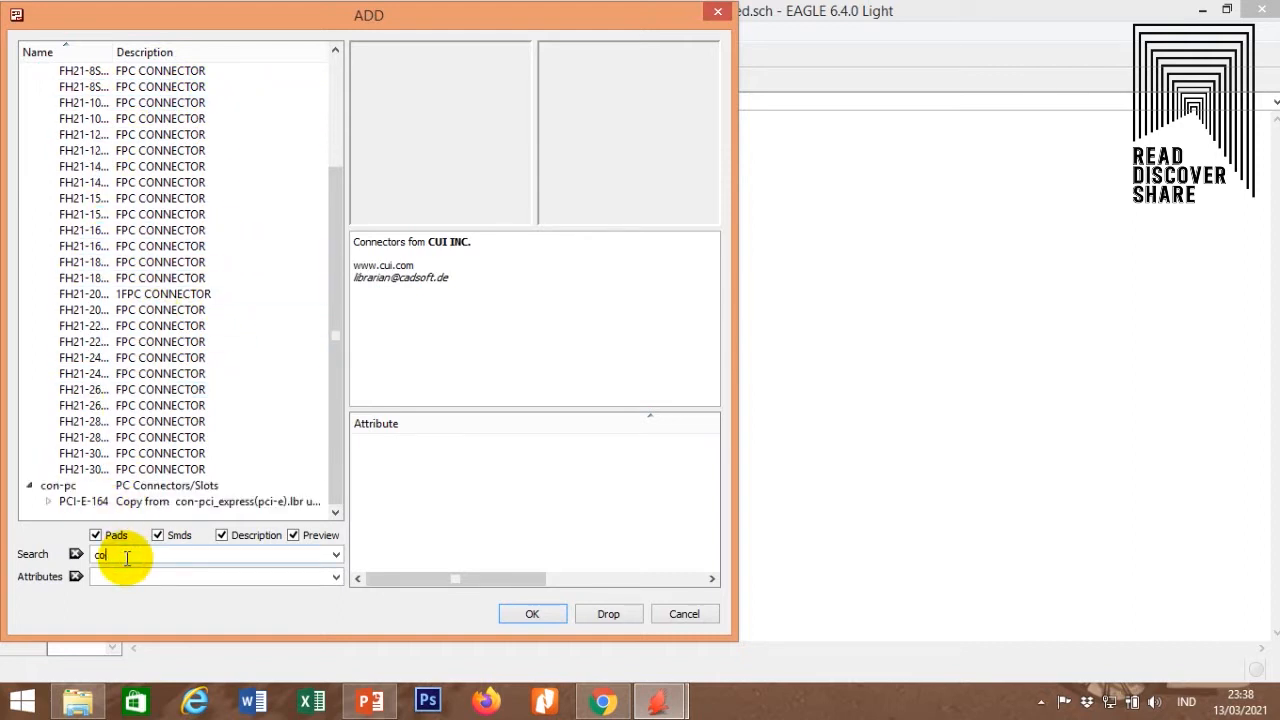
{"action": "type", "text": "molex"}
{"action": "key", "text": "Return"}
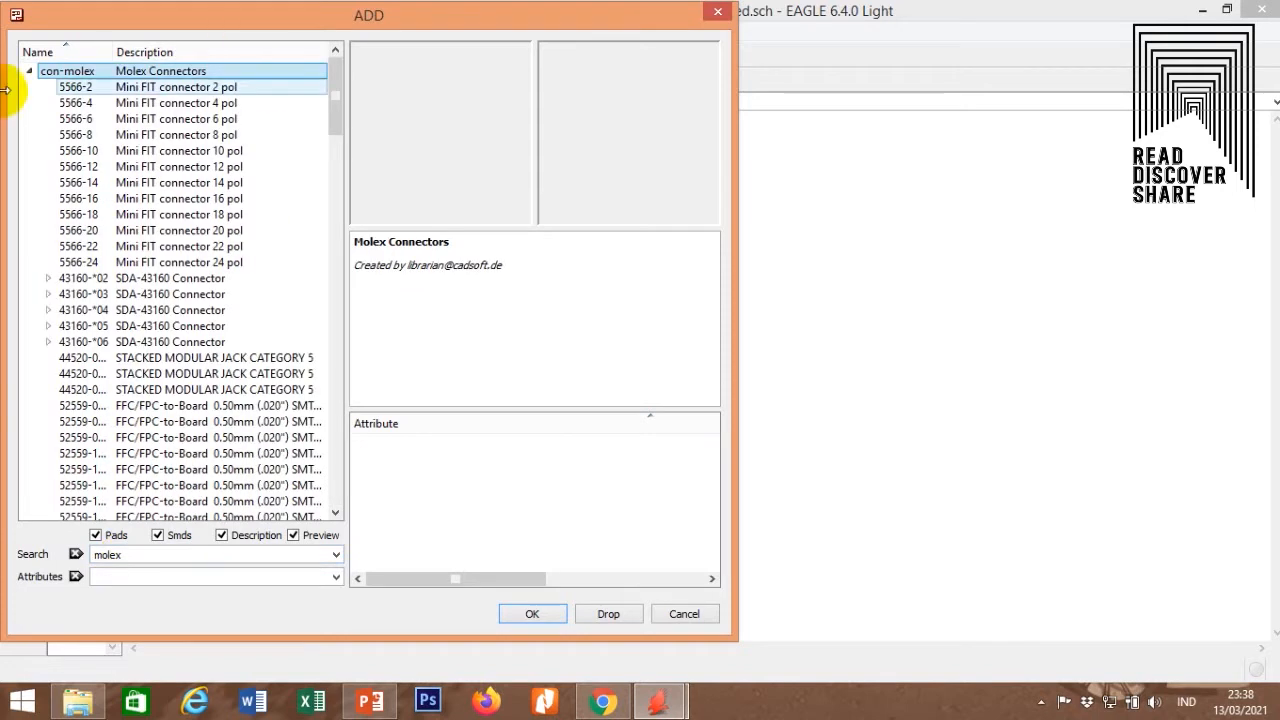
Preview several con-molex connectors and look through the list as far as the KK 156 headers.
{"action": "left_click", "coordinate": [76, 90]}
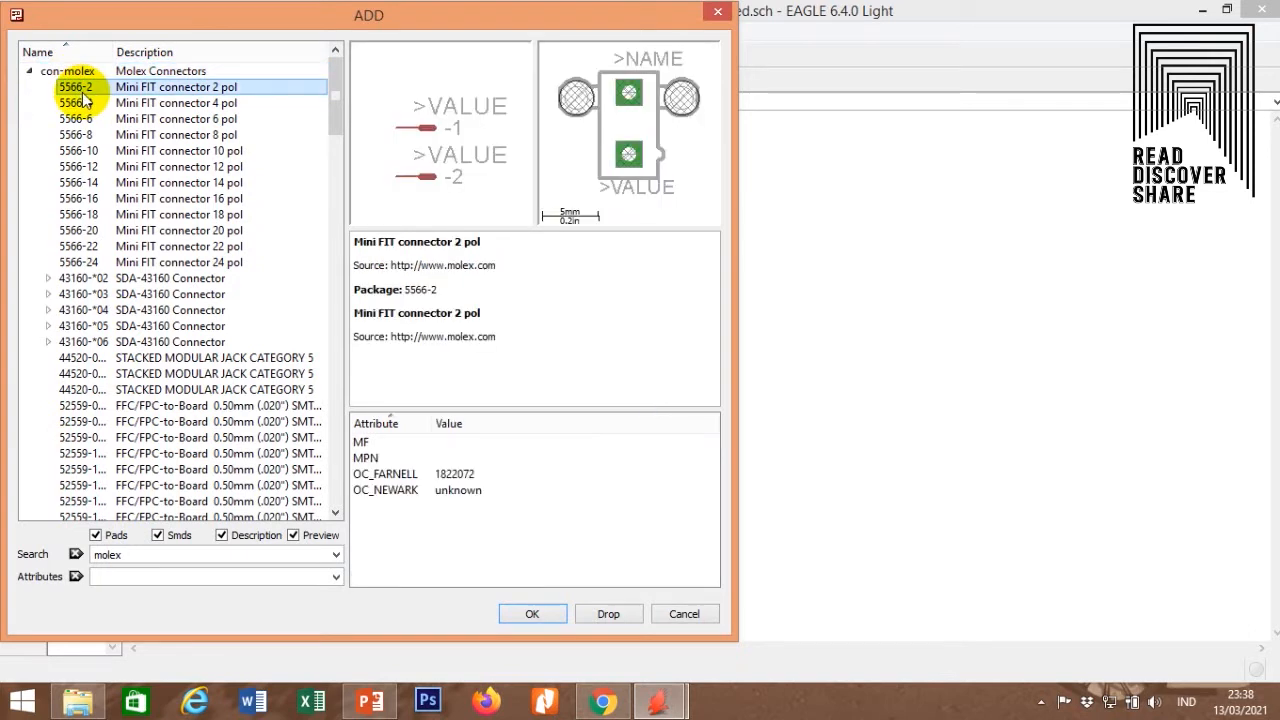
{"action": "left_click", "coordinate": [225, 104]}
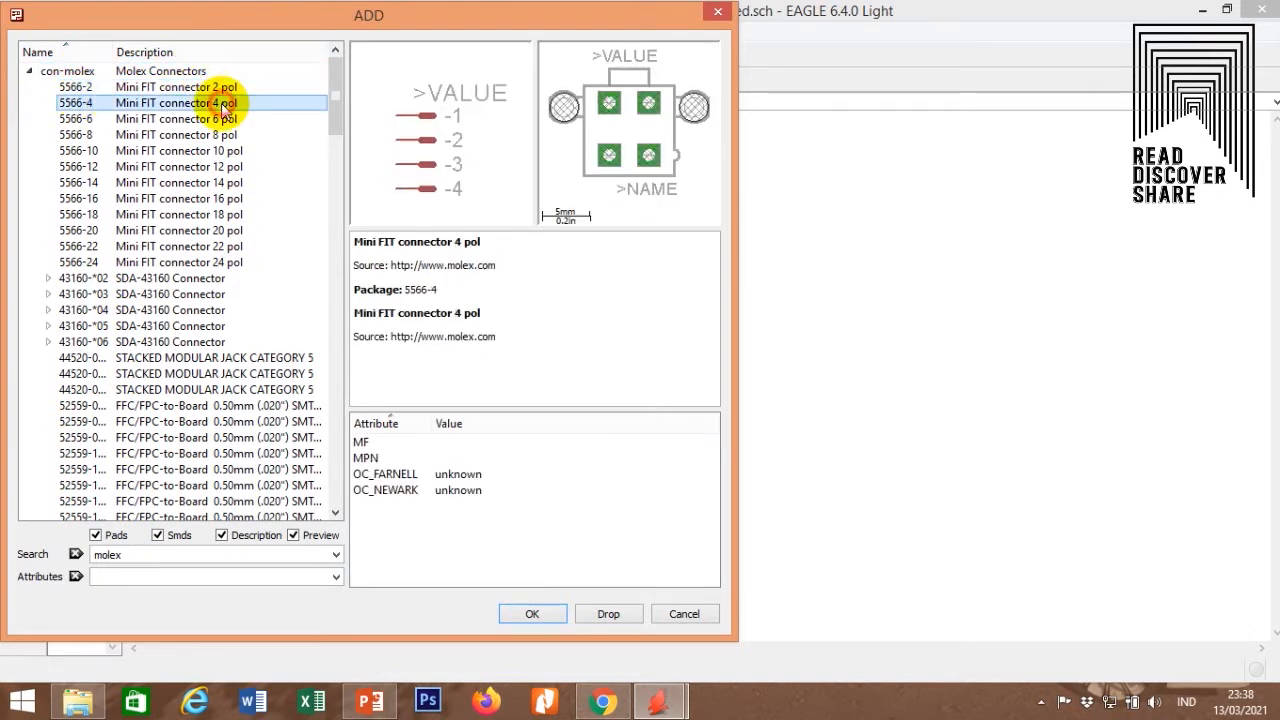
{"action": "left_click", "coordinate": [213, 281]}
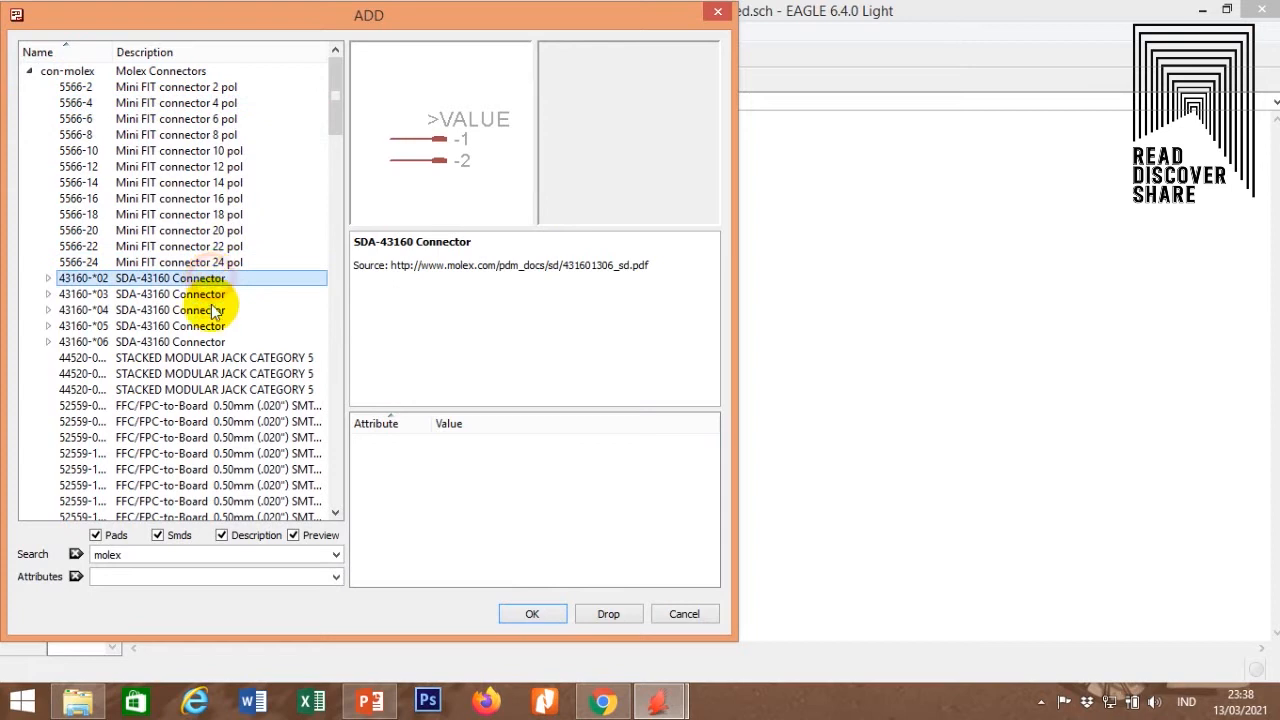
{"action": "left_click", "coordinate": [216, 372]}
{"action": "left_click", "coordinate": [216, 342]}
{"action": "scroll", "coordinate": [216, 346], "scroll_direction": "down", "scroll_amount": 18}
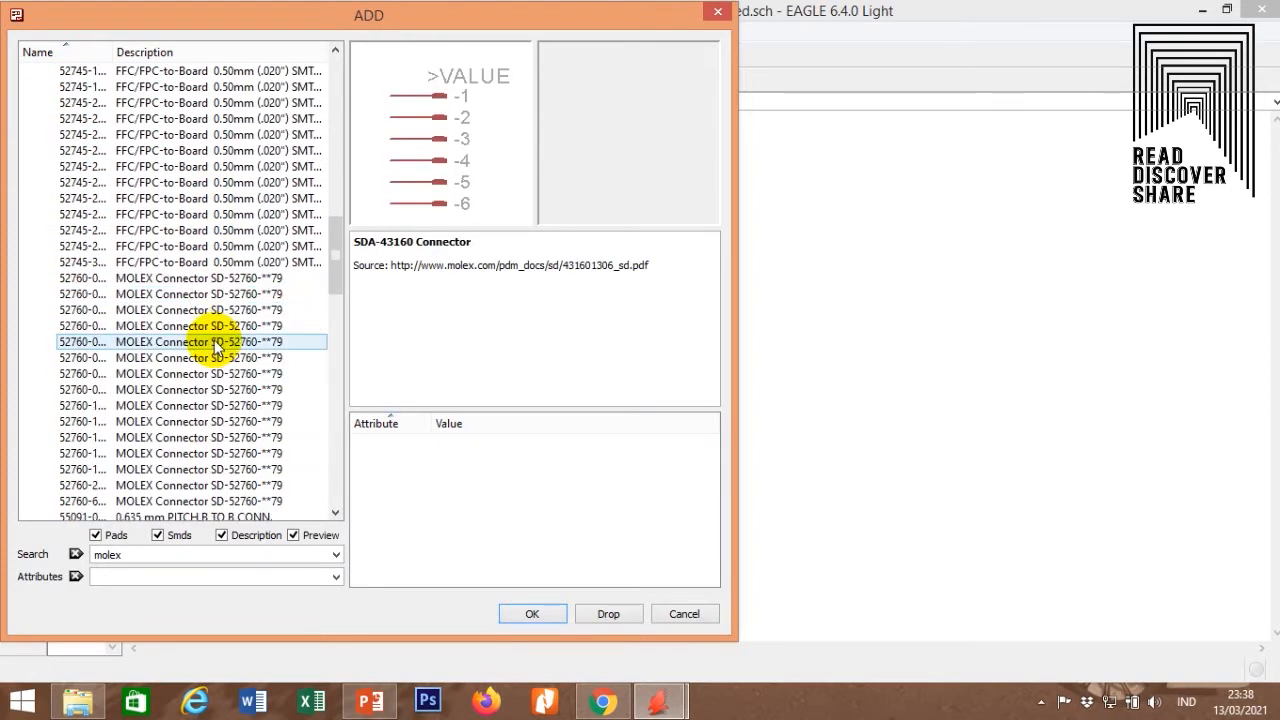
{"action": "left_click", "coordinate": [214, 280]}
{"action": "scroll", "coordinate": [214, 310], "scroll_direction": "down", "scroll_amount": 10}
{"action": "scroll", "coordinate": [200, 300], "scroll_direction": "down", "scroll_amount": 1}
{"action": "left_click", "coordinate": [182, 199]}
{"action": "scroll", "coordinate": [213, 297], "scroll_direction": "down", "scroll_amount": 6}
{"action": "scroll", "coordinate": [209, 295], "scroll_direction": "down", "scroll_amount": 7}
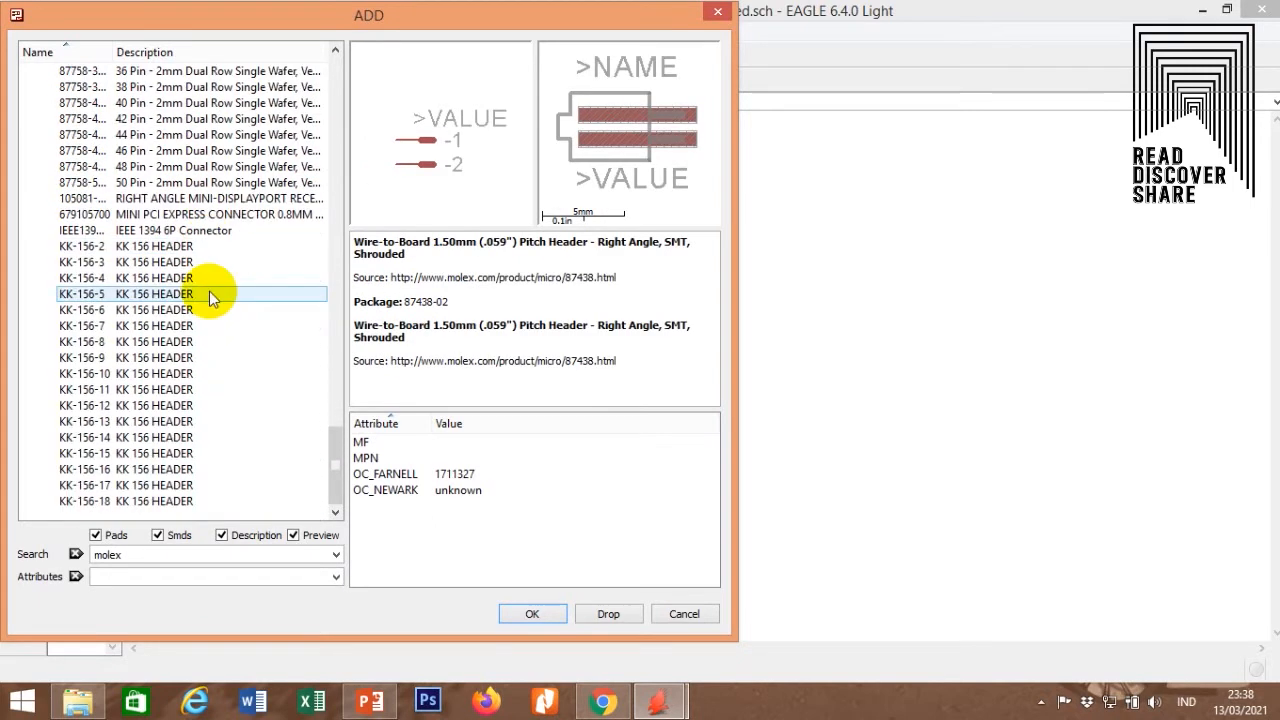
Choose the KK-156-2 header and place it rotated 180 degrees, above and to the left of the sheet's origin.
{"action": "left_click", "coordinate": [205, 248]}
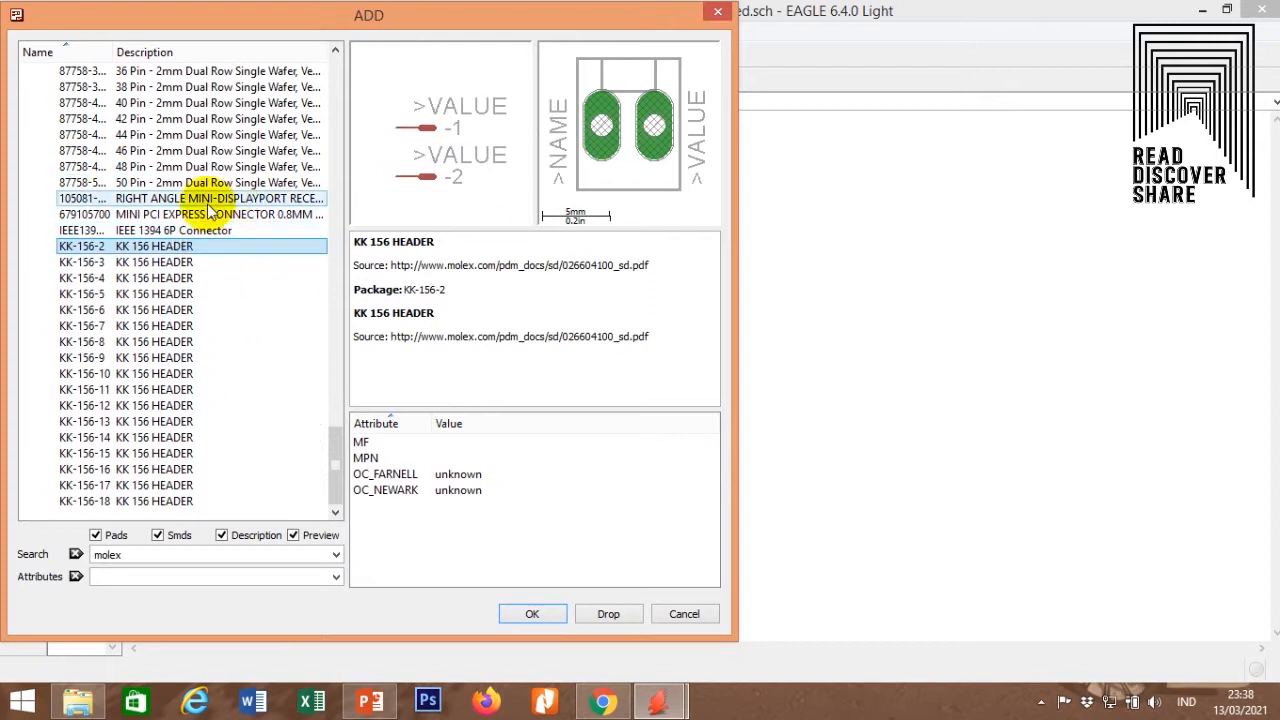
{"action": "left_click", "coordinate": [532, 613]}
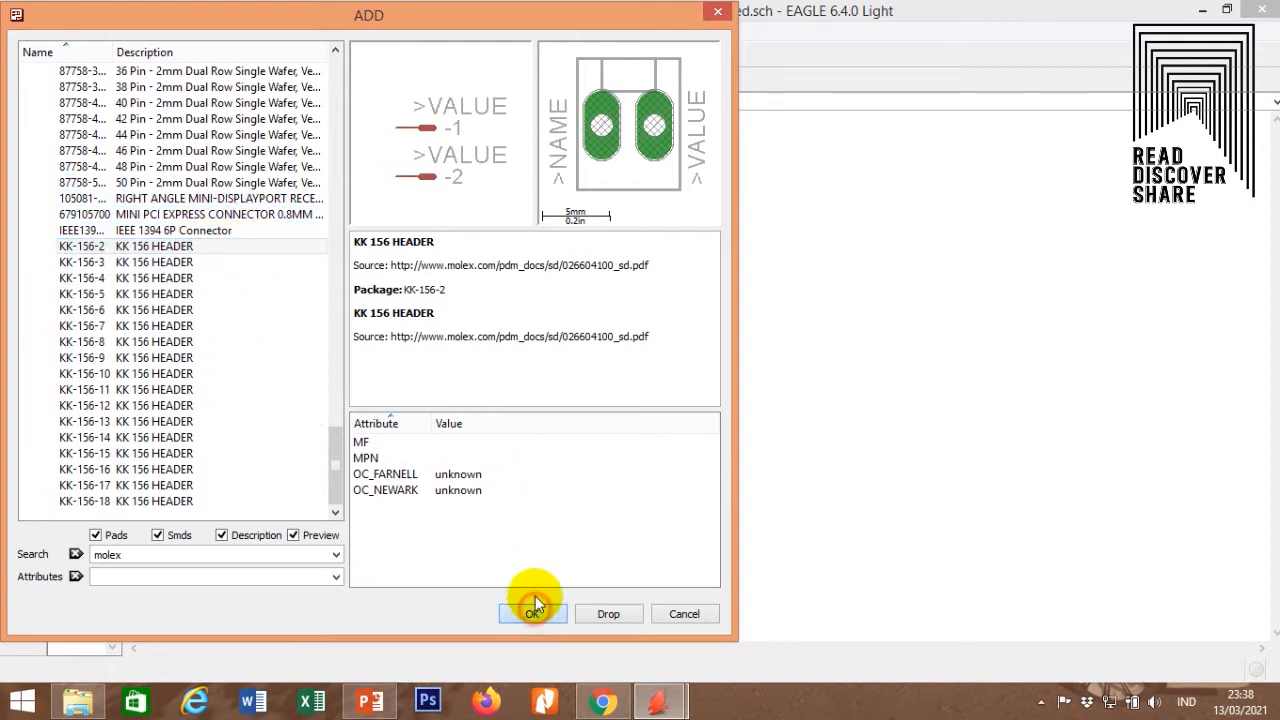
{"action": "right_click", "coordinate": [300, 325]}
{"action": "right_click", "coordinate": [296, 328]}
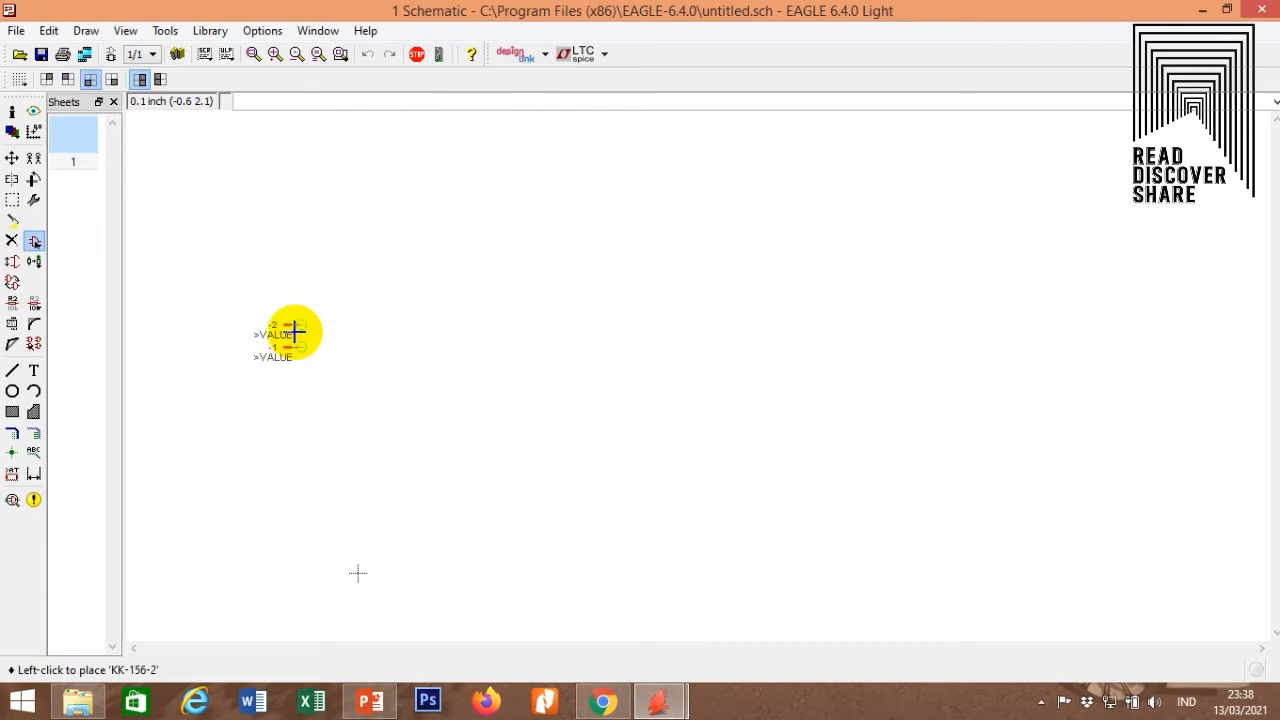
{"action": "left_click", "coordinate": [307, 333]}
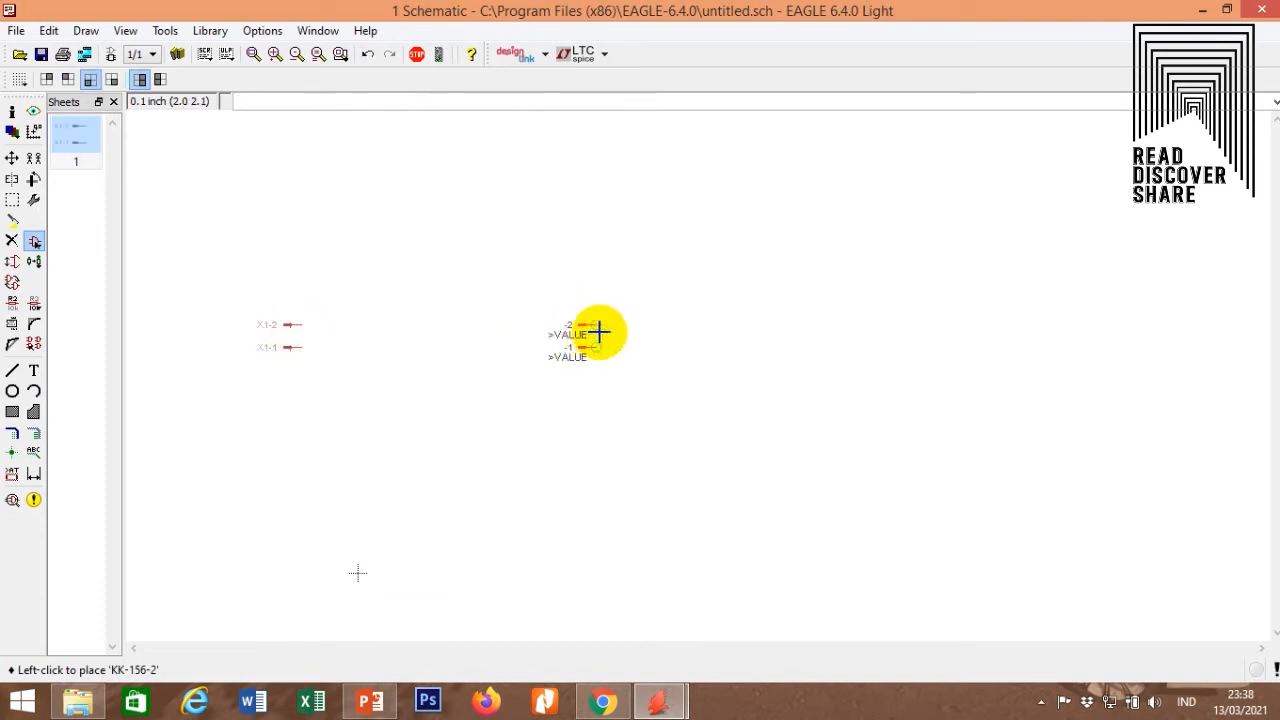
Place a second KK-156-2 header level with the first, to its right and turned so that its pins face the first header.
{"action": "right_click", "coordinate": [609, 327]}
{"action": "right_click", "coordinate": [609, 327]}
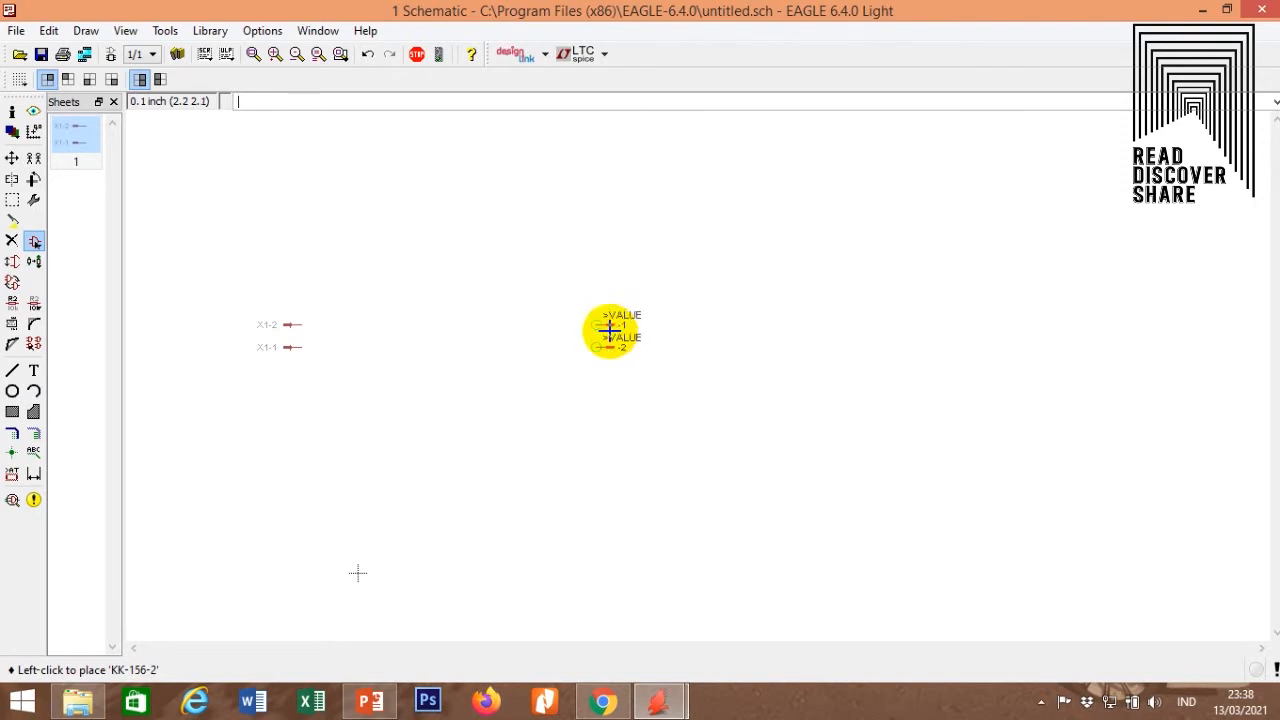
{"action": "left_click", "coordinate": [609, 327]}
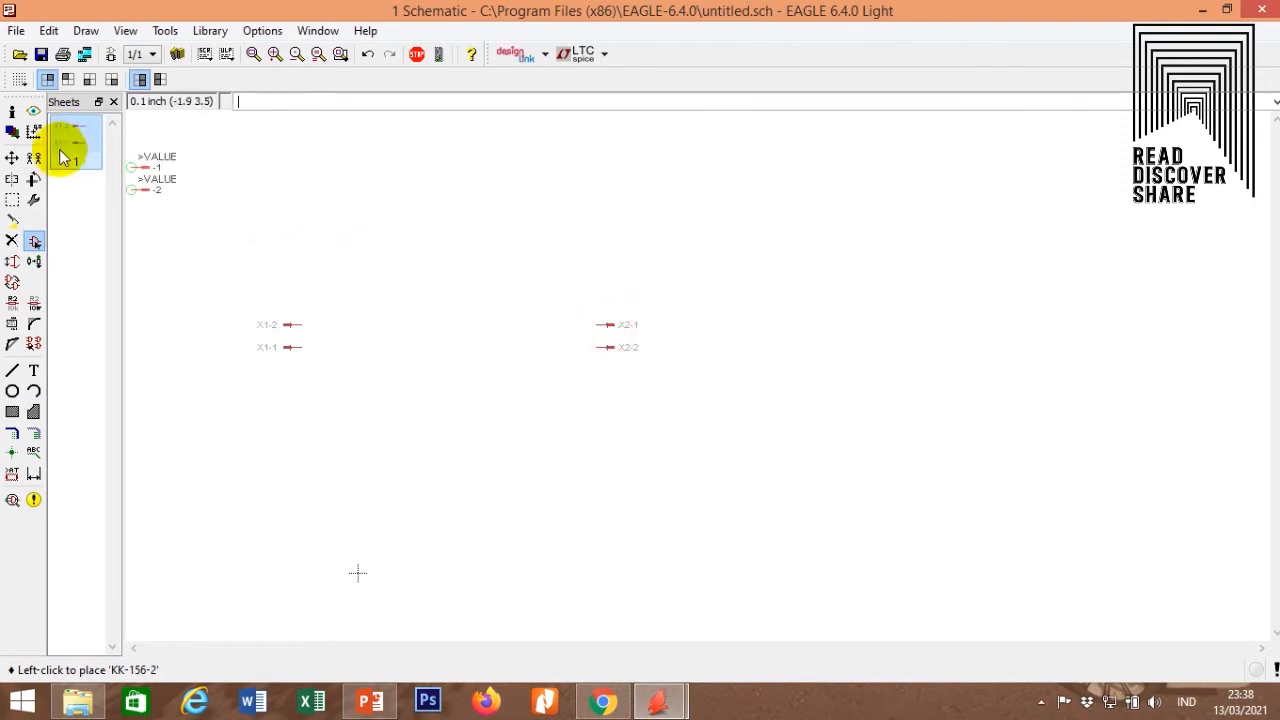
{"action": "left_click", "coordinate": [12, 158]}
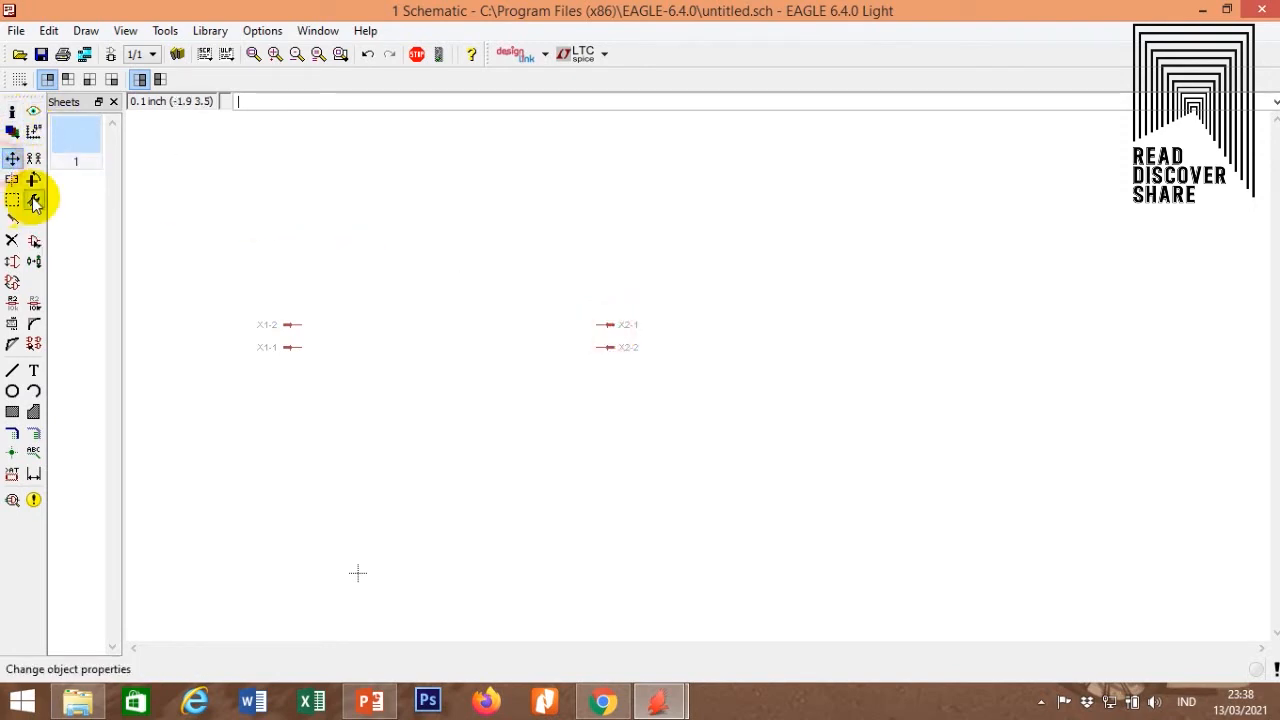
{"action": "left_click", "coordinate": [283, 324]}
{"action": "left_click", "coordinate": [285, 323]}
{"action": "left_click", "coordinate": [284, 323]}
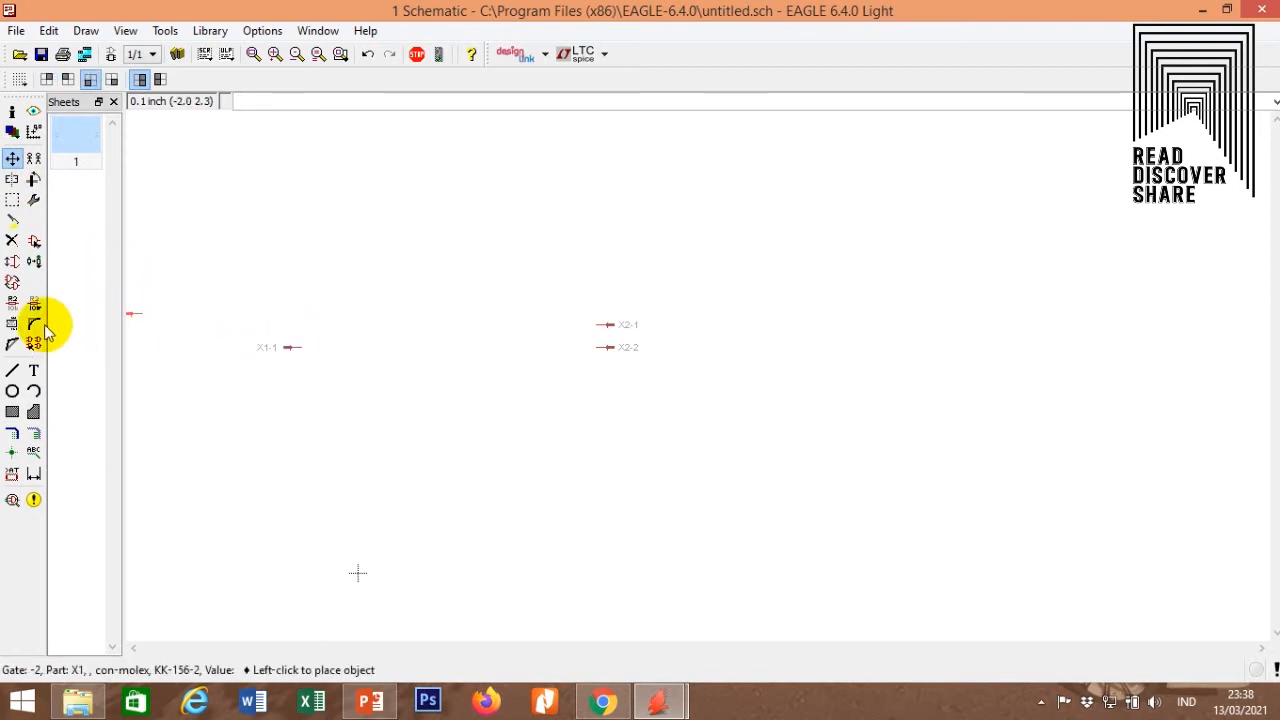
{"action": "key", "text": "Escape"}
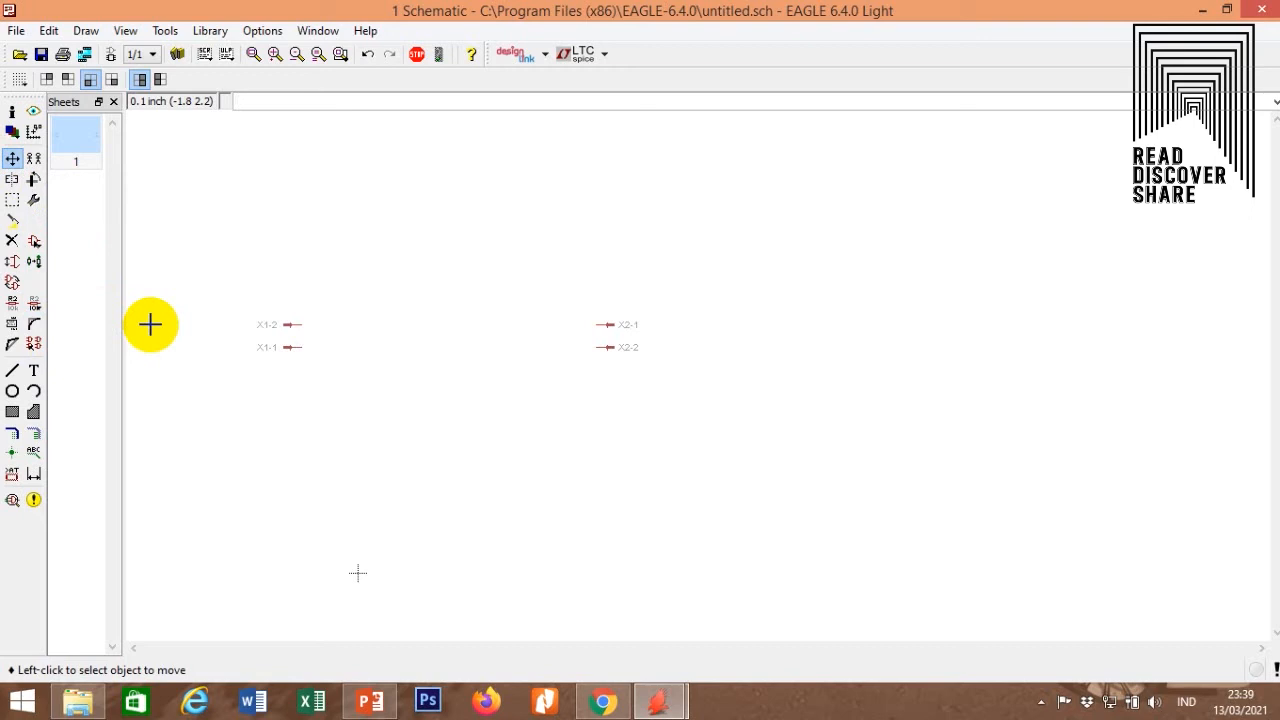
{"action": "left_click", "coordinate": [35, 305]}
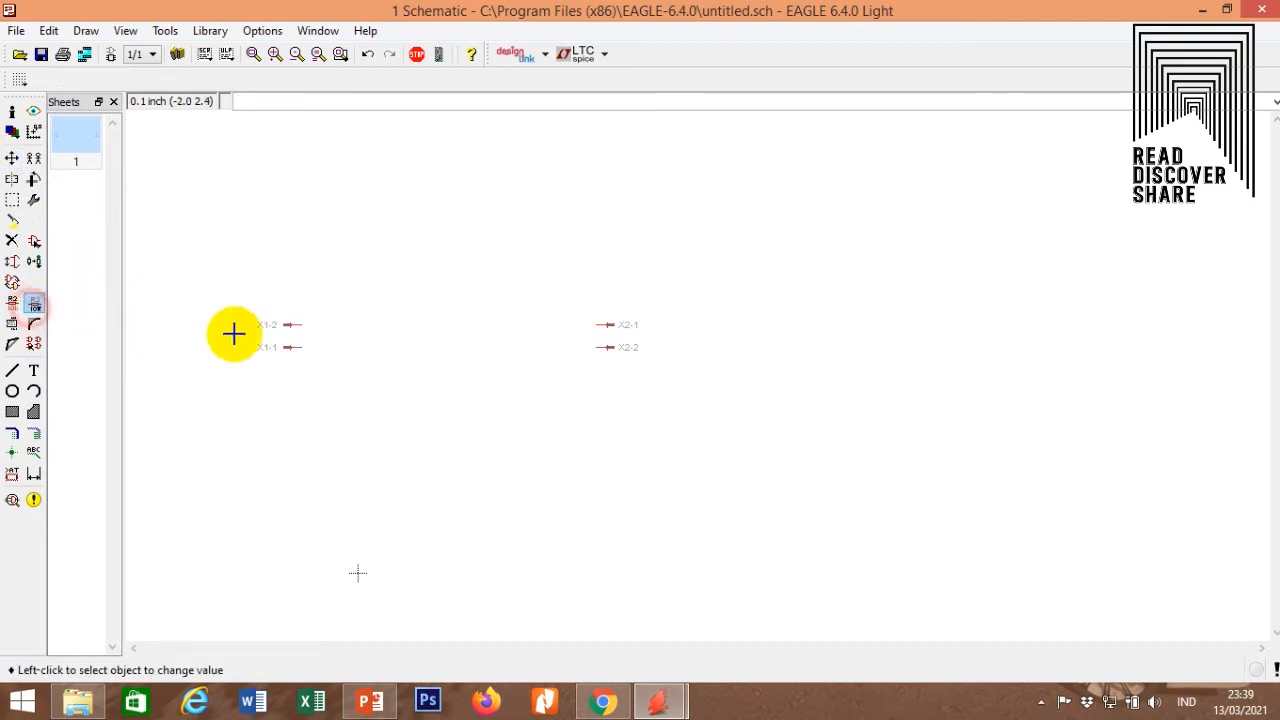
{"action": "left_click", "coordinate": [287, 327]}
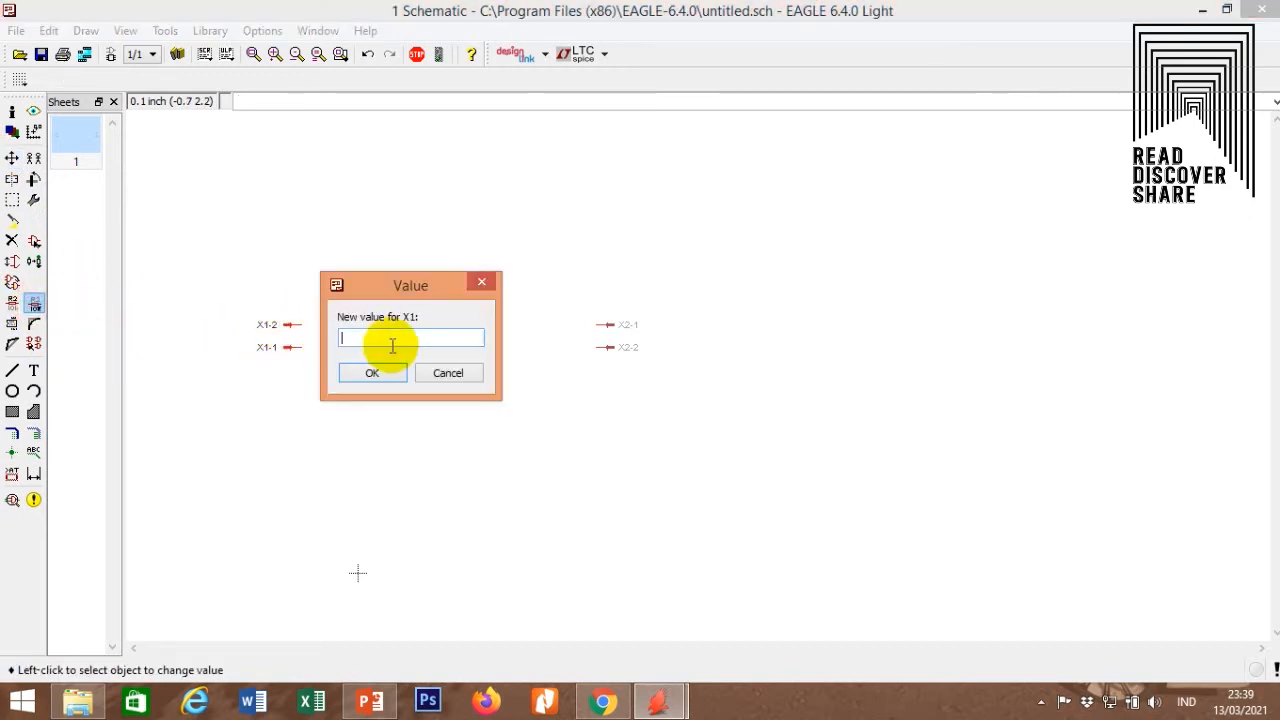
{"action": "left_click", "coordinate": [446, 373]}
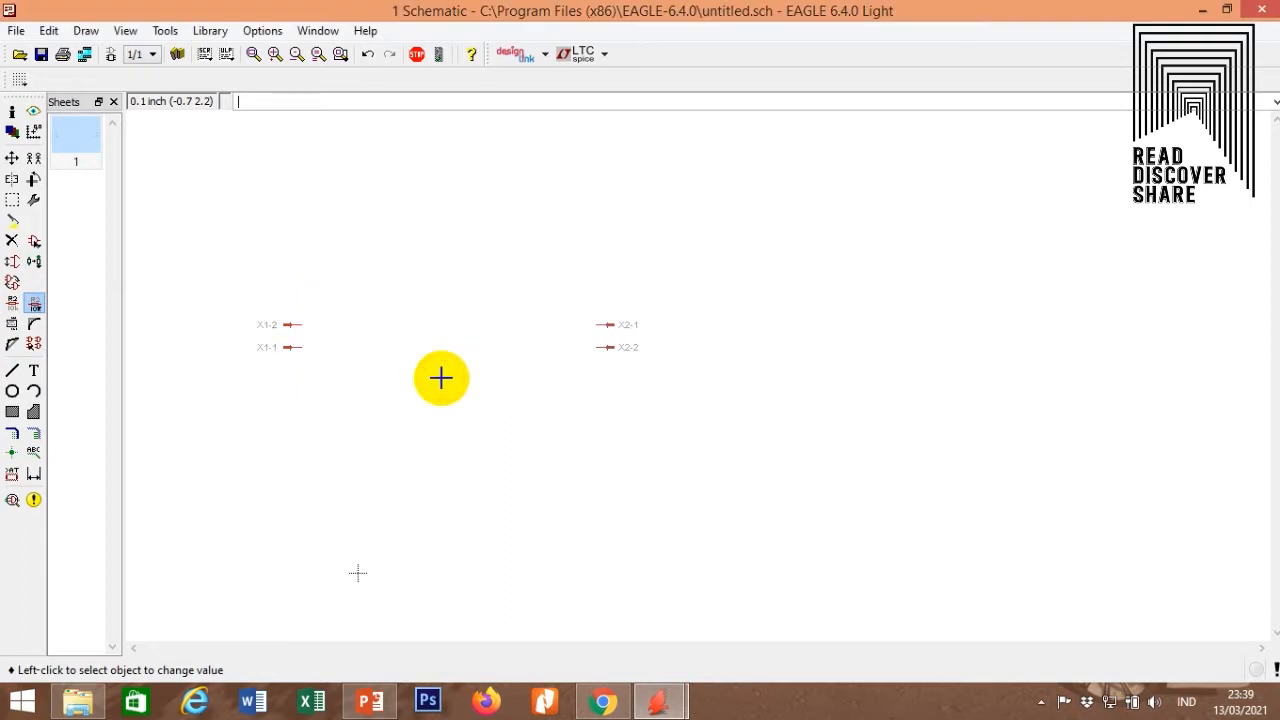
Rename the X1 connector as INPUT.
{"action": "left_click", "coordinate": [12, 302]}
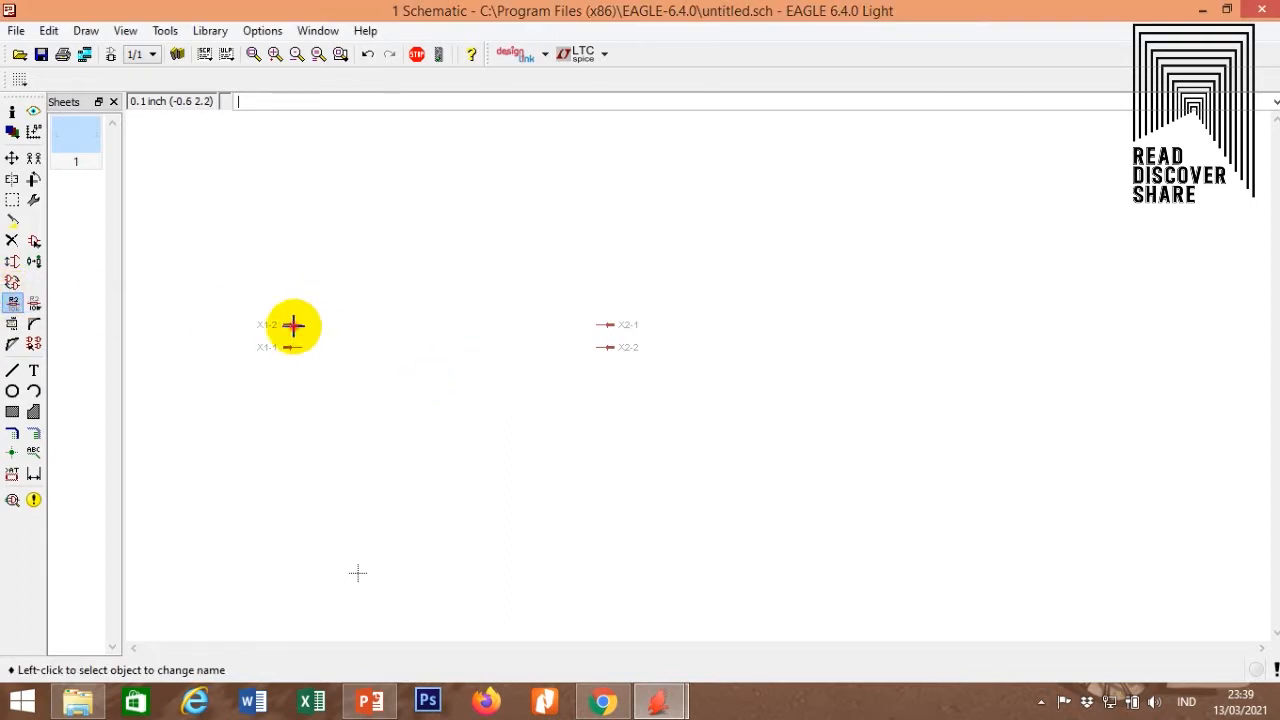
{"action": "left_click", "coordinate": [291, 326]}
{"action": "type", "text": "INPUT"}
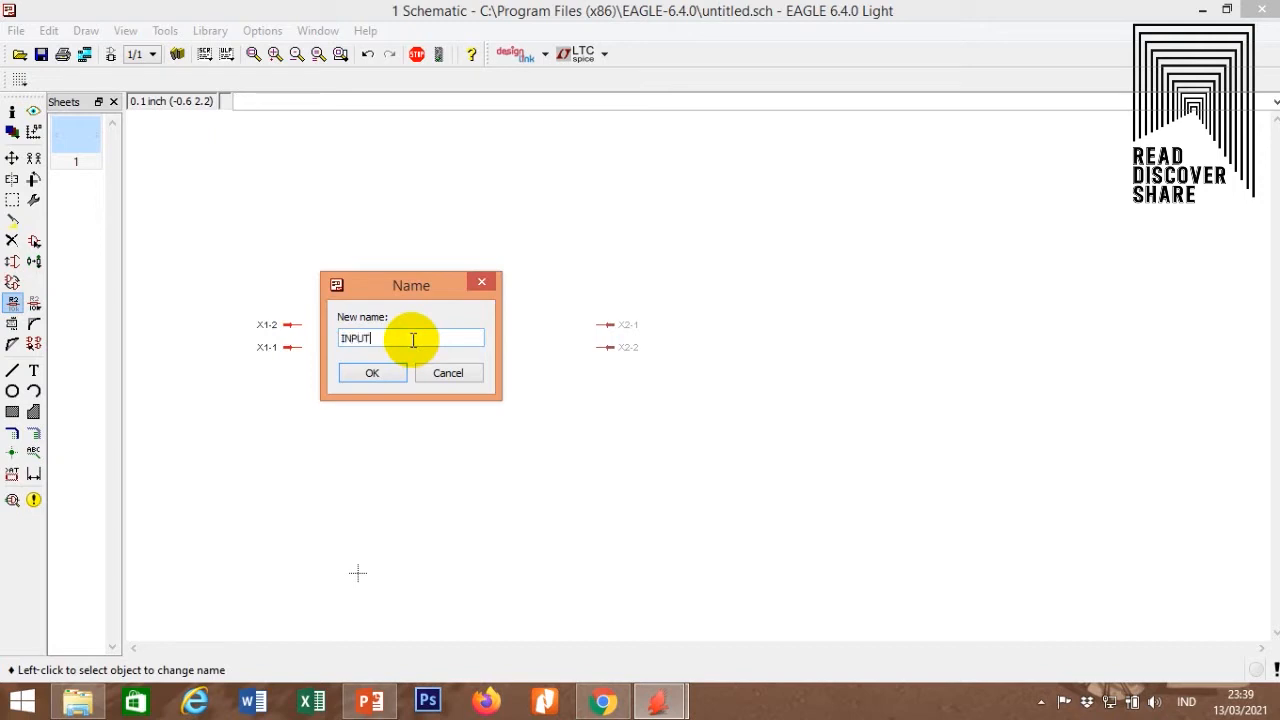
{"action": "left_click", "coordinate": [374, 370]}
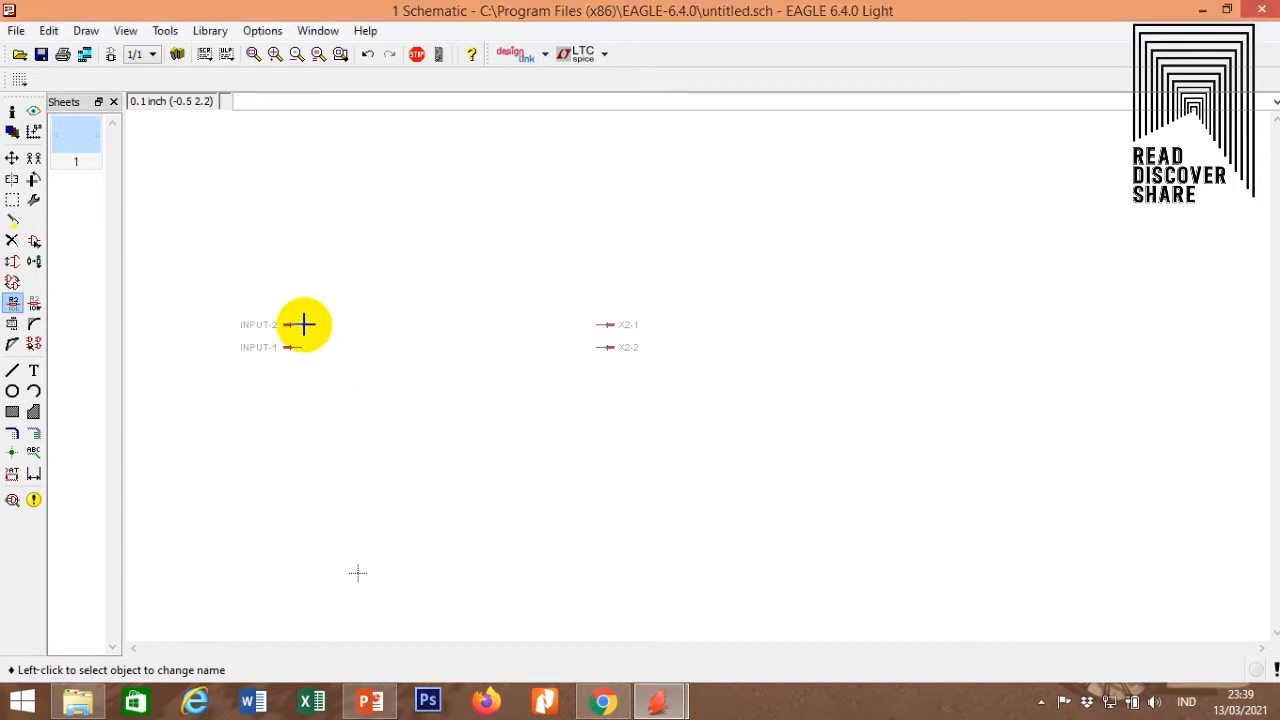
Try giving the INPUT connector the value +, and undo that change.
{"action": "left_click", "coordinate": [34, 303]}
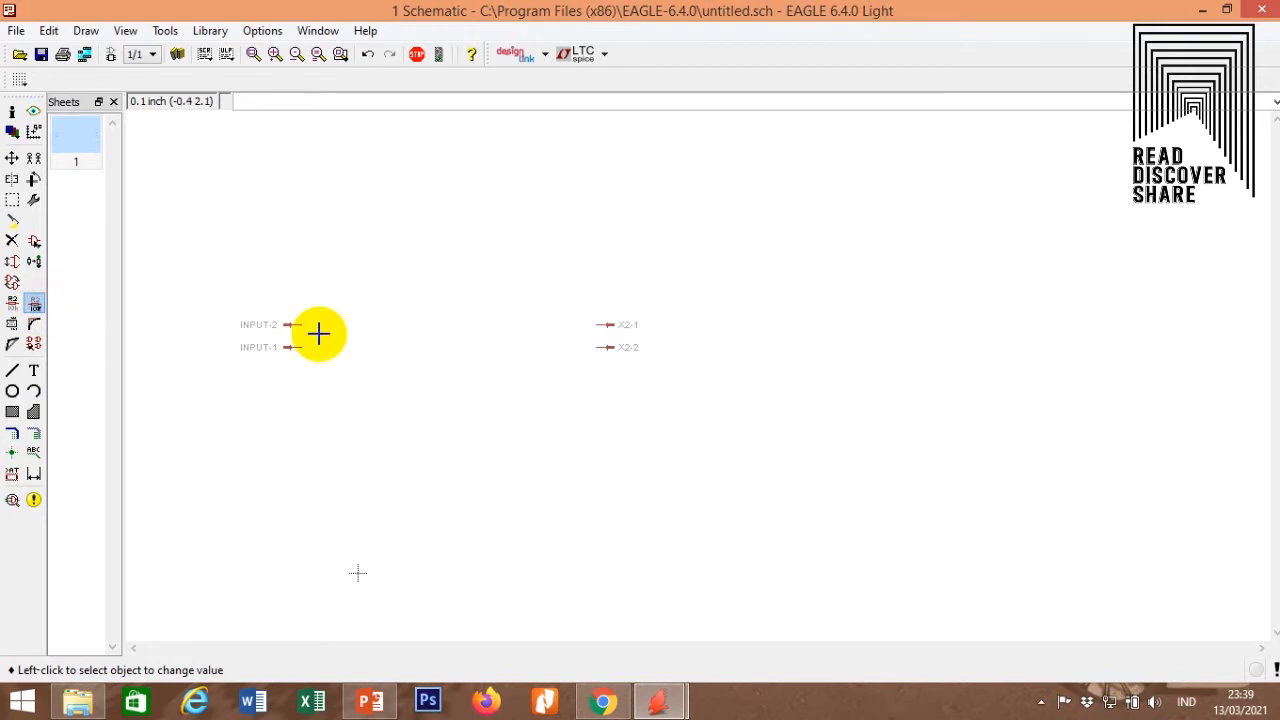
{"action": "left_click", "coordinate": [302, 322]}
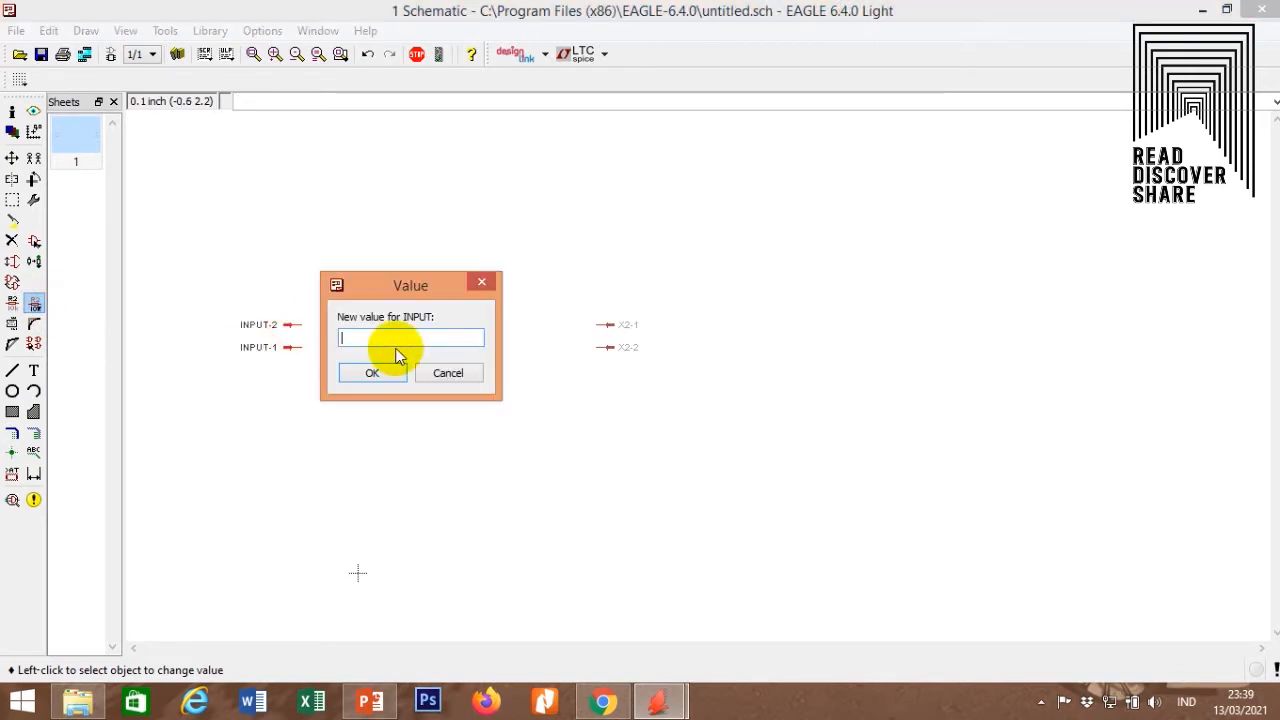
{"action": "type", "text": "+"}
{"action": "key", "text": "Return"}
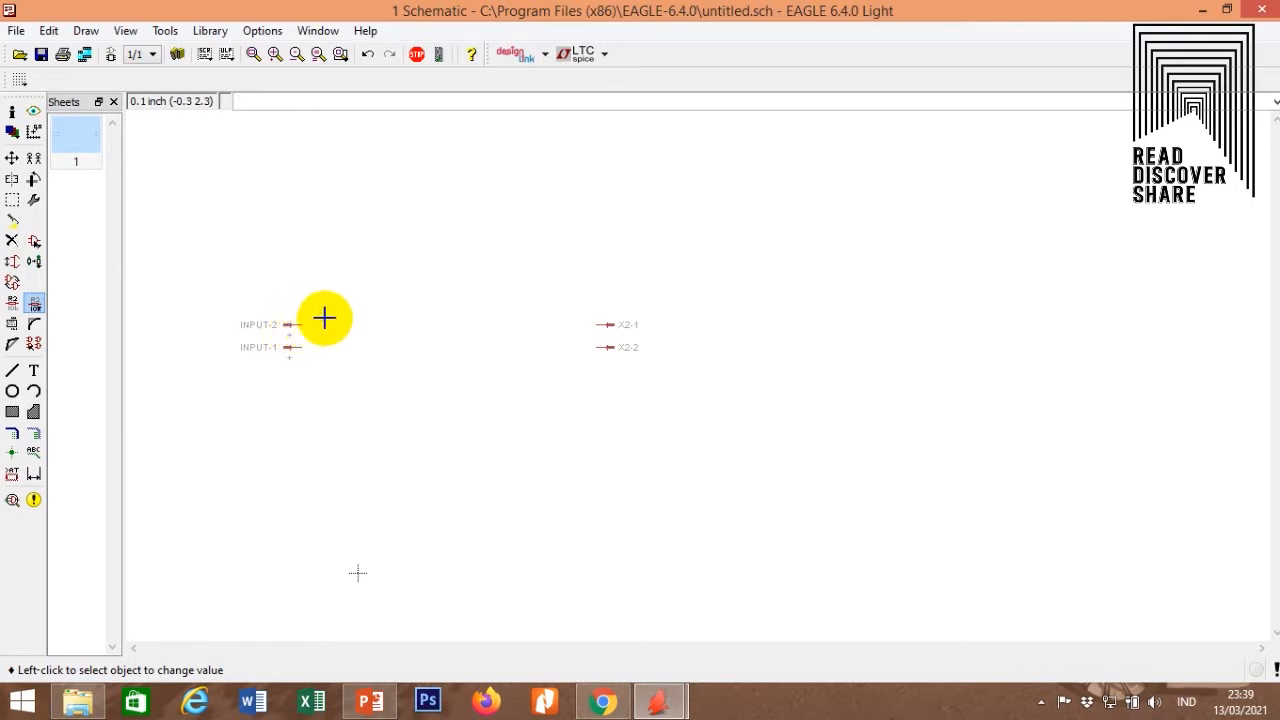
{"action": "key", "text": "ctrl+z"}
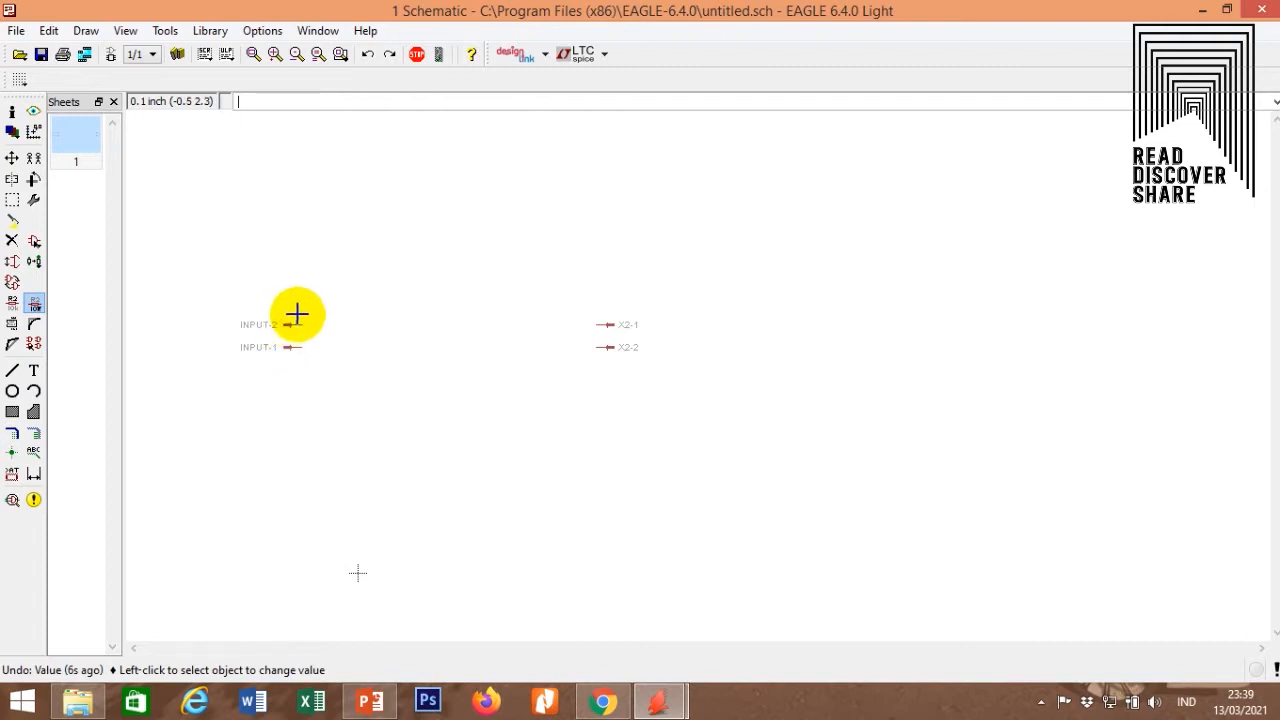
Rename the X2 connector as OUTPUT.
{"action": "left_click", "coordinate": [630, 324]}
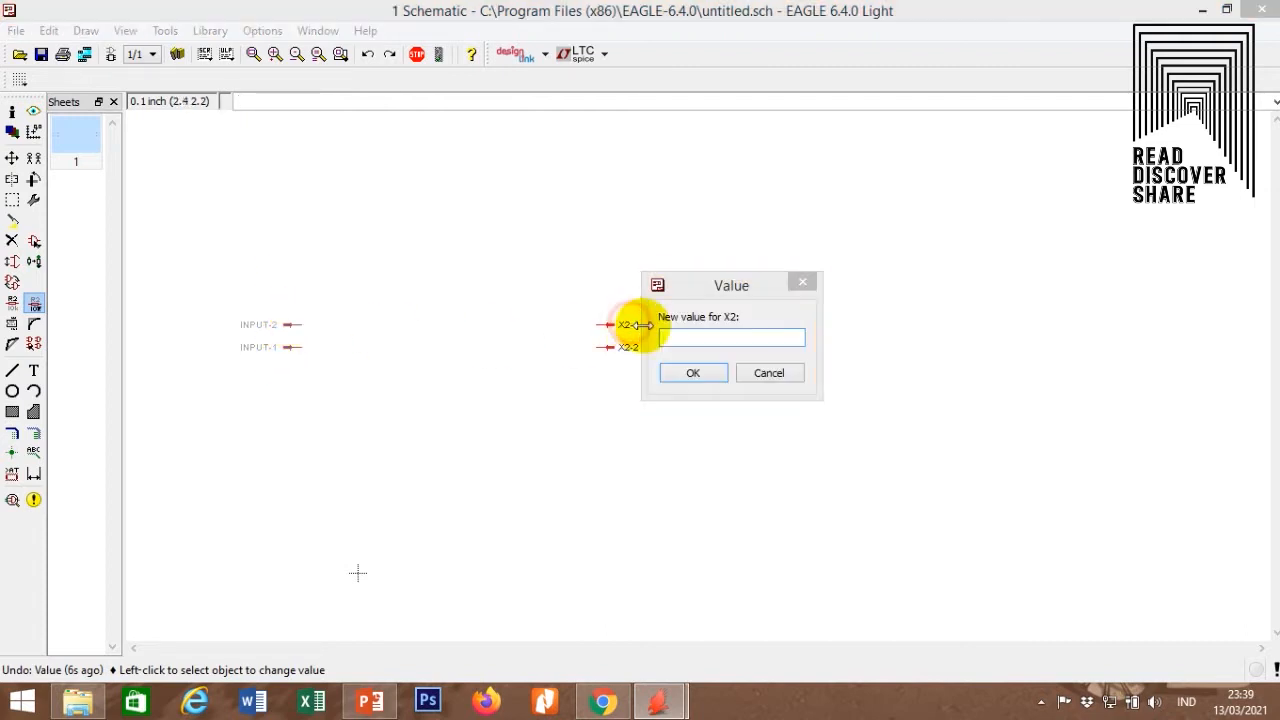
{"action": "left_click", "coordinate": [767, 375]}
{"action": "left_click", "coordinate": [12, 302]}
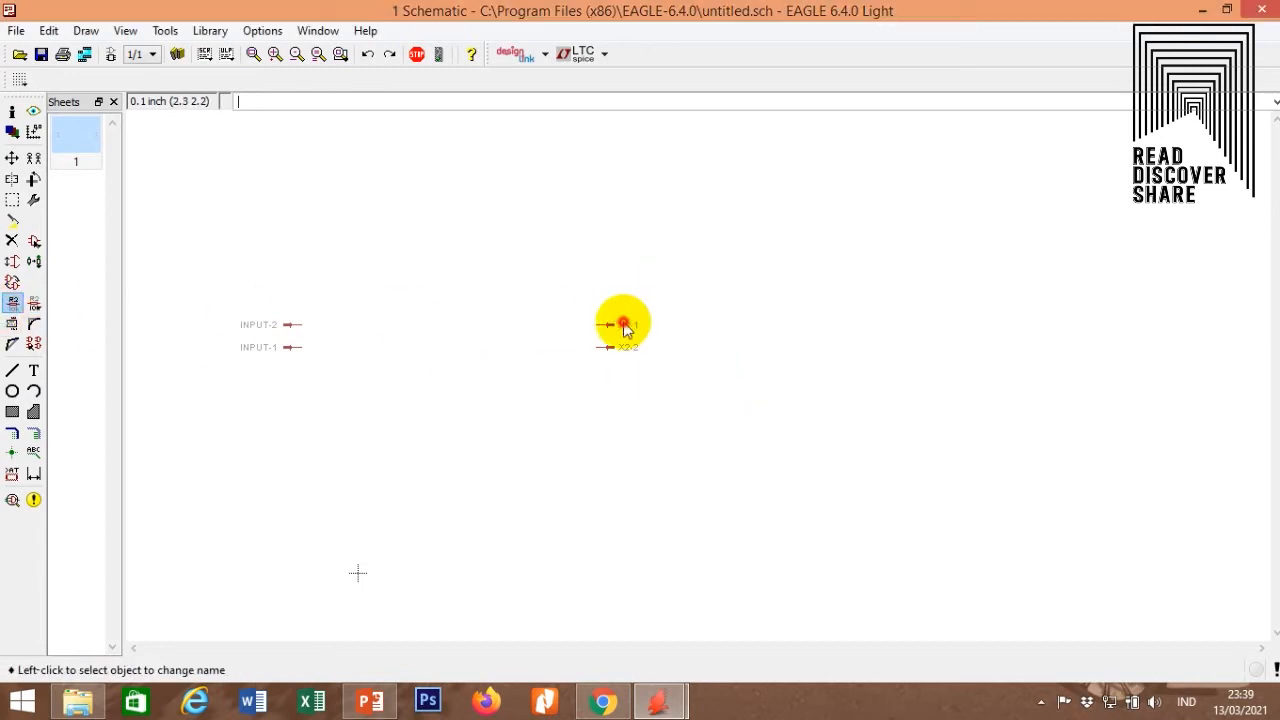
{"action": "left_click", "coordinate": [625, 323]}
{"action": "type", "text": "OUTPUT"}
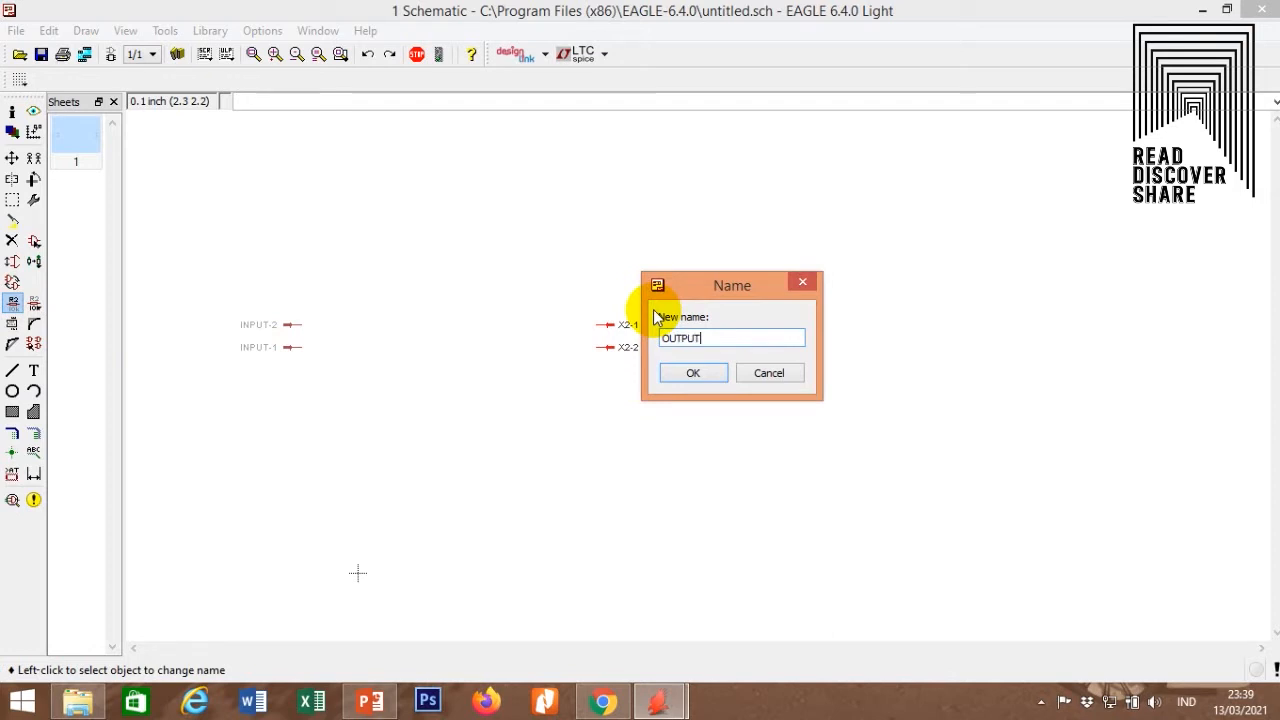
{"action": "key", "text": "Return"}
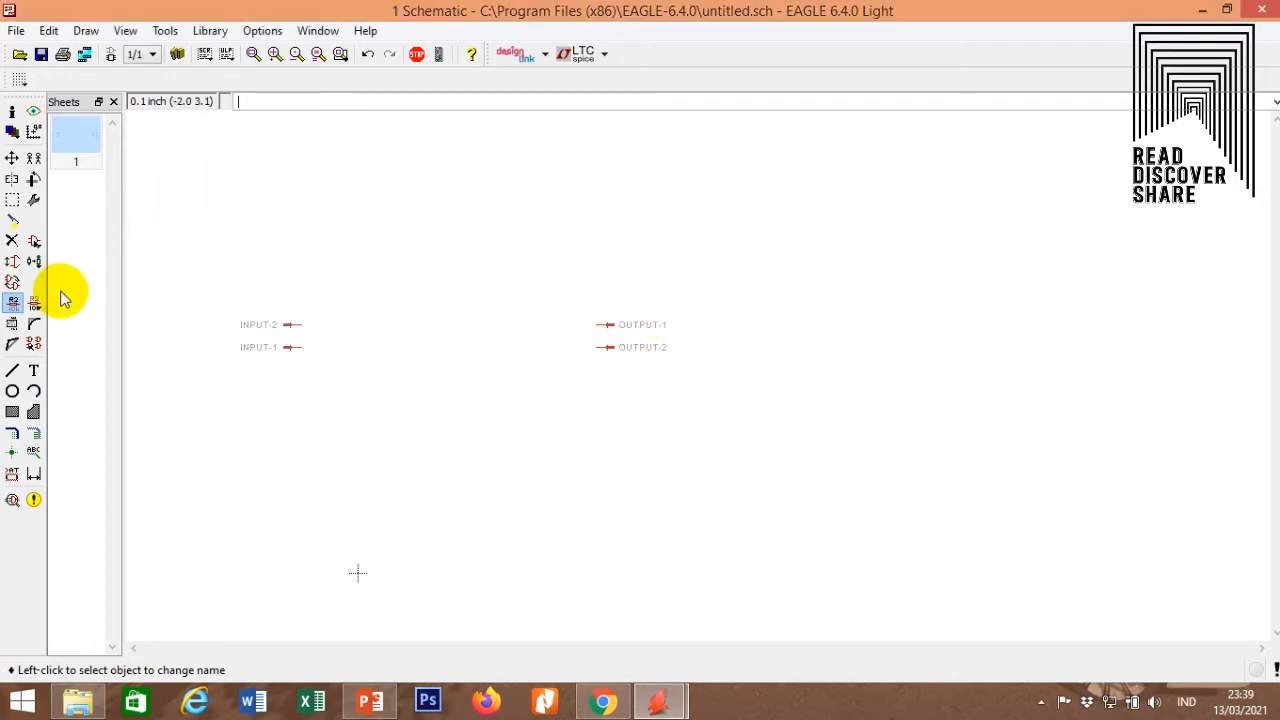
Search the part libraries for con and for c, and look through the matching devices.
{"action": "left_click", "coordinate": [34, 240]}
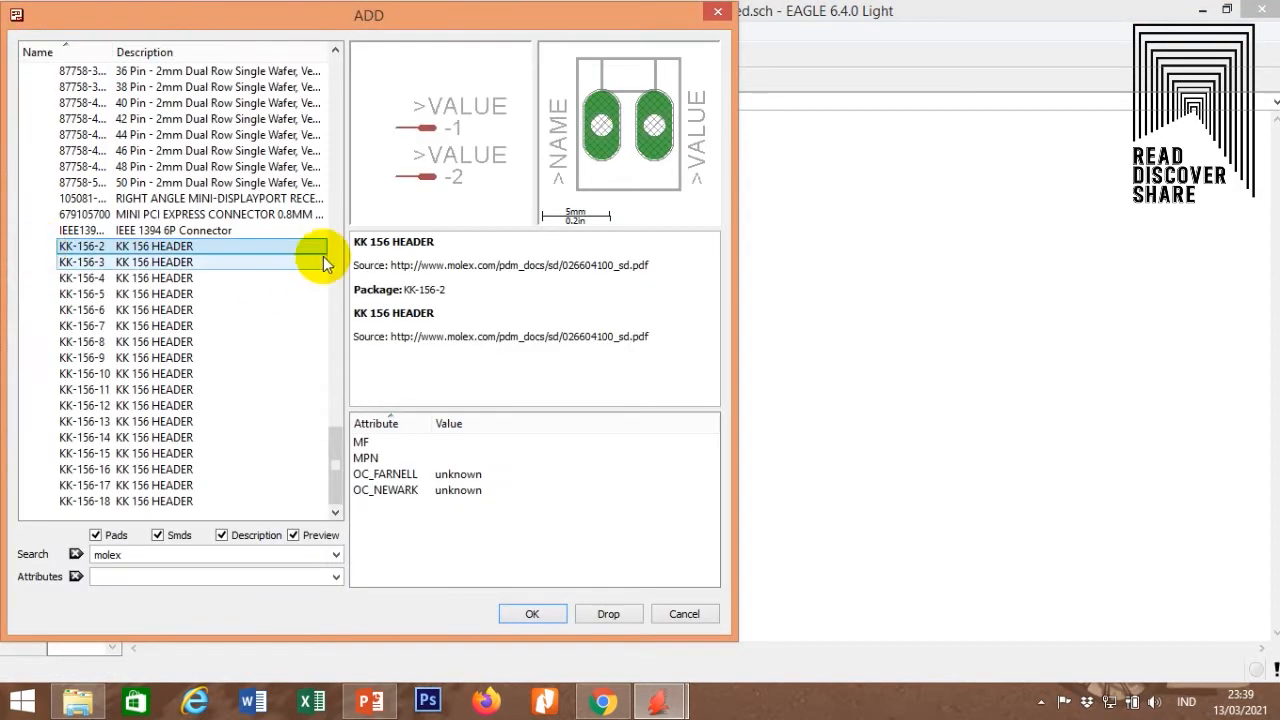
{"action": "double_click", "coordinate": [147, 556]}
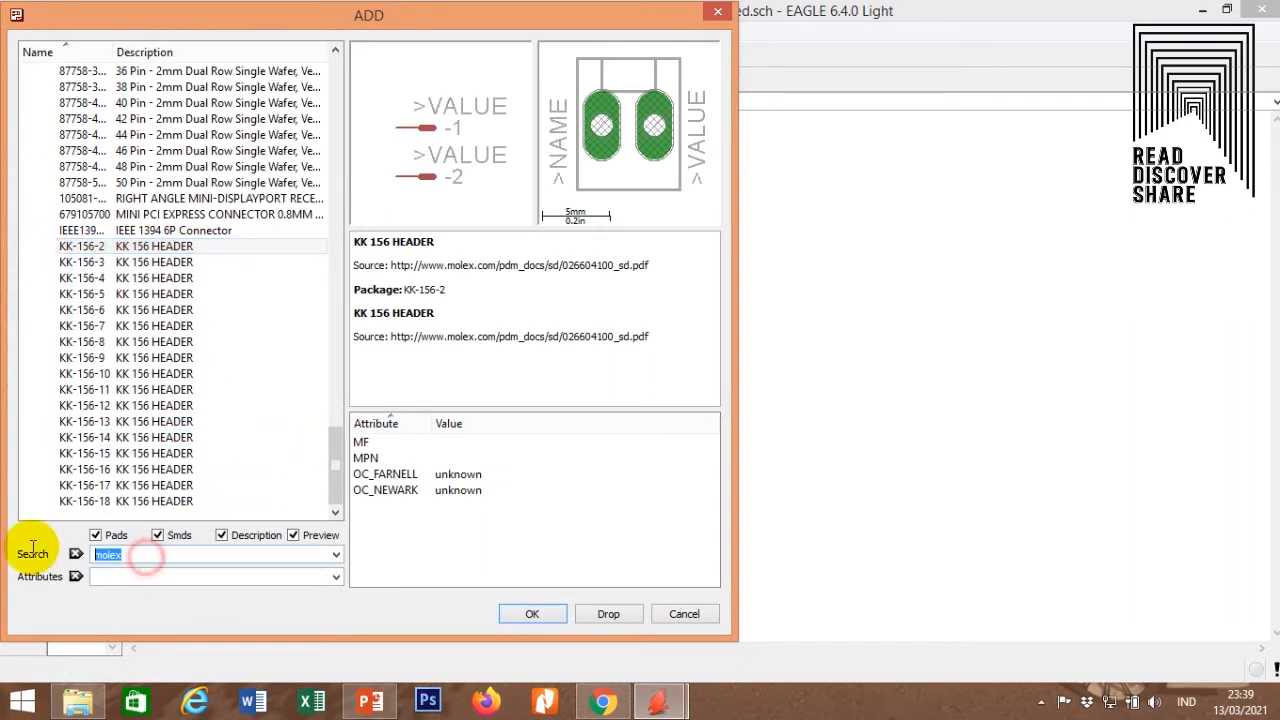
{"action": "key", "text": "Return"}
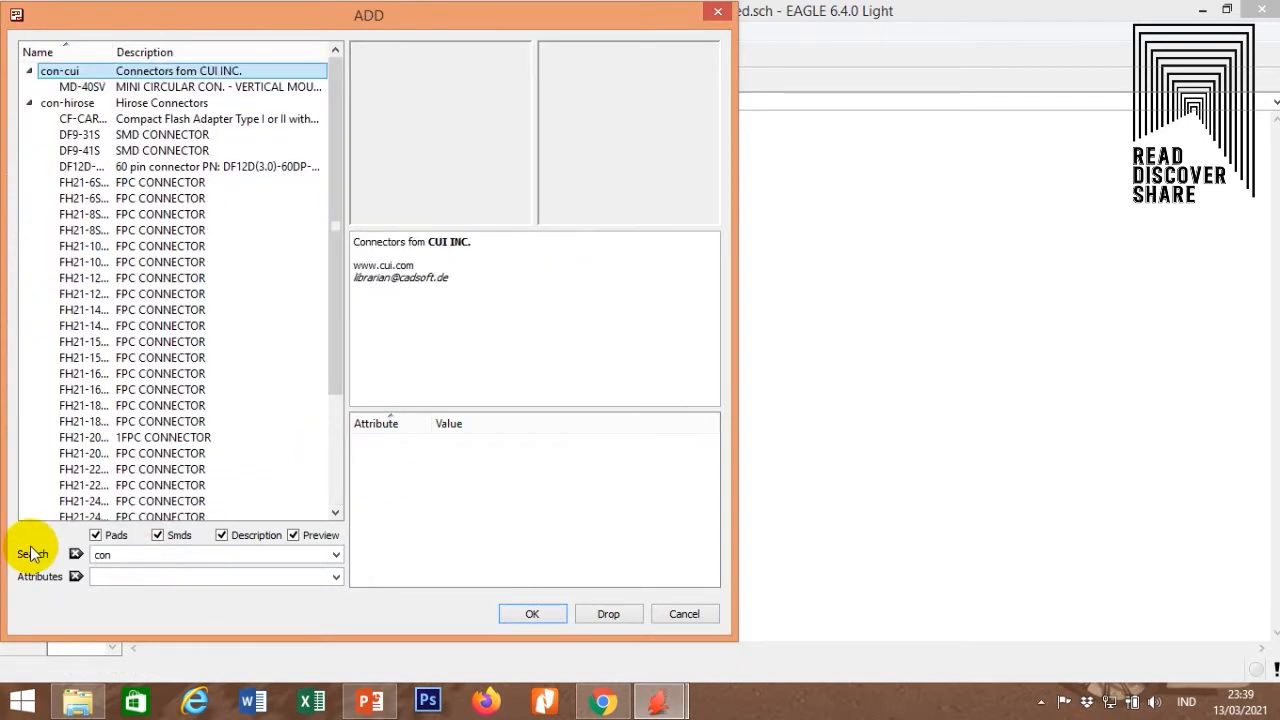
{"action": "left_click", "coordinate": [125, 556]}
{"action": "key", "text": "Return"}
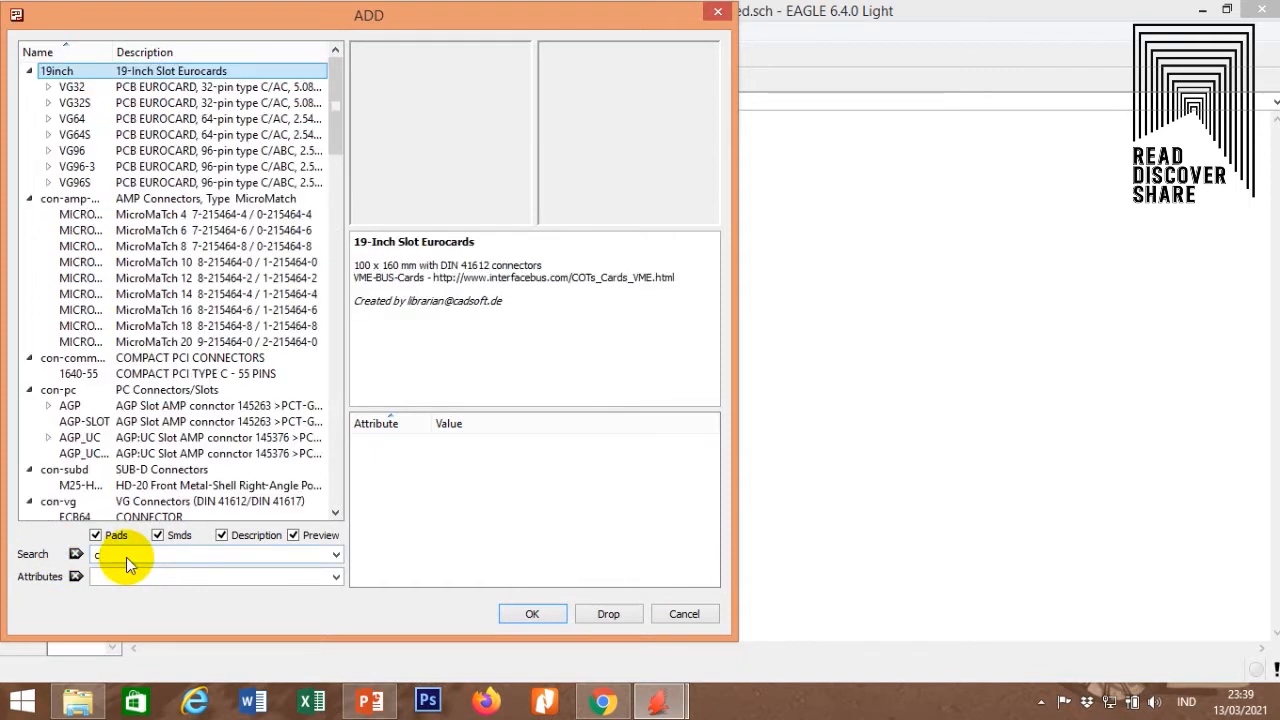
{"action": "scroll", "coordinate": [180, 375], "scroll_direction": "down", "scroll_amount": 4}
{"action": "scroll", "coordinate": [180, 375], "scroll_direction": "down", "scroll_amount": 20}
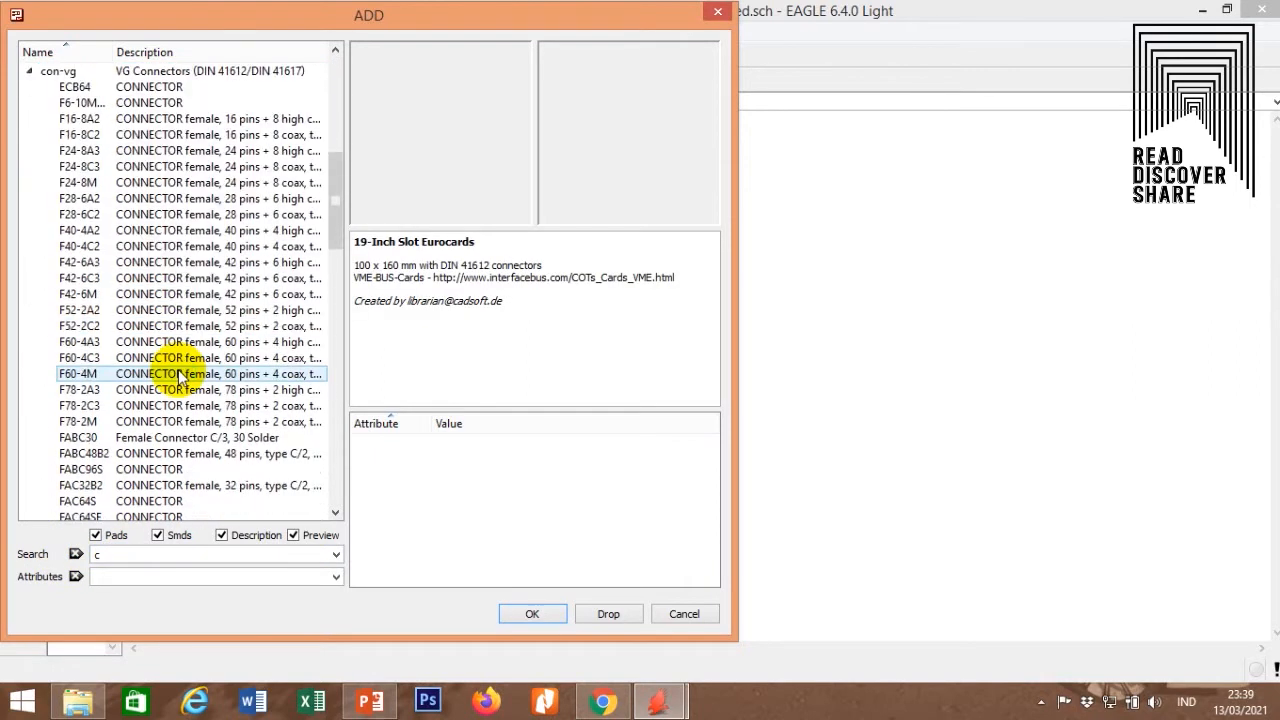
{"action": "scroll", "coordinate": [180, 375], "scroll_direction": "down", "scroll_amount": 2}
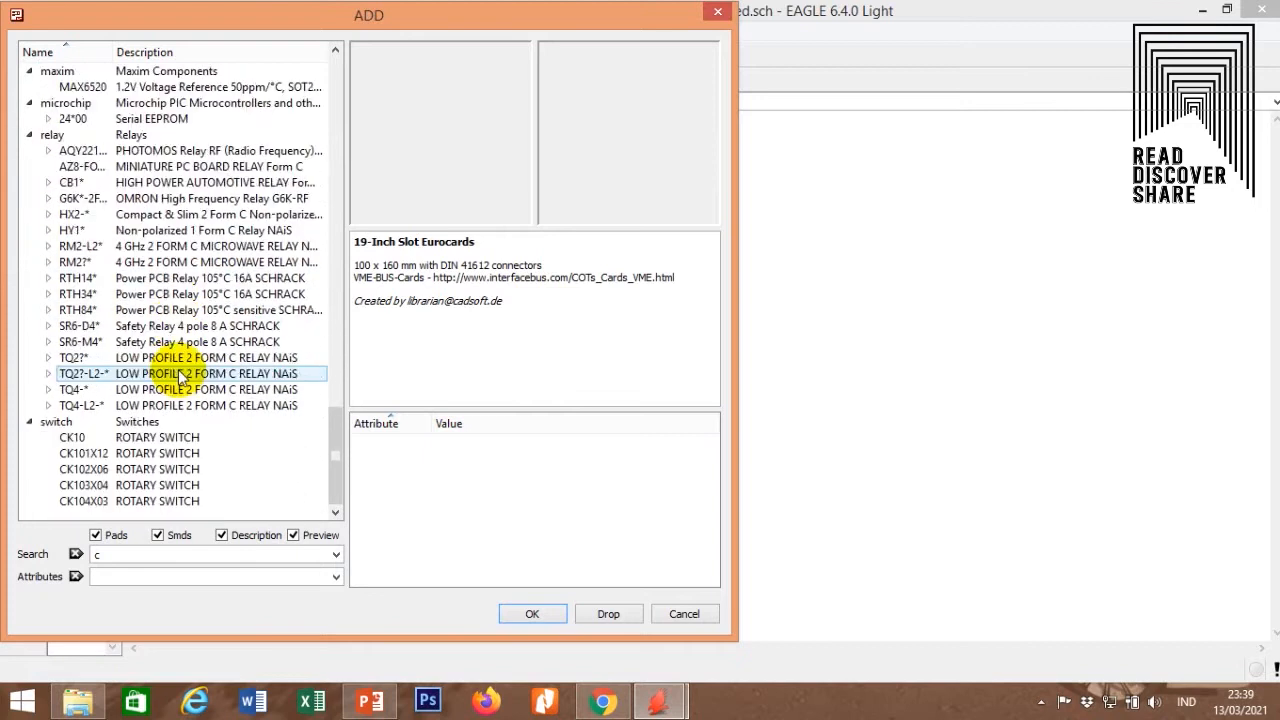
Search the part libraries for cap, and extend the search term to capasitor.
{"action": "left_click", "coordinate": [130, 554]}
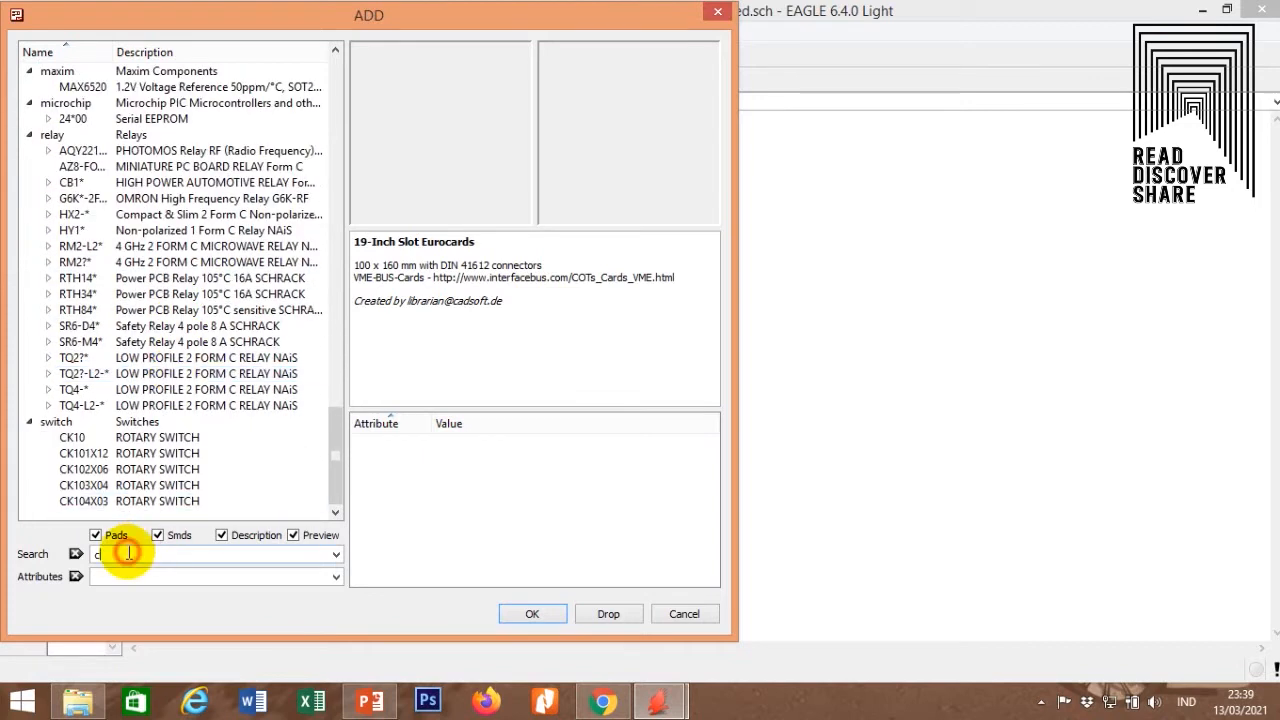
{"action": "type", "text": "cap"}
{"action": "key", "text": "Return"}
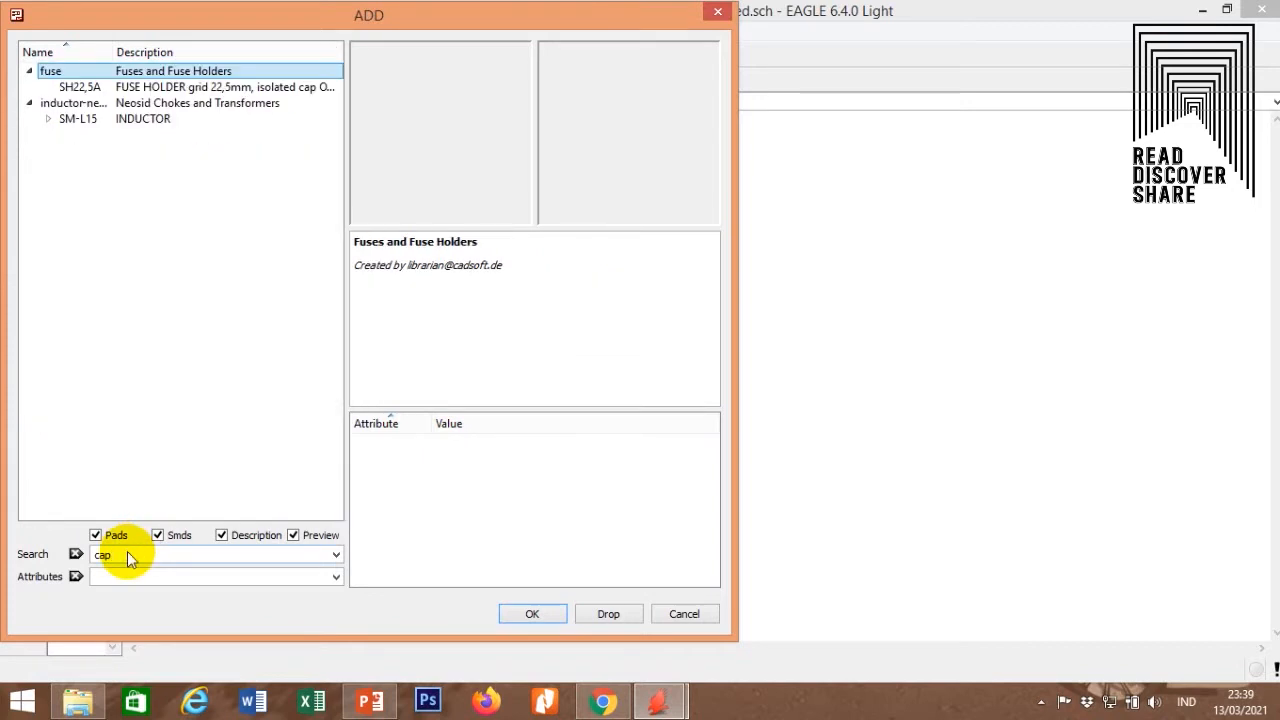
{"action": "left_click", "coordinate": [120, 554]}
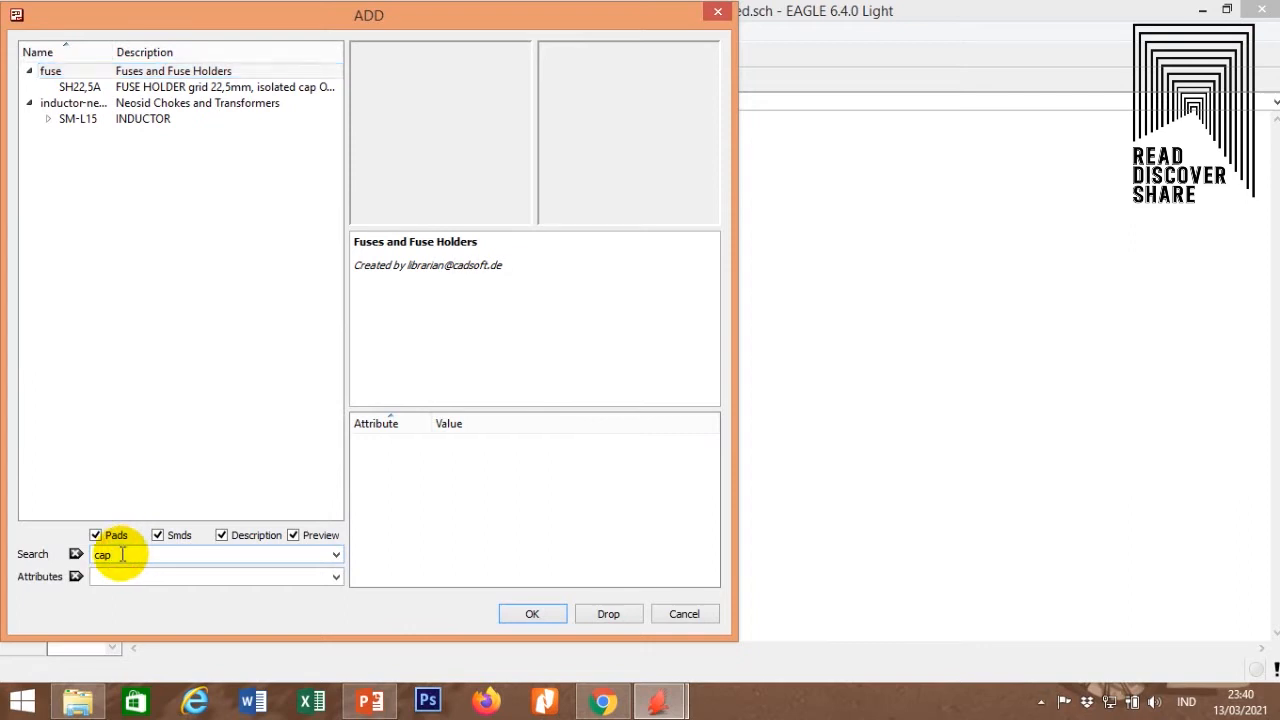
{"action": "type", "text": "asitor"}
{"action": "key", "text": "Return"}
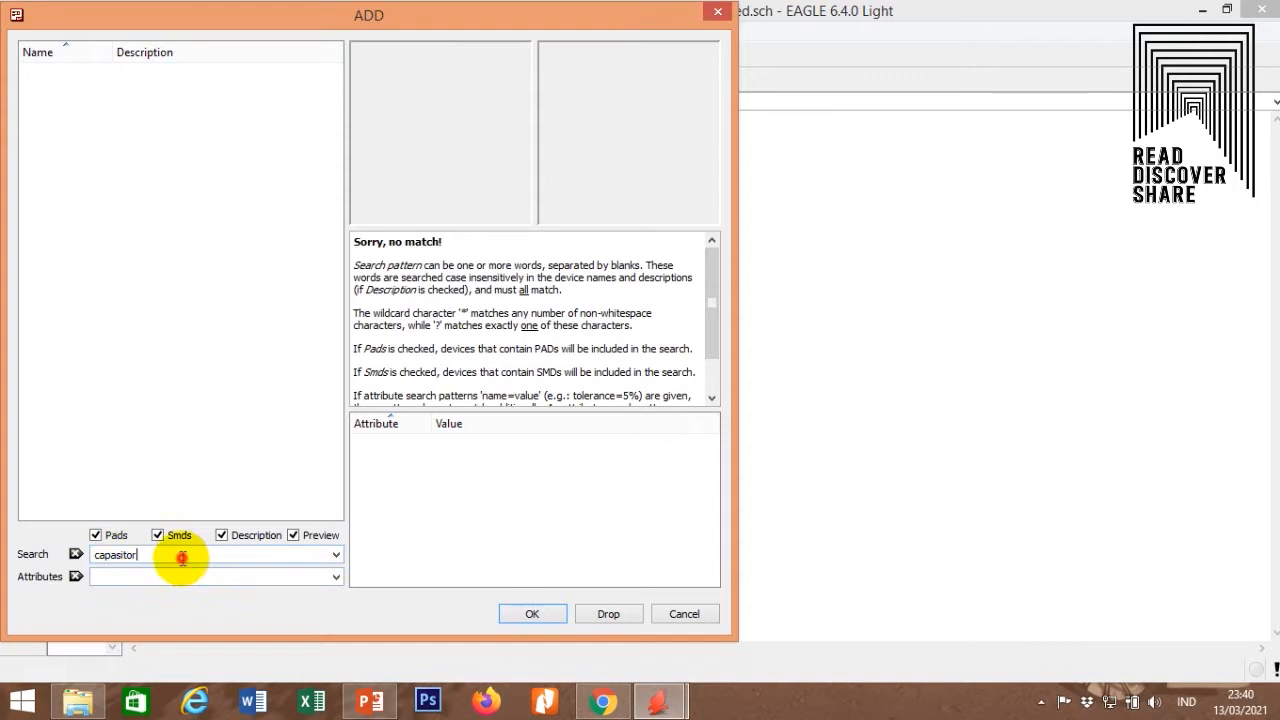
Clear the part search so all libraries are listed, and expand the c-trimm capacitor library.
{"action": "left_click_drag", "start_coordinate": [183, 558], "coordinate": [4, 530]}
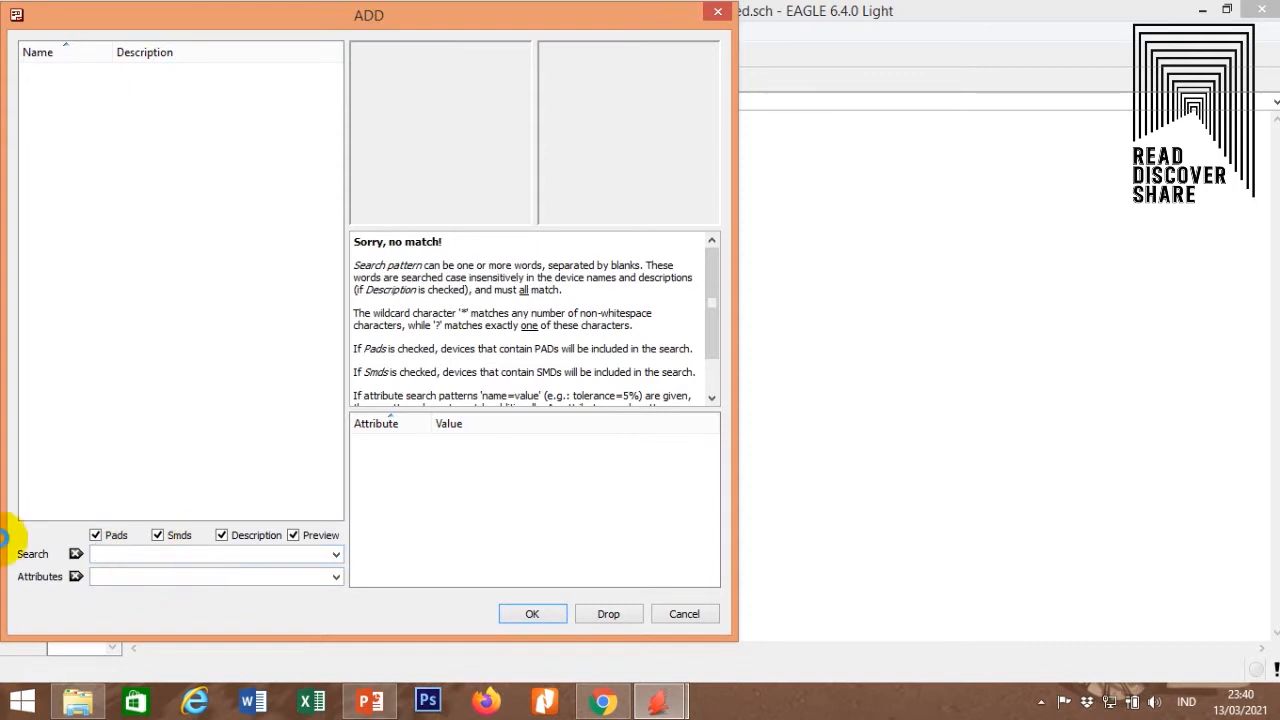
{"action": "key", "text": "Return"}
{"action": "scroll", "coordinate": [170, 250], "scroll_direction": "down", "scroll_amount": 8}
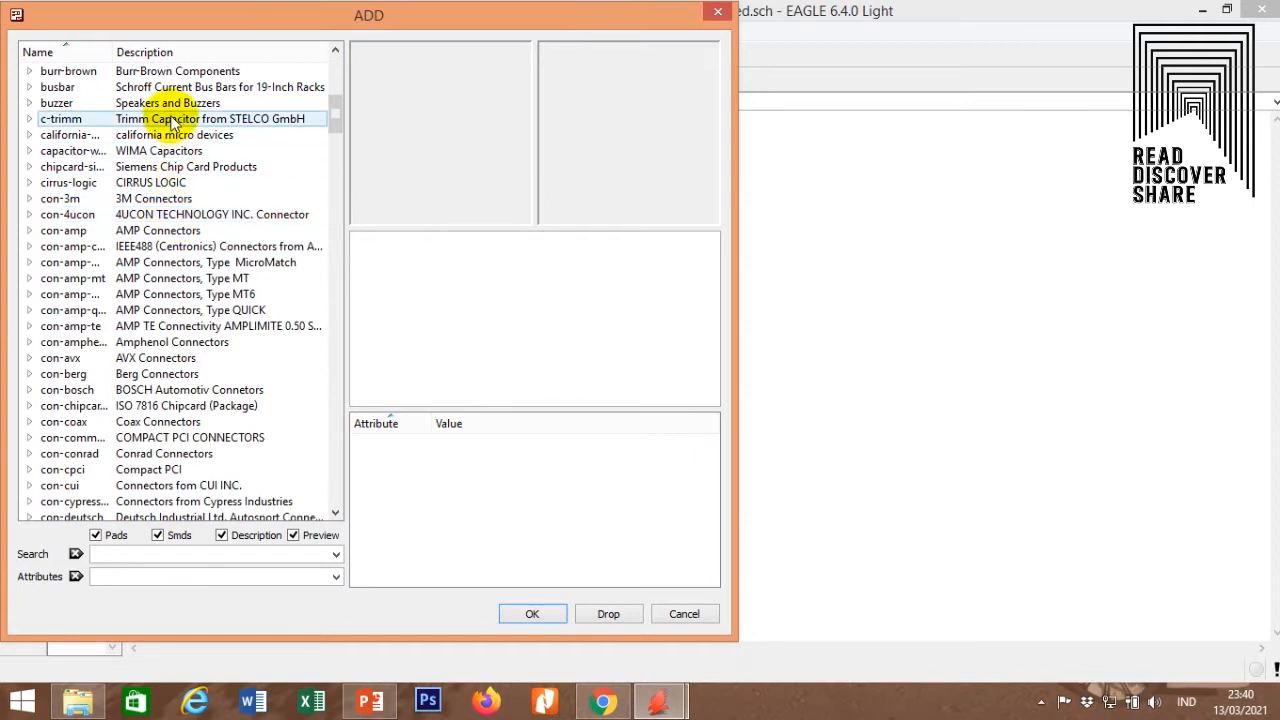
{"action": "left_click", "coordinate": [173, 119]}
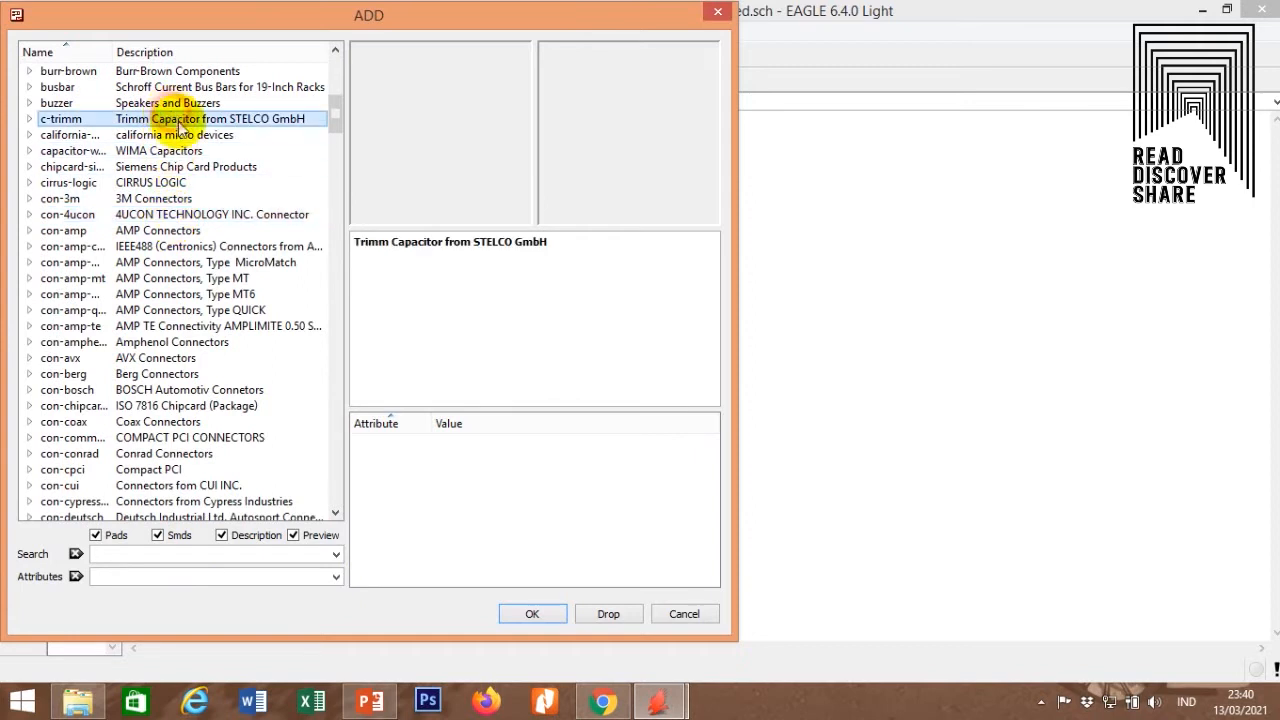
{"action": "left_click", "coordinate": [31, 119]}
Look through the library list to its end, and preview the trimm capacitor in the c-trimm library.
{"action": "scroll", "coordinate": [145, 200], "scroll_direction": "down", "scroll_amount": 16}
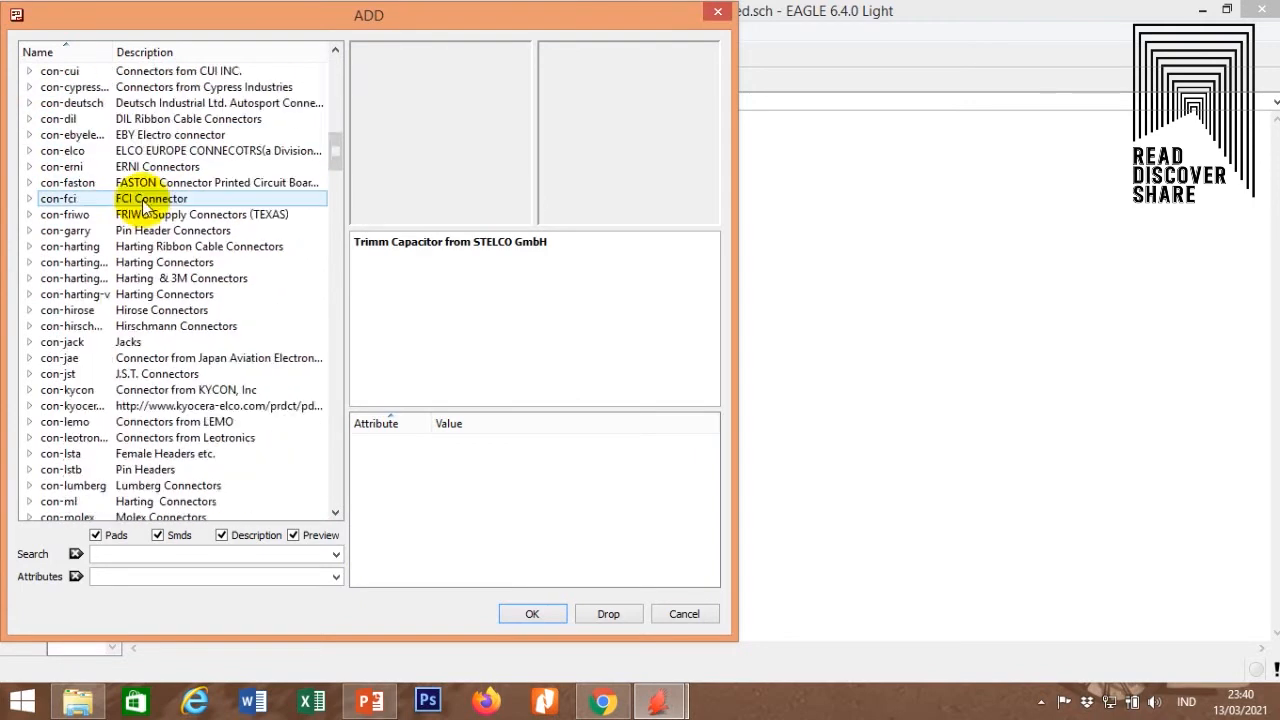
{"action": "scroll", "coordinate": [145, 205], "scroll_direction": "down", "scroll_amount": 8}
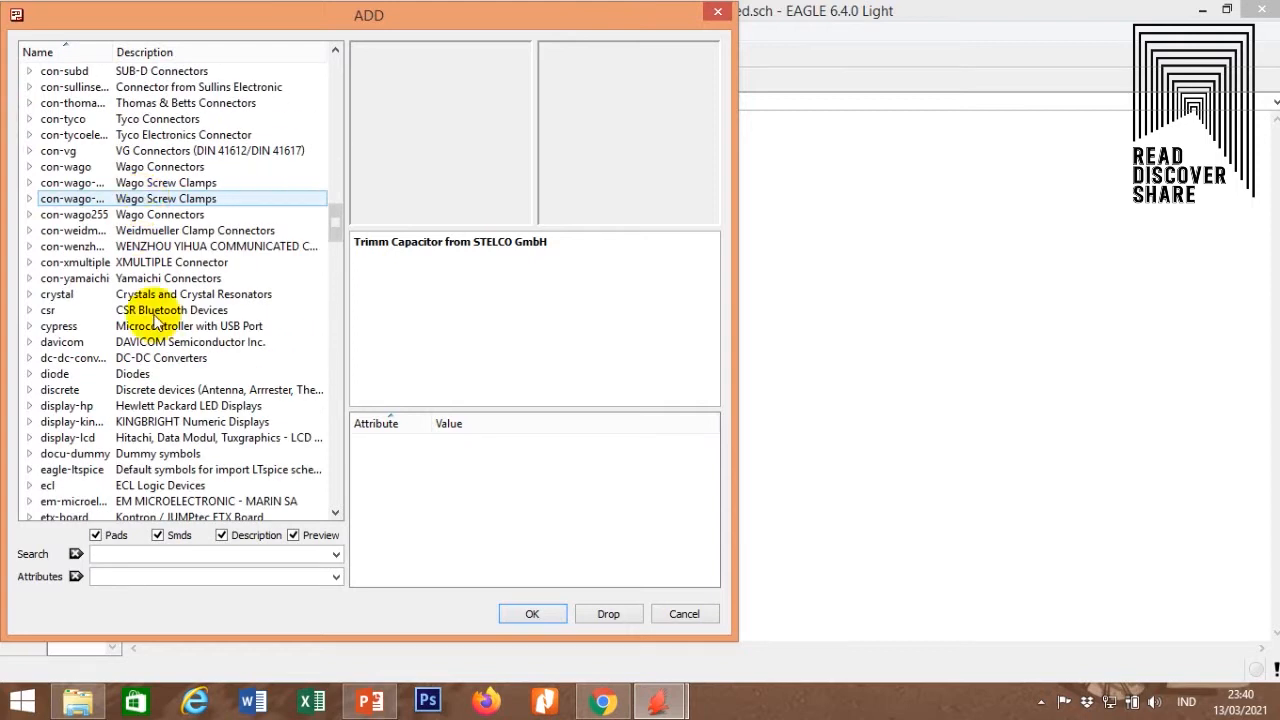
{"action": "scroll", "coordinate": [135, 400], "scroll_direction": "down", "scroll_amount": 4}
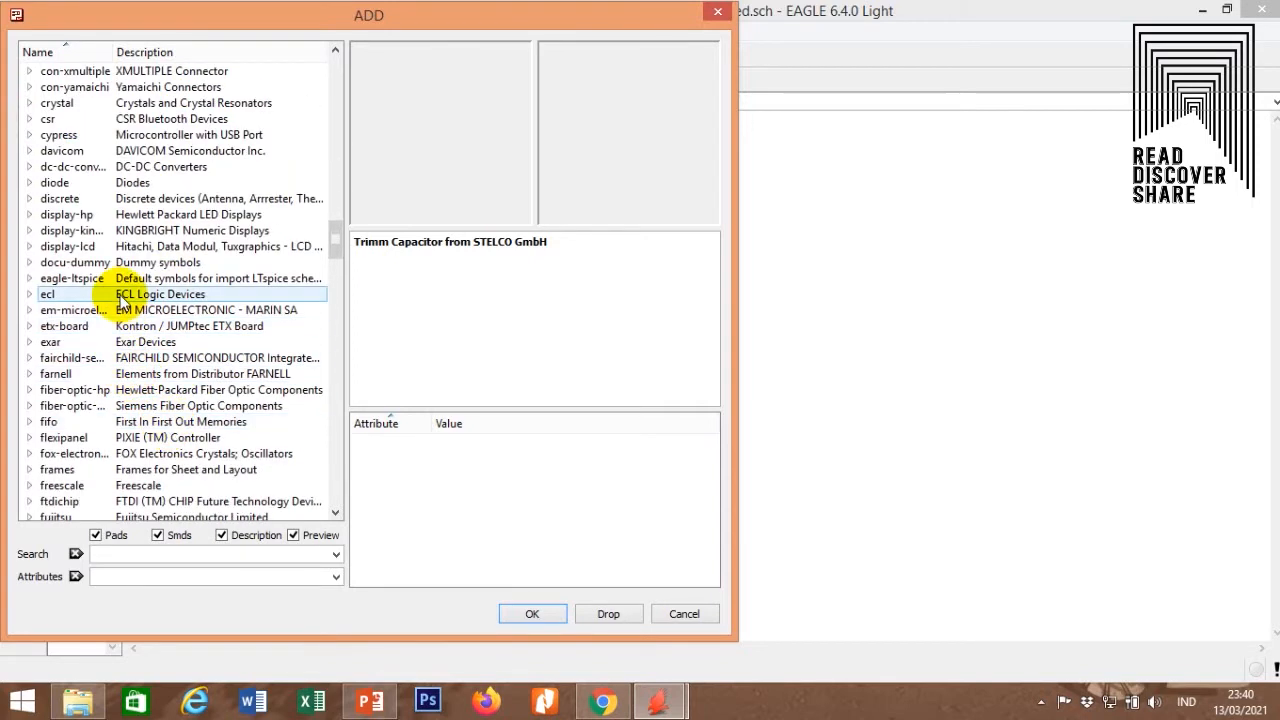
{"action": "scroll", "coordinate": [125, 420], "scroll_direction": "down", "scroll_amount": 4}
{"action": "scroll", "coordinate": [128, 430], "scroll_direction": "down", "scroll_amount": 20}
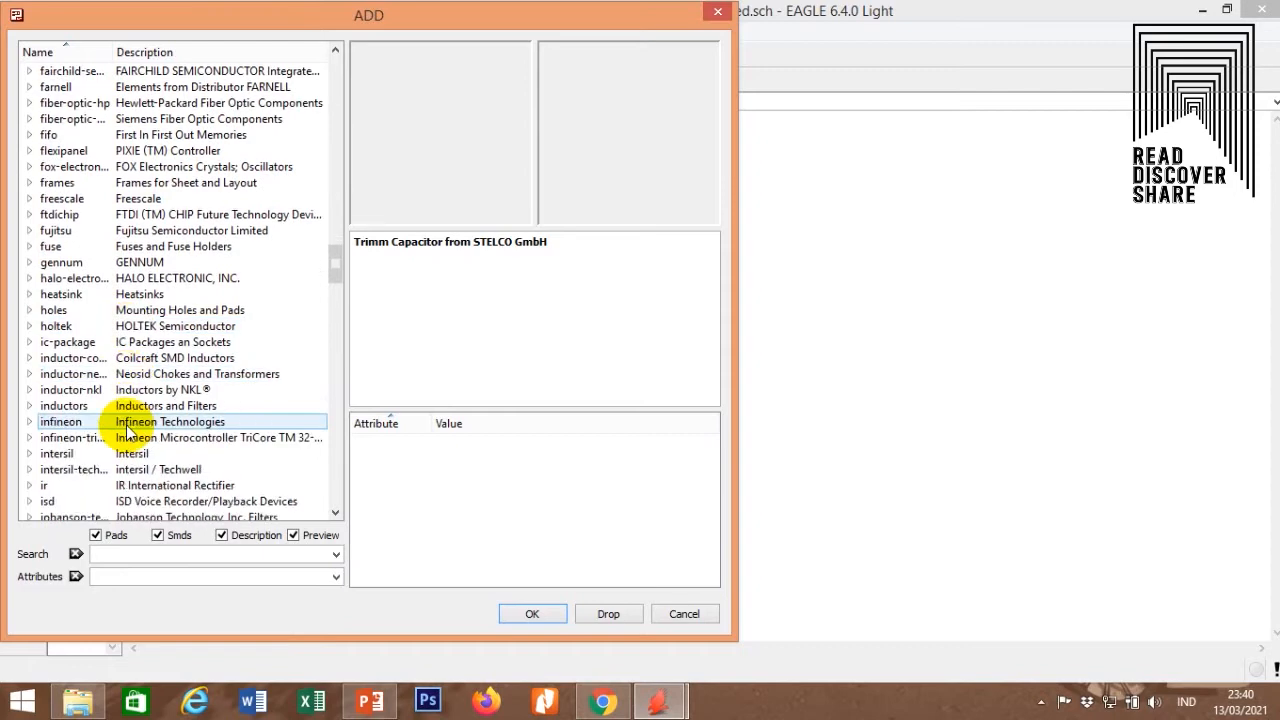
{"action": "scroll", "coordinate": [128, 430], "scroll_direction": "down", "scroll_amount": 20}
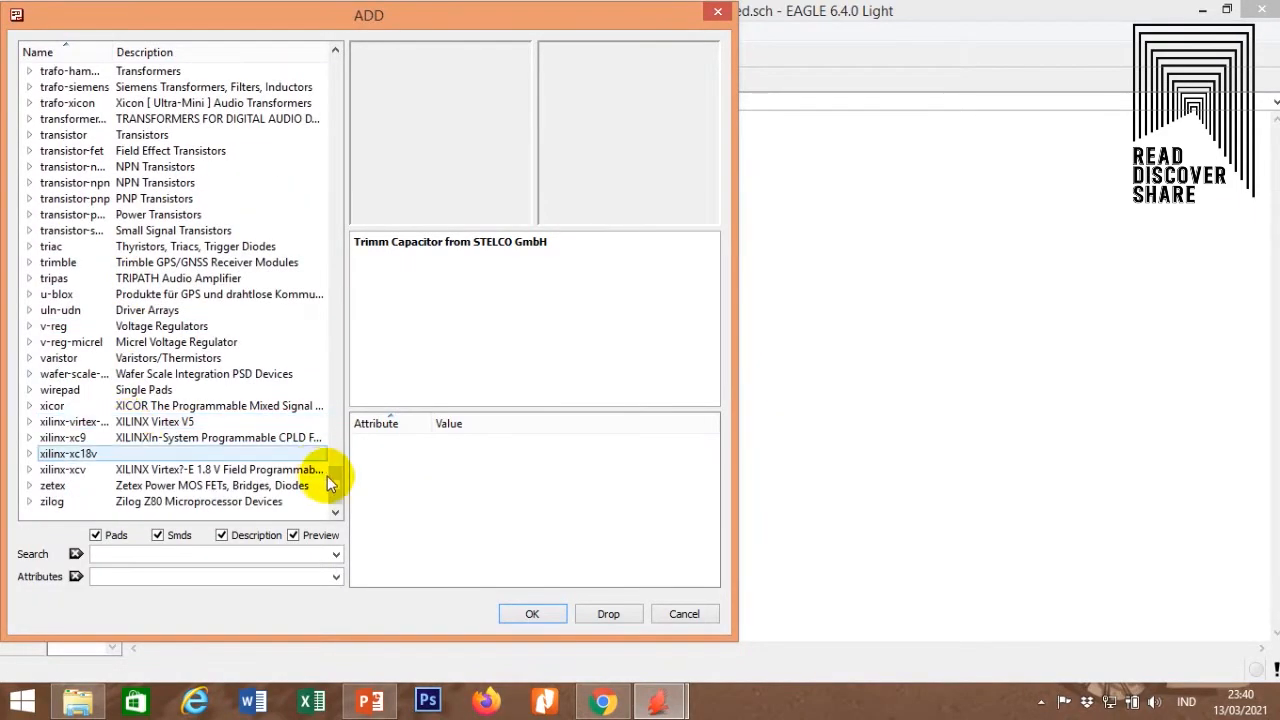
{"action": "left_click_drag", "start_coordinate": [335, 497], "coordinate": [347, 67]}
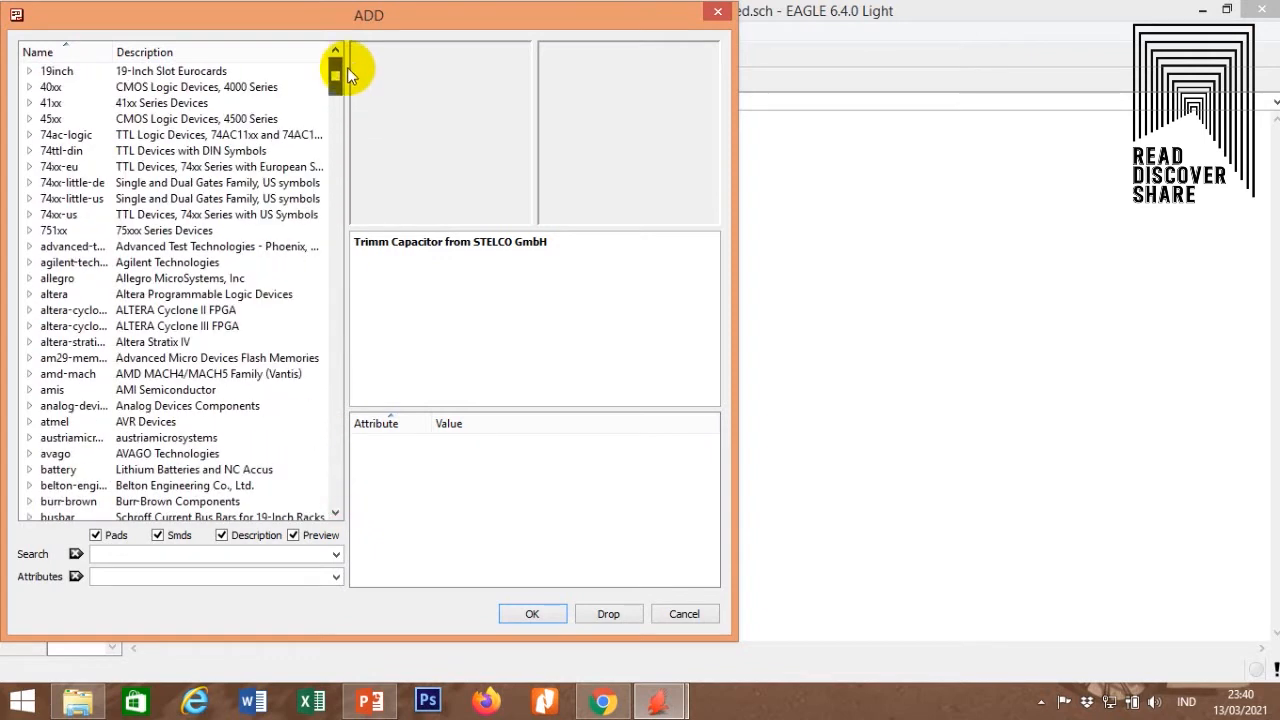
{"action": "scroll", "coordinate": [120, 250], "scroll_direction": "down", "scroll_amount": 8}
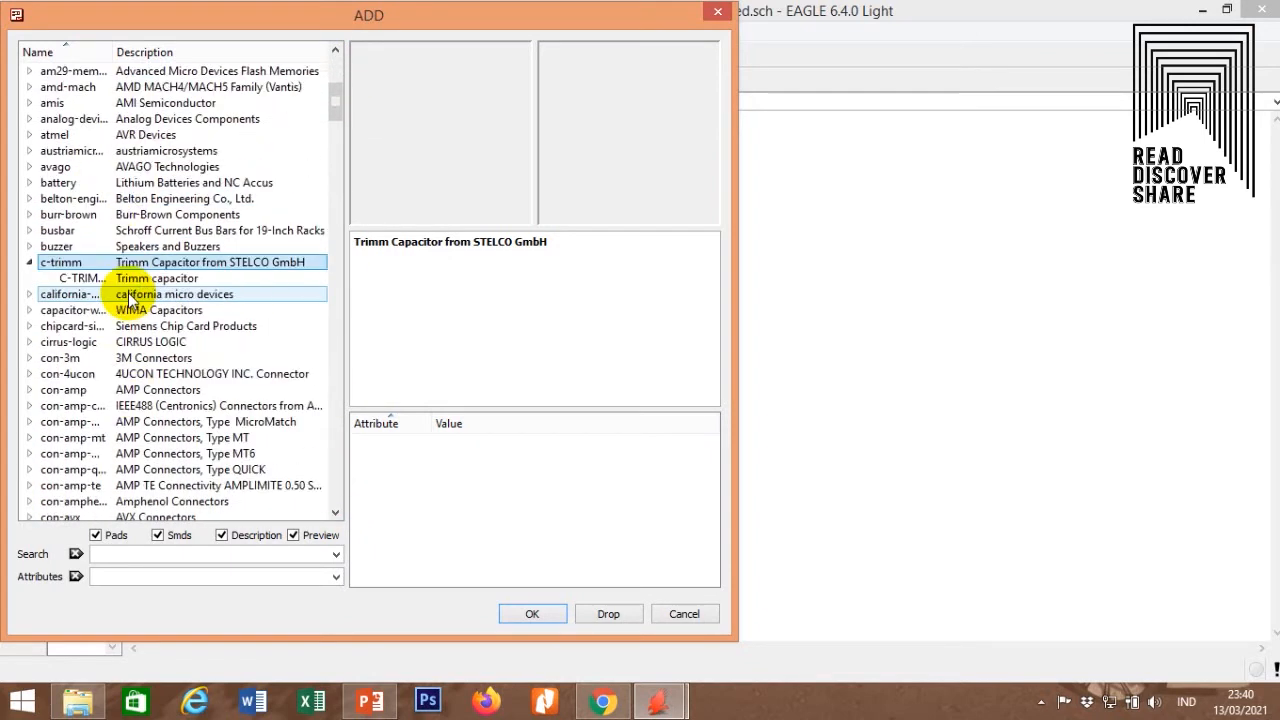
{"action": "left_click", "coordinate": [80, 184]}
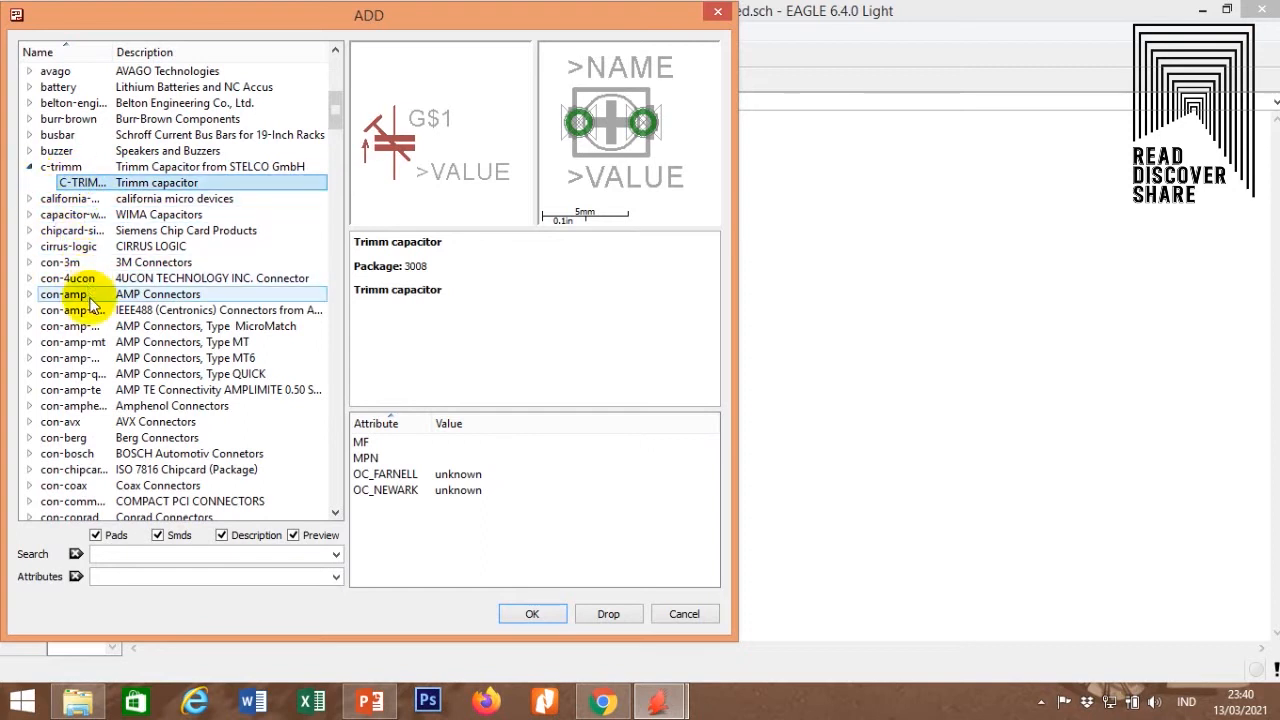
Find the resistor library (Resistors, Capacitors, Inductors) in the part library list and expand it.
{"action": "scroll", "coordinate": [80, 300], "scroll_direction": "down", "scroll_amount": 6}
{"action": "scroll", "coordinate": [120, 400], "scroll_direction": "down", "scroll_amount": 5}
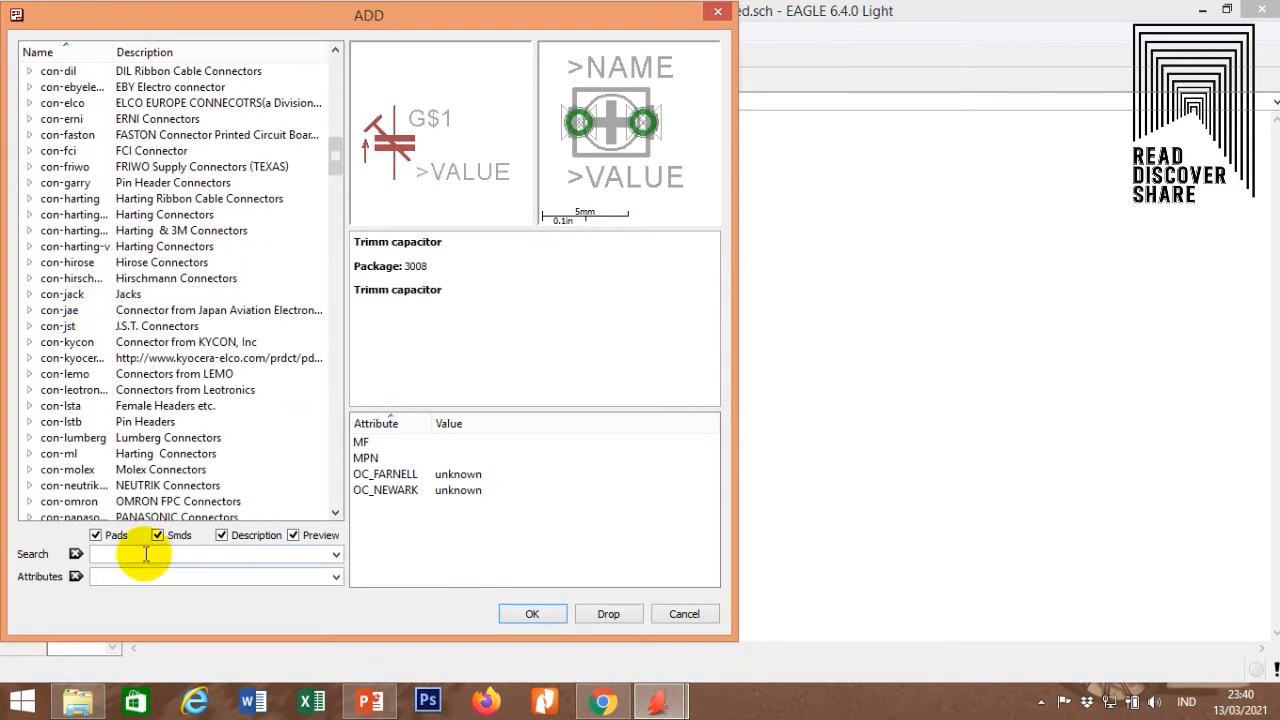
{"action": "scroll", "coordinate": [114, 443], "scroll_direction": "down", "scroll_amount": 7}
{"action": "scroll", "coordinate": [114, 425], "scroll_direction": "down", "scroll_amount": 18}
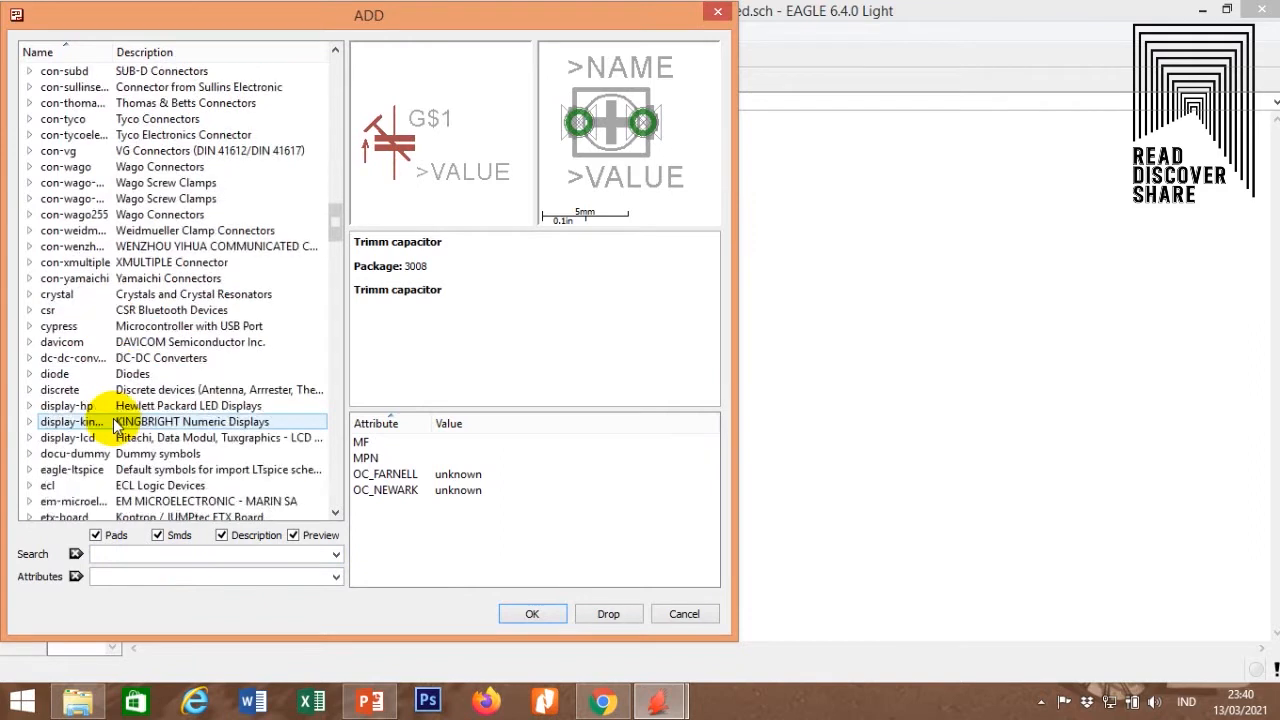
{"action": "scroll", "coordinate": [114, 425], "scroll_direction": "down", "scroll_amount": 2}
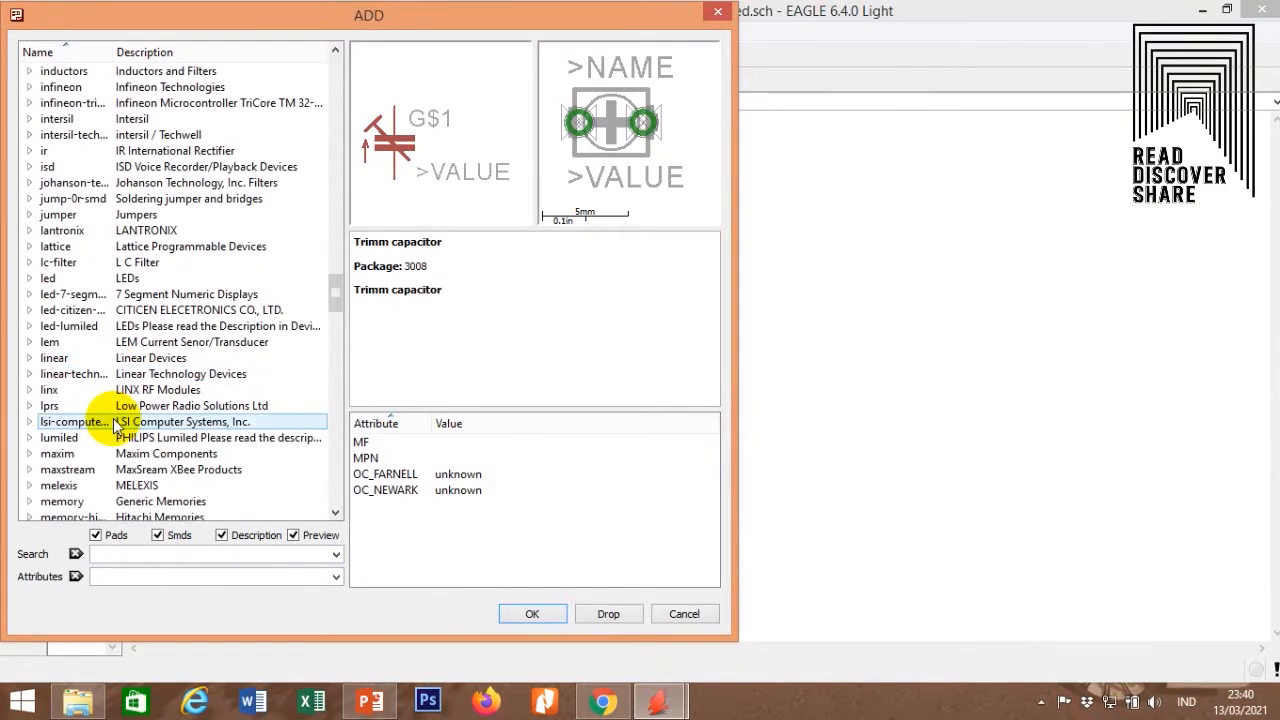
{"action": "scroll", "coordinate": [114, 425], "scroll_direction": "down", "scroll_amount": 2}
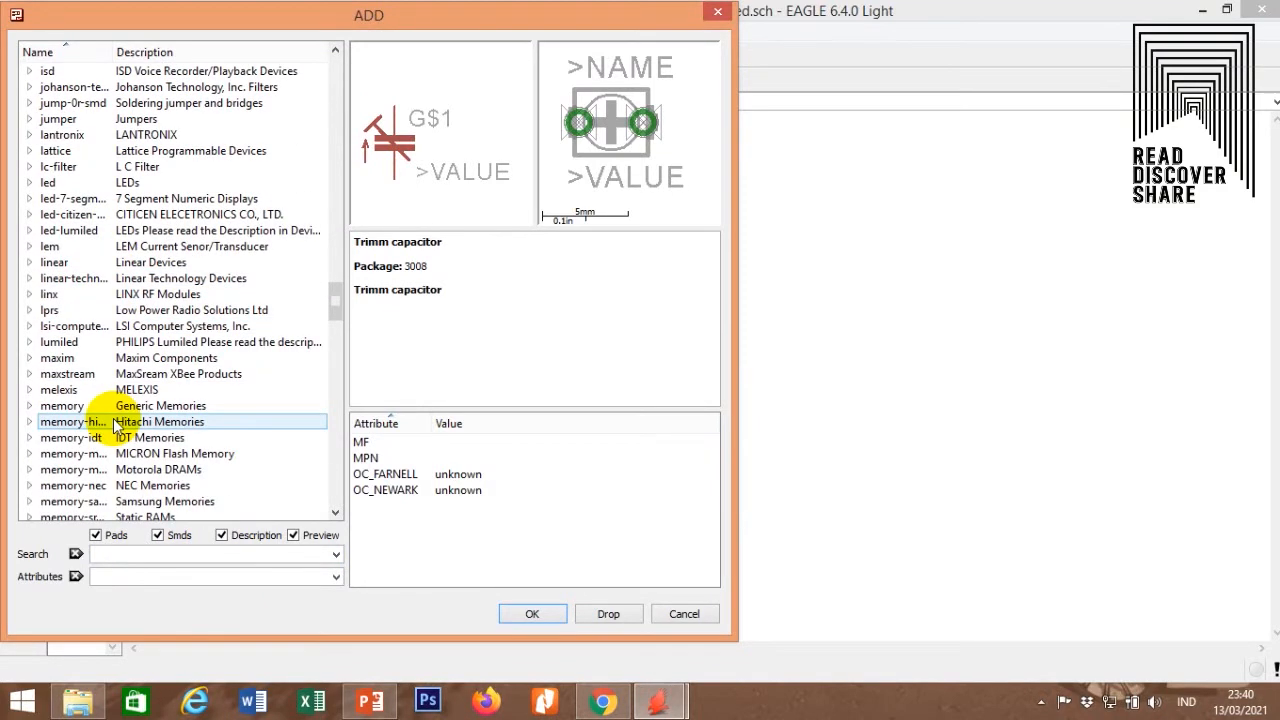
{"action": "scroll", "coordinate": [114, 425], "scroll_direction": "down", "scroll_amount": 7}
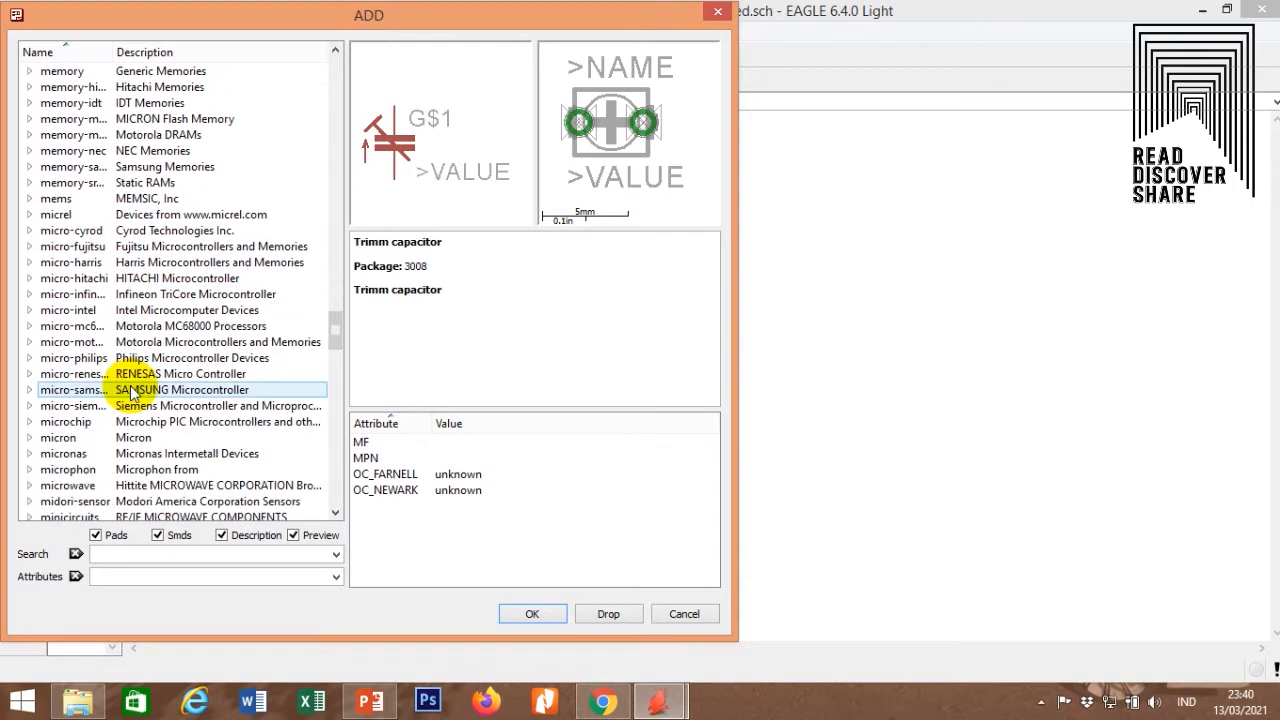
{"action": "scroll", "coordinate": [130, 392], "scroll_direction": "down", "scroll_amount": 13}
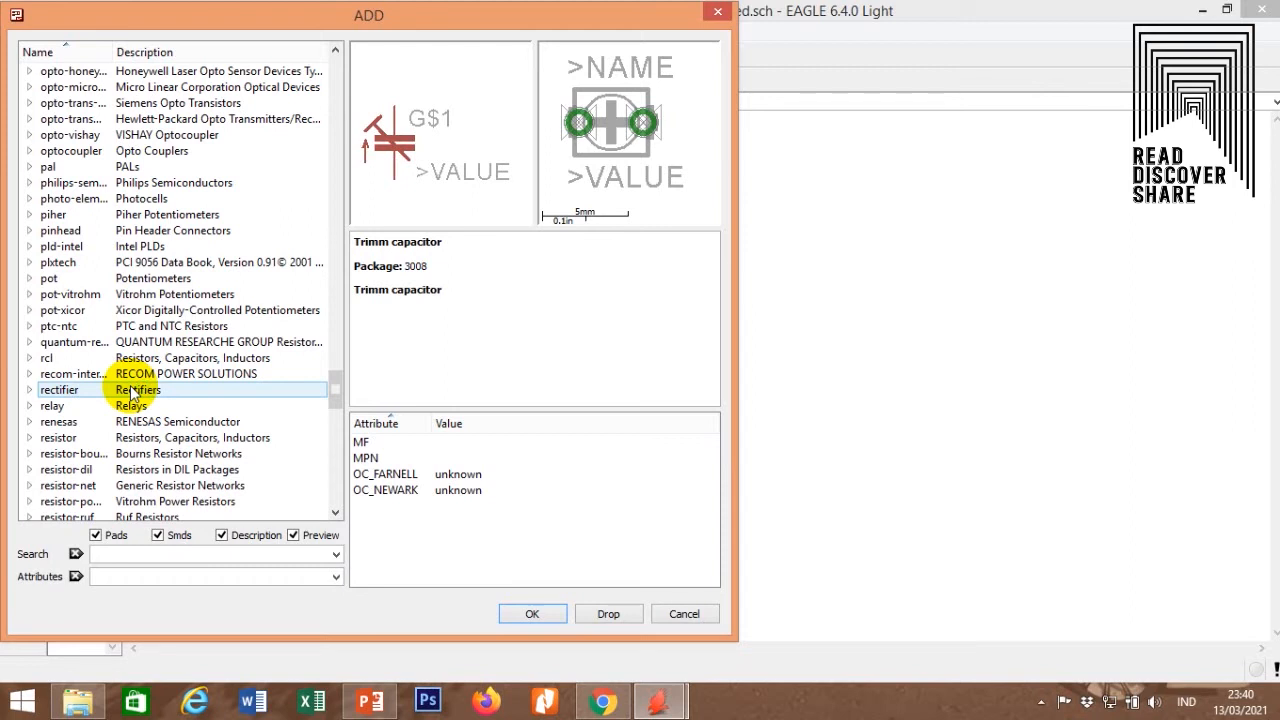
{"action": "left_click", "coordinate": [28, 440]}
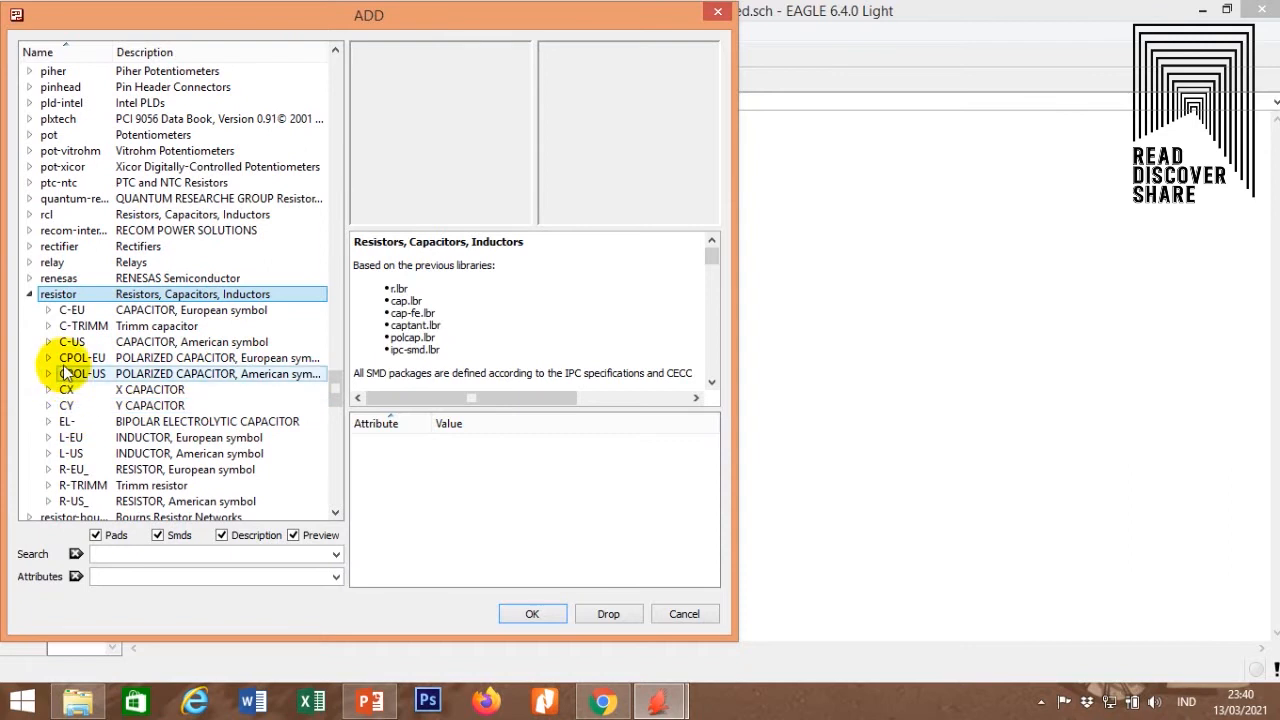
Preview packages of the C-EU European-symbol capacitor, such as C025-040X050 and C075-042X103, and collapse the group again.
{"action": "left_click", "coordinate": [50, 313]}
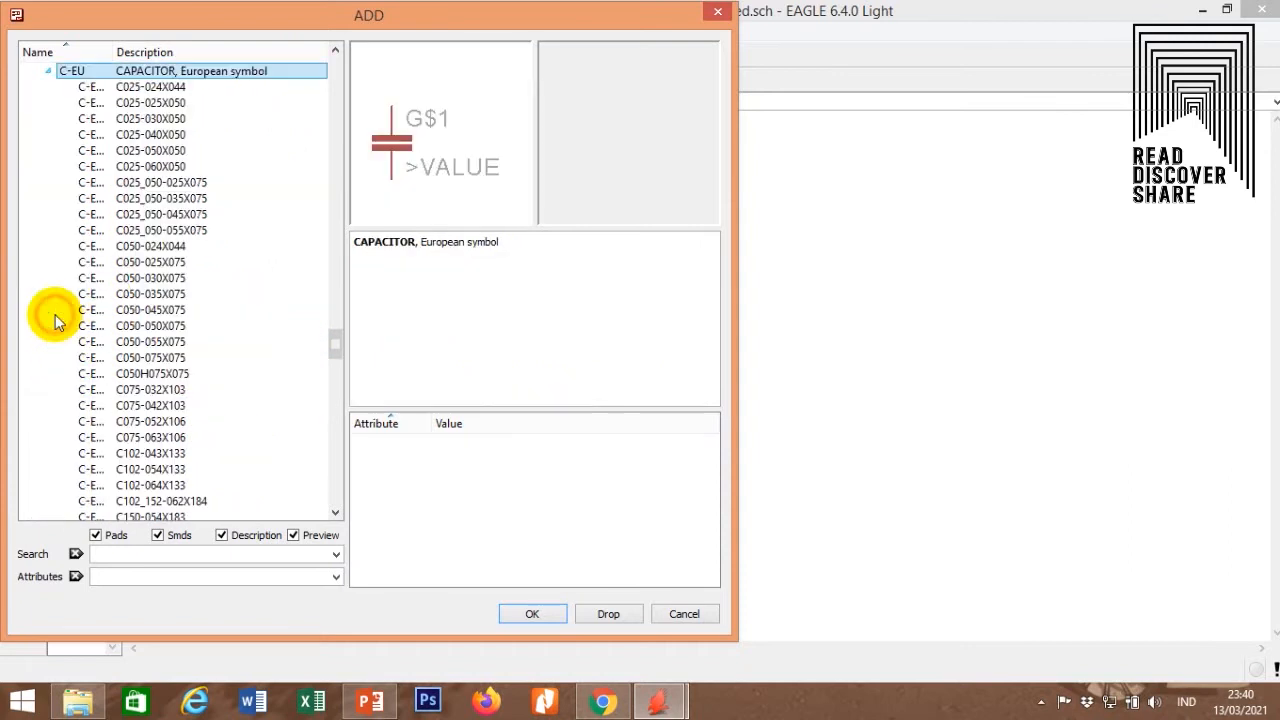
{"action": "left_click", "coordinate": [138, 150]}
{"action": "left_click", "coordinate": [161, 89]}
{"action": "left_click", "coordinate": [157, 135]}
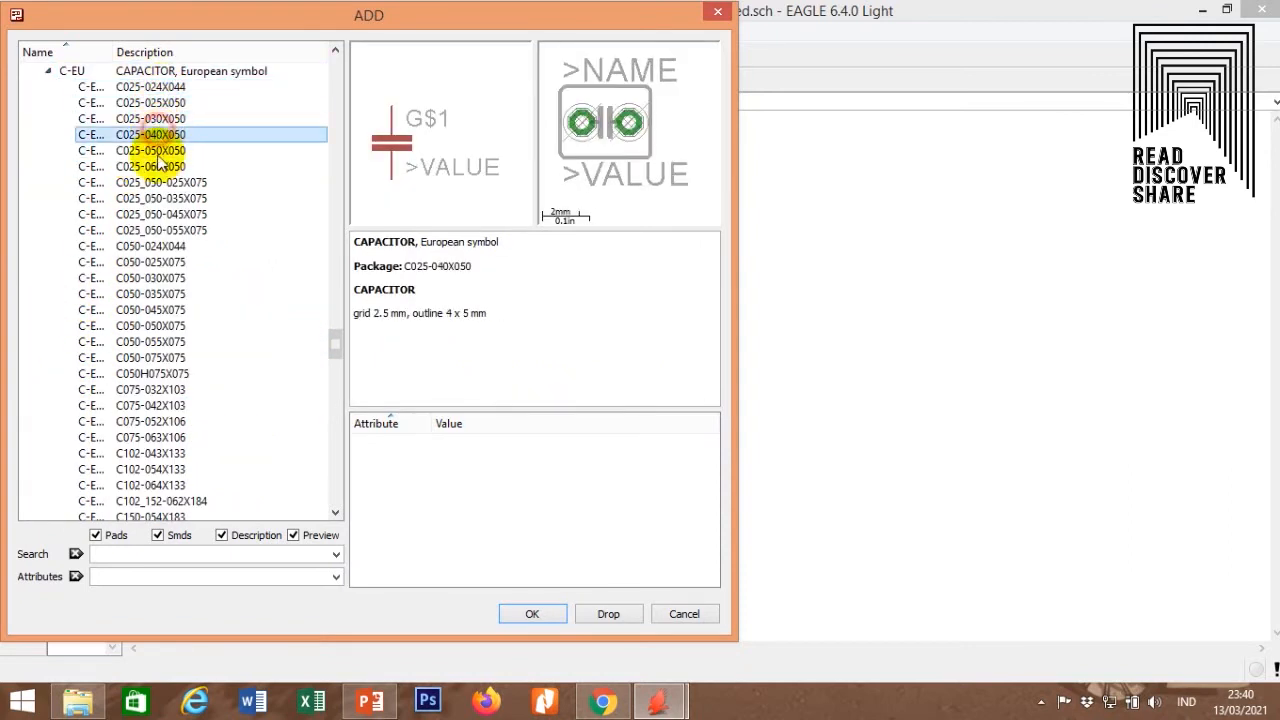
{"action": "scroll", "coordinate": [152, 230], "scroll_direction": "down", "scroll_amount": 3}
{"action": "left_click", "coordinate": [151, 231]}
{"action": "left_click", "coordinate": [150, 262]}
{"action": "scroll", "coordinate": [130, 270], "scroll_direction": "up", "scroll_amount": 10}
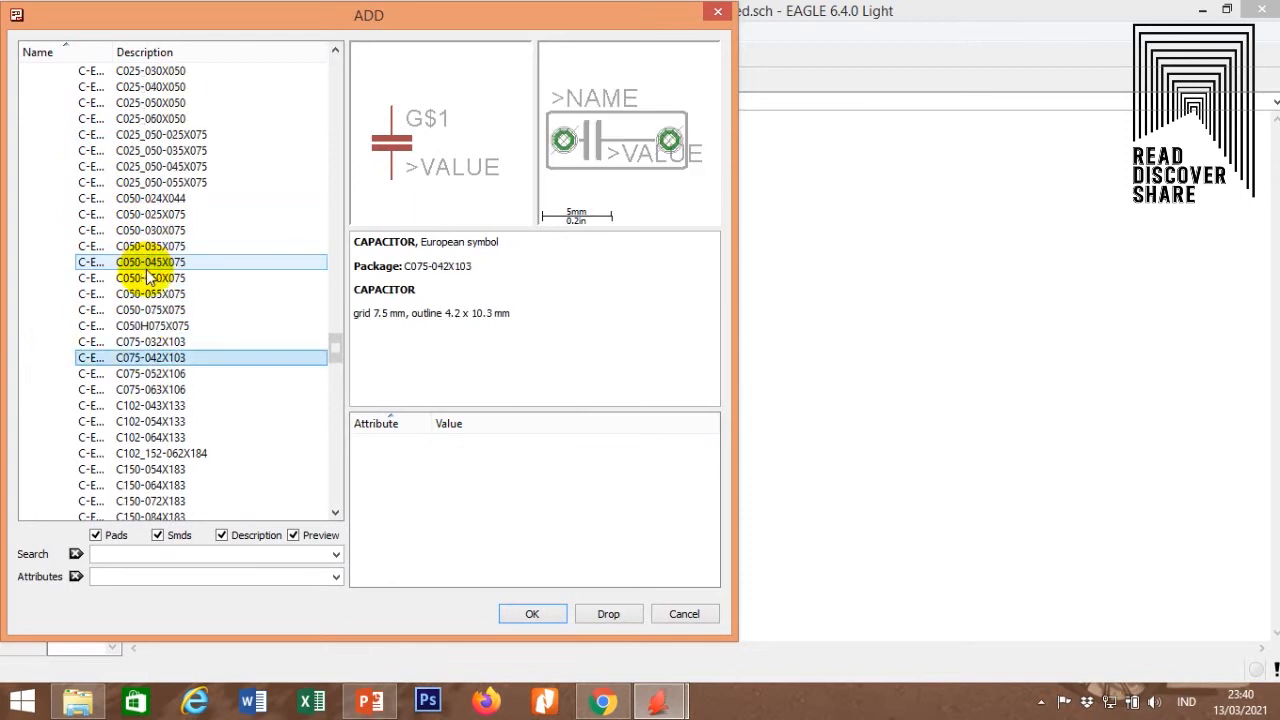
{"action": "left_click", "coordinate": [48, 406]}
{"action": "scroll", "coordinate": [56, 385], "scroll_direction": "down", "scroll_amount": 2}
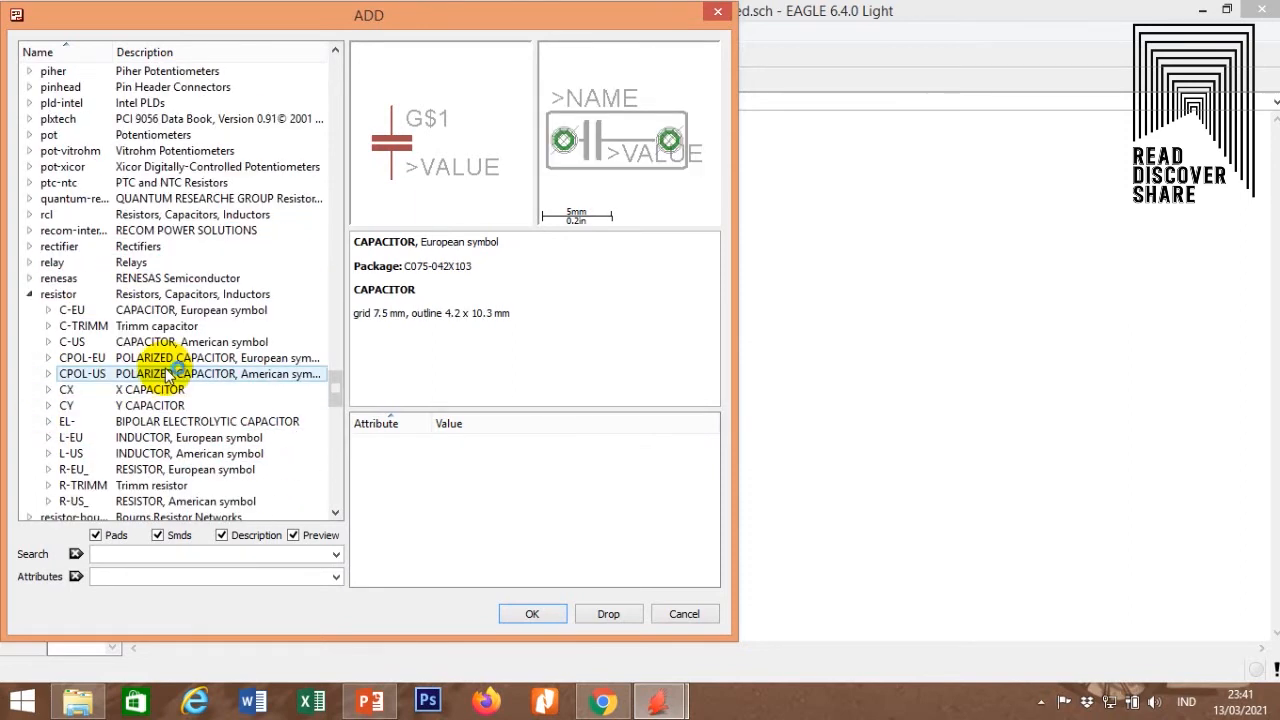
Expand the CPOL-EU polarized capacitor and preview its SMD aluminum packages from 085CS_1AW to 175TMP-0810.
{"action": "double_click", "coordinate": [57, 359]}
{"action": "left_click", "coordinate": [135, 103]}
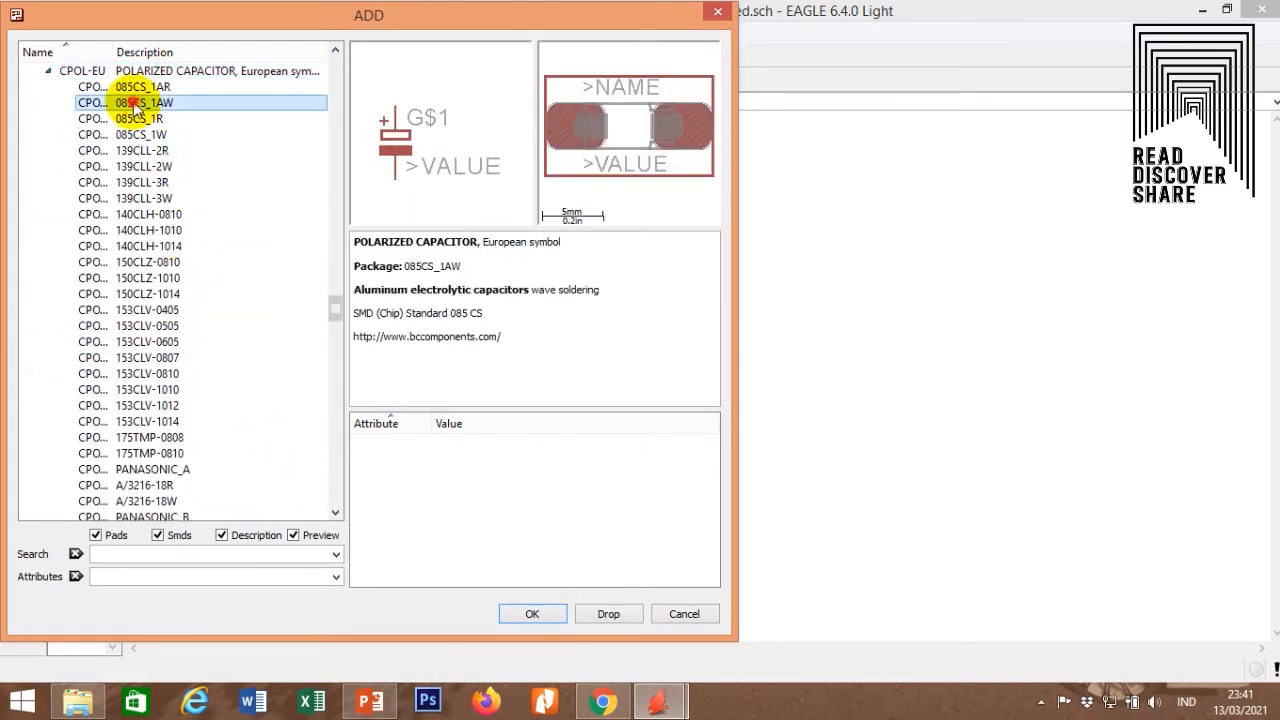
{"action": "left_click", "coordinate": [130, 87]}
{"action": "left_click", "coordinate": [135, 150]}
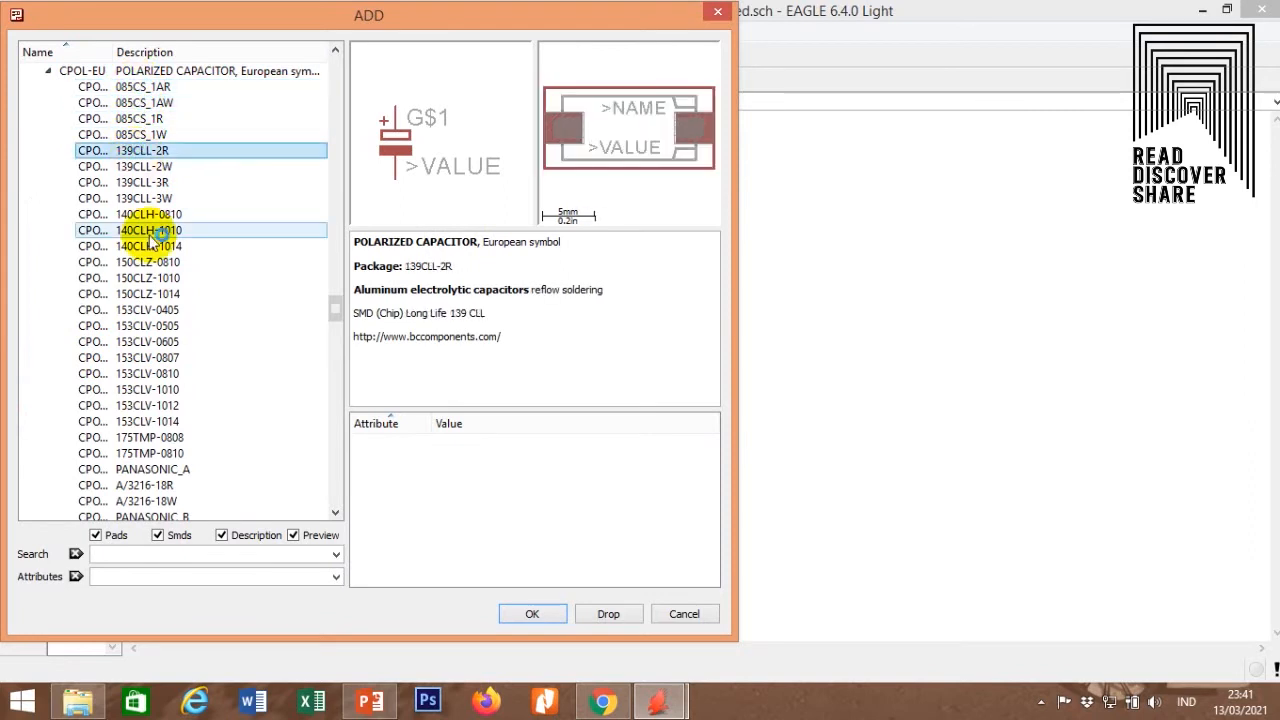
{"action": "left_click", "coordinate": [148, 293]}
{"action": "left_click", "coordinate": [150, 373]}
{"action": "left_click", "coordinate": [150, 453]}
{"action": "scroll", "coordinate": [150, 455], "scroll_direction": "down", "scroll_amount": 3}
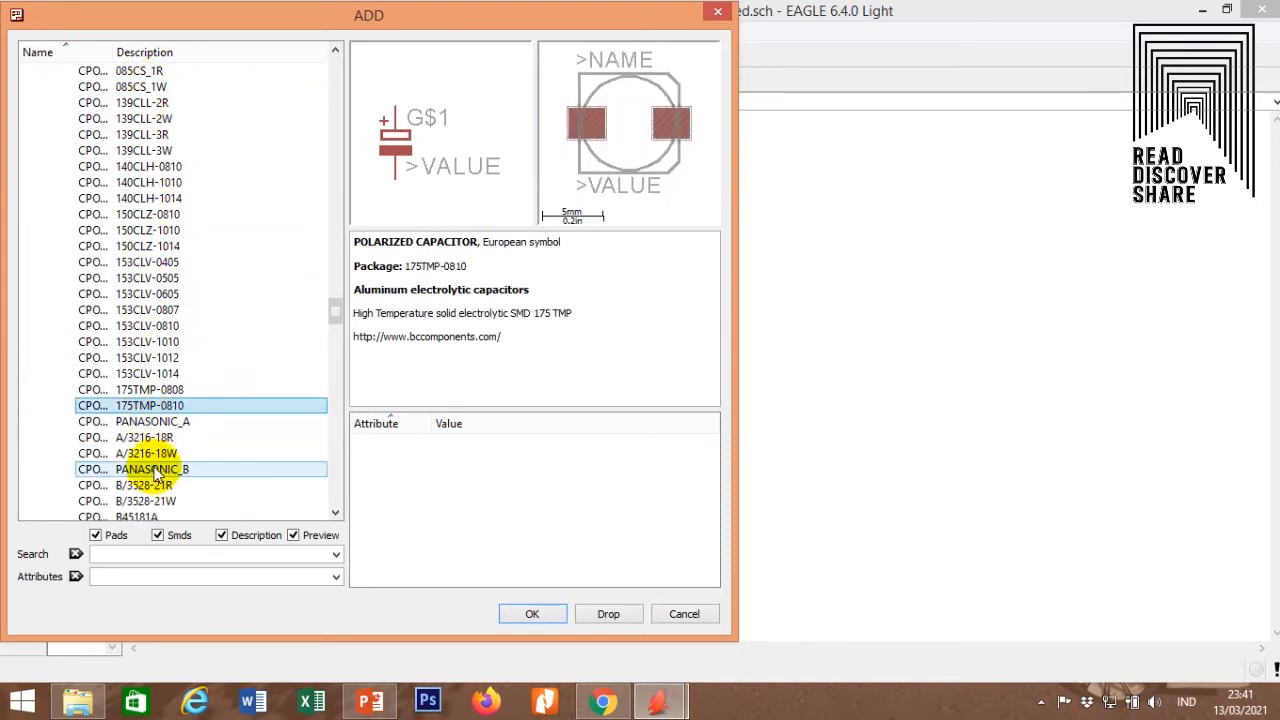
Preview the CPOL-EU chip and rectangular packages, including B/3528-21W, B45181B to B45181D and E/7260-38W.
{"action": "left_click", "coordinate": [147, 450]}
{"action": "left_click", "coordinate": [143, 405]}
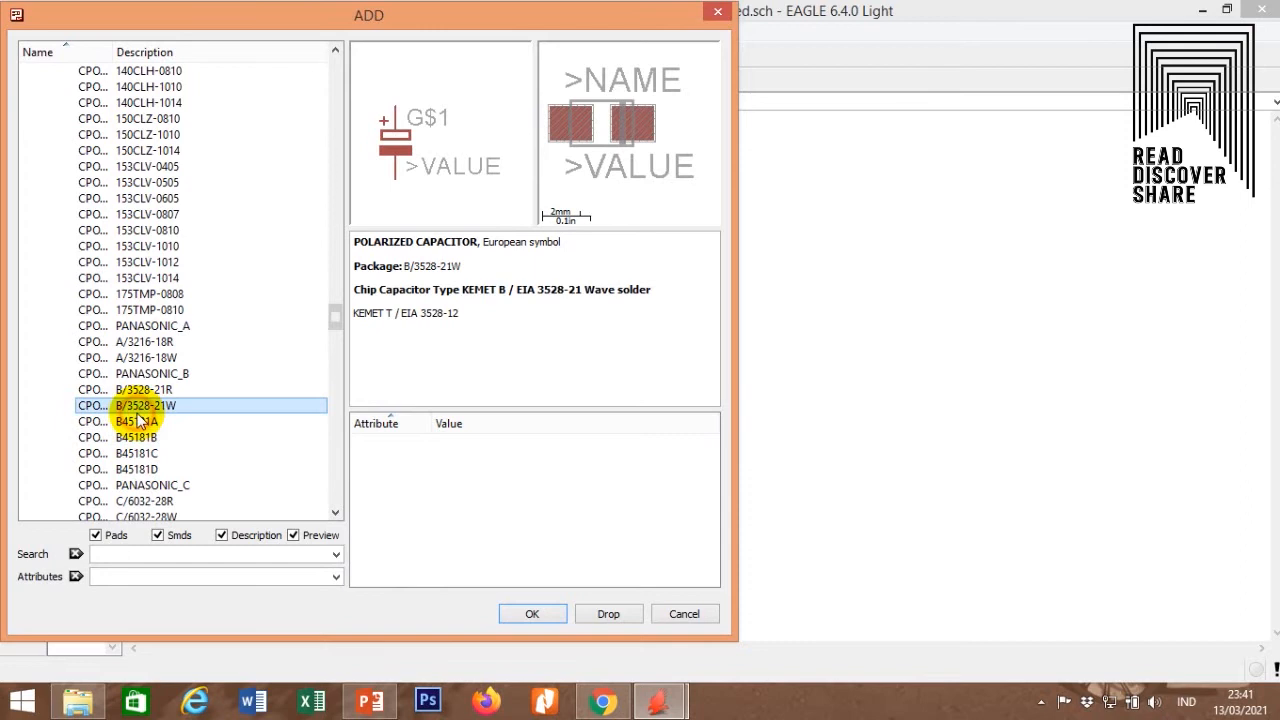
{"action": "left_click", "coordinate": [143, 455]}
{"action": "left_click", "coordinate": [140, 438]}
{"action": "left_click", "coordinate": [143, 469]}
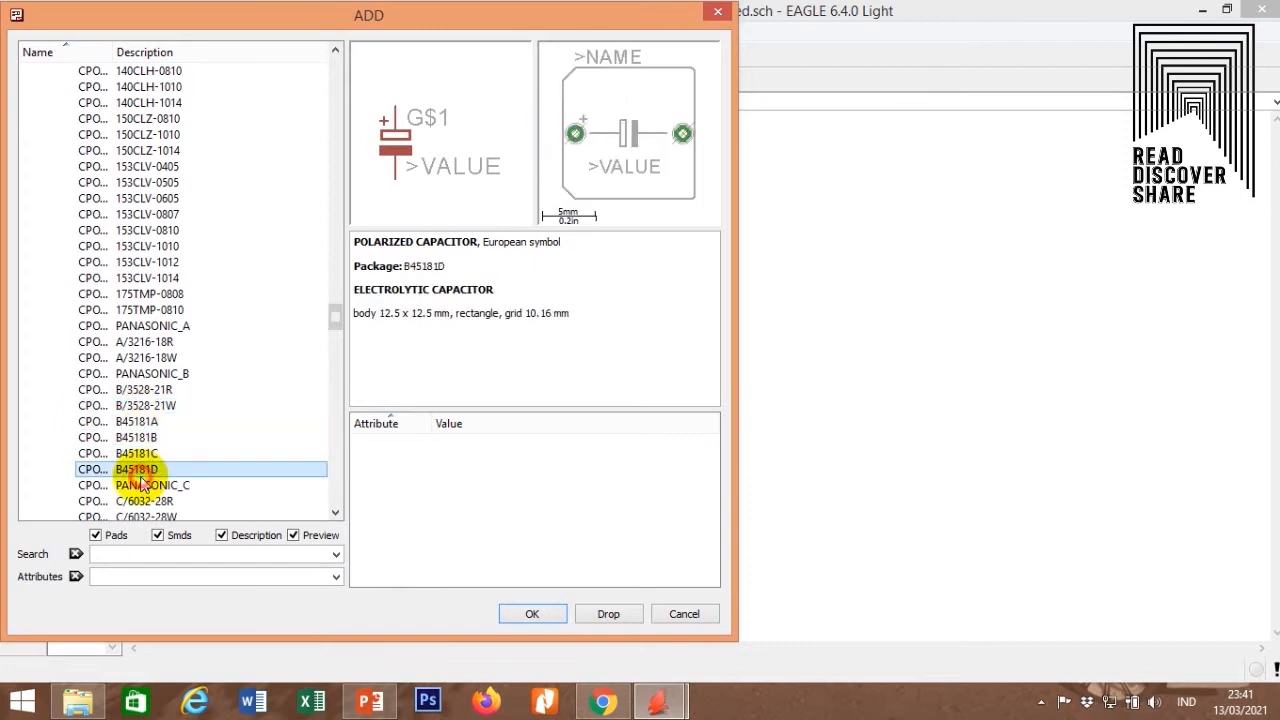
{"action": "scroll", "coordinate": [150, 450], "scroll_direction": "down", "scroll_amount": 3}
{"action": "scroll", "coordinate": [155, 437], "scroll_direction": "down", "scroll_amount": 2}
{"action": "left_click", "coordinate": [150, 421]}
{"action": "left_click", "coordinate": [155, 437]}
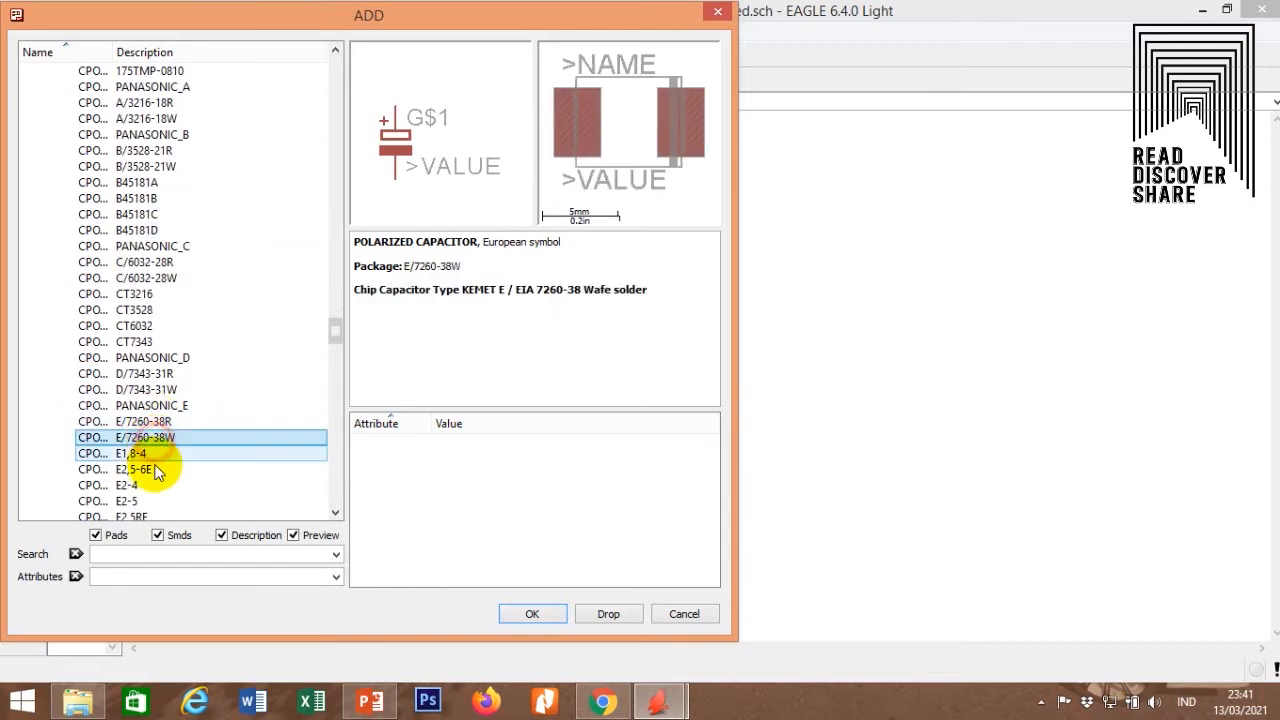
Preview the CPOL-EU electrolytic packages further down the list, including E25-9, E30-10 and P128-60.
{"action": "left_click", "coordinate": [160, 469]}
{"action": "scroll", "coordinate": [170, 452], "scroll_direction": "down", "scroll_amount": 10}
{"action": "left_click", "coordinate": [166, 421]}
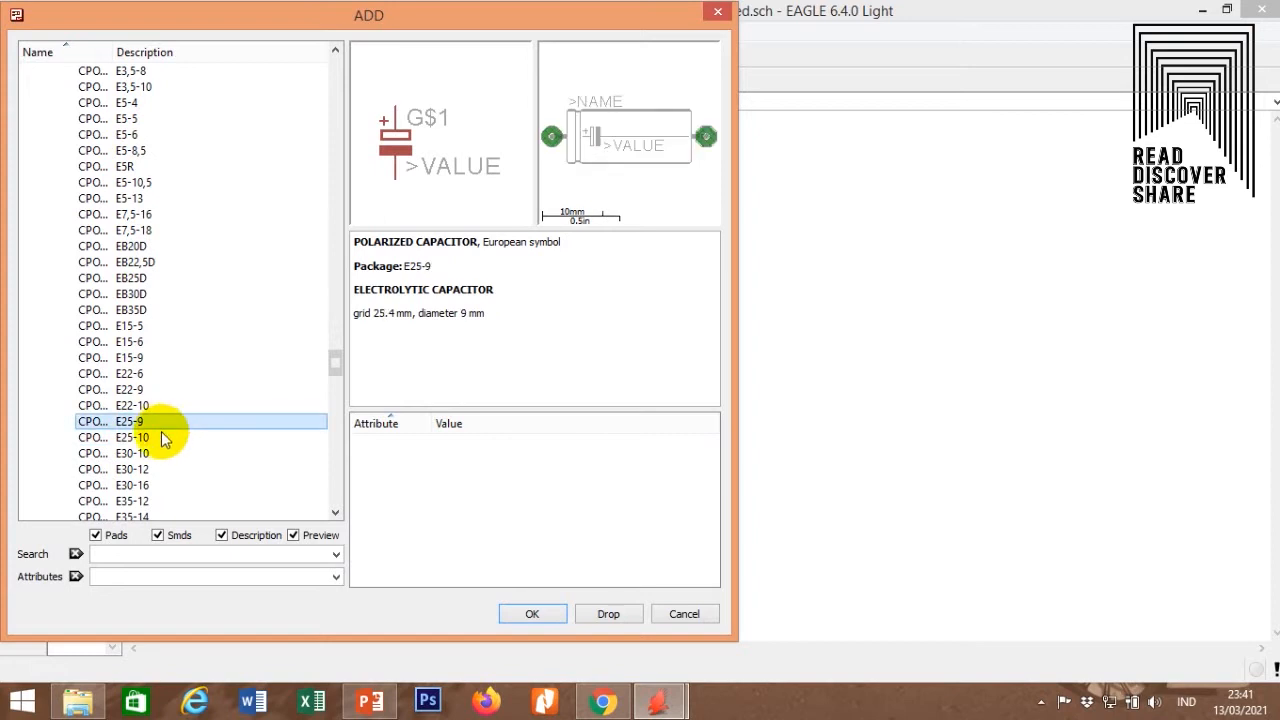
{"action": "scroll", "coordinate": [161, 429], "scroll_direction": "down", "scroll_amount": 1}
{"action": "left_click", "coordinate": [158, 434]}
{"action": "left_click", "coordinate": [158, 405]}
{"action": "scroll", "coordinate": [155, 445], "scroll_direction": "down", "scroll_amount": 4}
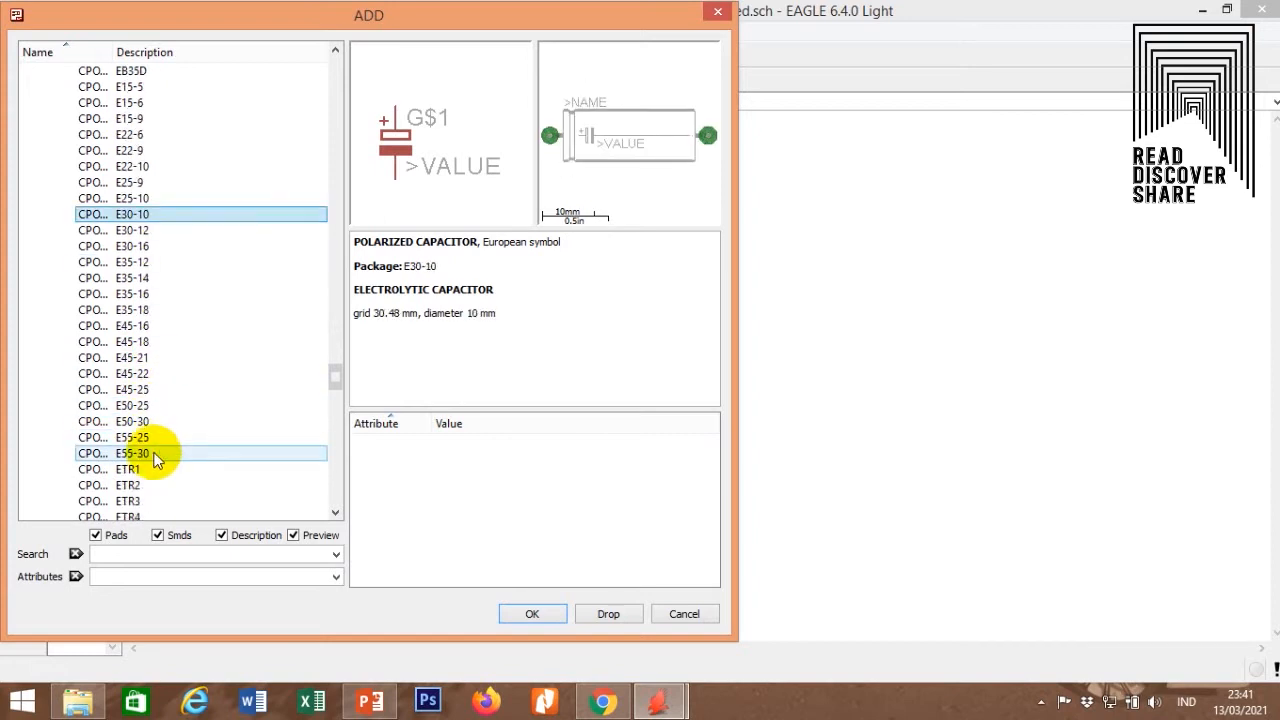
{"action": "left_click", "coordinate": [157, 438]}
{"action": "scroll", "coordinate": [158, 440], "scroll_direction": "down", "scroll_amount": 4}
{"action": "left_click", "coordinate": [145, 437]}
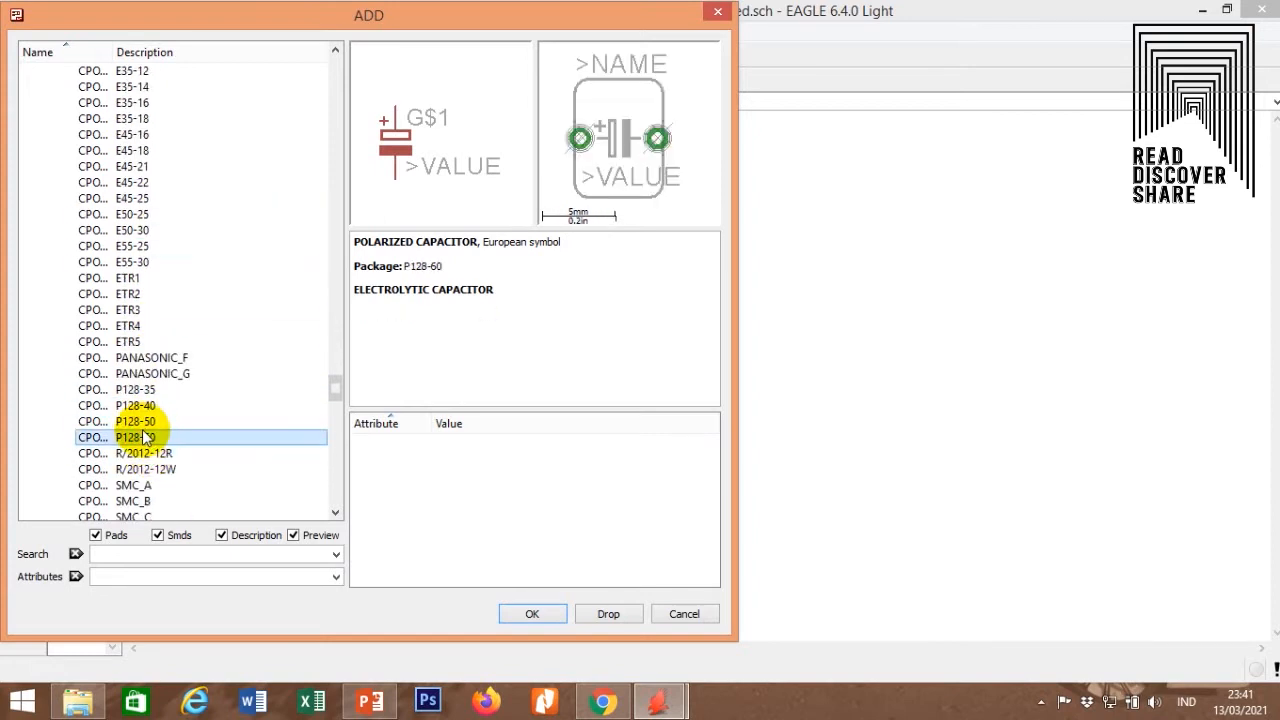
Preview the TT-series electrolytic packages TT2D5, TT2D6 and TT2D6L of CPOL-EU.
{"action": "scroll", "coordinate": [145, 437], "scroll_direction": "down", "scroll_amount": 6}
{"action": "left_click", "coordinate": [141, 423]}
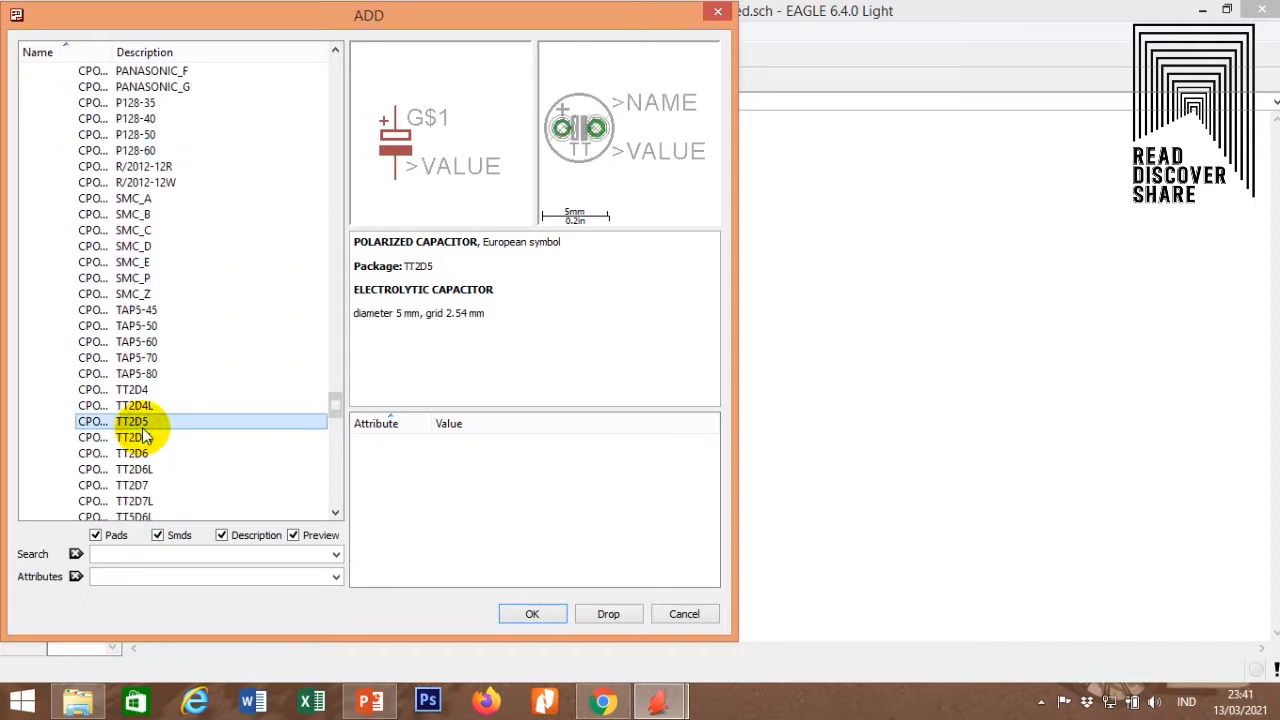
{"action": "left_click", "coordinate": [142, 453]}
{"action": "left_click", "coordinate": [140, 471]}
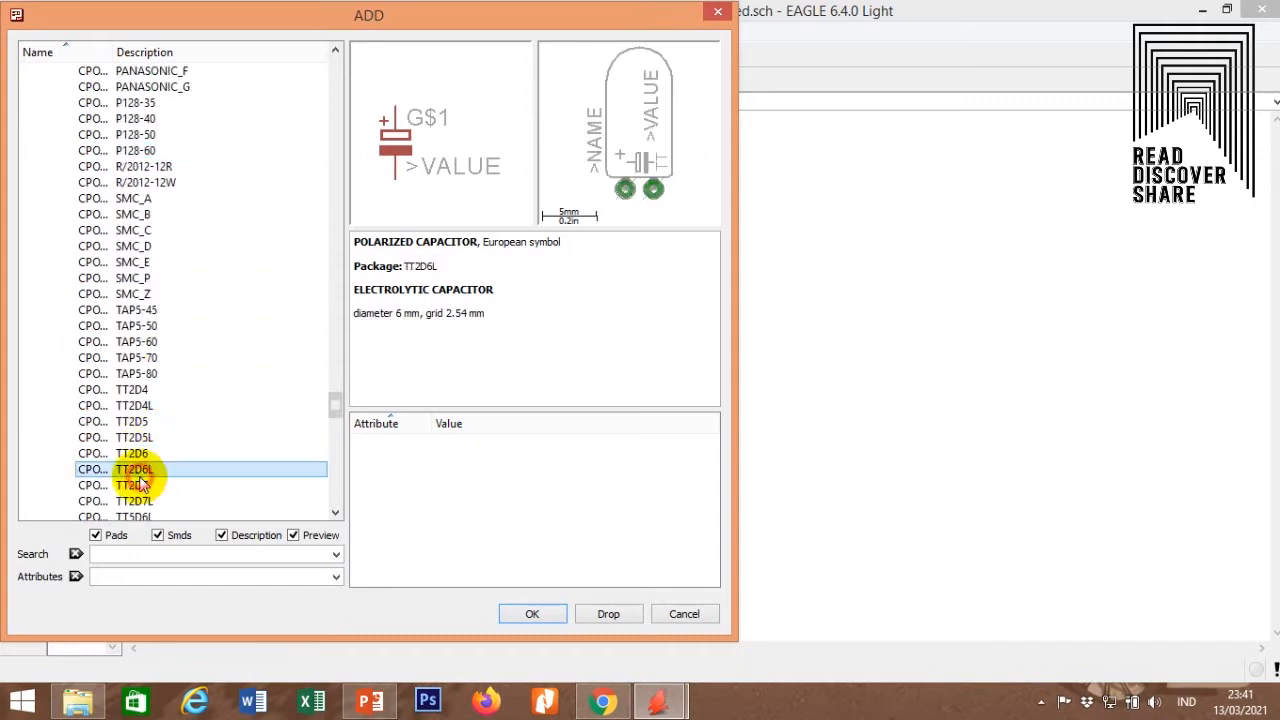
Place two CPOL-EU capacitors in package TT2D6 between the headers, one beside INPUT and one beside OUTPUT.
{"action": "scroll", "coordinate": [145, 478], "scroll_direction": "down", "scroll_amount": 2}
{"action": "left_click", "coordinate": [133, 389]}
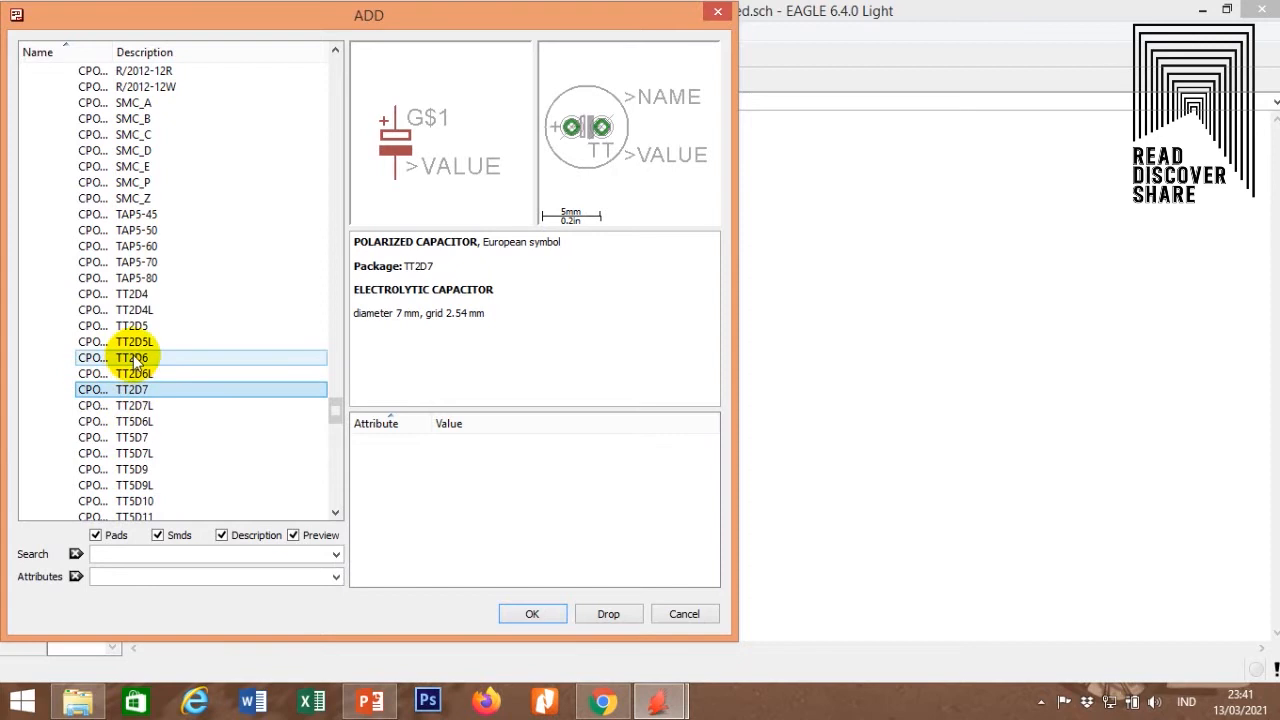
{"action": "left_click", "coordinate": [135, 358]}
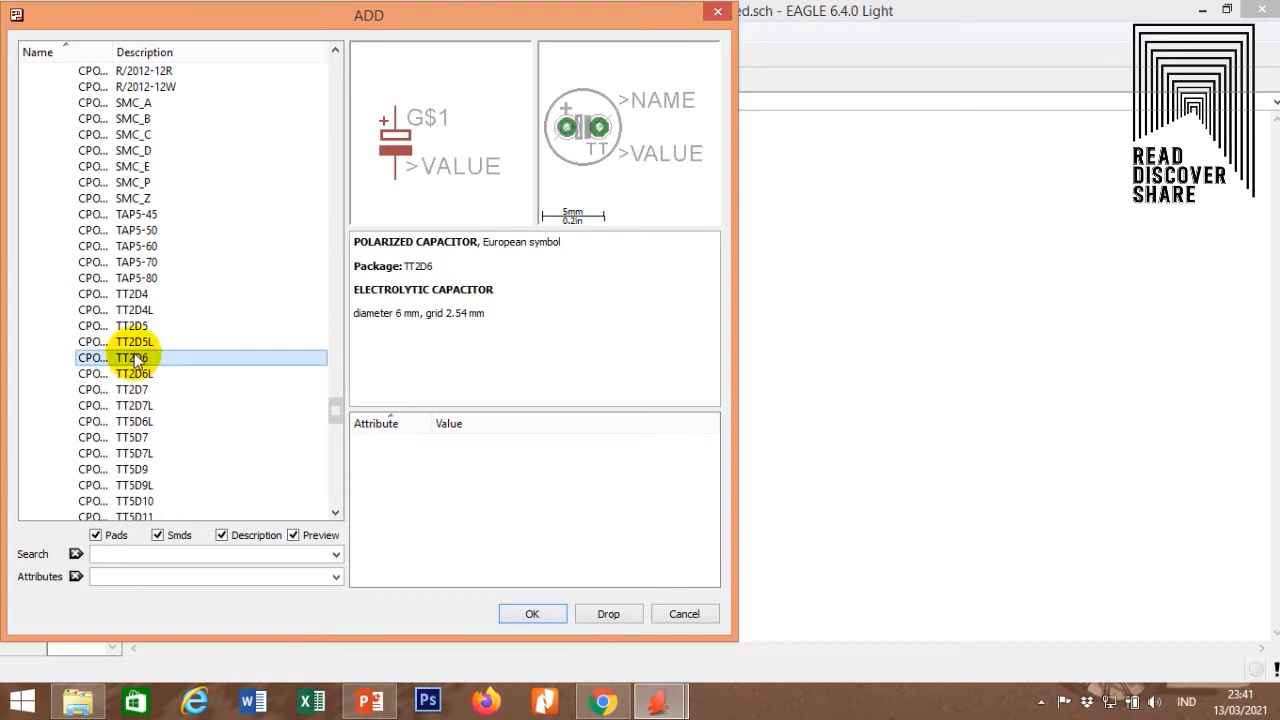
{"action": "left_click", "coordinate": [540, 612]}
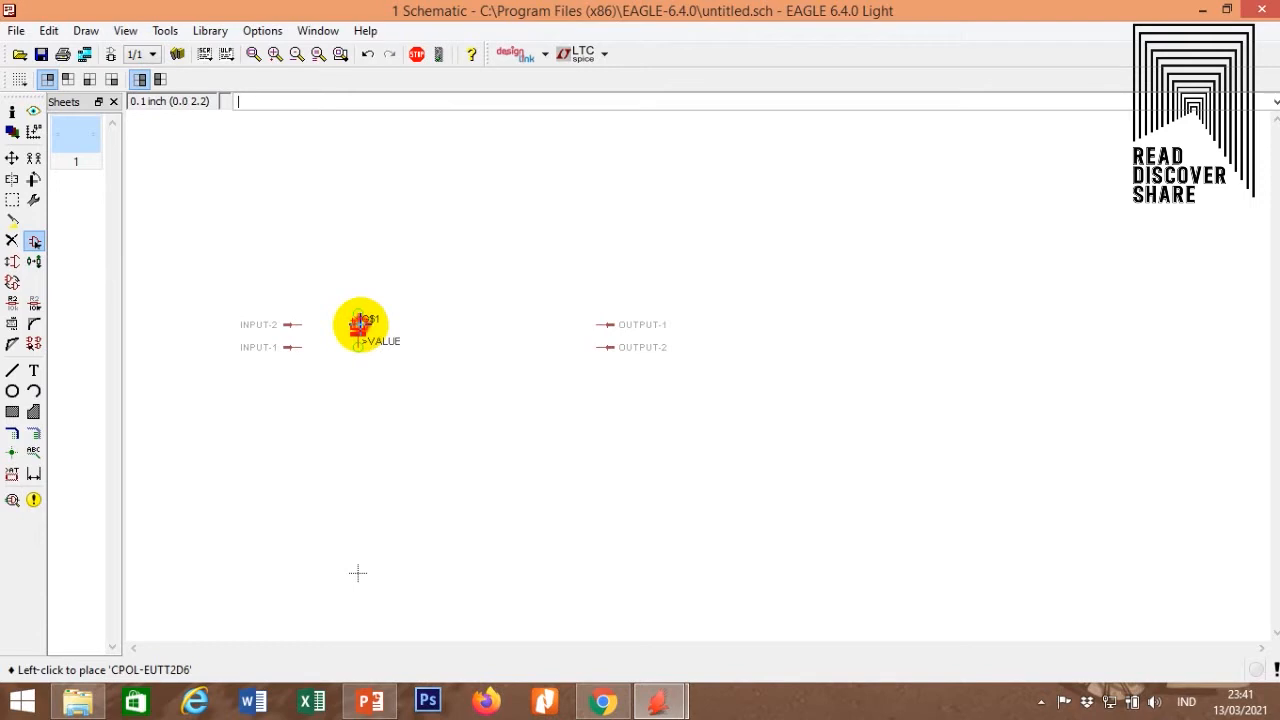
{"action": "left_click", "coordinate": [358, 325]}
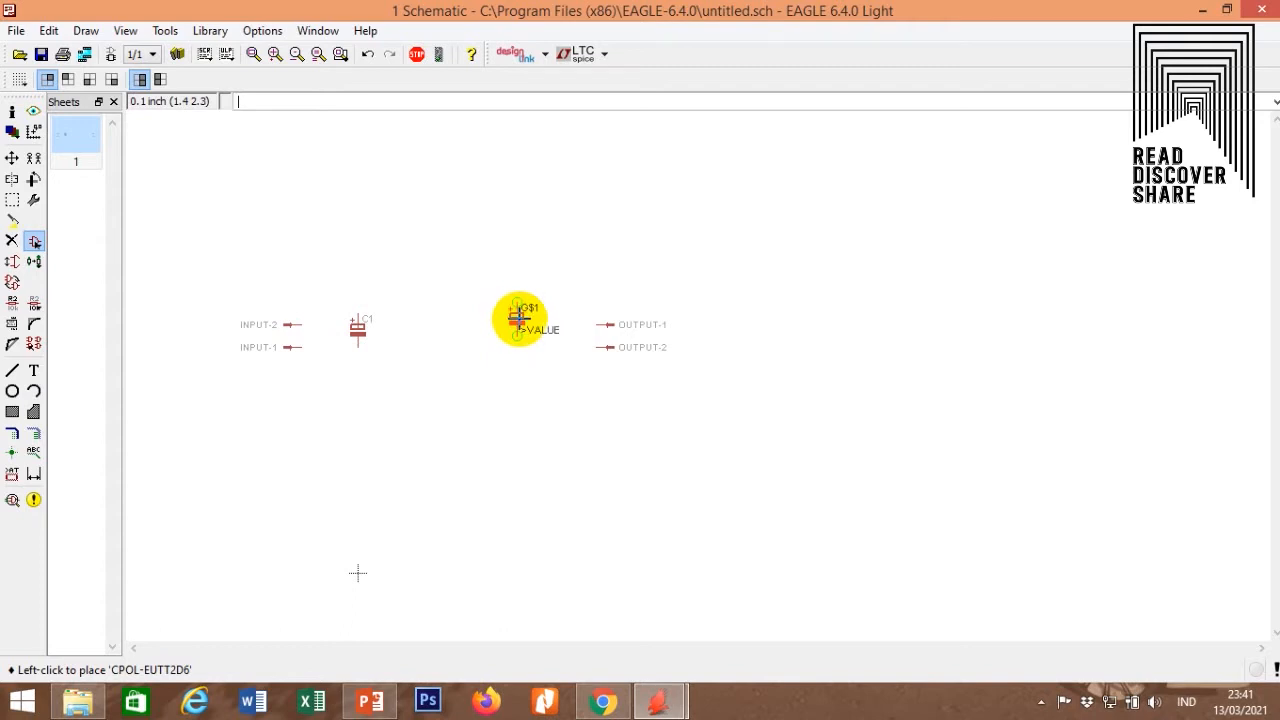
{"action": "left_click", "coordinate": [516, 323]}
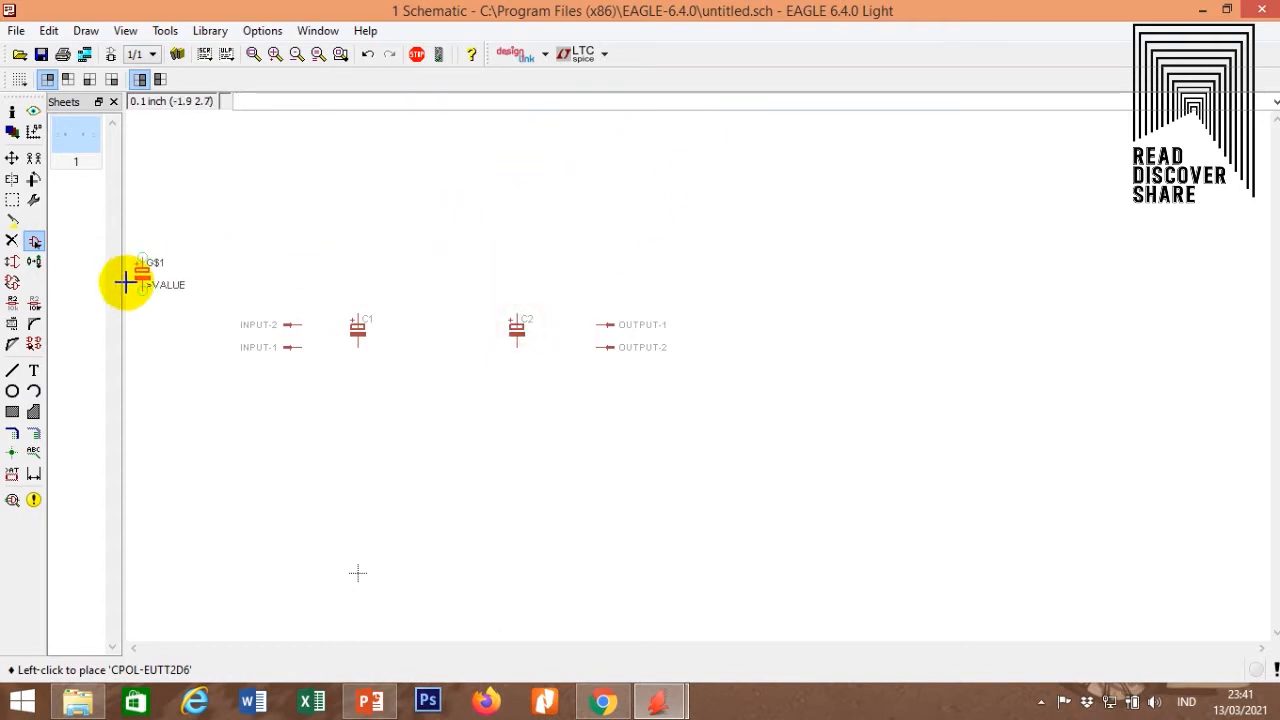
Choose the R-EU_ European-symbol resistor in package 0204/5 from the resistor library for placement.
{"action": "left_click", "coordinate": [34, 241]}
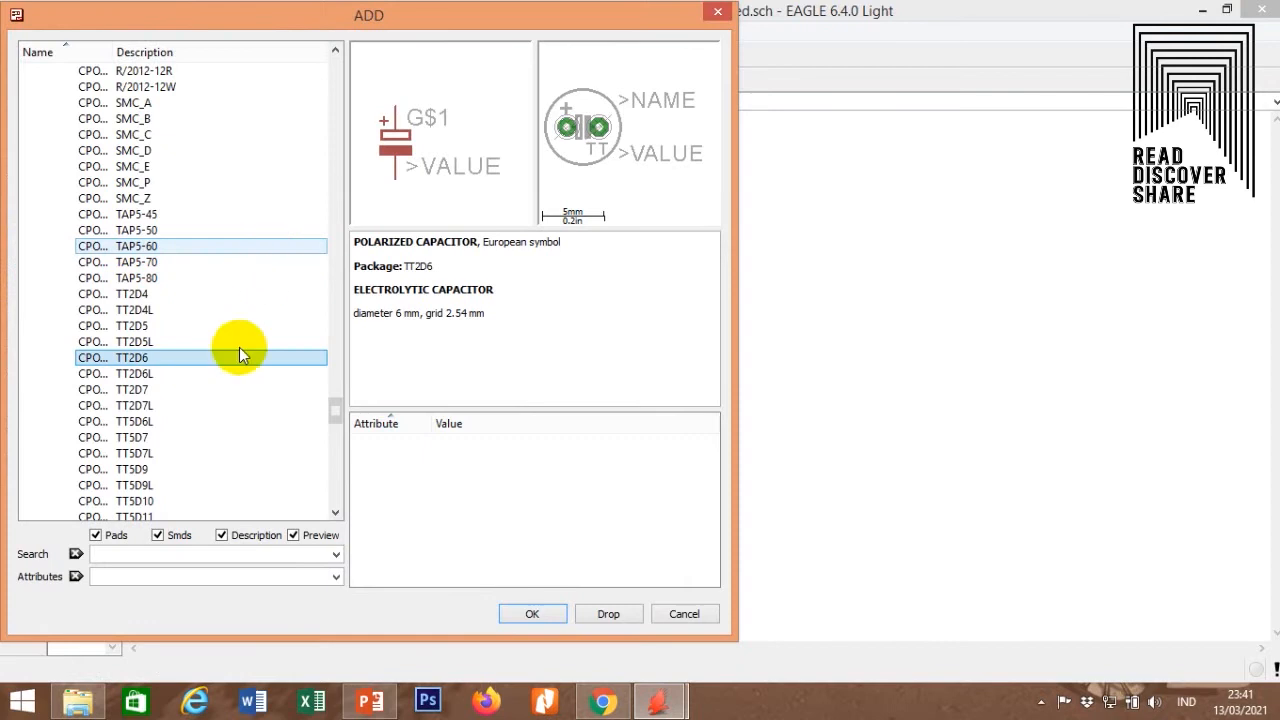
{"action": "scroll", "coordinate": [188, 366], "scroll_direction": "up", "scroll_amount": 20}
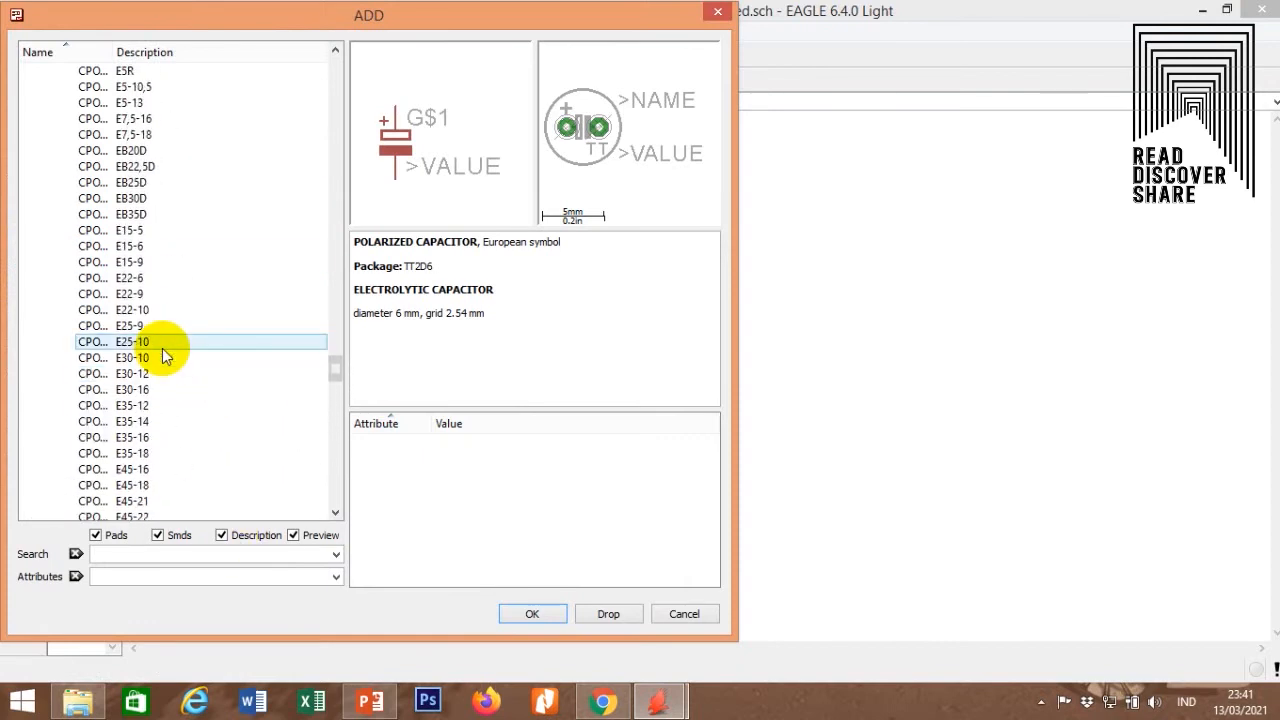
{"action": "scroll", "coordinate": [188, 311], "scroll_direction": "up", "scroll_amount": 20}
{"action": "scroll", "coordinate": [170, 375], "scroll_direction": "down", "scroll_amount": 5}
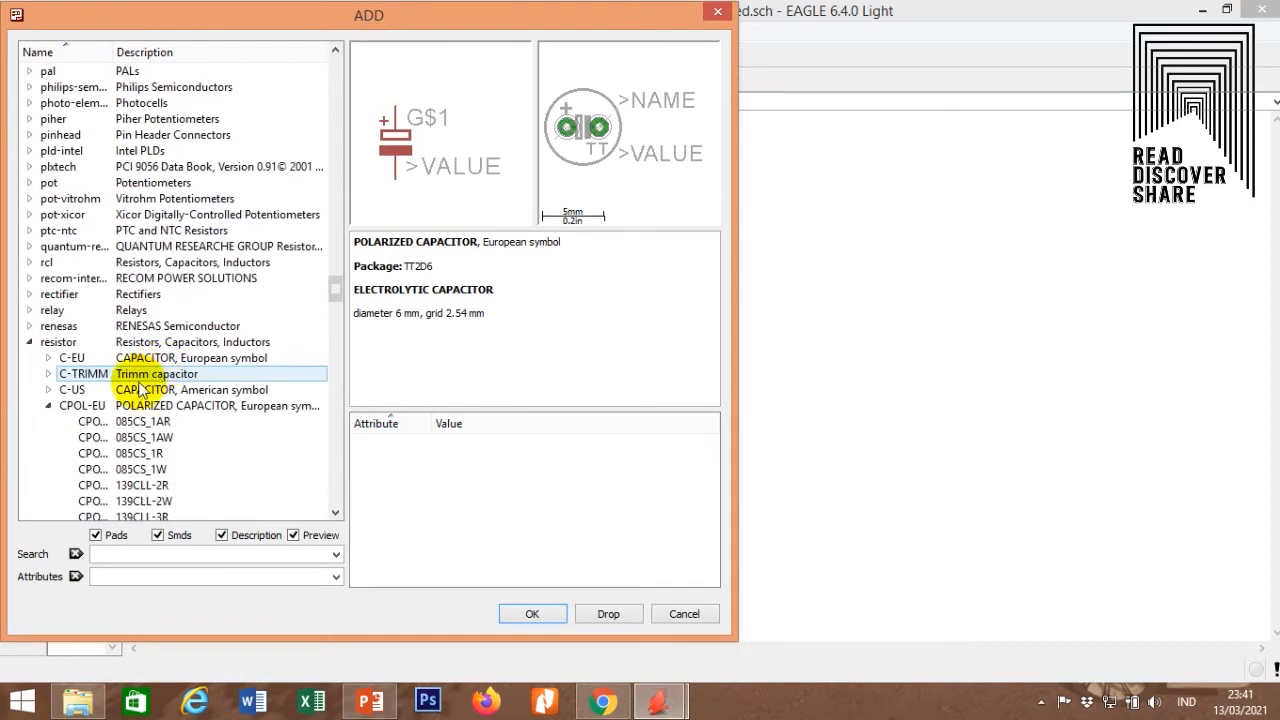
{"action": "left_click", "coordinate": [47, 405]}
{"action": "scroll", "coordinate": [175, 360], "scroll_direction": "down", "scroll_amount": 5}
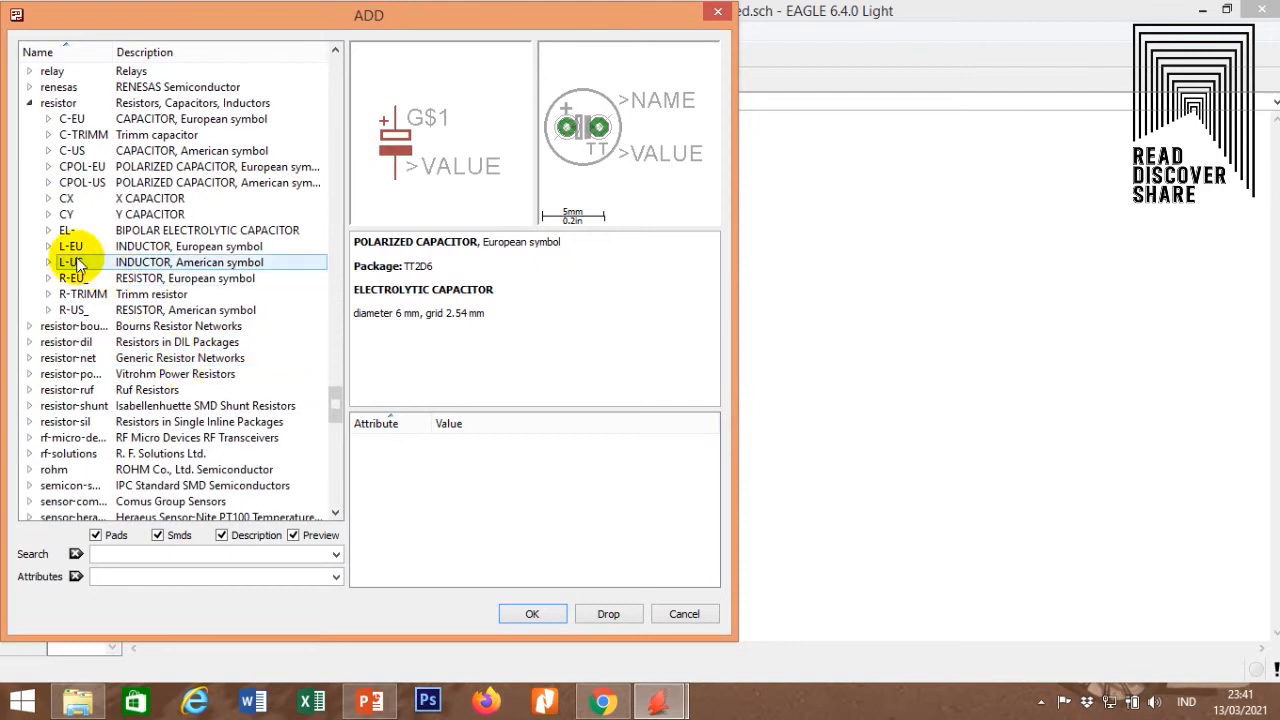
{"action": "double_click", "coordinate": [52, 280]}
{"action": "left_click", "coordinate": [146, 103]}
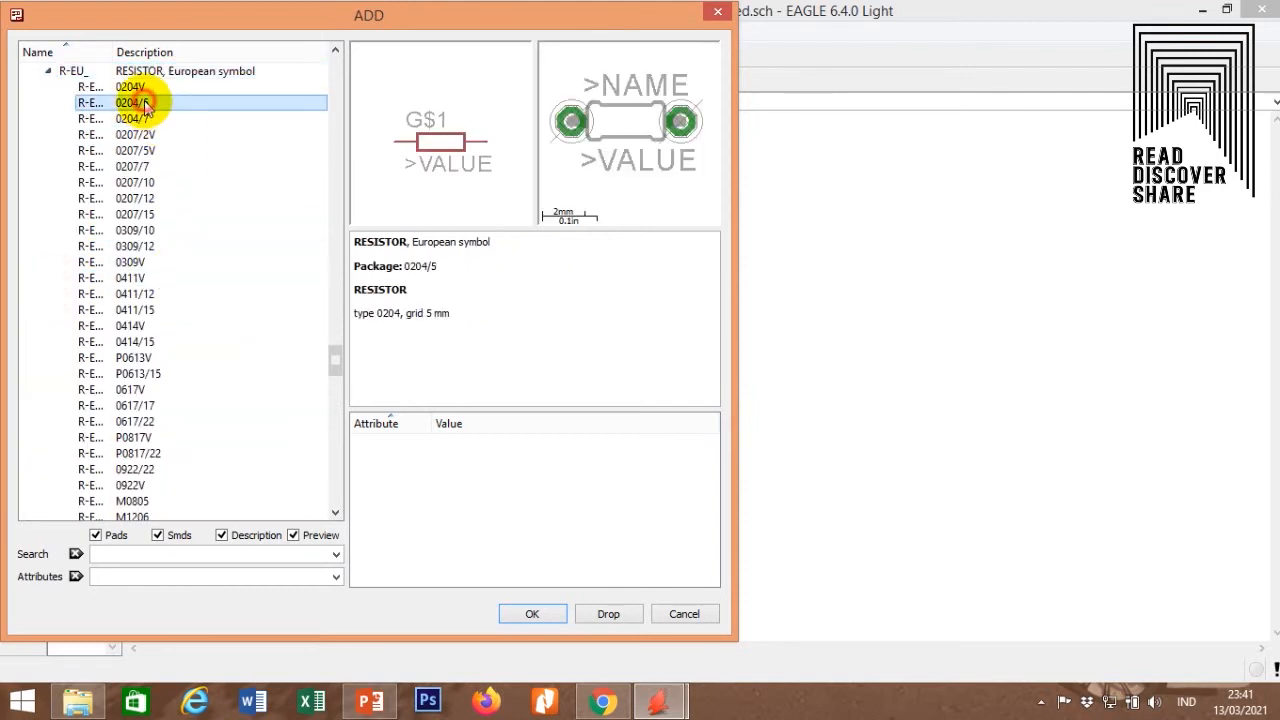
{"action": "left_click", "coordinate": [532, 614]}
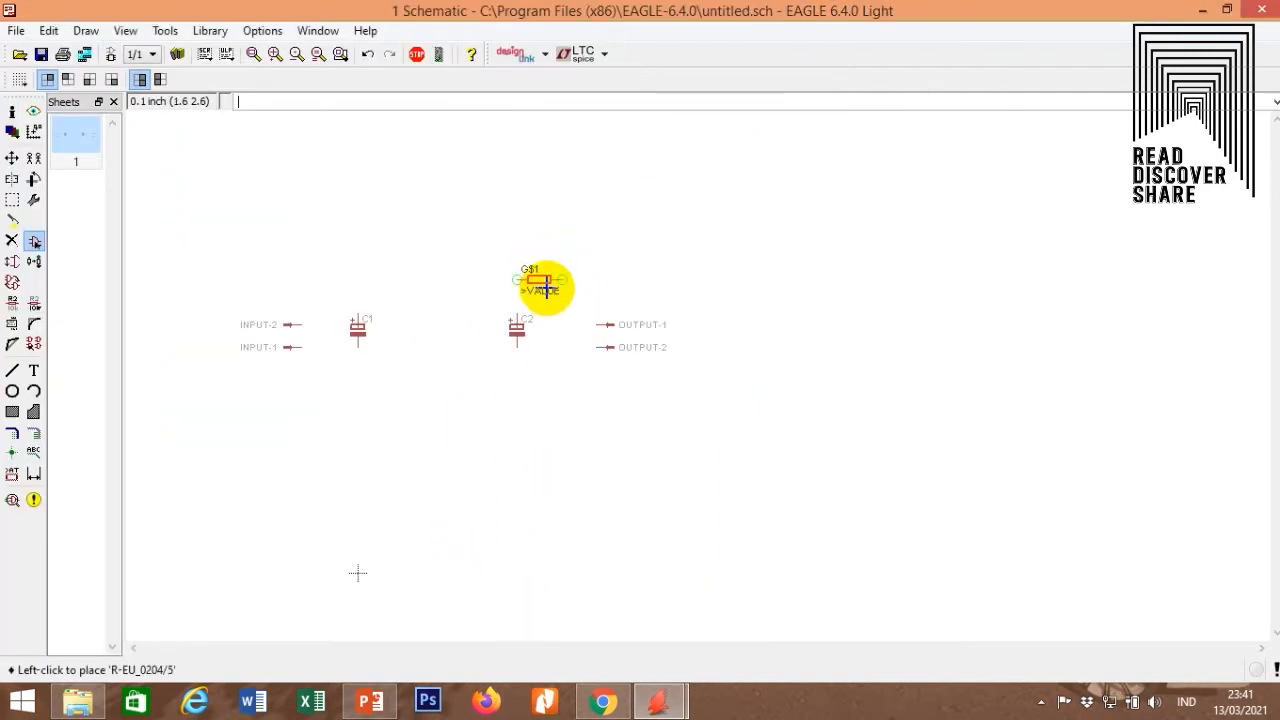
Rotate the R-EU_ resistor to vertical and place it between C2 and the OUTPUT header, slightly above them.
{"action": "right_click", "coordinate": [547, 289]}
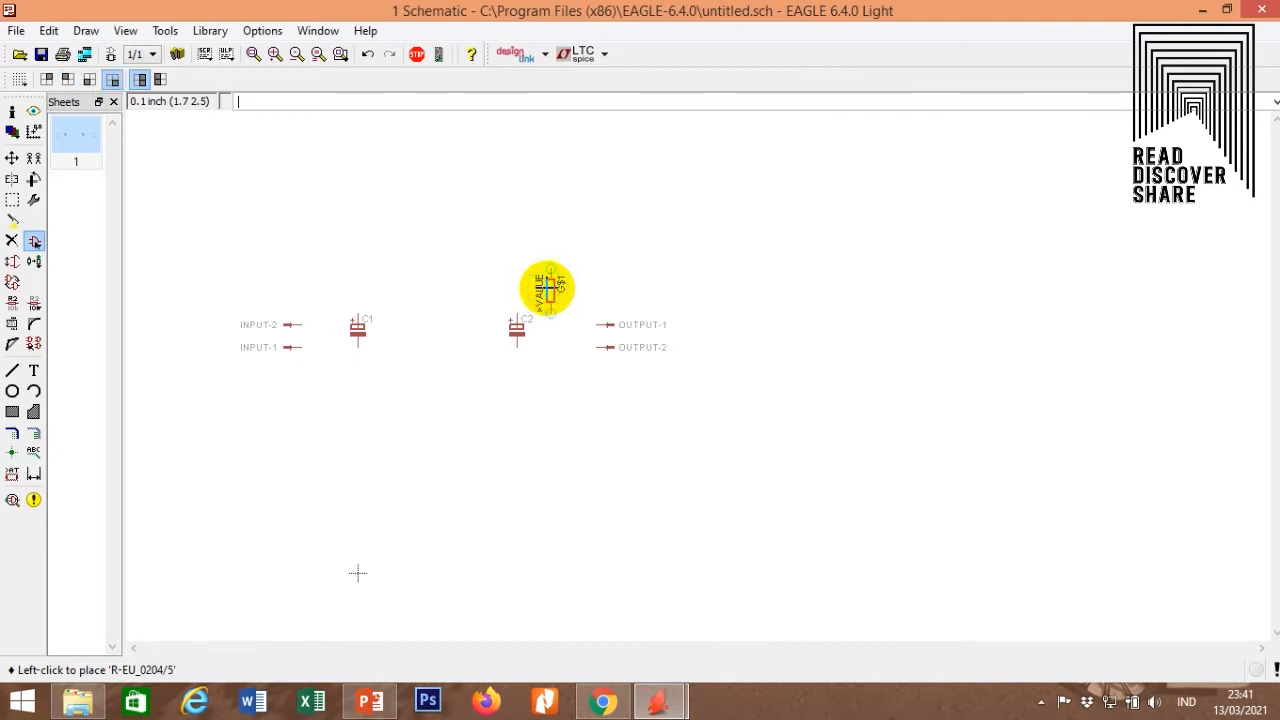
{"action": "right_click", "coordinate": [546, 271]}
{"action": "right_click", "coordinate": [580, 290]}
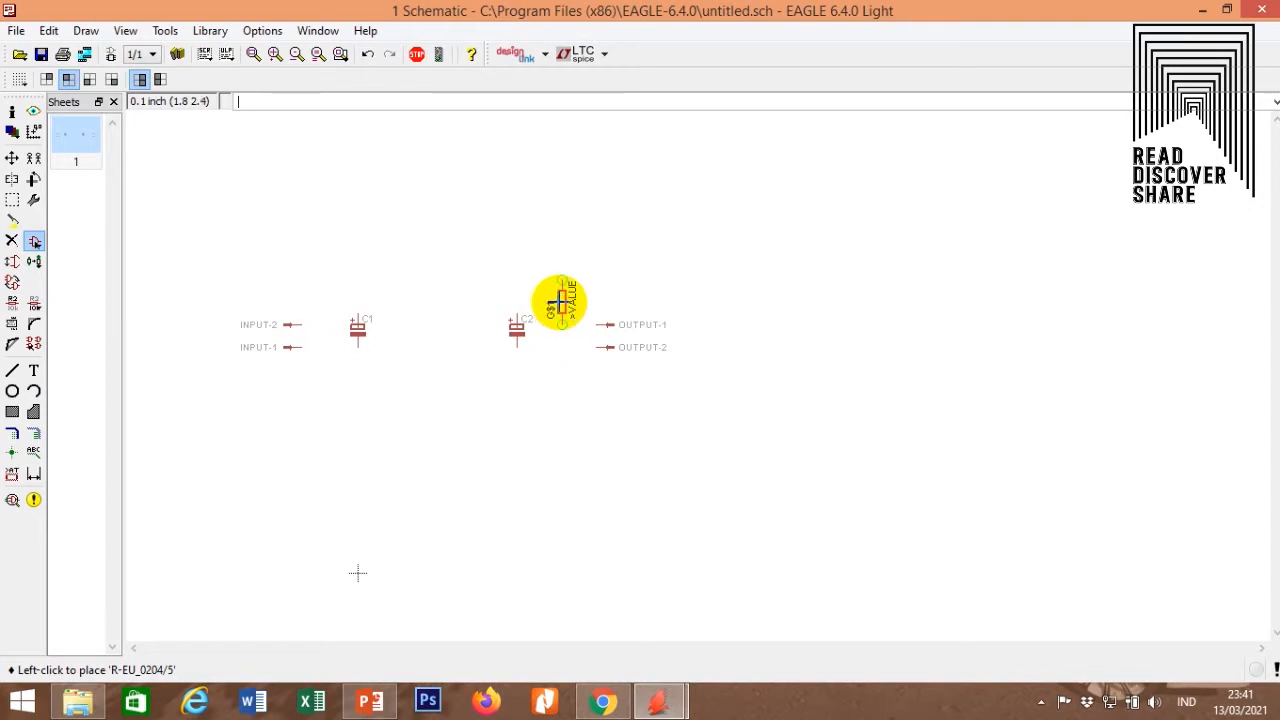
{"action": "left_click", "coordinate": [560, 290]}
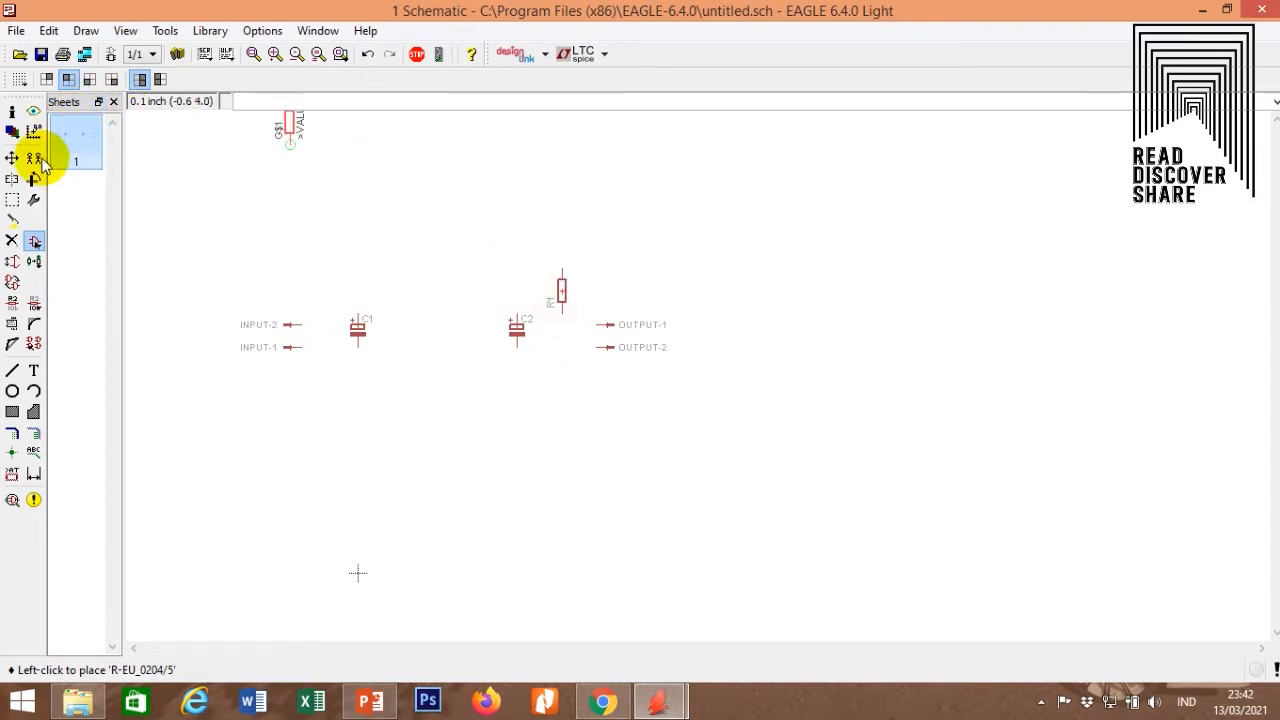
Collapse the R-EU_ resistor list and search the component library for "led".
{"action": "left_click", "coordinate": [34, 245]}
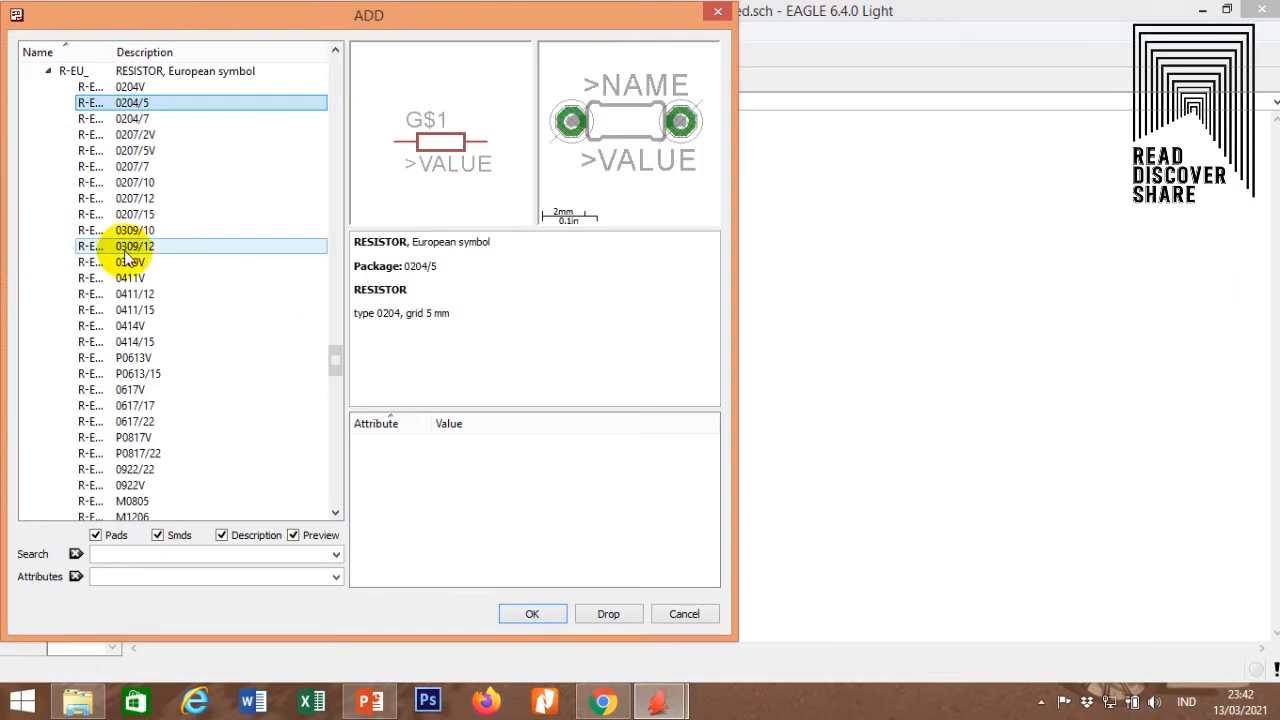
{"action": "left_click", "coordinate": [46, 73]}
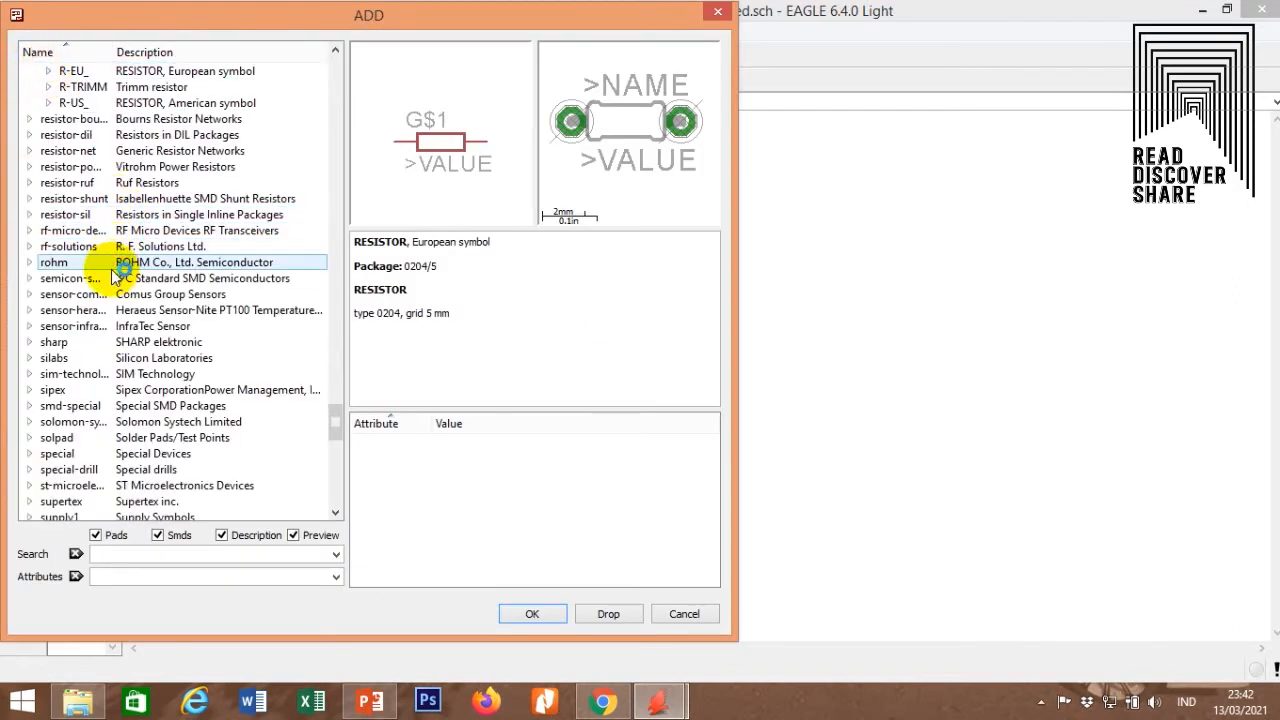
{"action": "scroll", "coordinate": [112, 280], "scroll_direction": "up", "scroll_amount": 5}
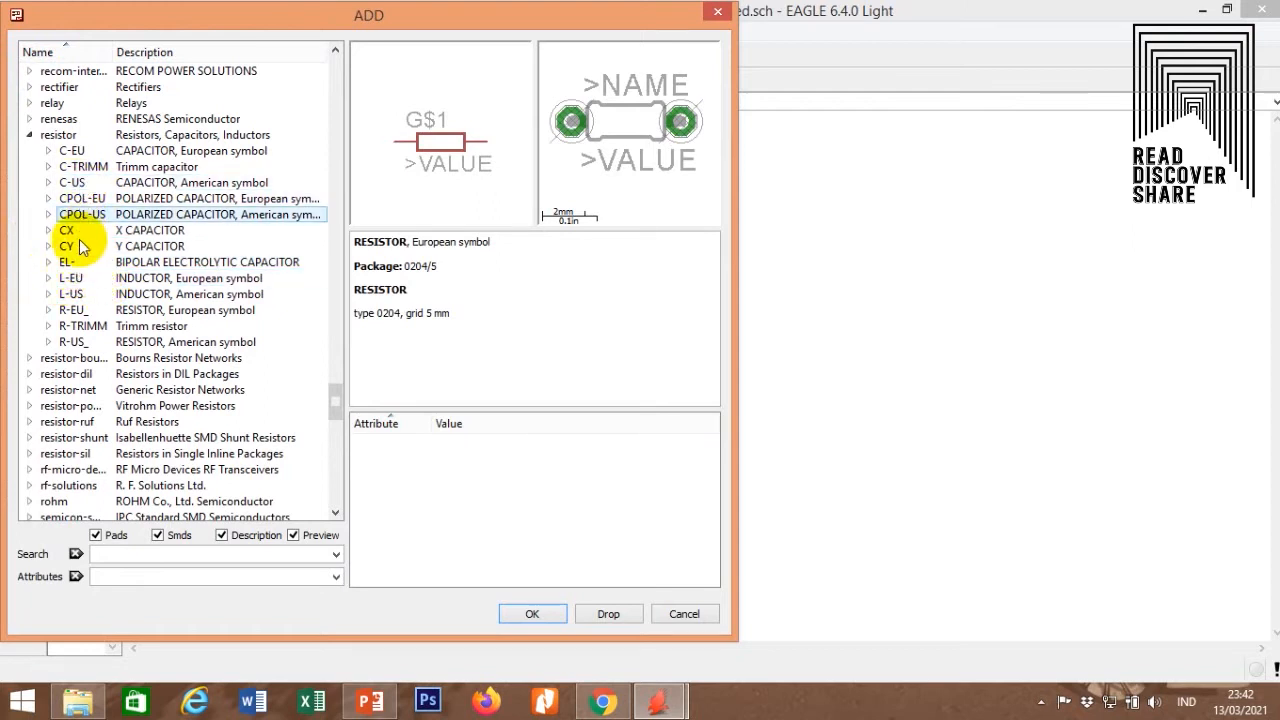
{"action": "scroll", "coordinate": [79, 256], "scroll_direction": "up", "scroll_amount": 6}
{"action": "scroll", "coordinate": [79, 261], "scroll_direction": "down", "scroll_amount": 4}
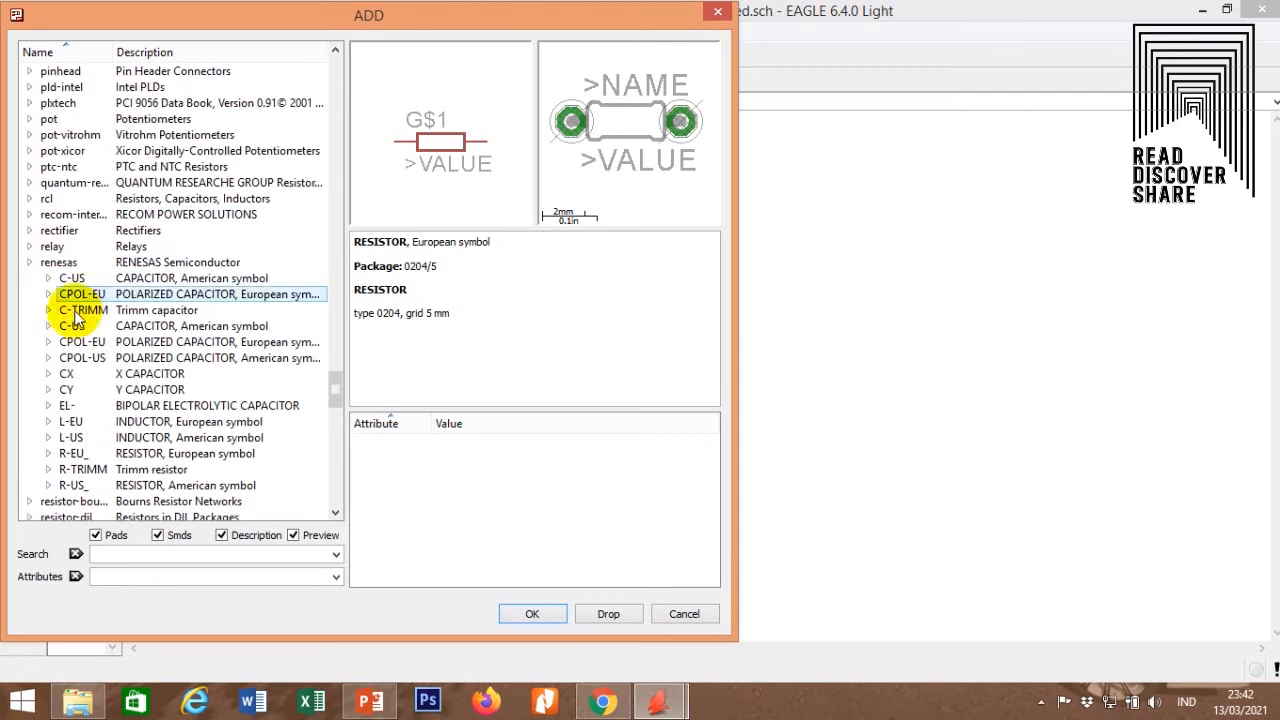
{"action": "left_click", "coordinate": [117, 552]}
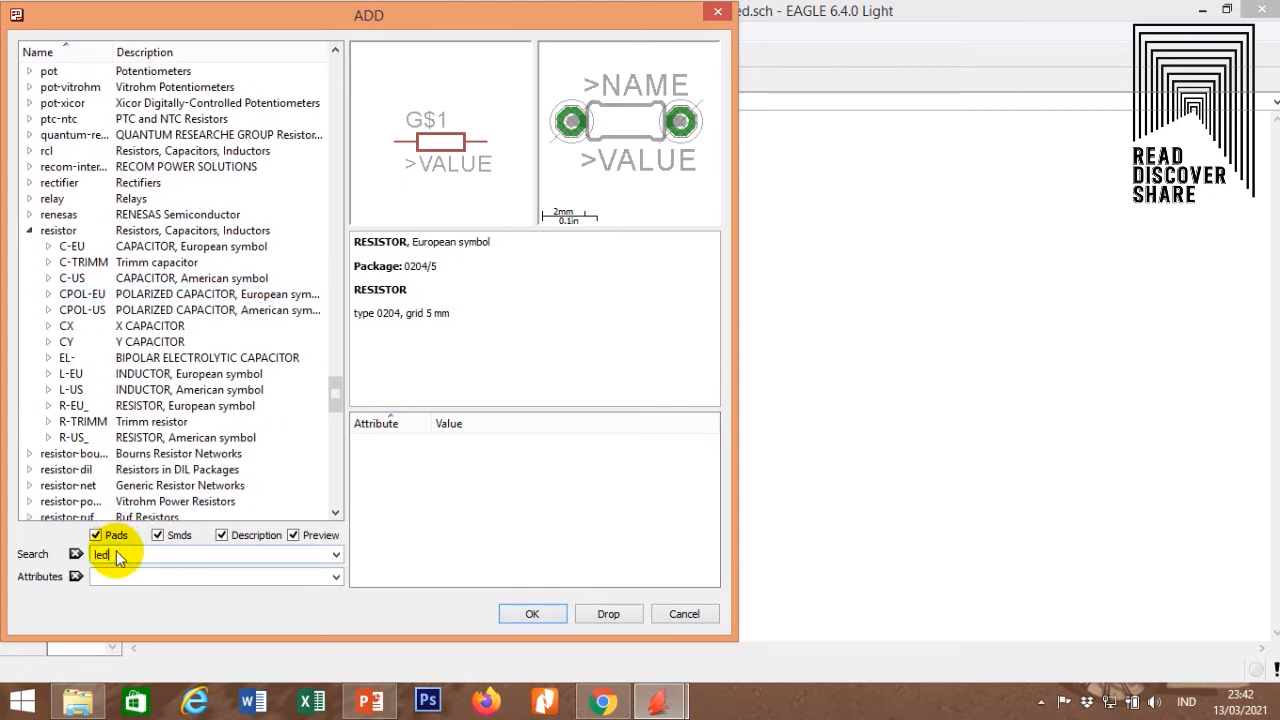
{"action": "type", "text": "led"}
{"action": "key", "text": "Return"}
Preview LED devices in the Hewlett Packard display library, including HDSP4401 and HLMP6.
{"action": "scroll", "coordinate": [214, 294], "scroll_direction": "down", "scroll_amount": 10}
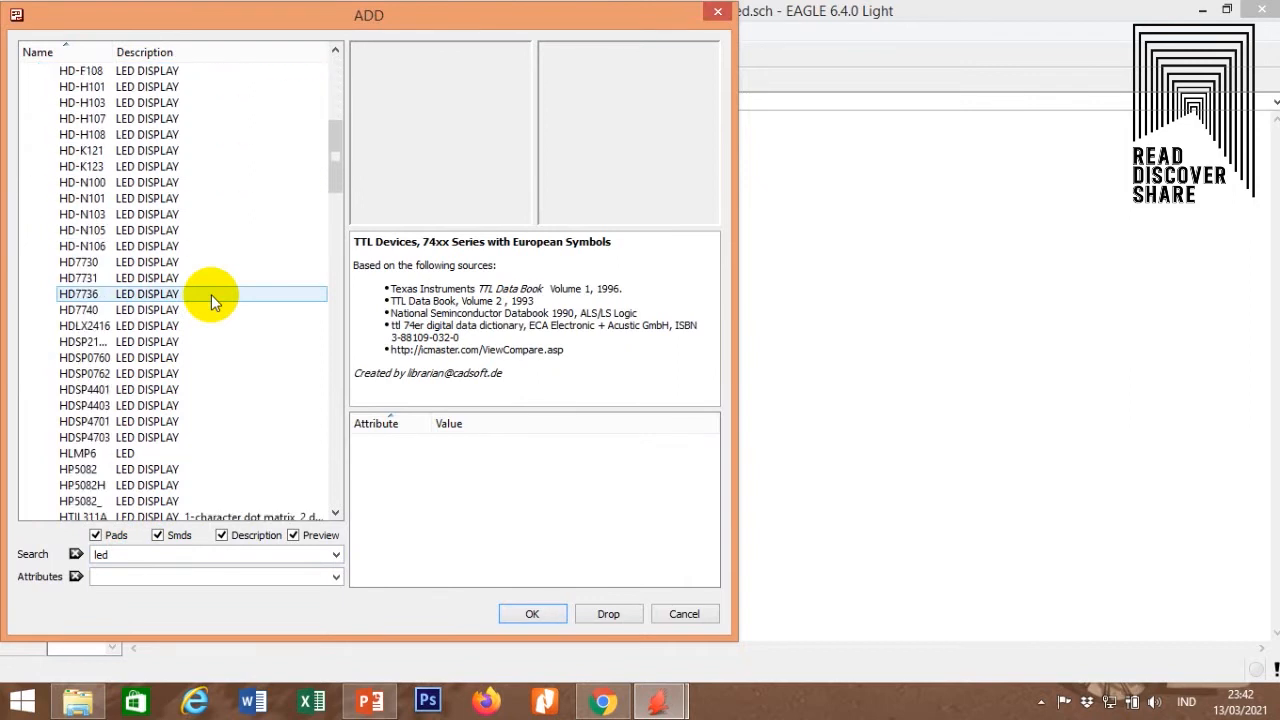
{"action": "left_click", "coordinate": [179, 438]}
{"action": "left_click", "coordinate": [179, 453]}
{"action": "left_click", "coordinate": [170, 389]}
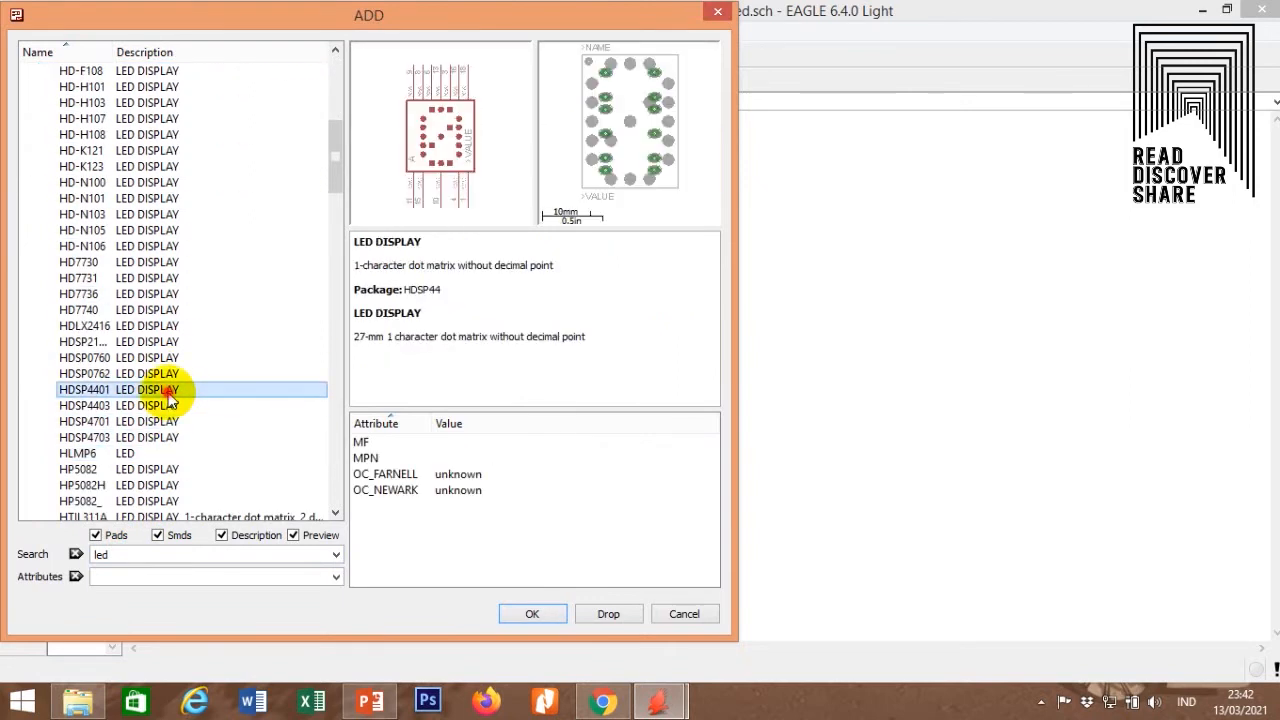
{"action": "scroll", "coordinate": [172, 410], "scroll_direction": "down", "scroll_amount": 1}
{"action": "left_click", "coordinate": [158, 390]}
{"action": "left_click", "coordinate": [147, 408]}
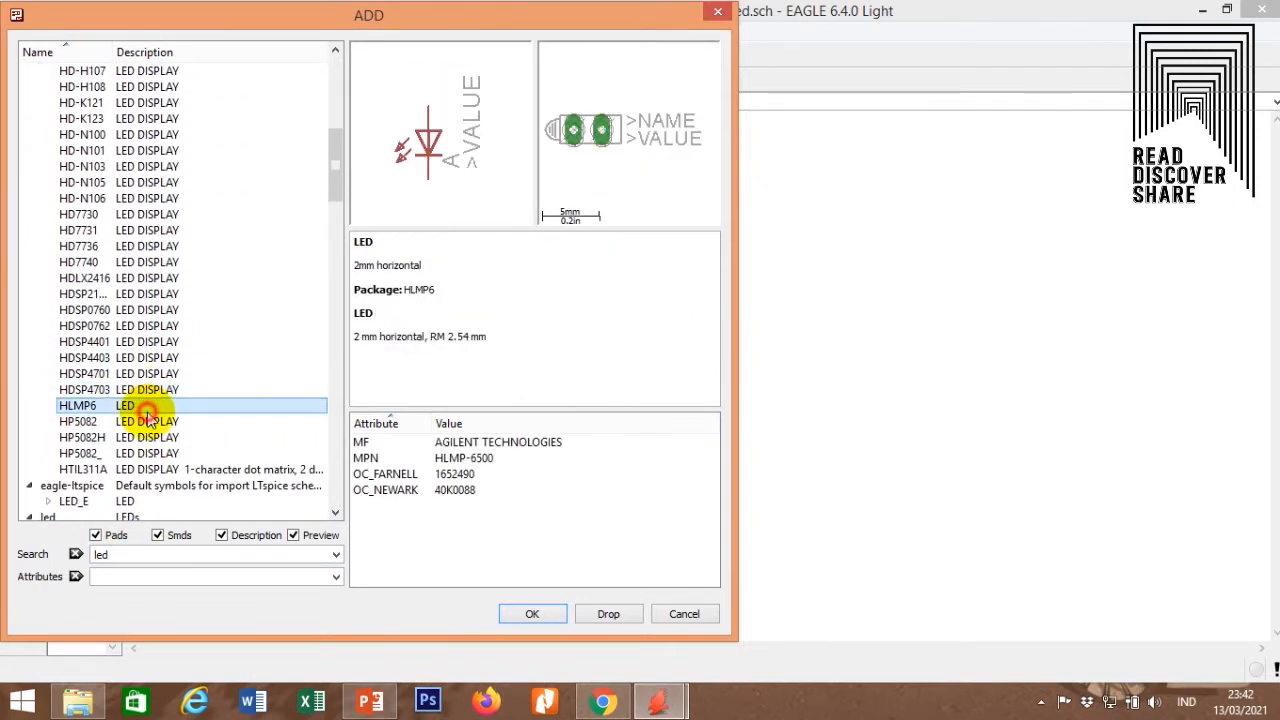
{"action": "left_click", "coordinate": [145, 421]}
{"action": "scroll", "coordinate": [148, 440], "scroll_direction": "down", "scroll_amount": 3}
Preview the LED_E packages LED_LD260, LED_SML0603 and LED_1206 in the eagle-ltspice library.
{"action": "left_click", "coordinate": [60, 359]}
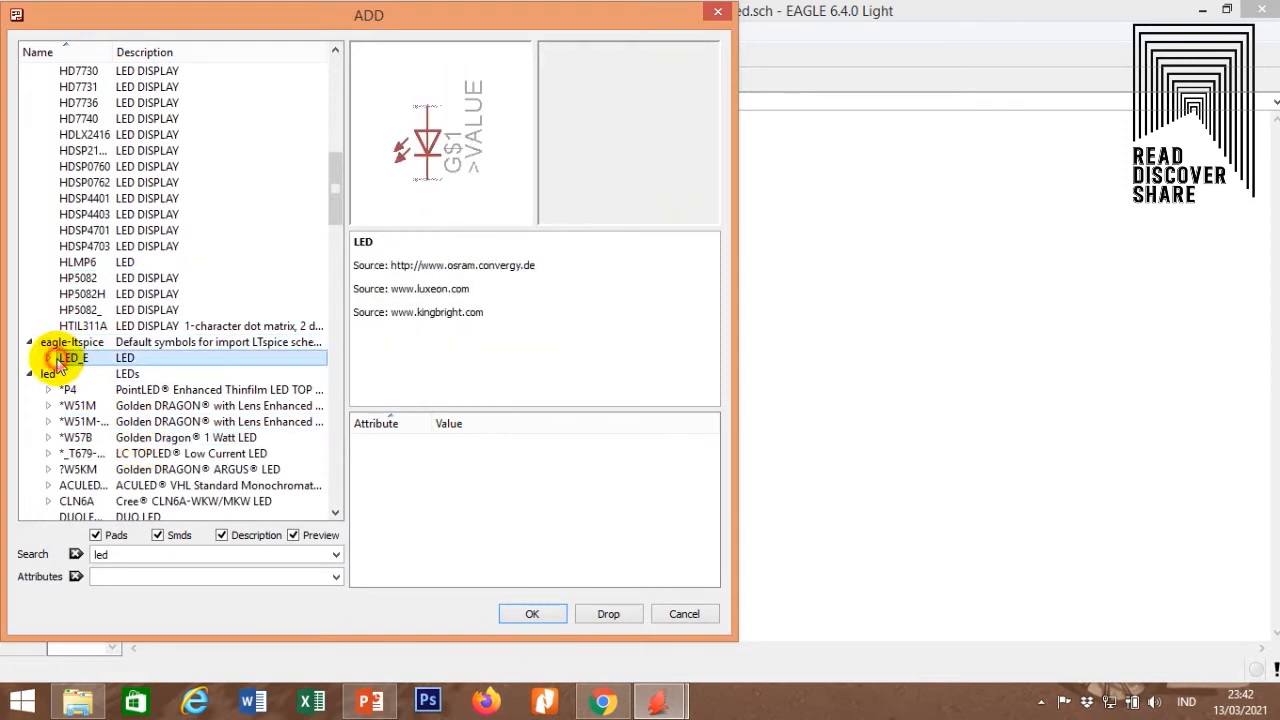
{"action": "left_click", "coordinate": [48, 358]}
{"action": "left_click", "coordinate": [143, 389]}
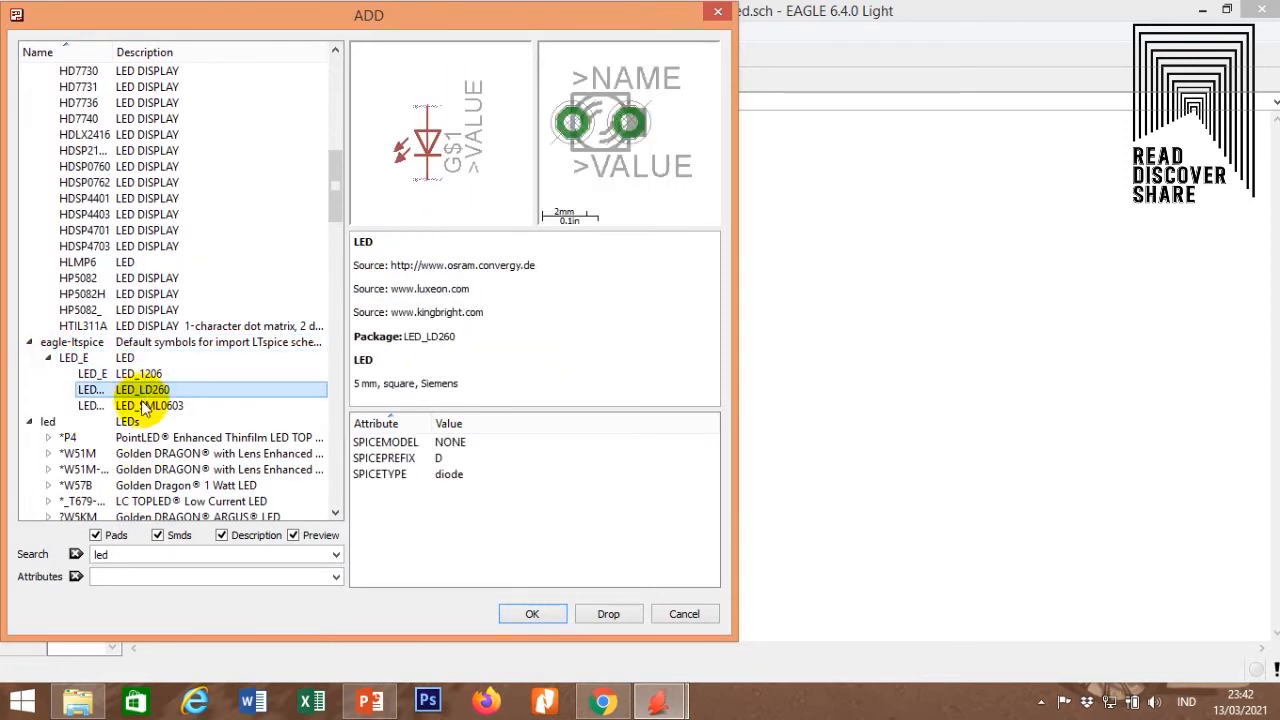
{"action": "left_click", "coordinate": [143, 406]}
{"action": "left_click", "coordinate": [140, 389]}
{"action": "left_click", "coordinate": [143, 374]}
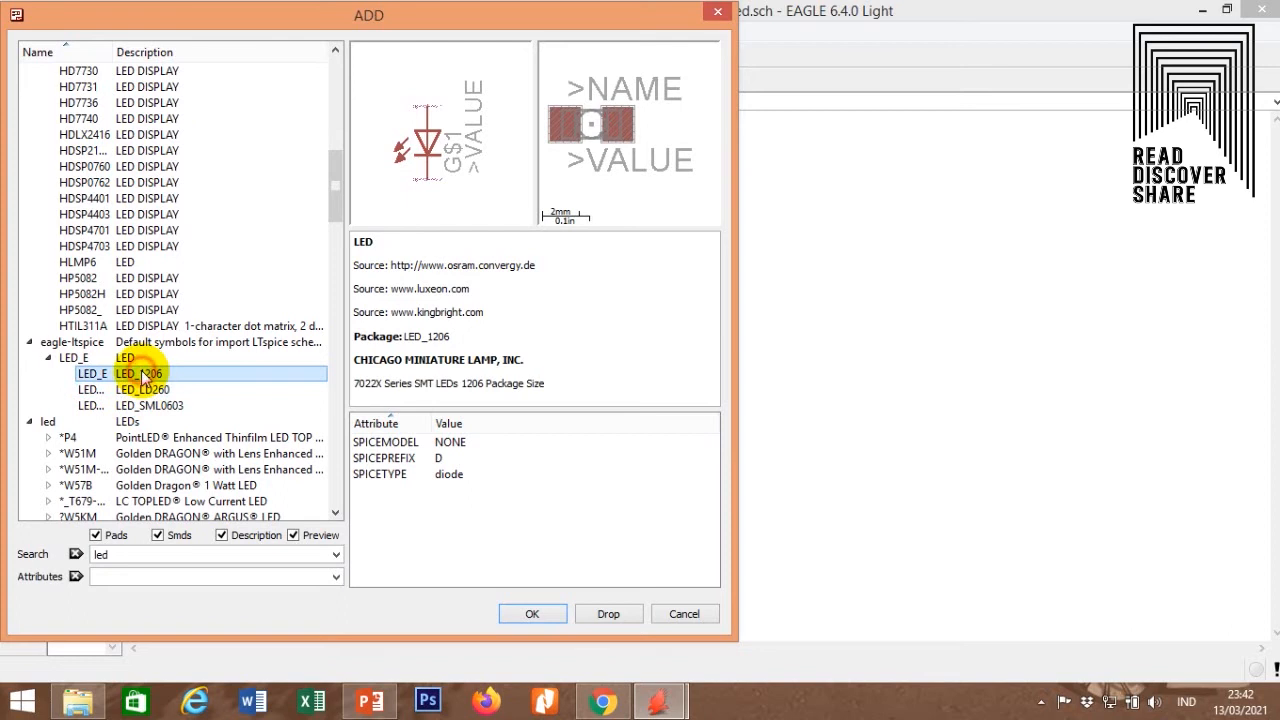
Add an LED in package LED5MM from the led library and place it directly below resistor R1.
{"action": "scroll", "coordinate": [131, 425], "scroll_direction": "down", "scroll_amount": 2}
{"action": "scroll", "coordinate": [133, 442], "scroll_direction": "down", "scroll_amount": 8}
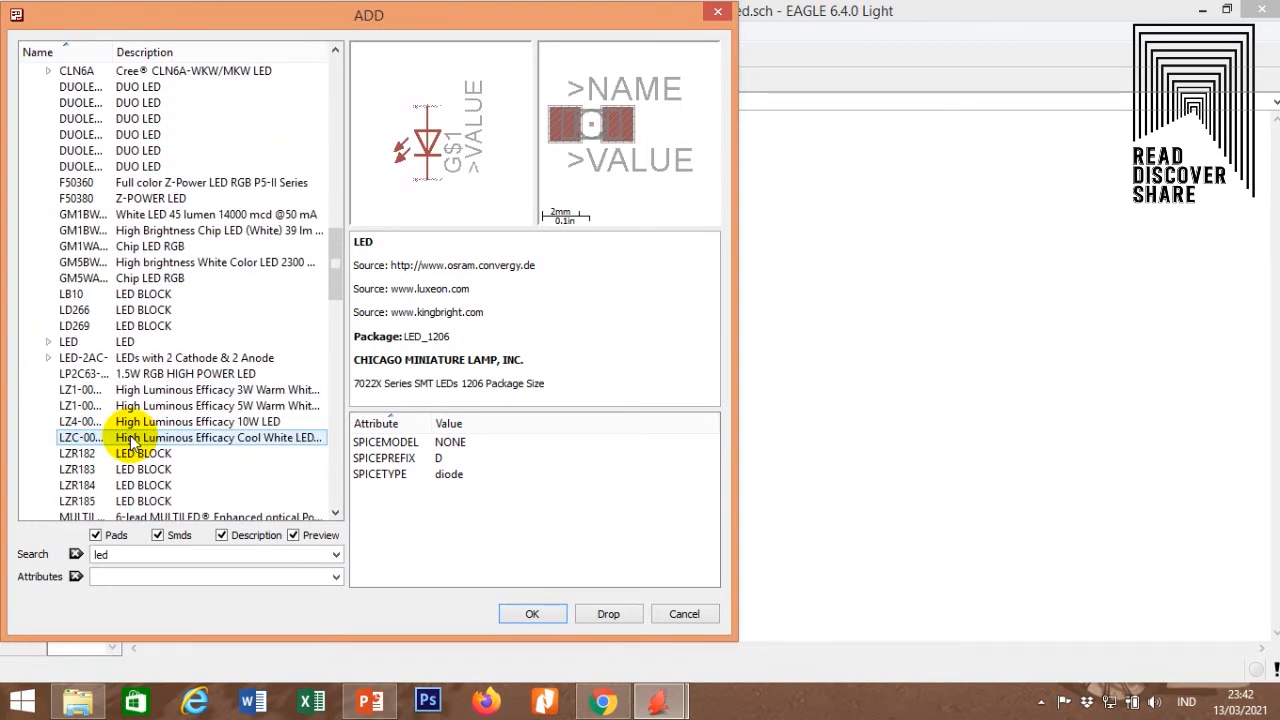
{"action": "double_click", "coordinate": [60, 341]}
{"action": "left_click", "coordinate": [150, 152]}
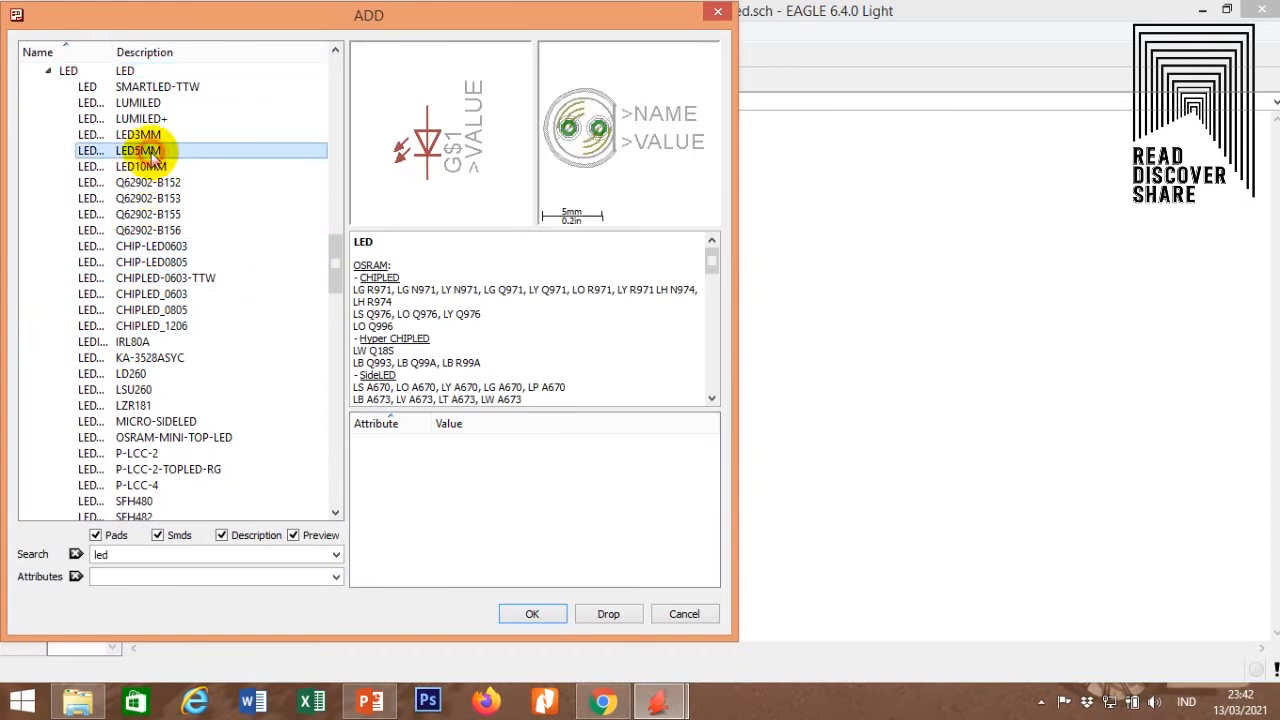
{"action": "left_click", "coordinate": [532, 613]}
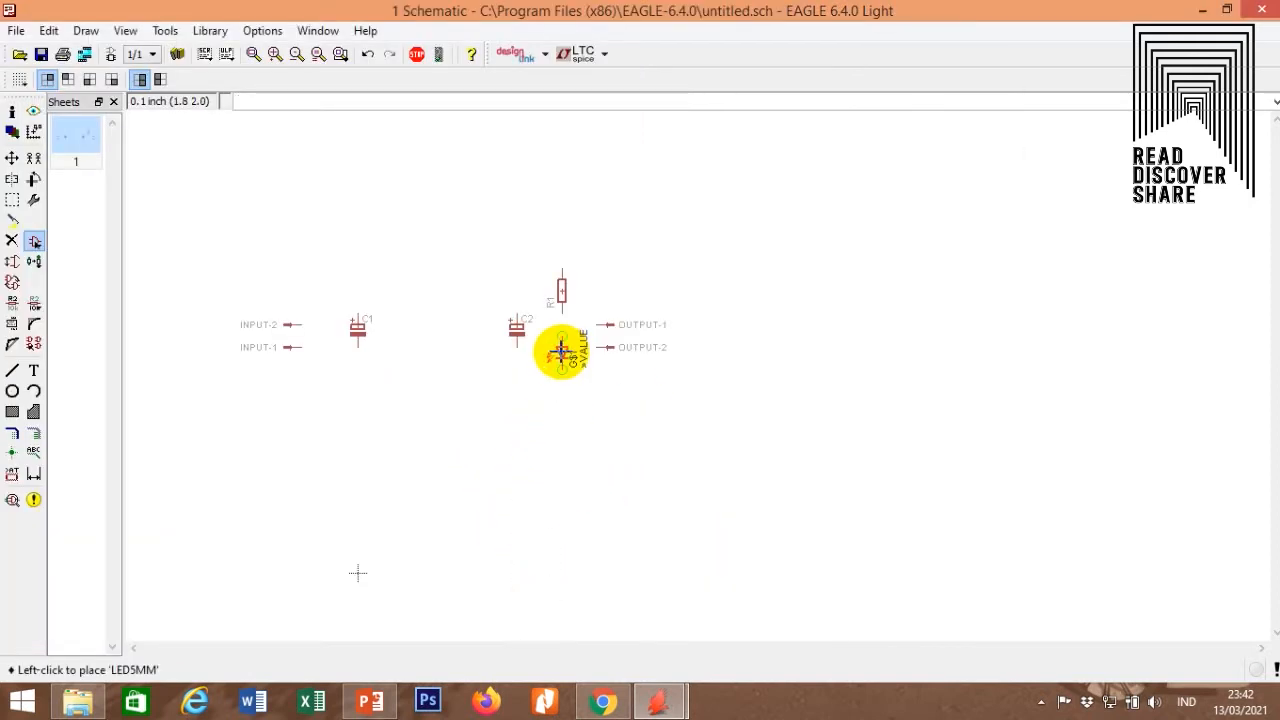
{"action": "left_click", "coordinate": [558, 352]}
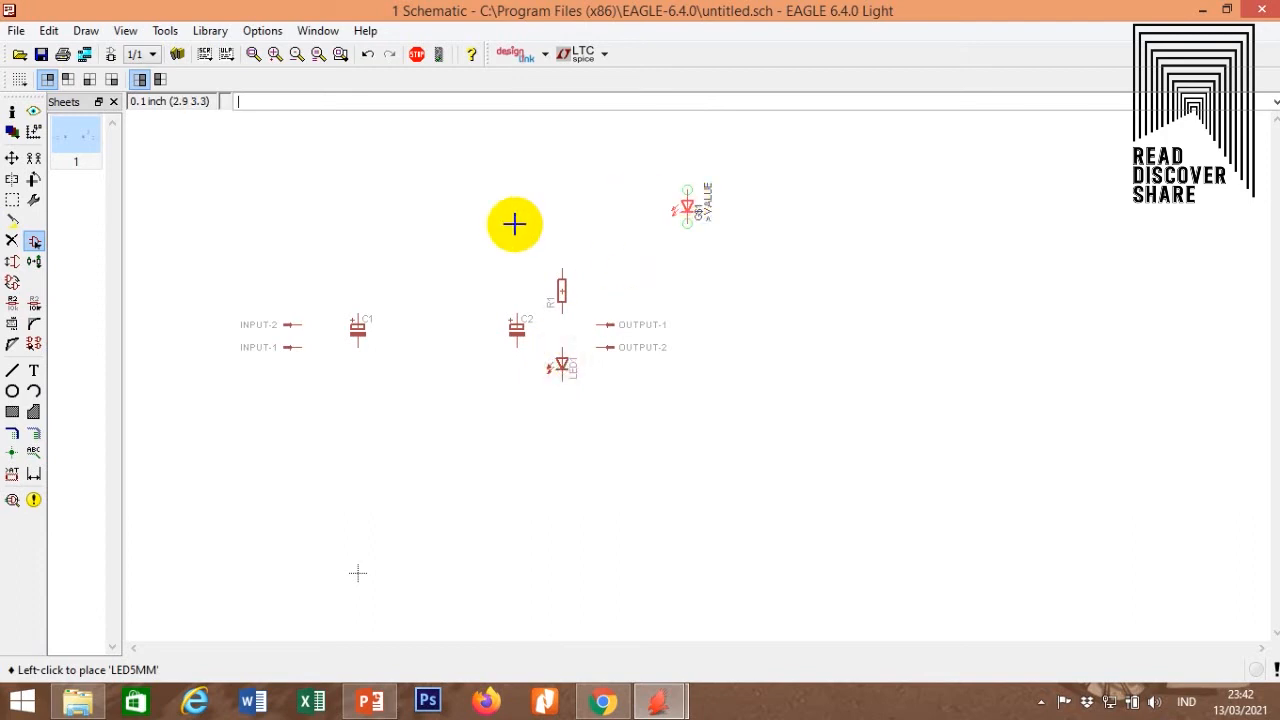
Clear the LED search and search the component library for "78".
{"action": "left_click", "coordinate": [34, 241]}
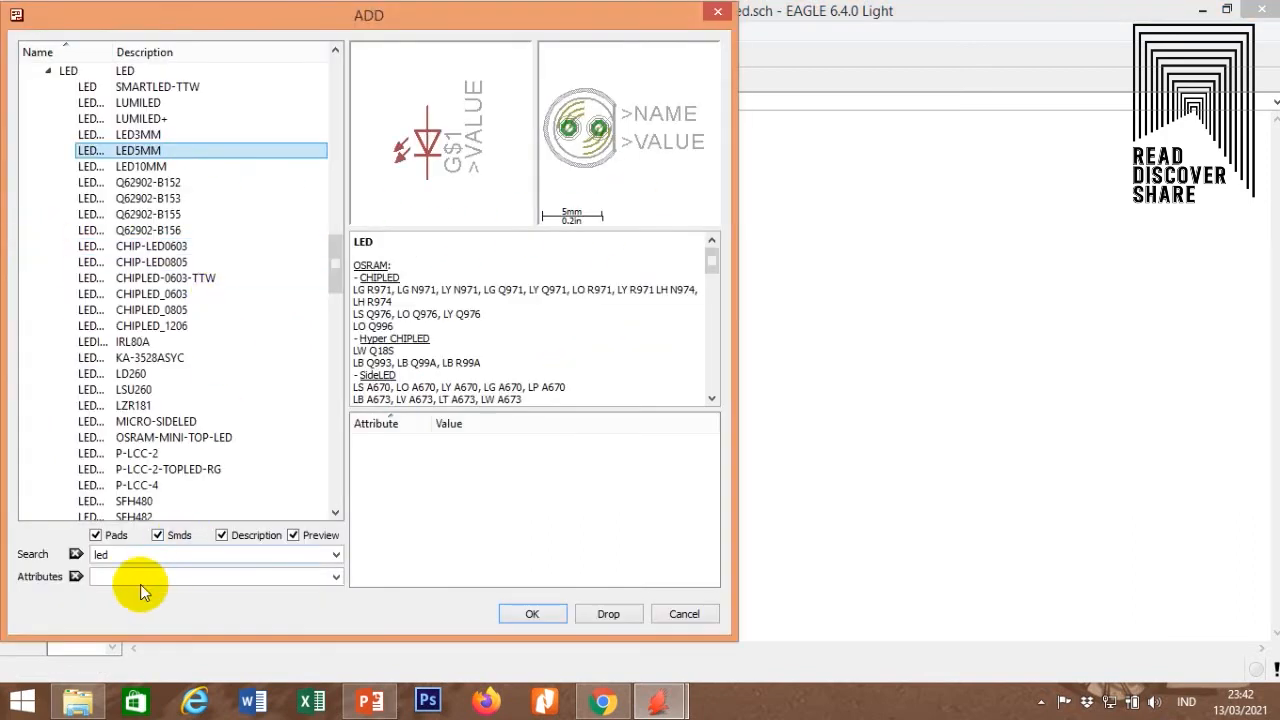
{"action": "double_click", "coordinate": [125, 554]}
{"action": "left_click_drag", "start_coordinate": [337, 258], "coordinate": [344, 67]}
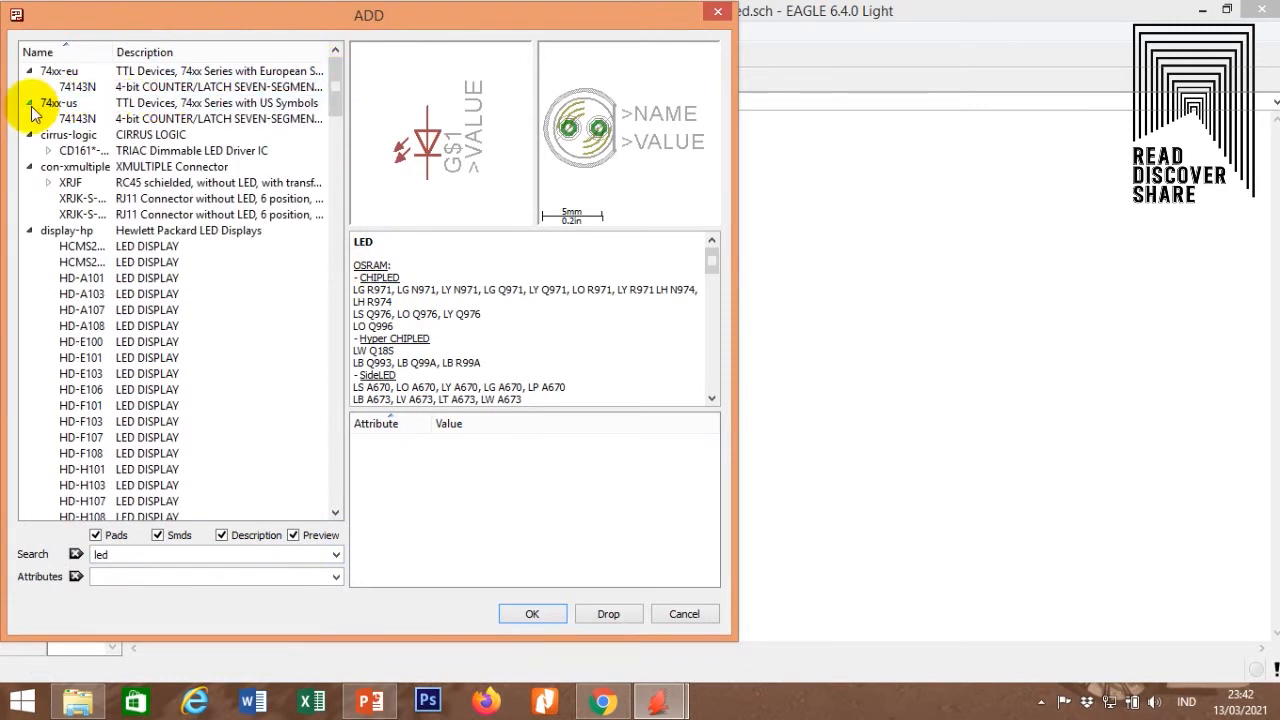
{"action": "left_click", "coordinate": [203, 556]}
{"action": "left_click", "coordinate": [75, 554]}
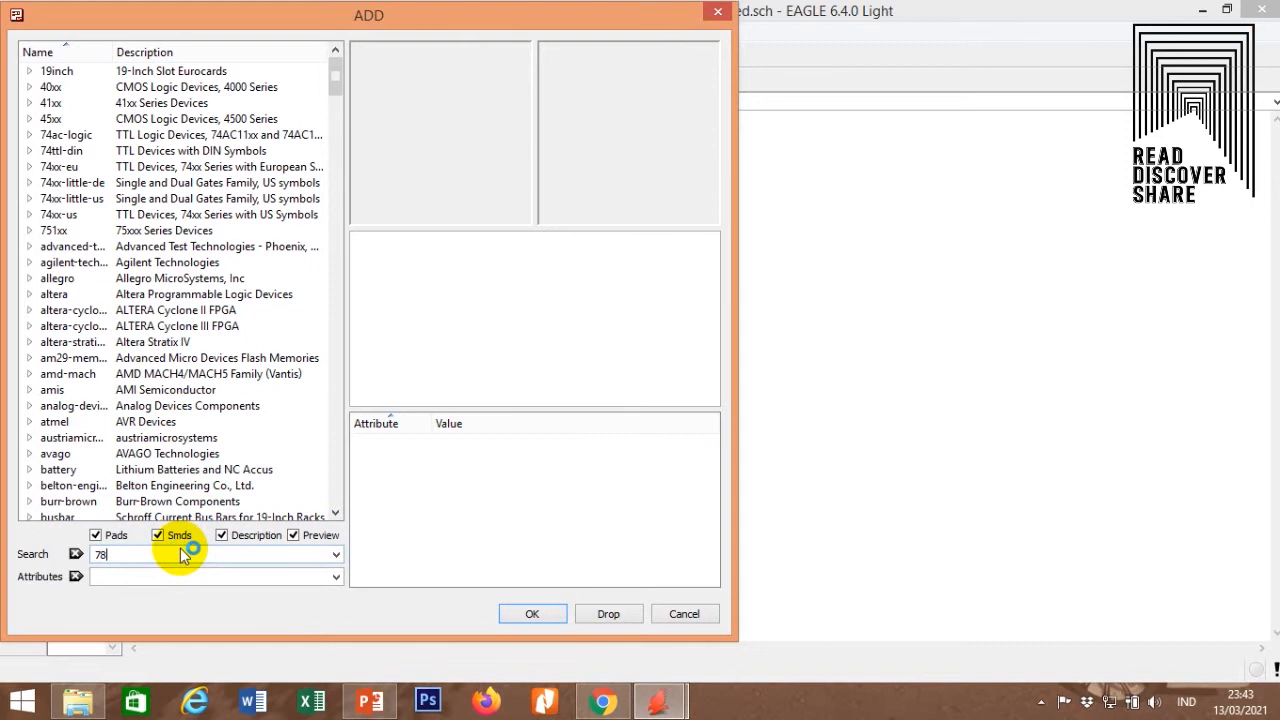
{"action": "key", "text": "Return"}
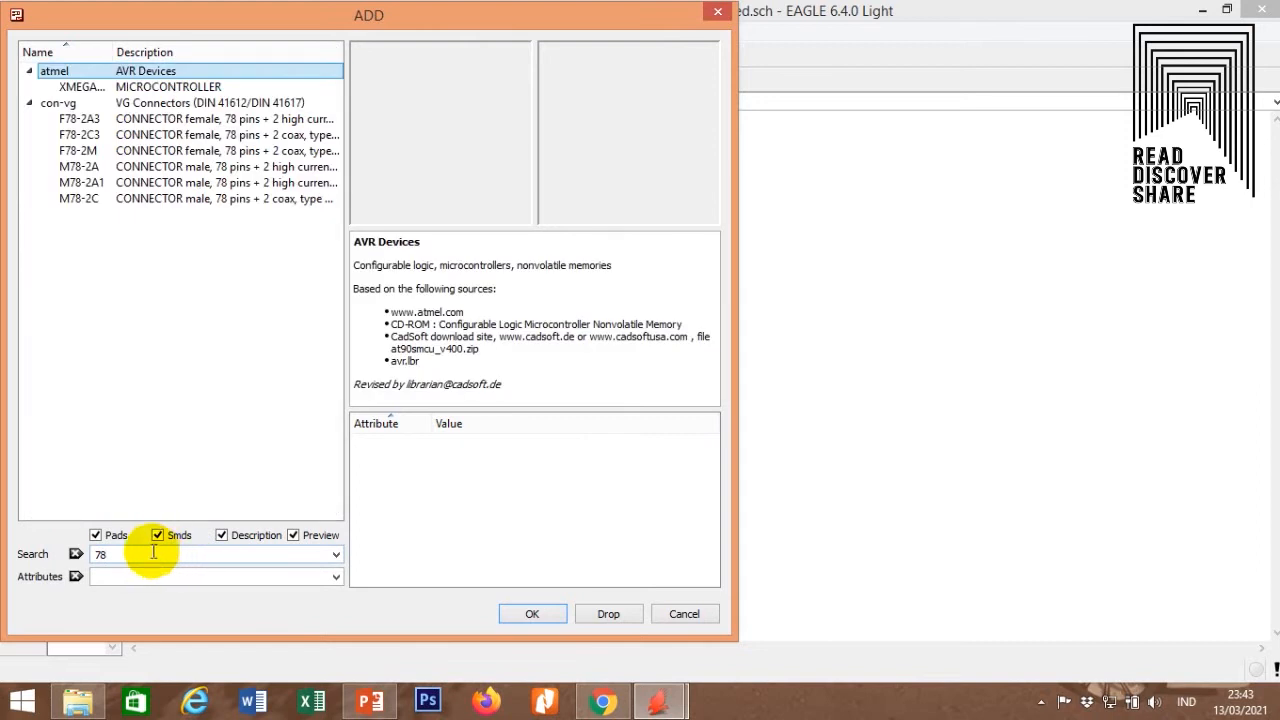
{"action": "double_click", "coordinate": [152, 552]}
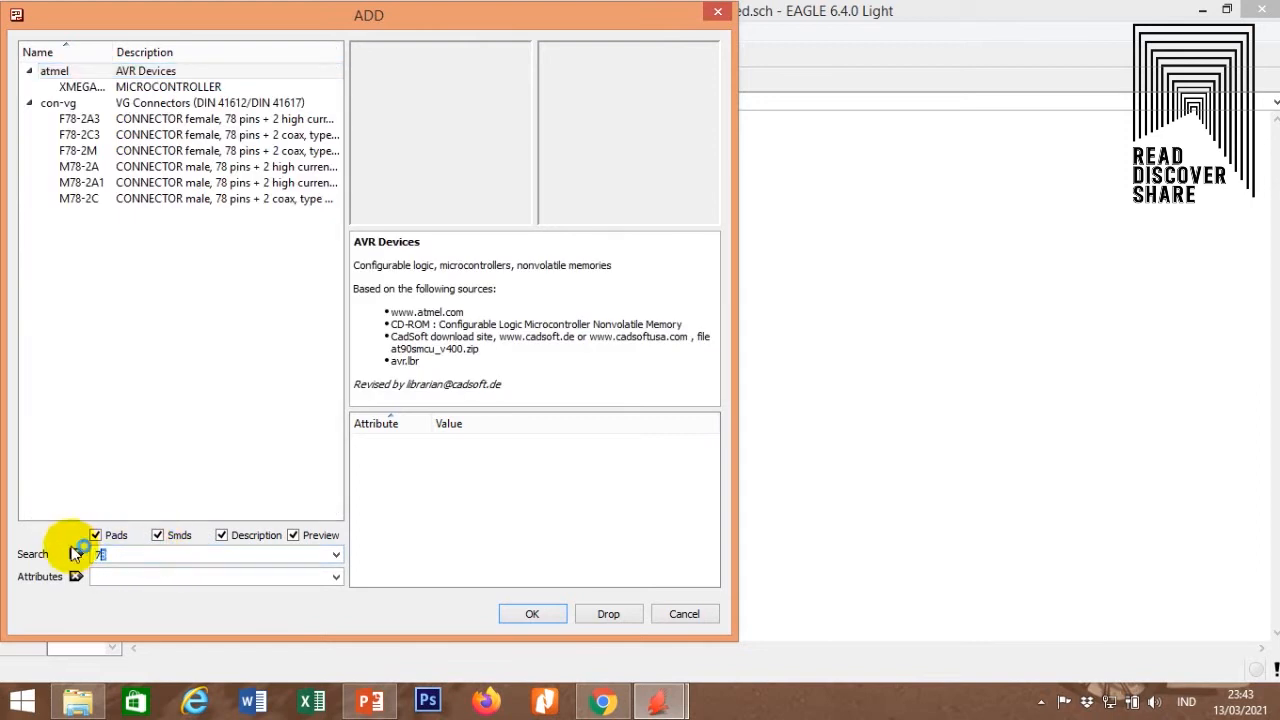
{"action": "key", "text": "Return"}
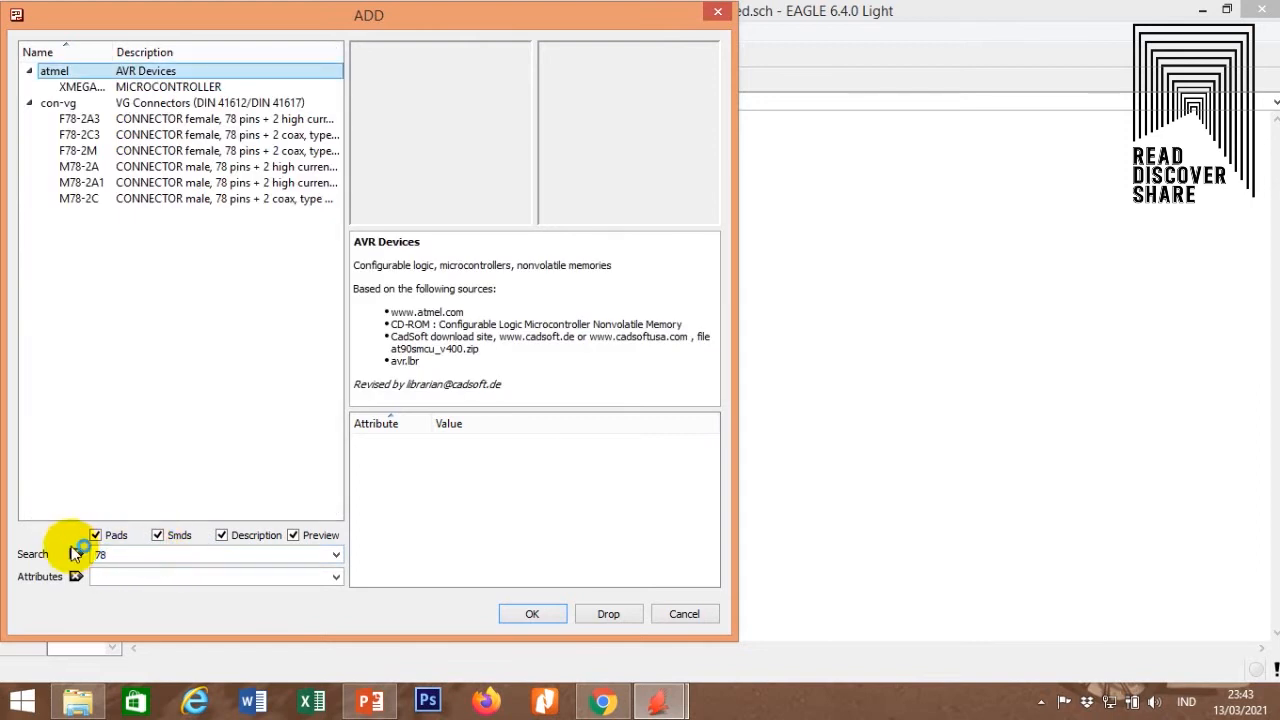
Search the component library for "7" and look through the matching devices for a voltage regulator.
{"action": "left_click", "coordinate": [142, 557]}
{"action": "key", "text": "Return"}
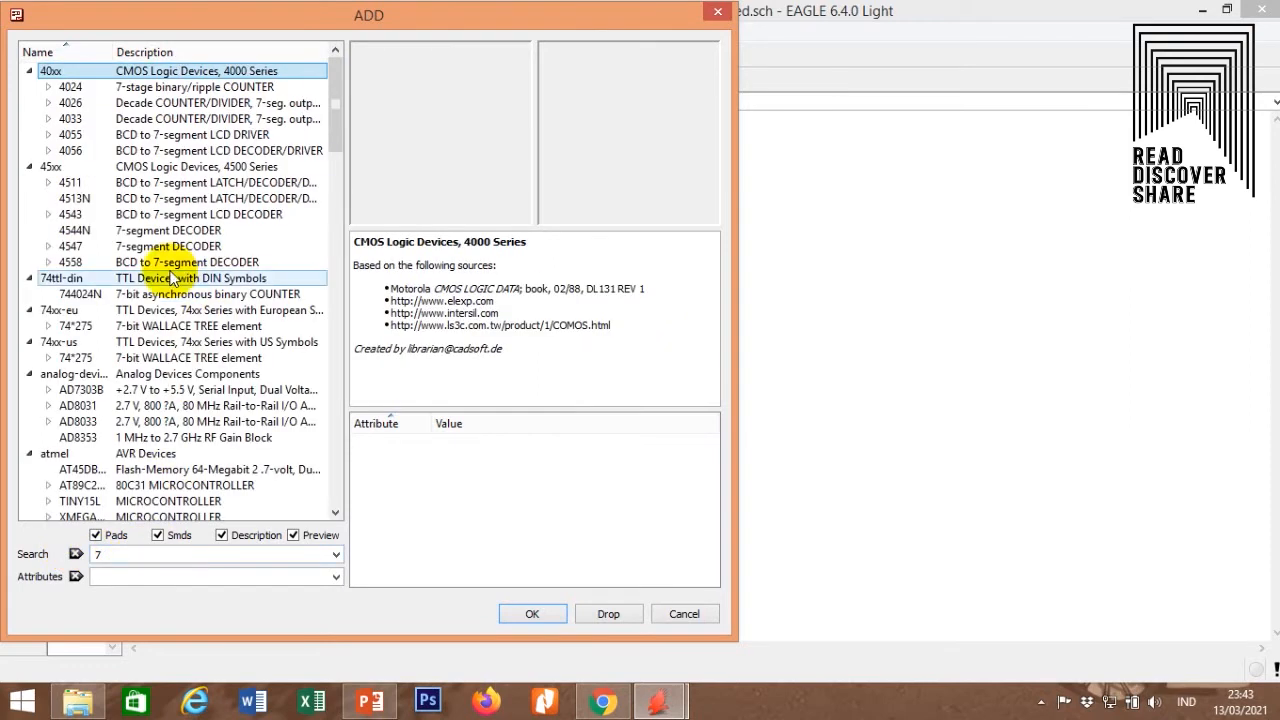
{"action": "scroll", "coordinate": [167, 278], "scroll_direction": "down", "scroll_amount": 7}
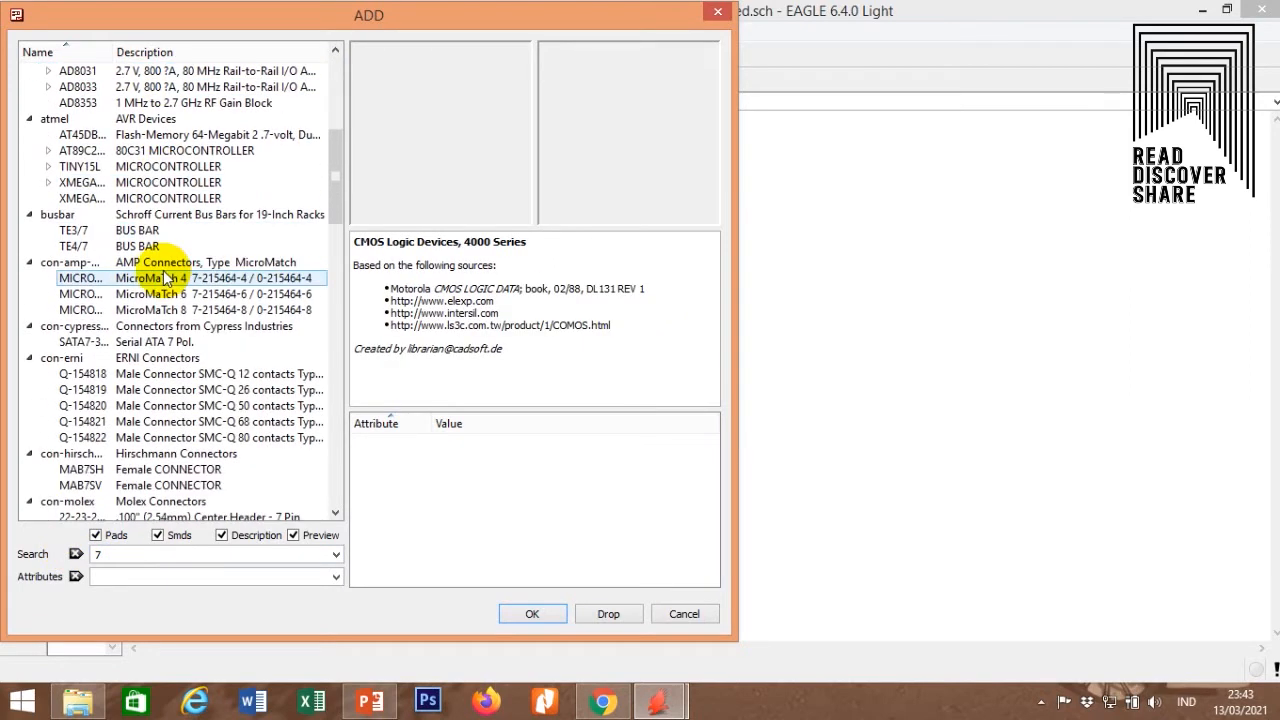
{"action": "scroll", "coordinate": [167, 278], "scroll_direction": "up", "scroll_amount": 5}
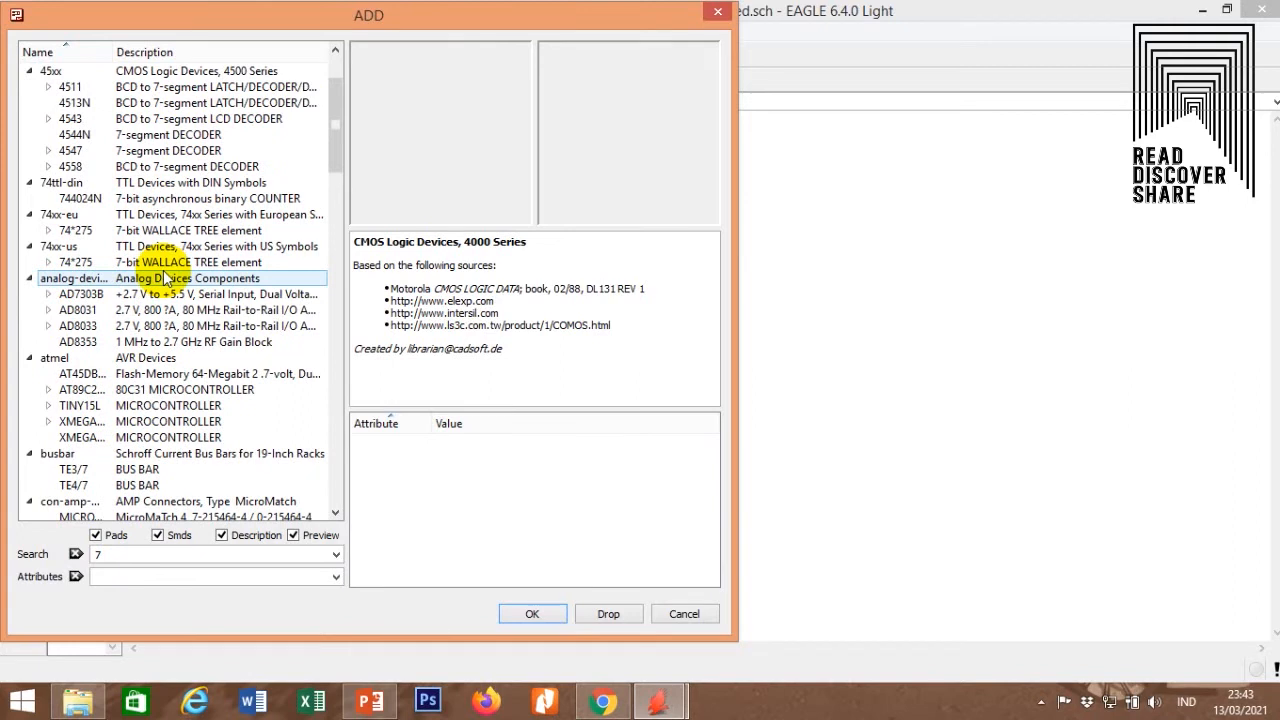
{"action": "scroll", "coordinate": [167, 278], "scroll_direction": "down", "scroll_amount": 20}
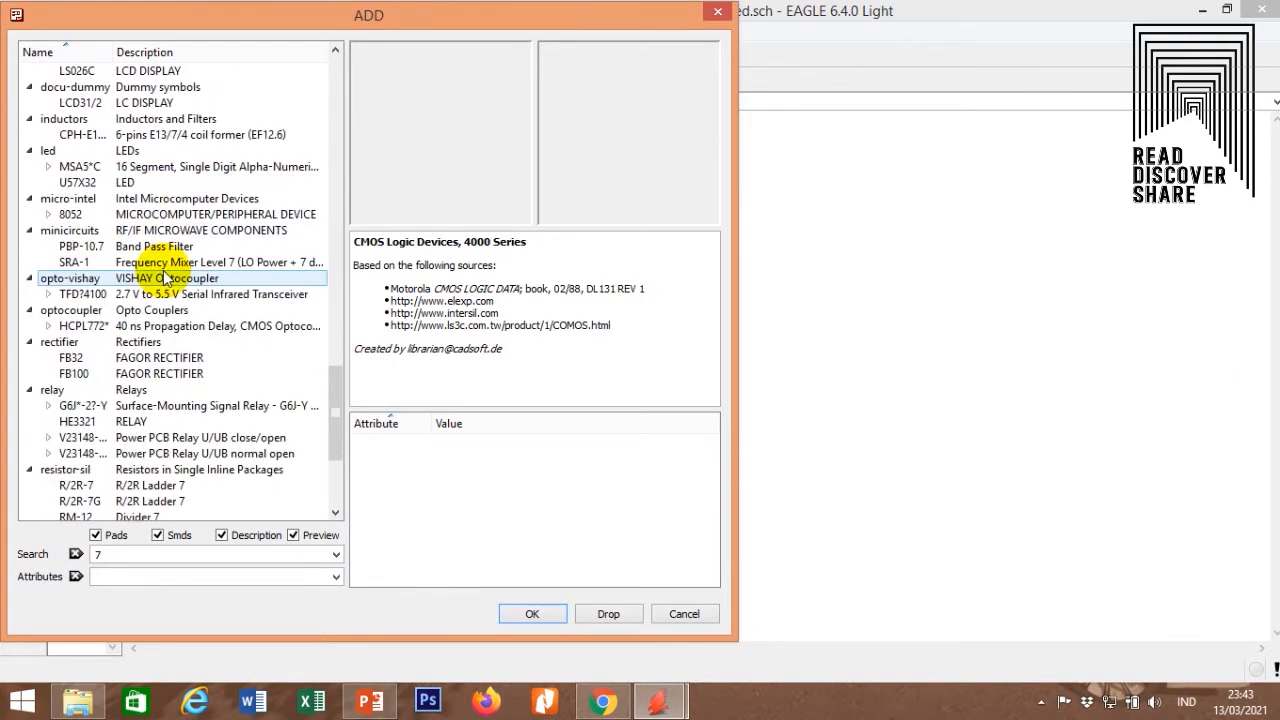
{"action": "scroll", "coordinate": [167, 278], "scroll_direction": "down", "scroll_amount": 4}
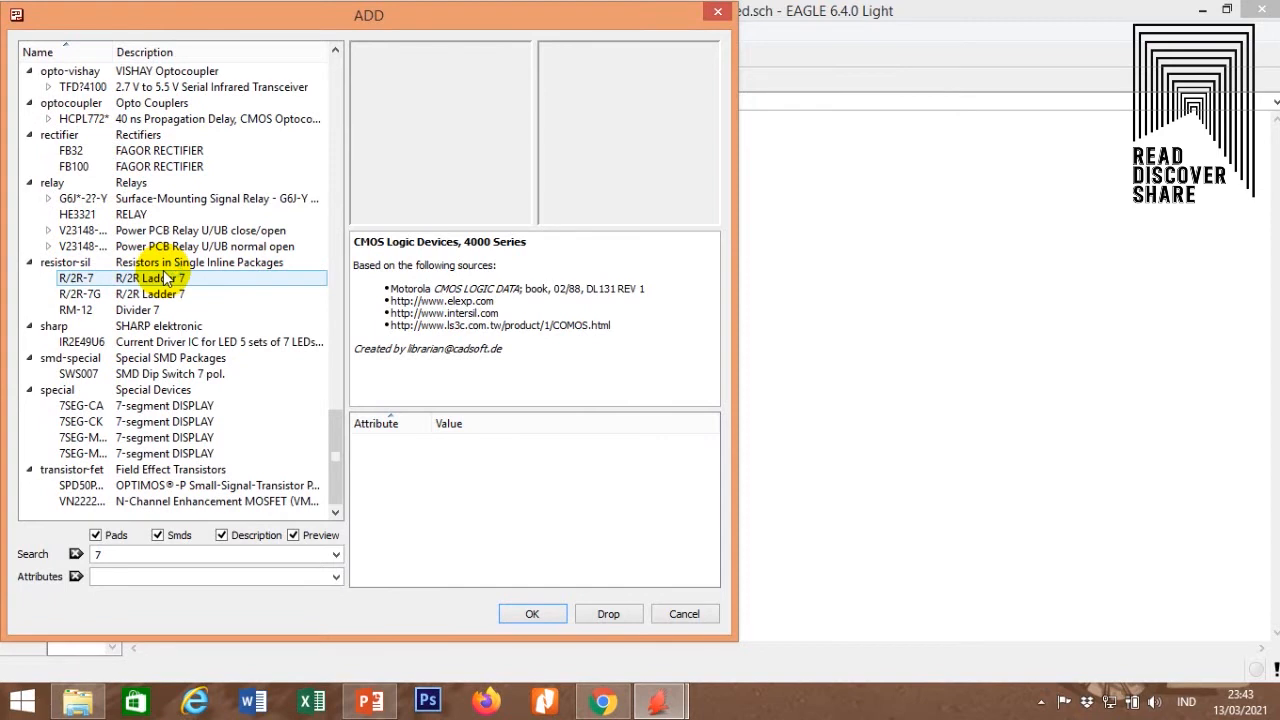
Search for "lm" and place the 7805T positive voltage regulator in package TO220H above and between C1 and C2.
{"action": "double_click", "coordinate": [100, 556]}
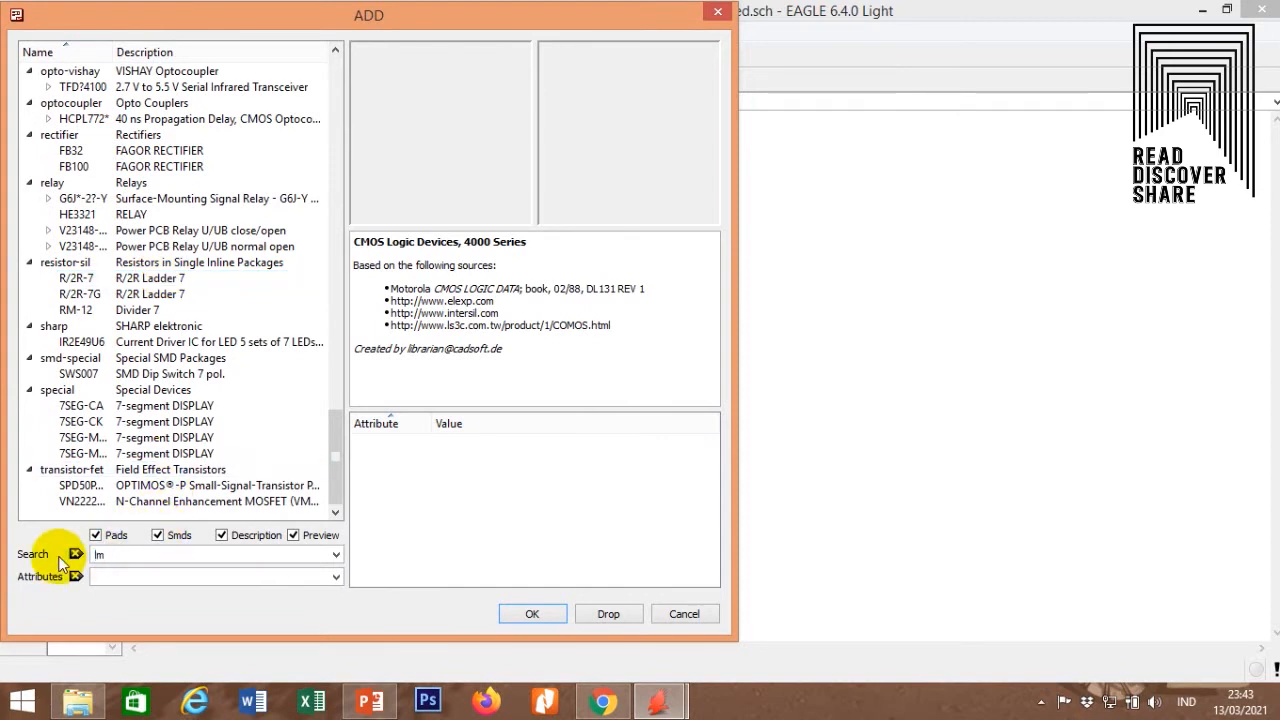
{"action": "key", "text": "Return"}
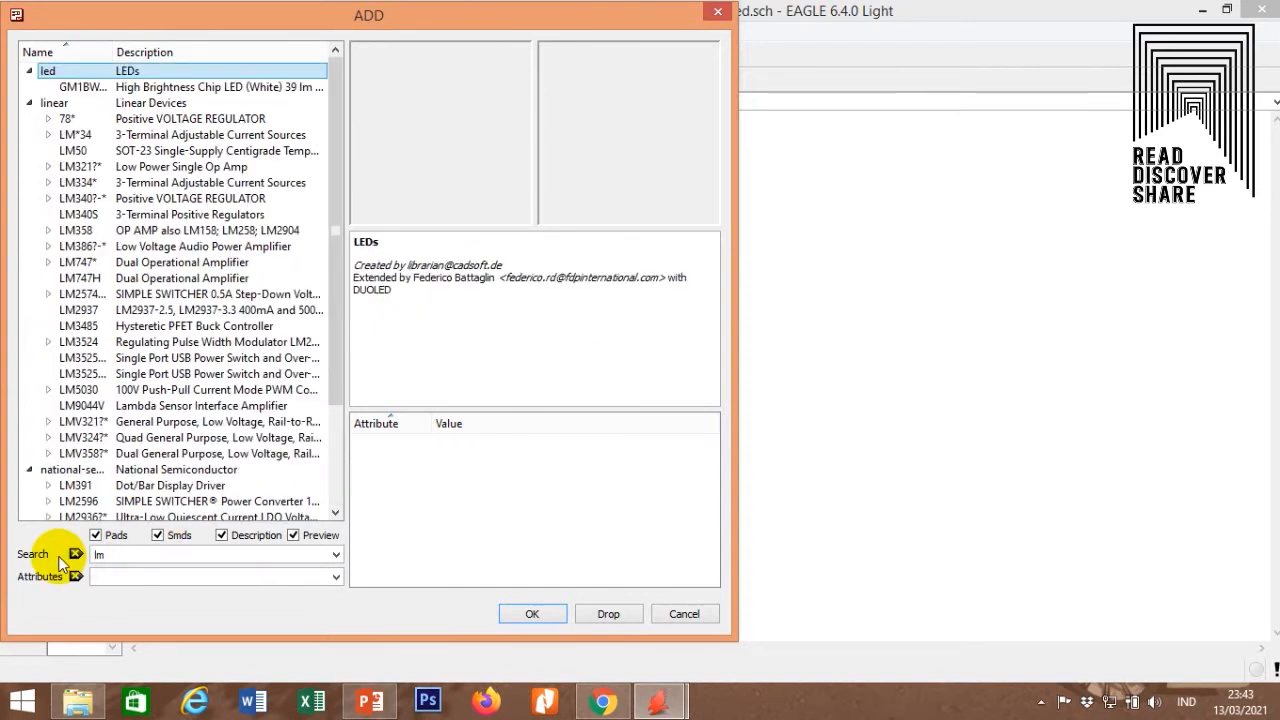
{"action": "left_click", "coordinate": [47, 119]}
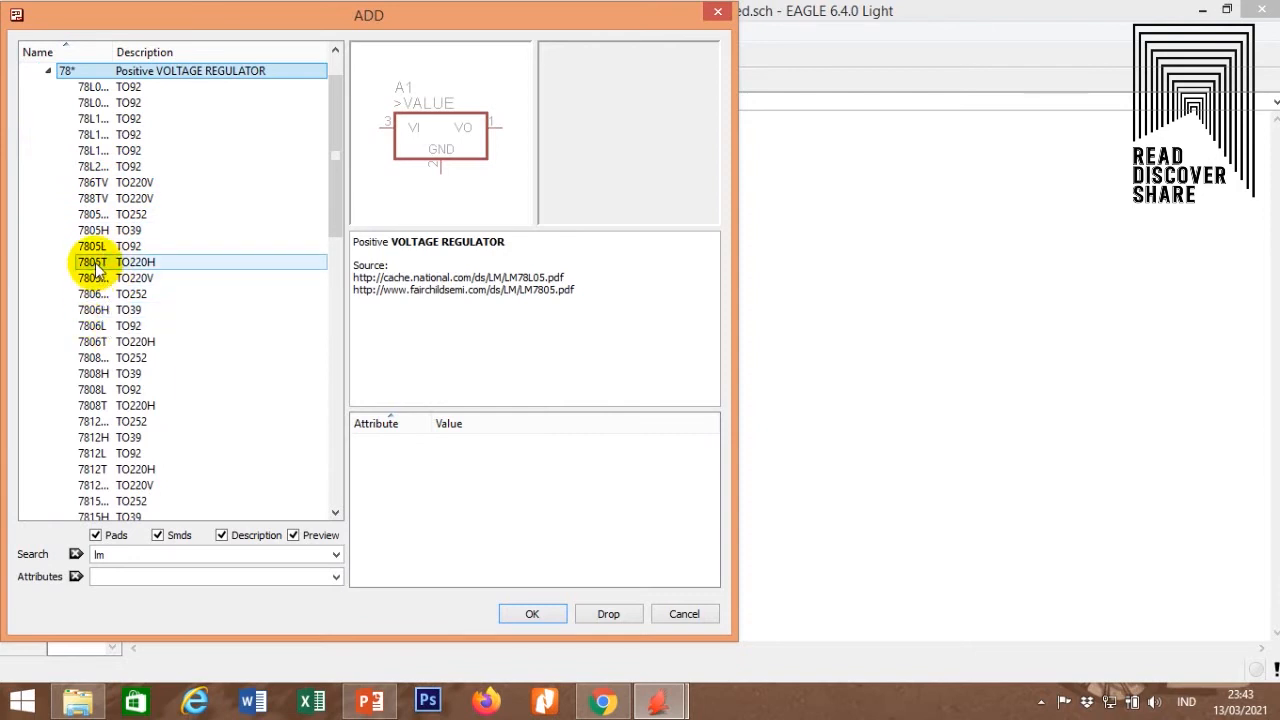
{"action": "left_click", "coordinate": [97, 264]}
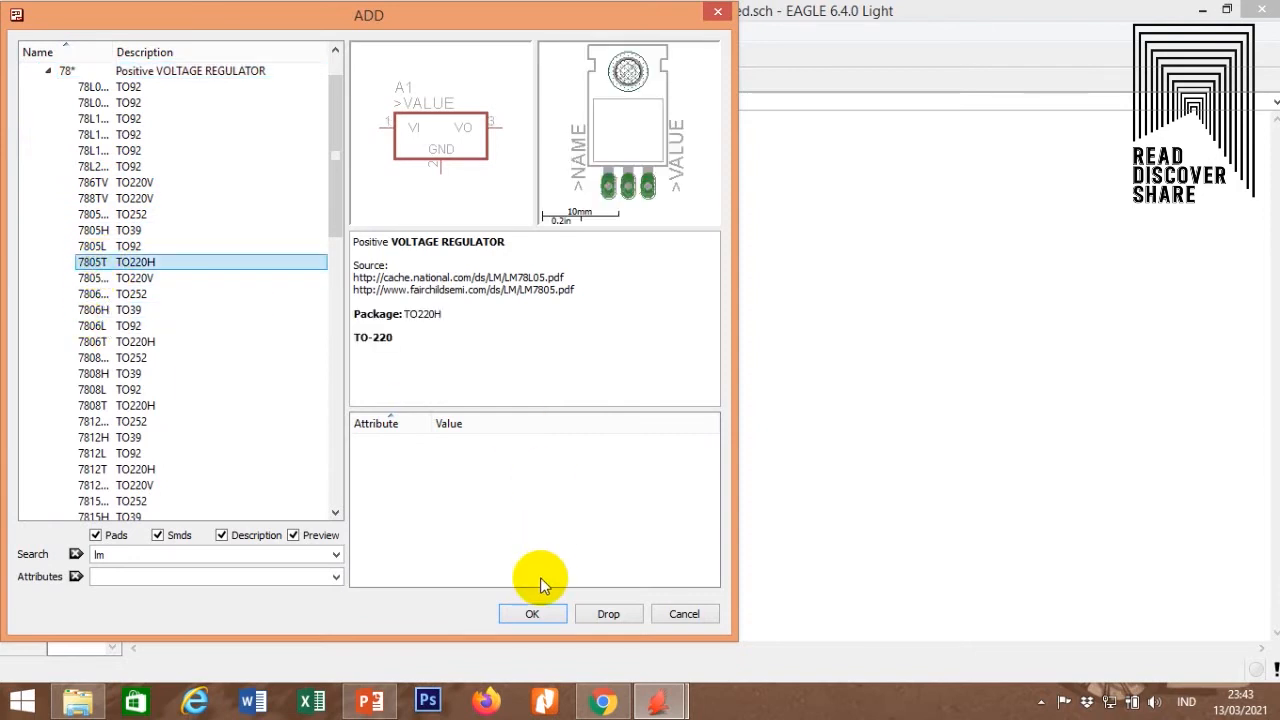
{"action": "left_click", "coordinate": [532, 613]}
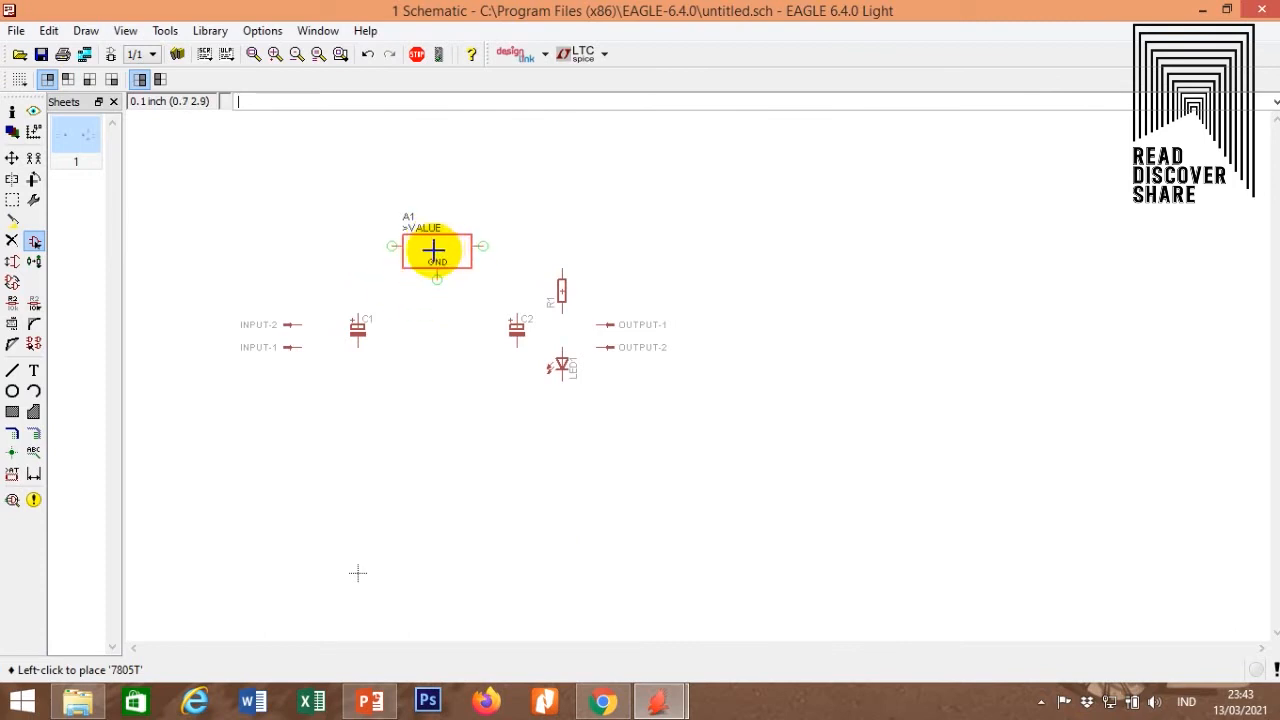
{"action": "left_click", "coordinate": [433, 250]}
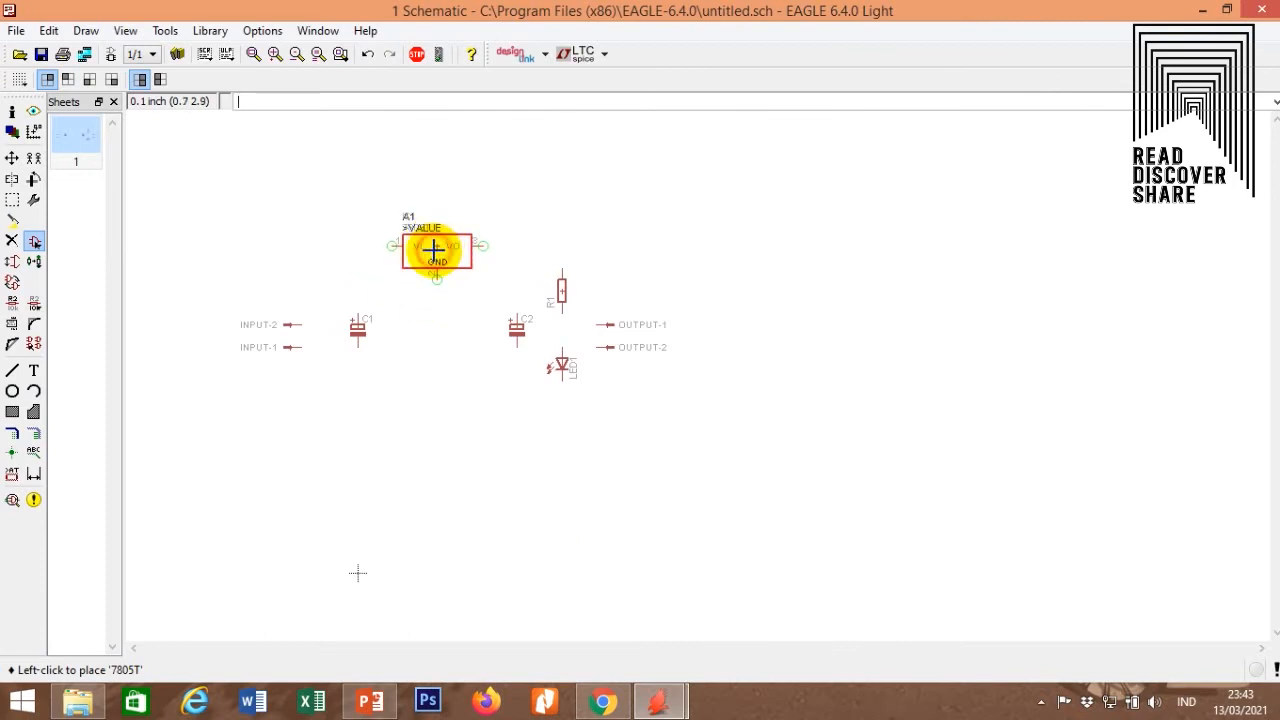
Move the INPUT-2 and INPUT-1 pins up so both sit between the regulator's level and capacitor C1.
{"action": "left_click", "coordinate": [12, 158]}
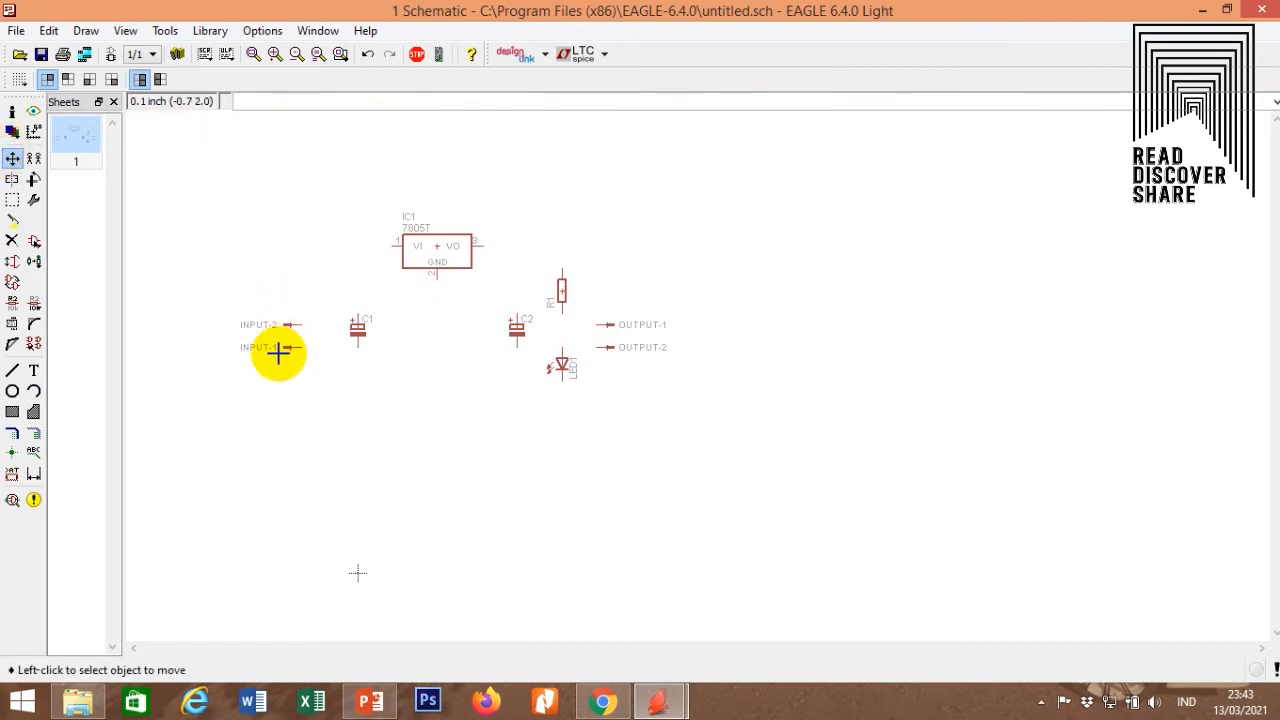
{"action": "left_click", "coordinate": [289, 324]}
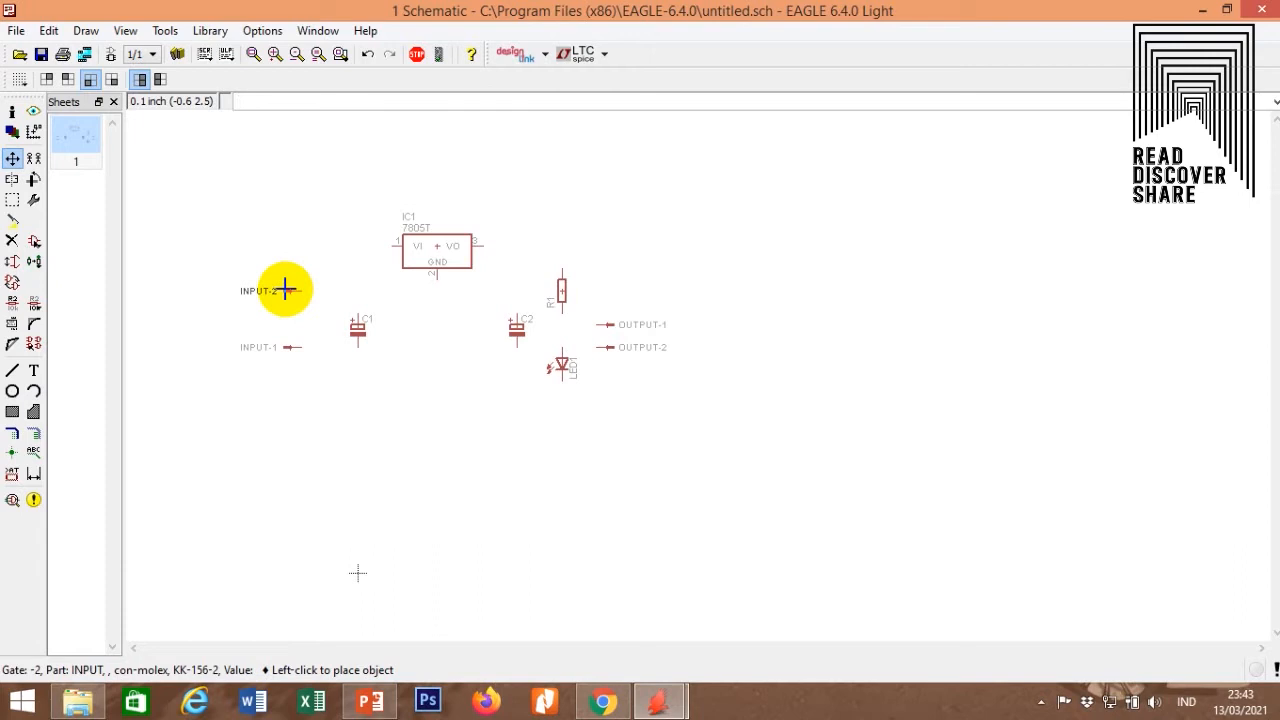
{"action": "left_click", "coordinate": [285, 290]}
{"action": "left_click", "coordinate": [300, 345]}
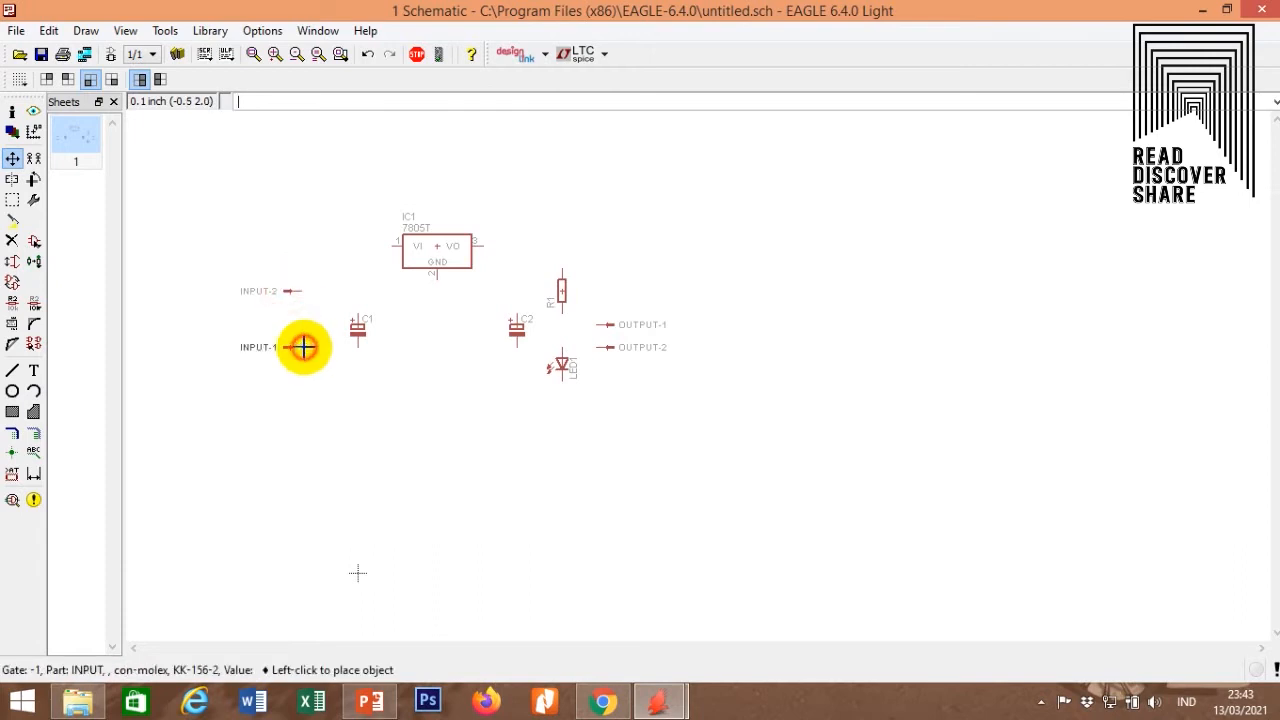
{"action": "left_click", "coordinate": [303, 315]}
Move the OUTPUT-1 and OUTPUT-2 pins up and outward so they sit one above the other beside R1.
{"action": "left_click", "coordinate": [608, 325]}
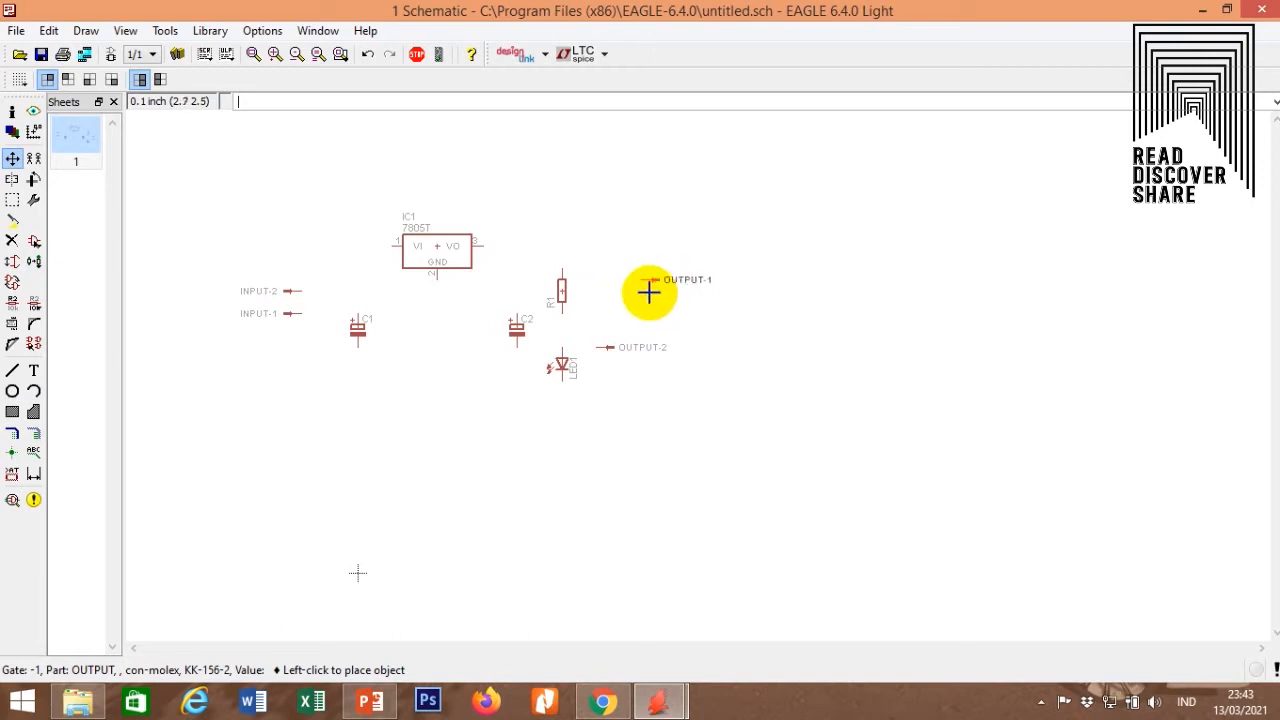
{"action": "left_click", "coordinate": [644, 292]}
{"action": "left_click", "coordinate": [618, 347]}
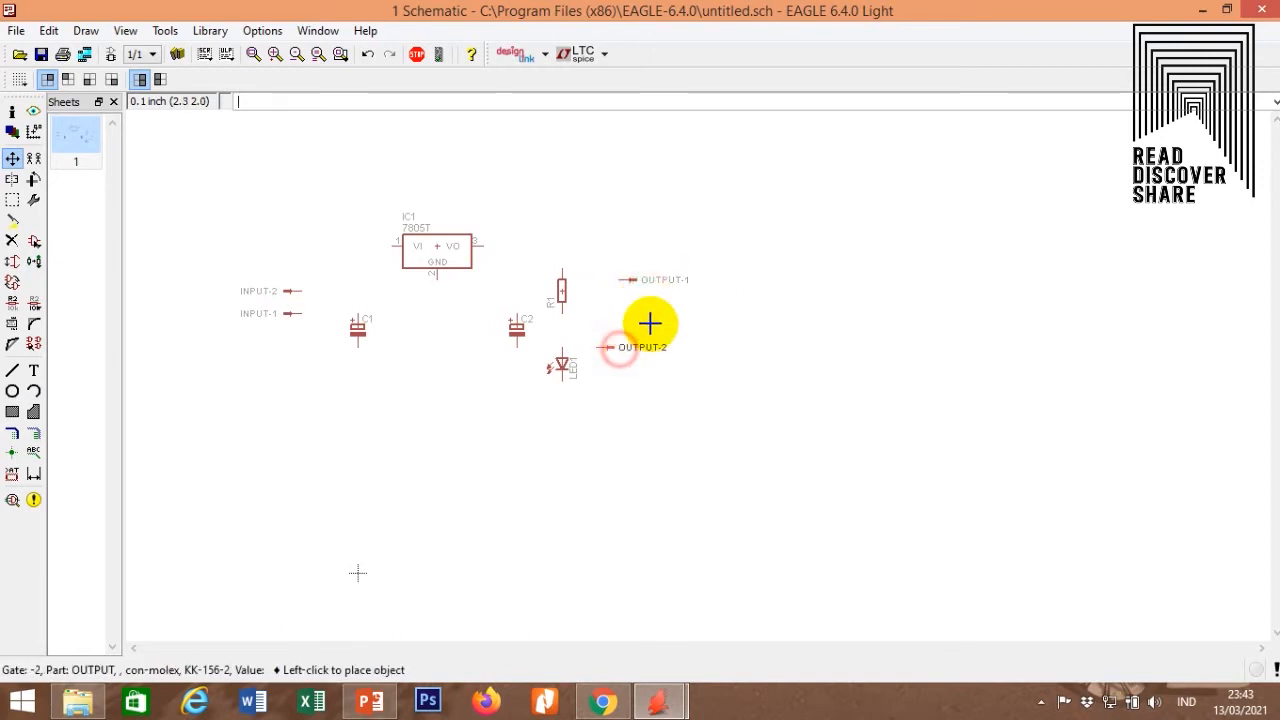
{"action": "left_click", "coordinate": [640, 302]}
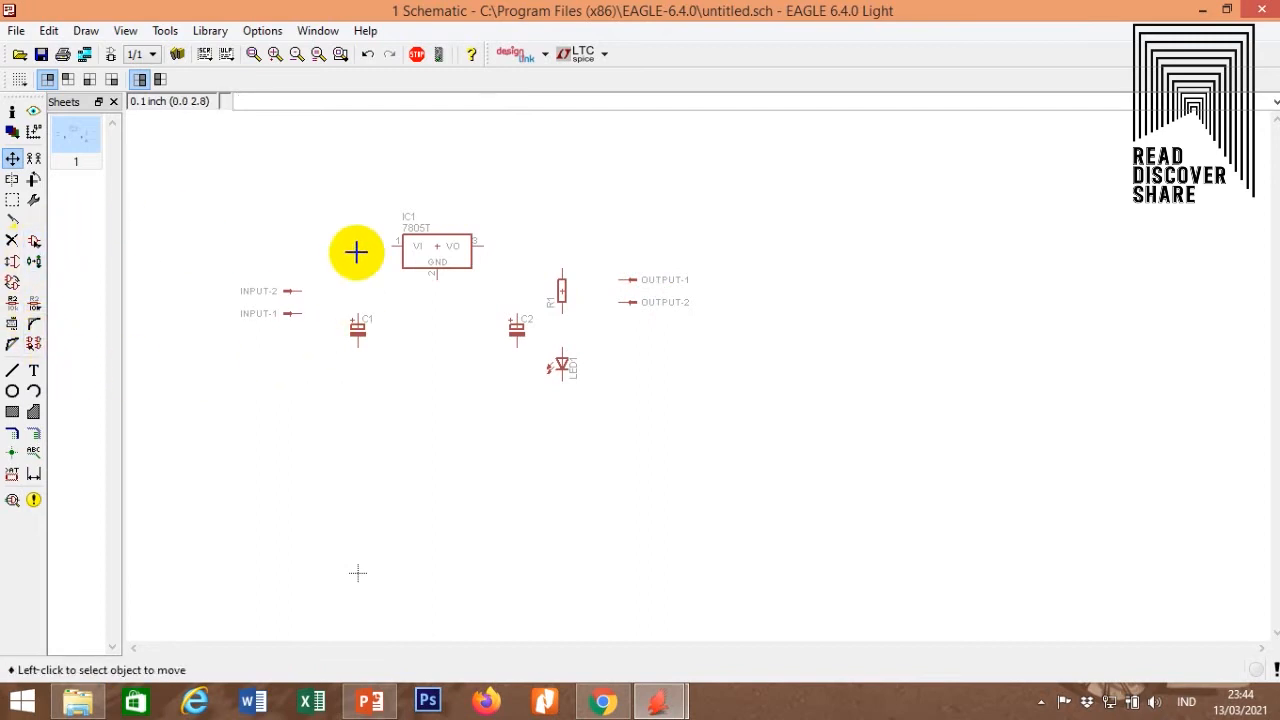
Wire INPUT-2 to the regulator's VI pin, and connect C1's positive pin up to that wire.
{"action": "left_click", "coordinate": [12, 372]}
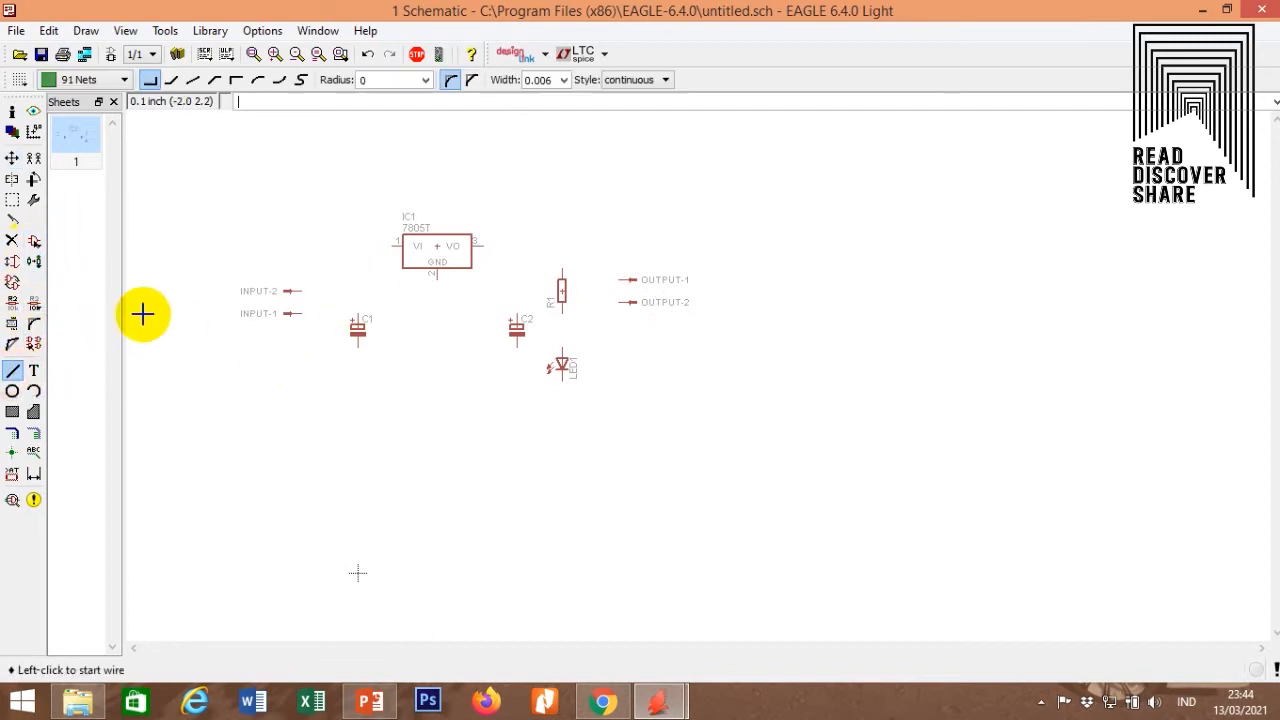
{"action": "left_click", "coordinate": [299, 290]}
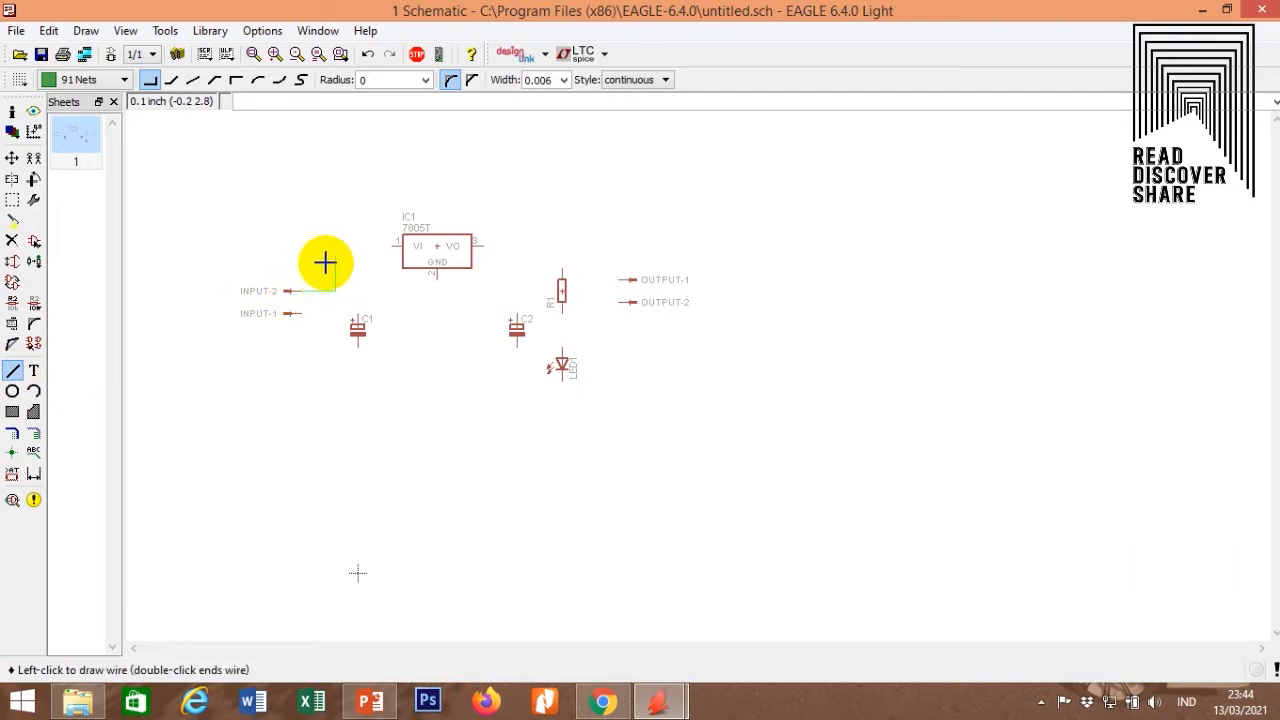
{"action": "left_click", "coordinate": [323, 245]}
{"action": "left_click", "coordinate": [385, 245]}
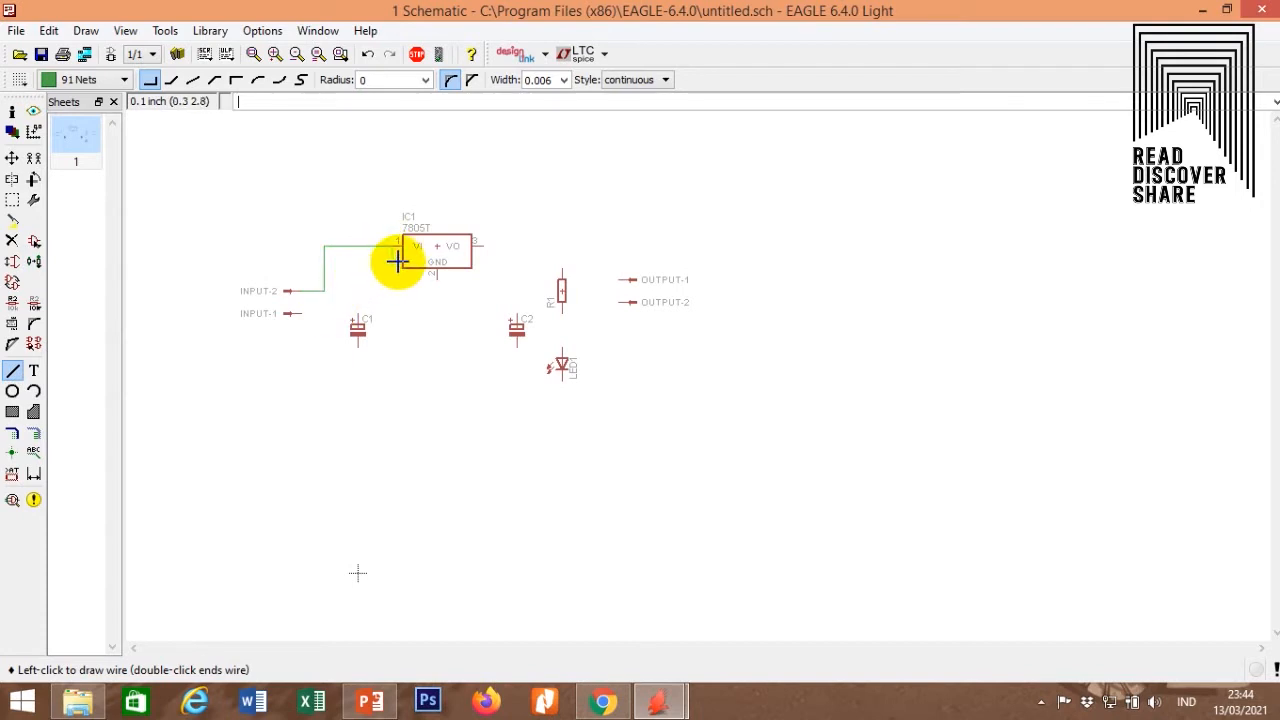
{"action": "left_click", "coordinate": [397, 261]}
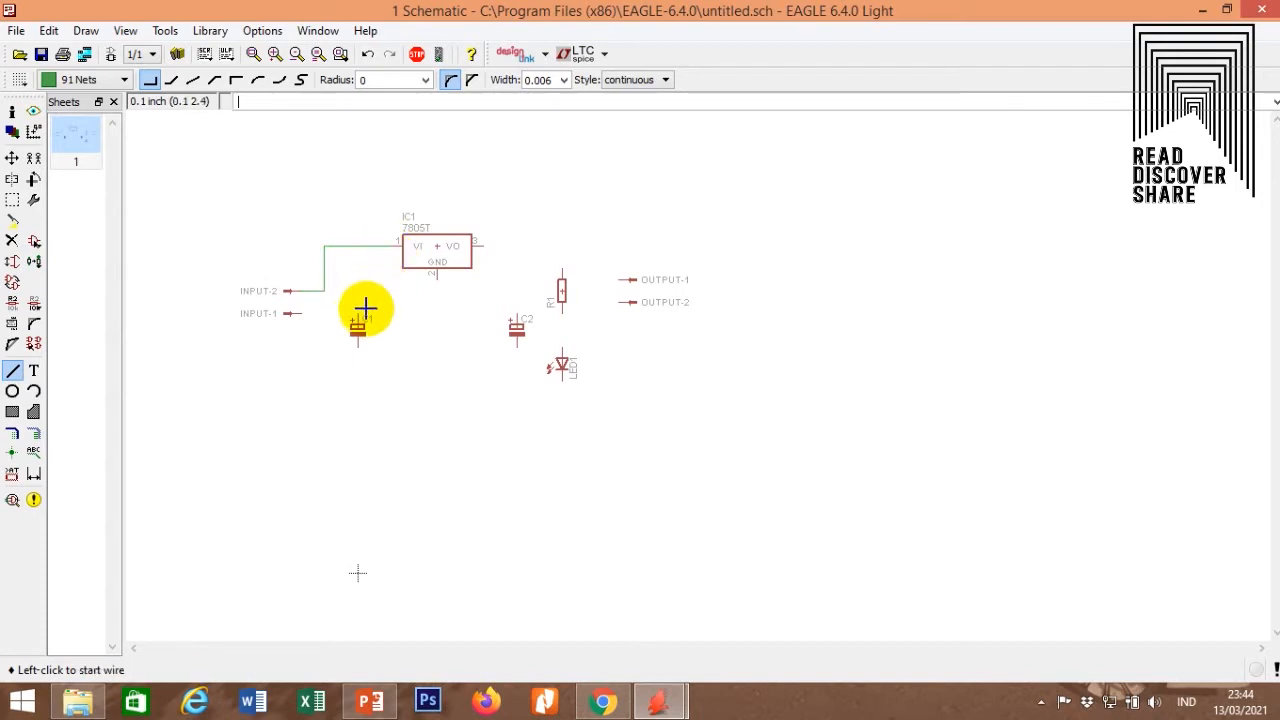
{"action": "left_click", "coordinate": [358, 315]}
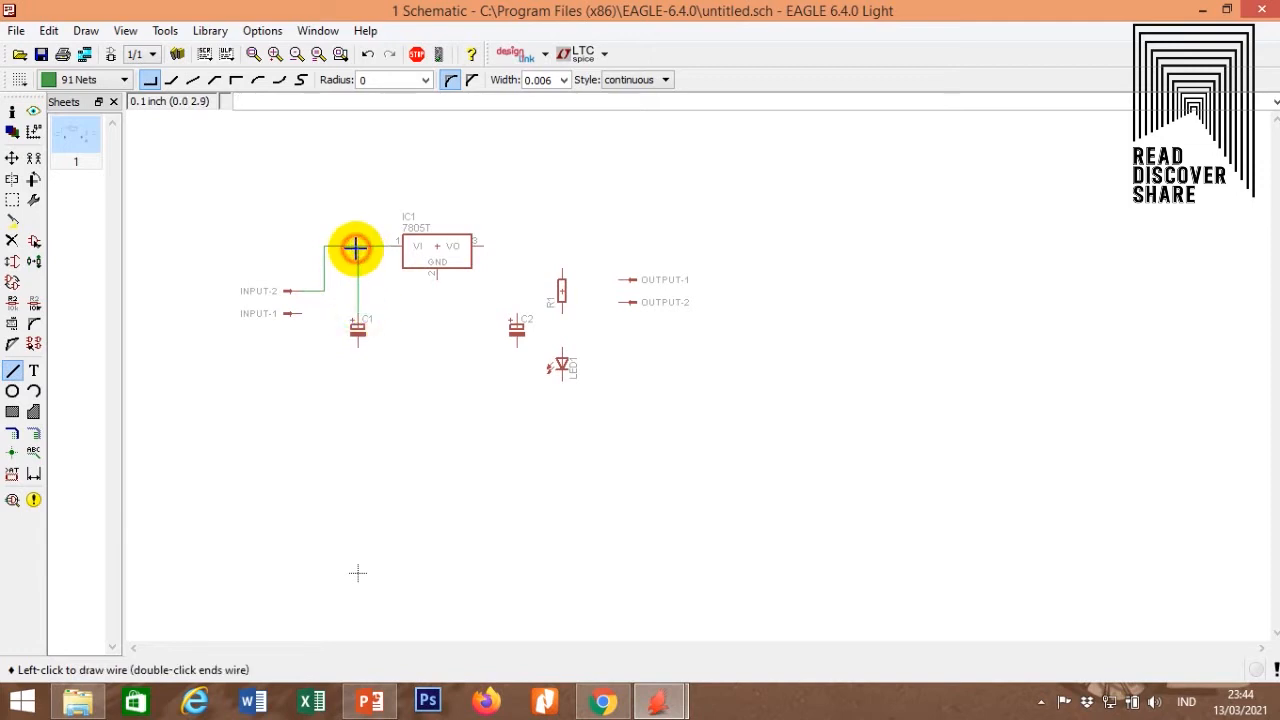
{"action": "left_click", "coordinate": [356, 247]}
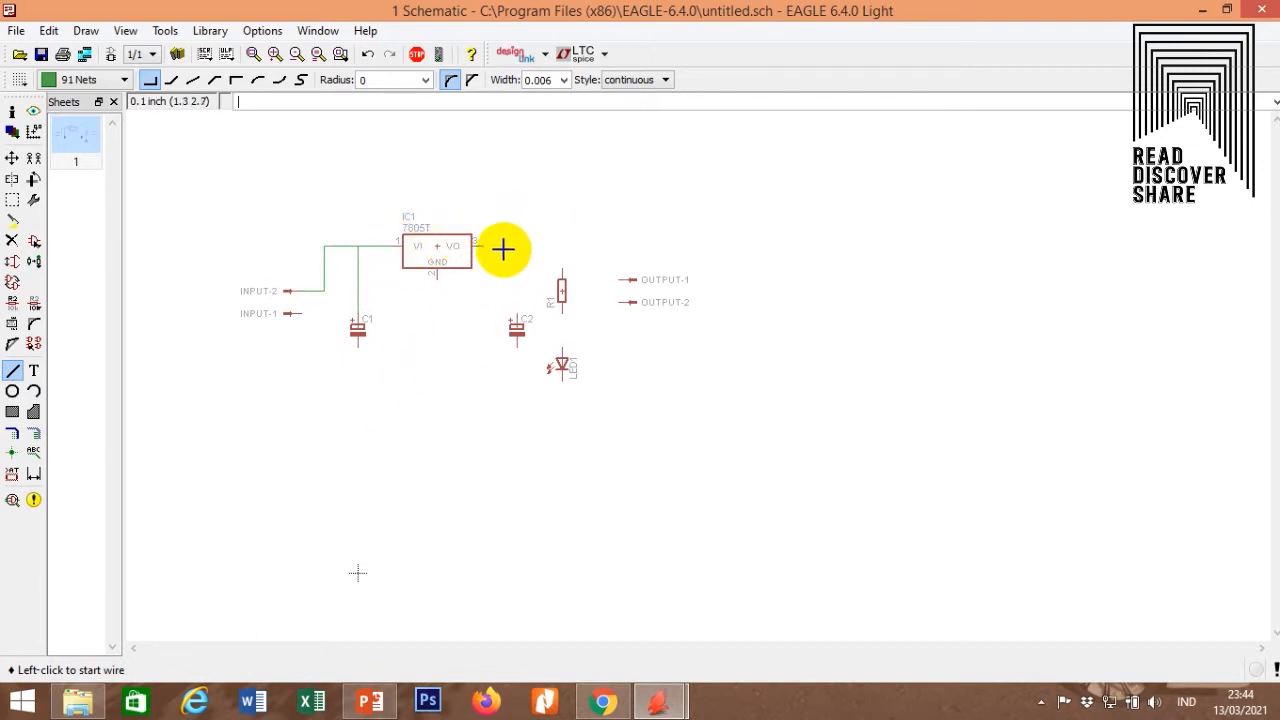
Draw the ground wire from INPUT-1 down beneath all the components and up to OUTPUT-2.
{"action": "left_click", "coordinate": [302, 313]}
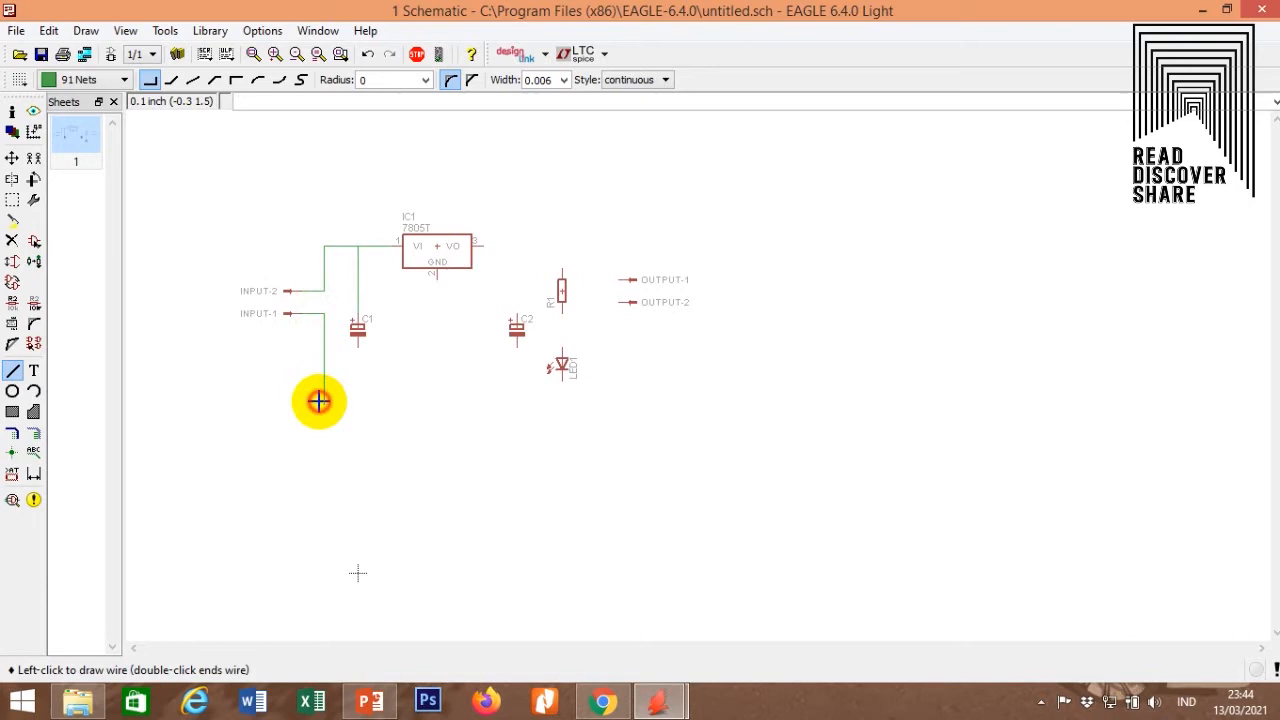
{"action": "left_click", "coordinate": [322, 403]}
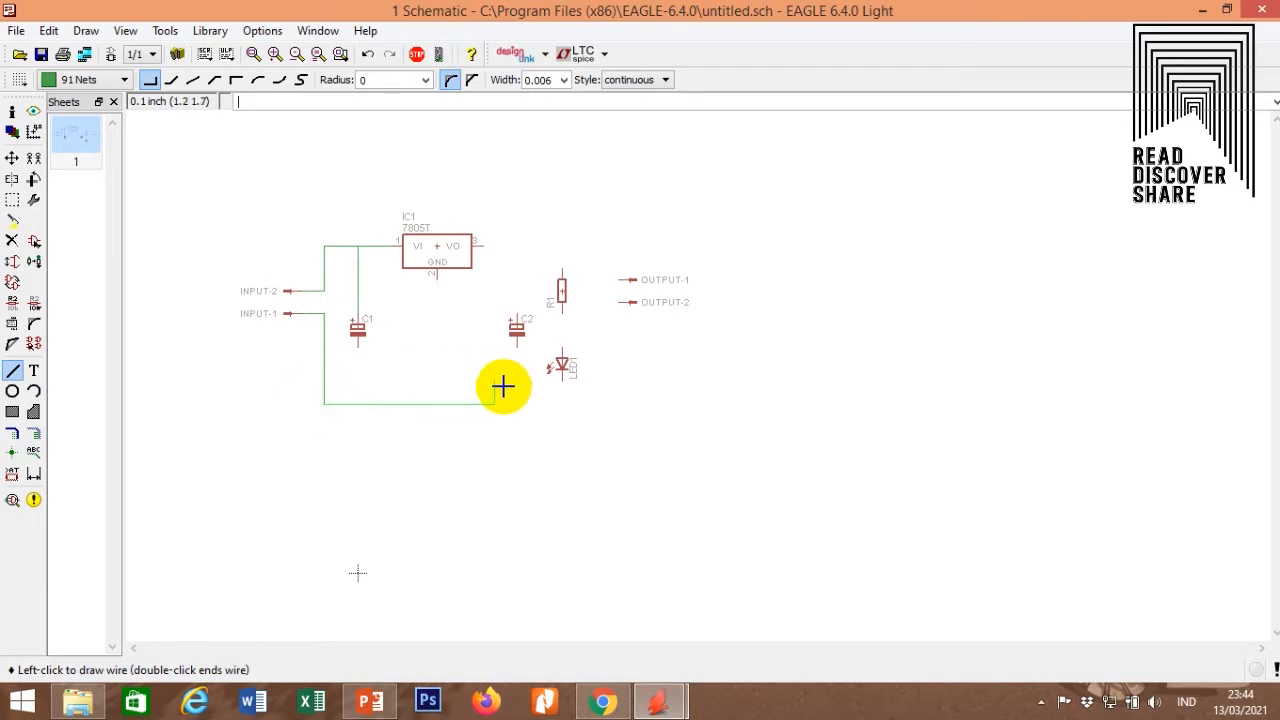
{"action": "left_click", "coordinate": [620, 302]}
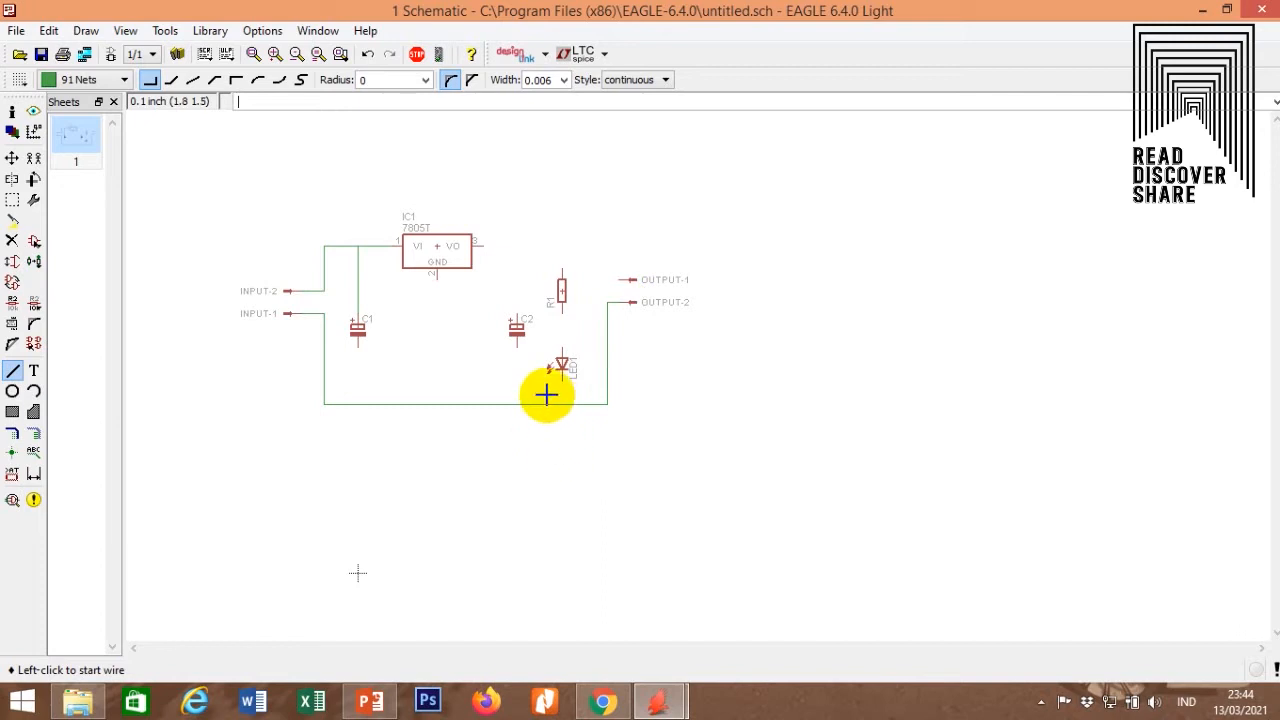
Wire C1's negative pin, the regulator's GND pin, C2's negative pin and the LED's cathode down to the ground wire.
{"action": "left_click", "coordinate": [357, 349]}
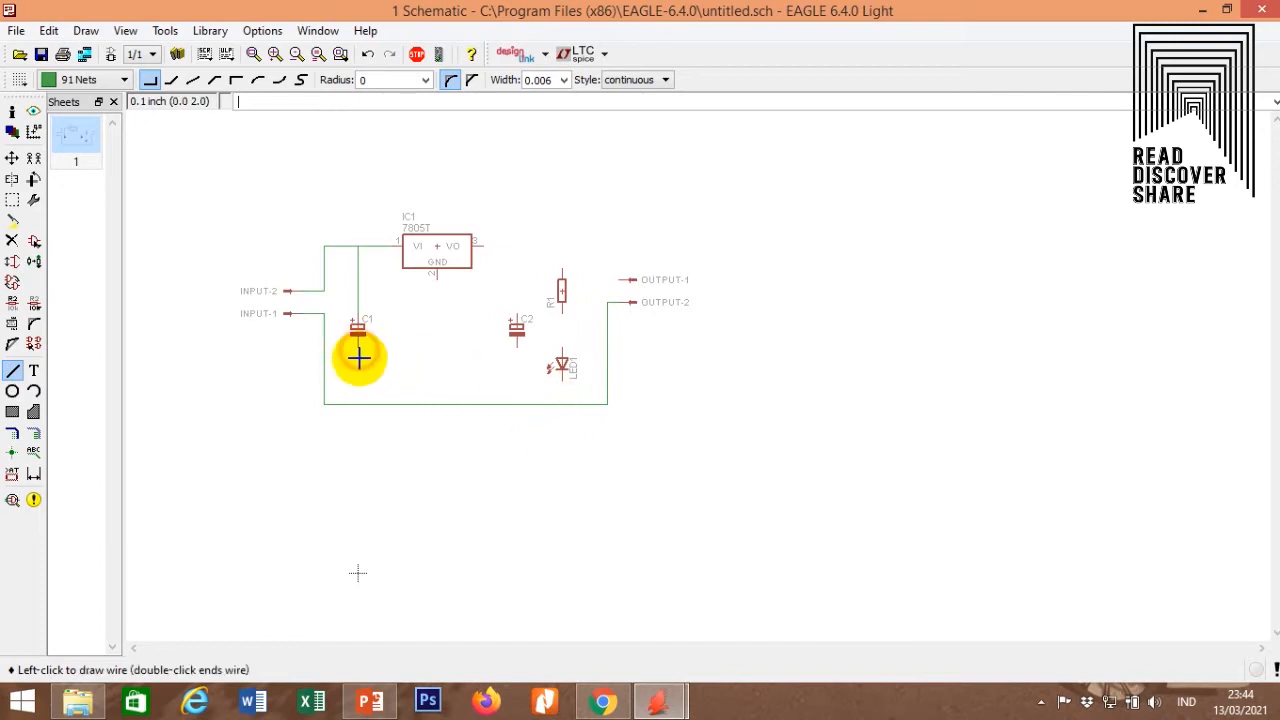
{"action": "left_click", "coordinate": [360, 403]}
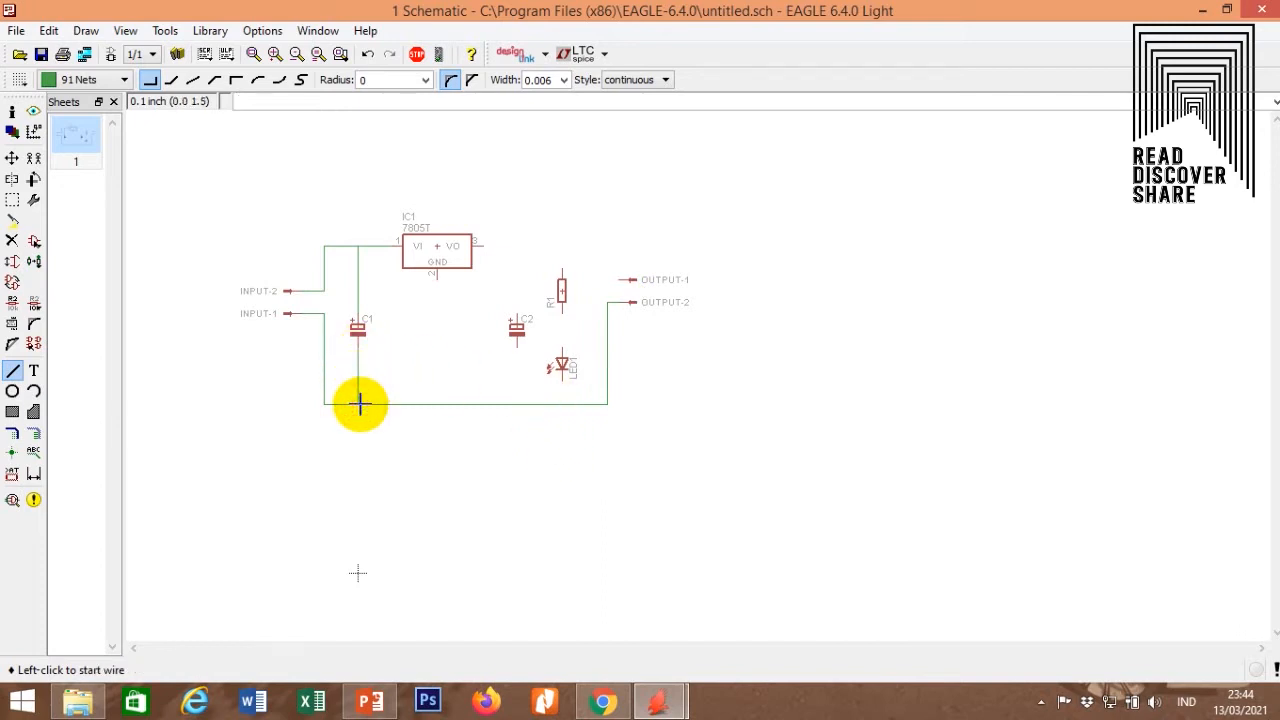
{"action": "left_click", "coordinate": [436, 278]}
{"action": "left_click", "coordinate": [434, 403]}
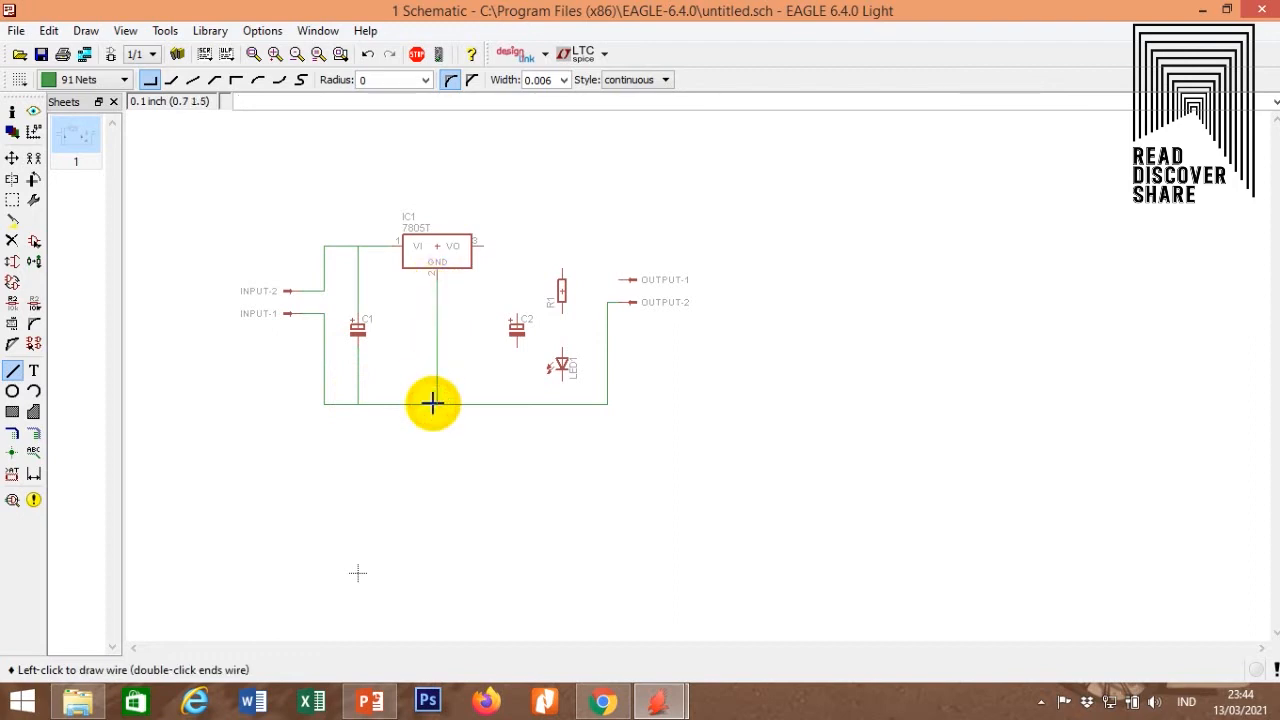
{"action": "left_click", "coordinate": [515, 341]}
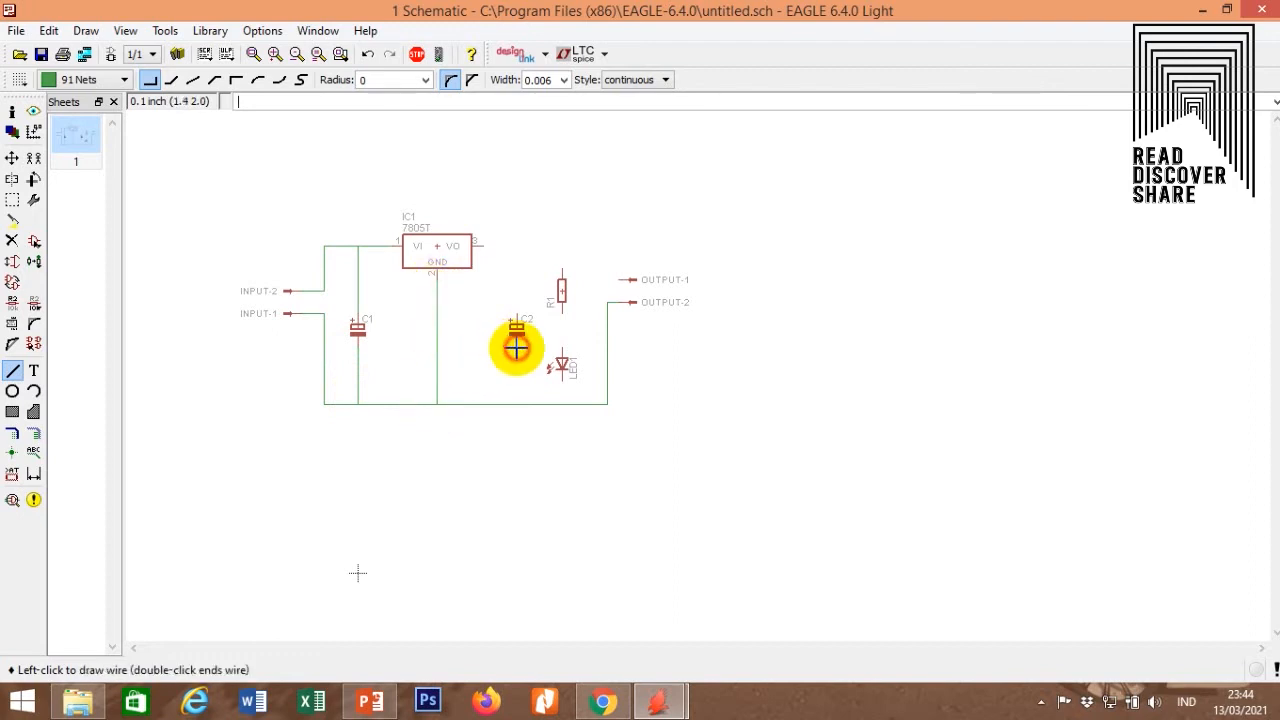
{"action": "left_click", "coordinate": [511, 405]}
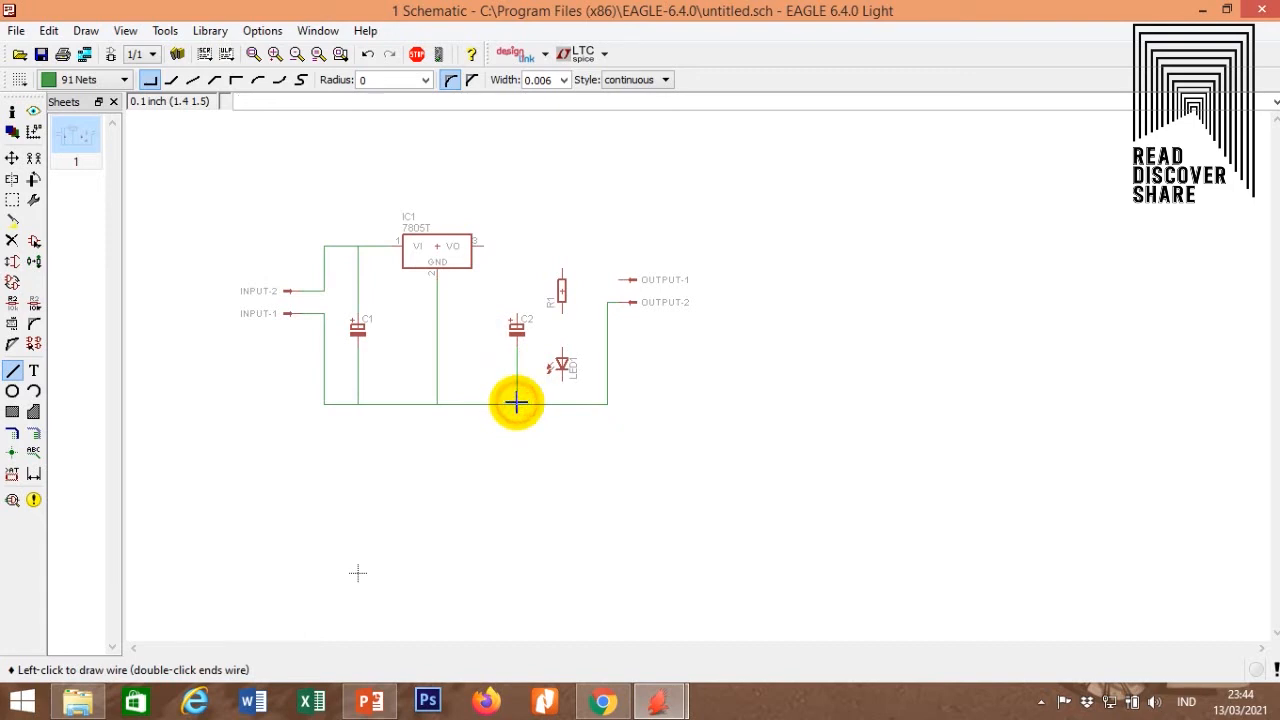
{"action": "left_click", "coordinate": [562, 377]}
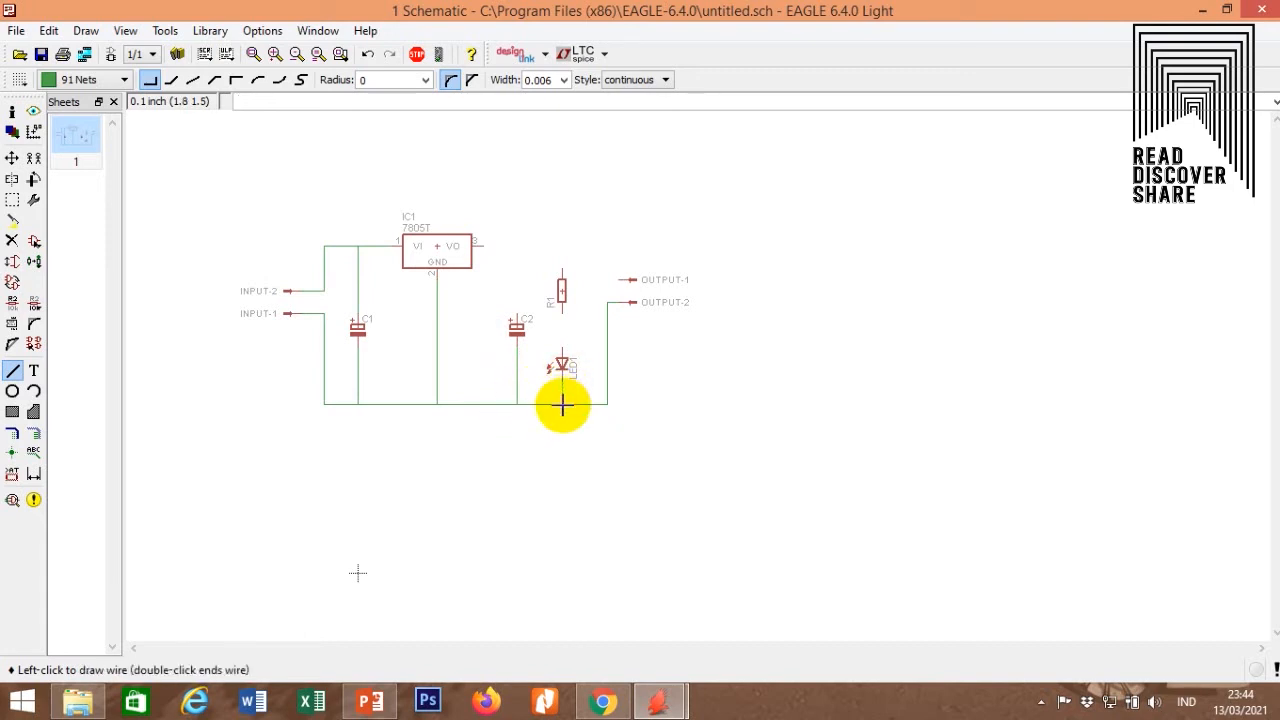
{"action": "left_click", "coordinate": [562, 405]}
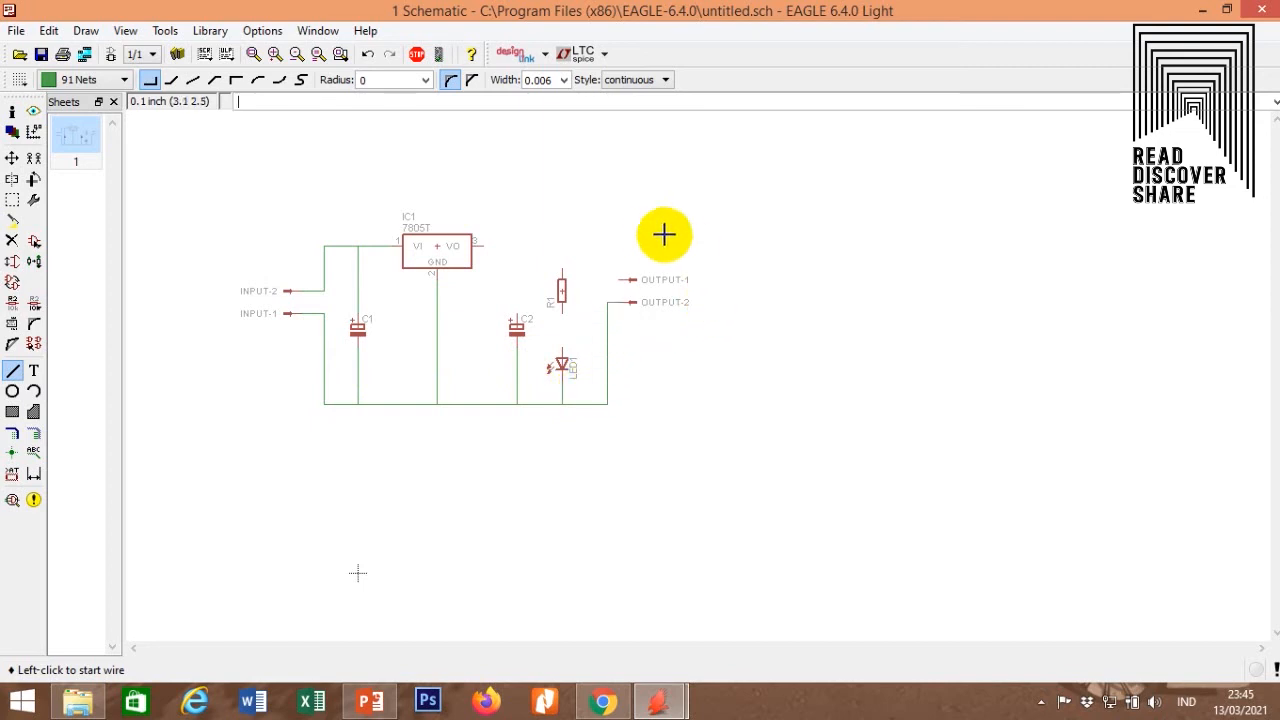
Wire the regulator's VO pin across above C2 and R1 and down to OUTPUT-1.
{"action": "left_click", "coordinate": [486, 243]}
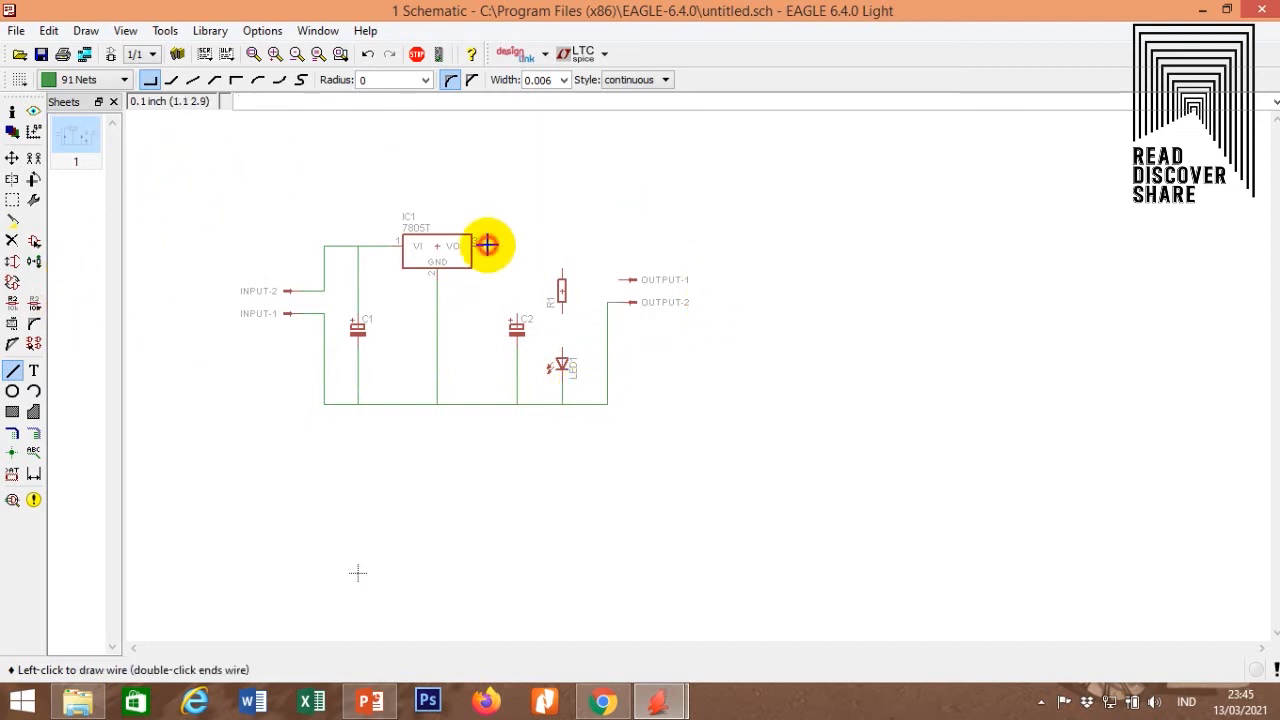
{"action": "left_click", "coordinate": [603, 246]}
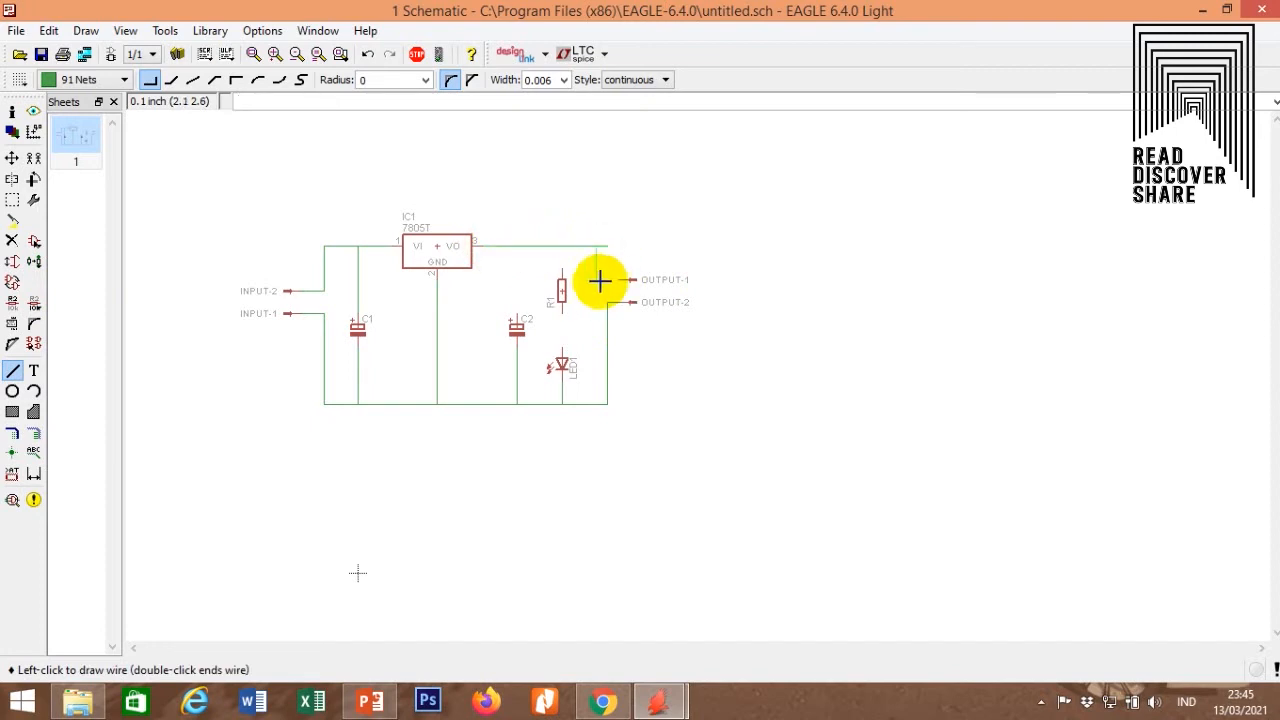
{"action": "left_click", "coordinate": [603, 280]}
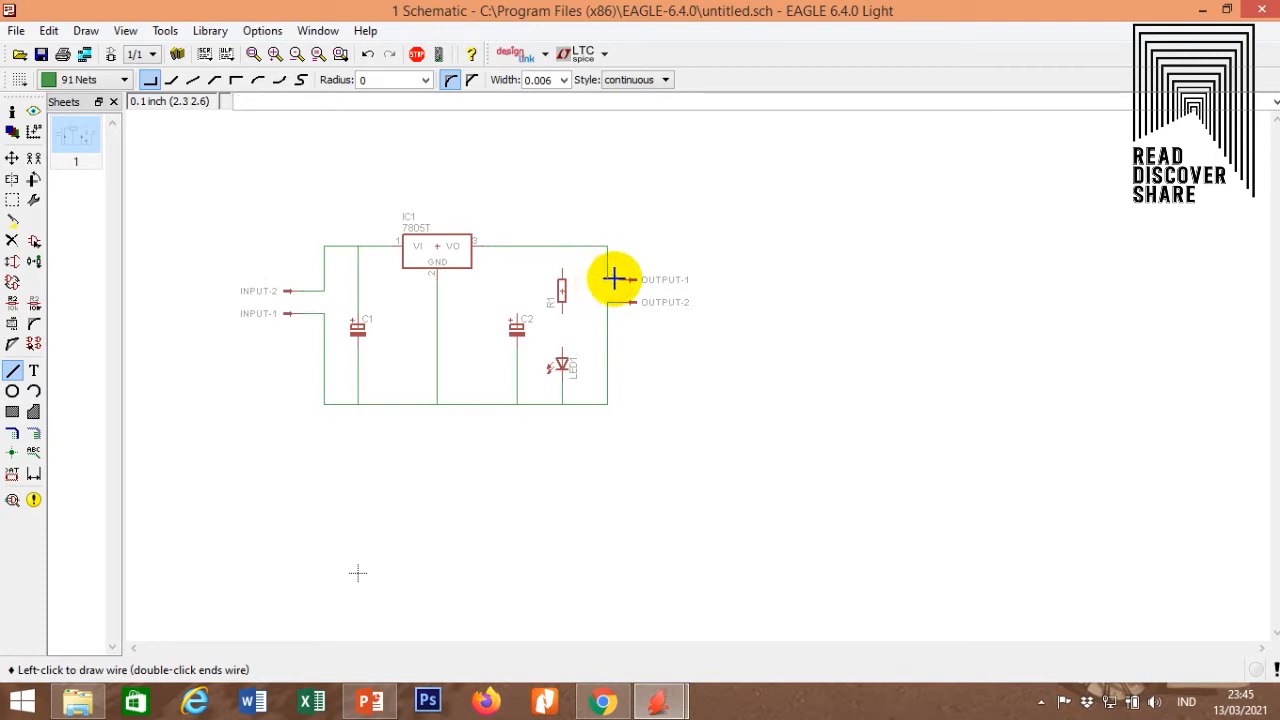
{"action": "double_click", "coordinate": [614, 279]}
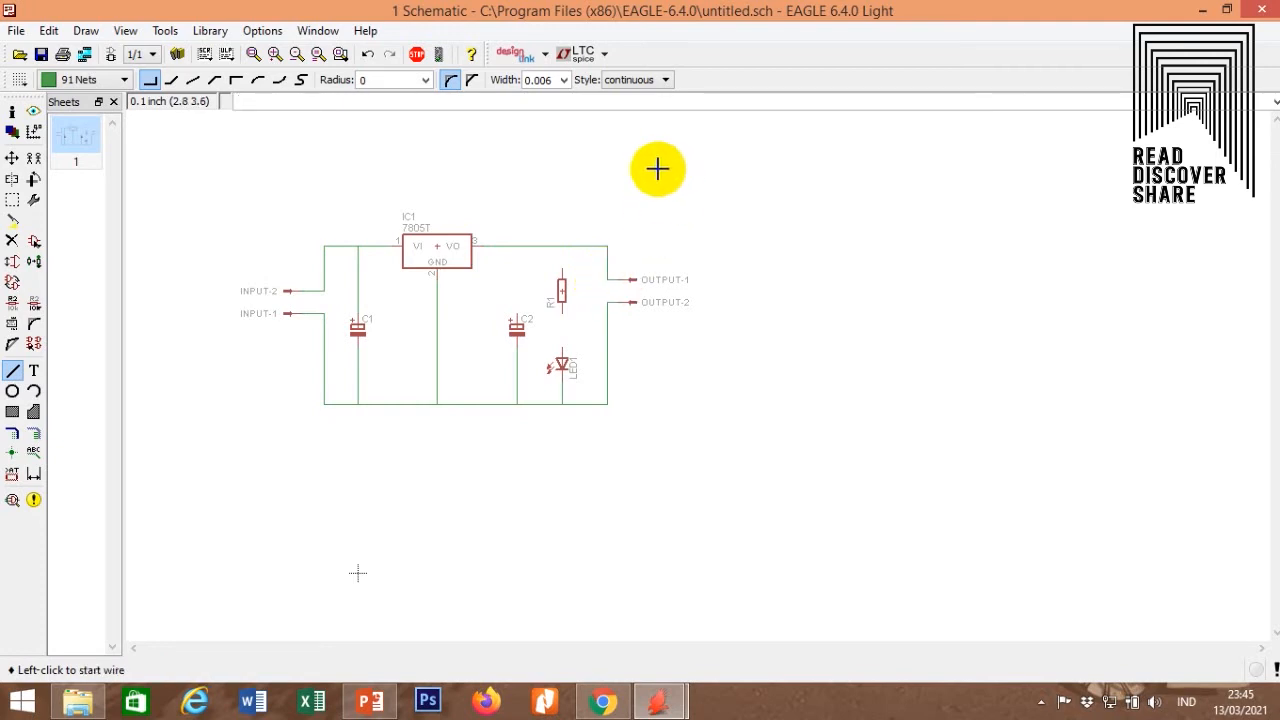
Wire R1's upper pin and C2's positive pin to the VO wire, and R1's lower pin to the LED's anode.
{"action": "left_click", "coordinate": [563, 266]}
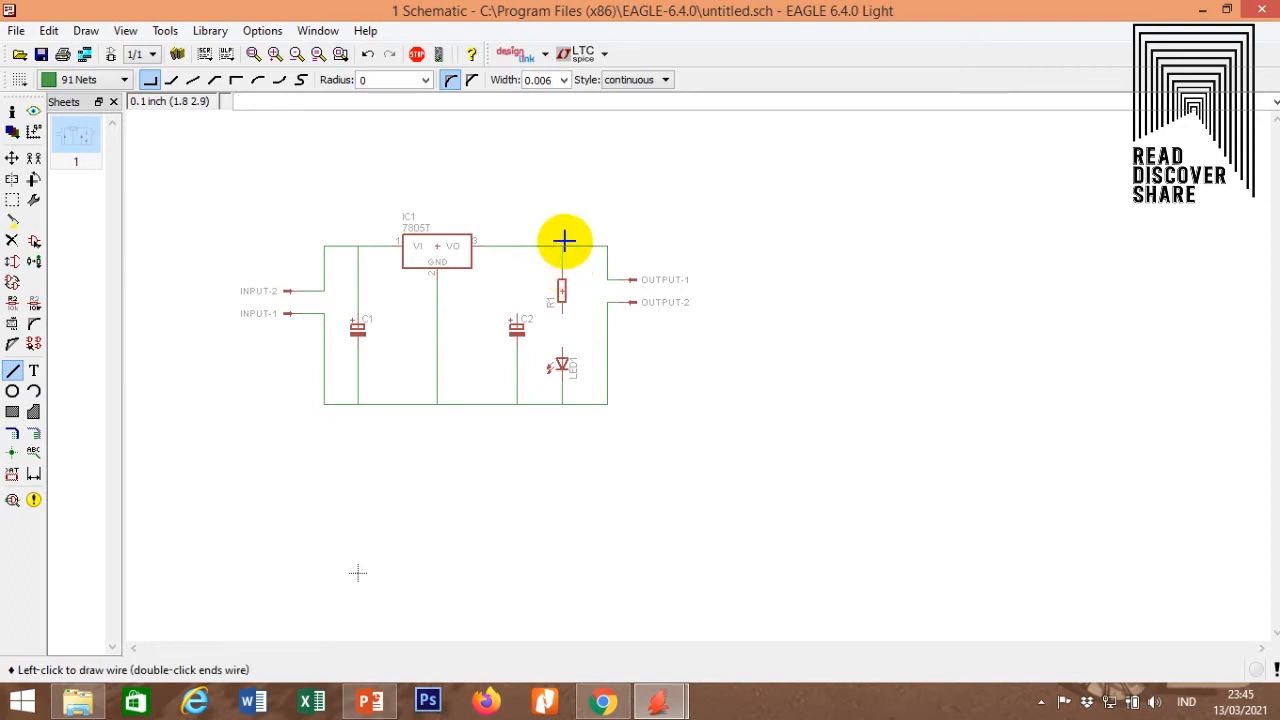
{"action": "double_click", "coordinate": [564, 242]}
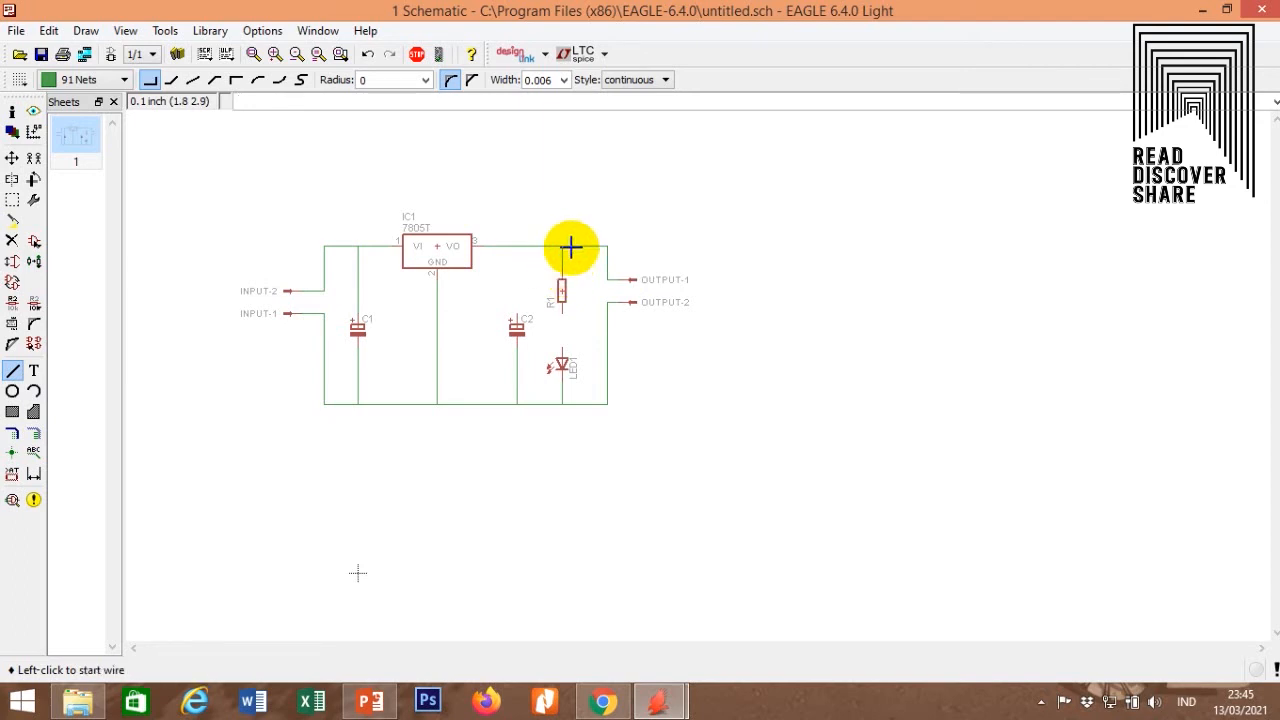
{"action": "left_click", "coordinate": [516, 312]}
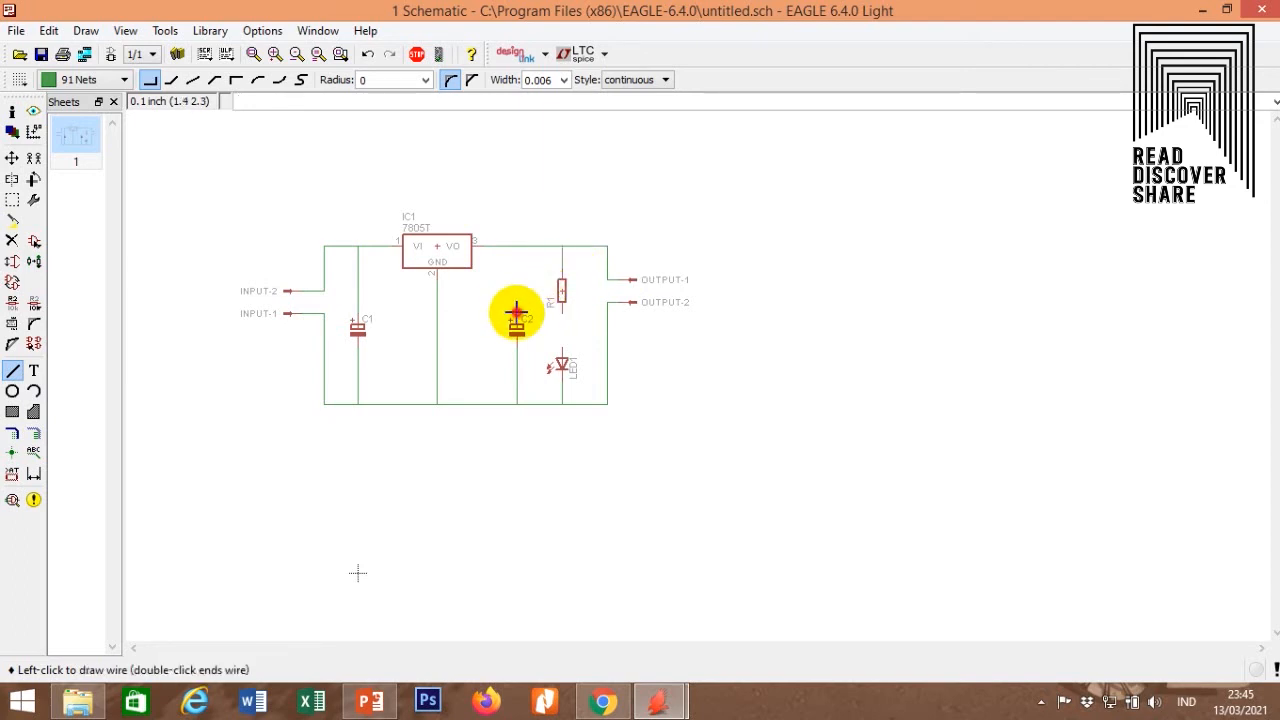
{"action": "double_click", "coordinate": [518, 246]}
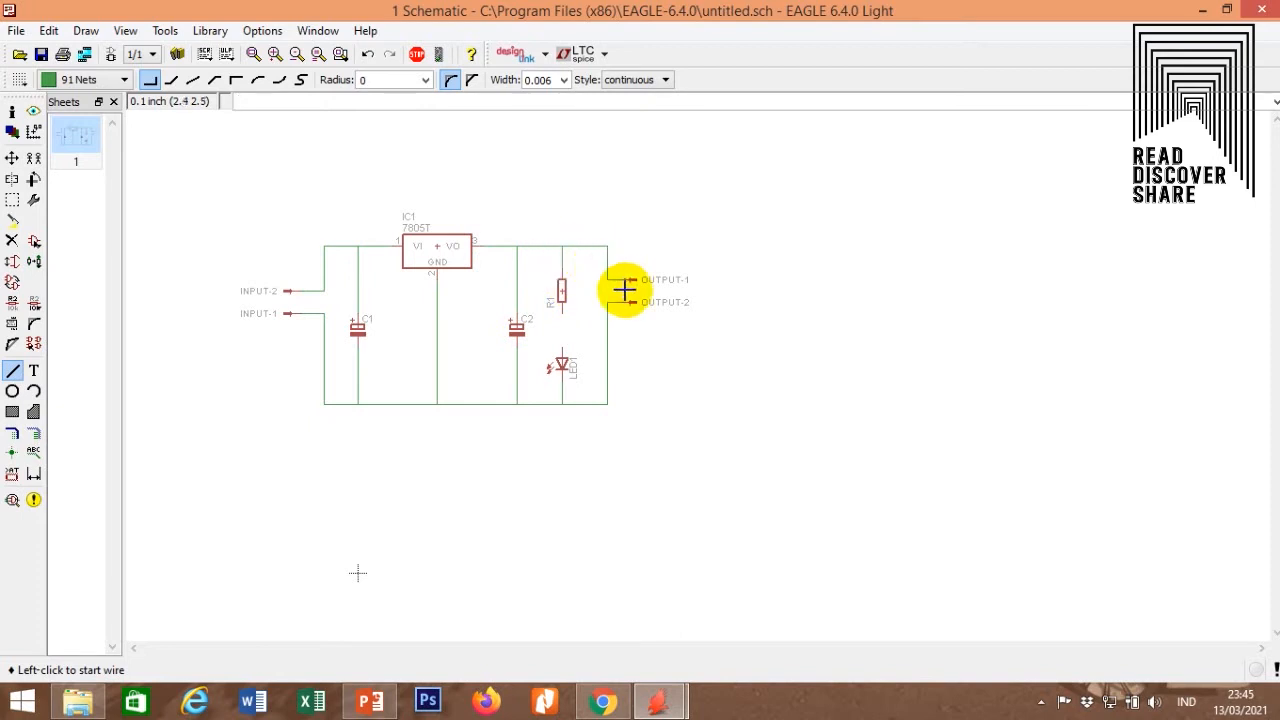
{"action": "left_click", "coordinate": [563, 316]}
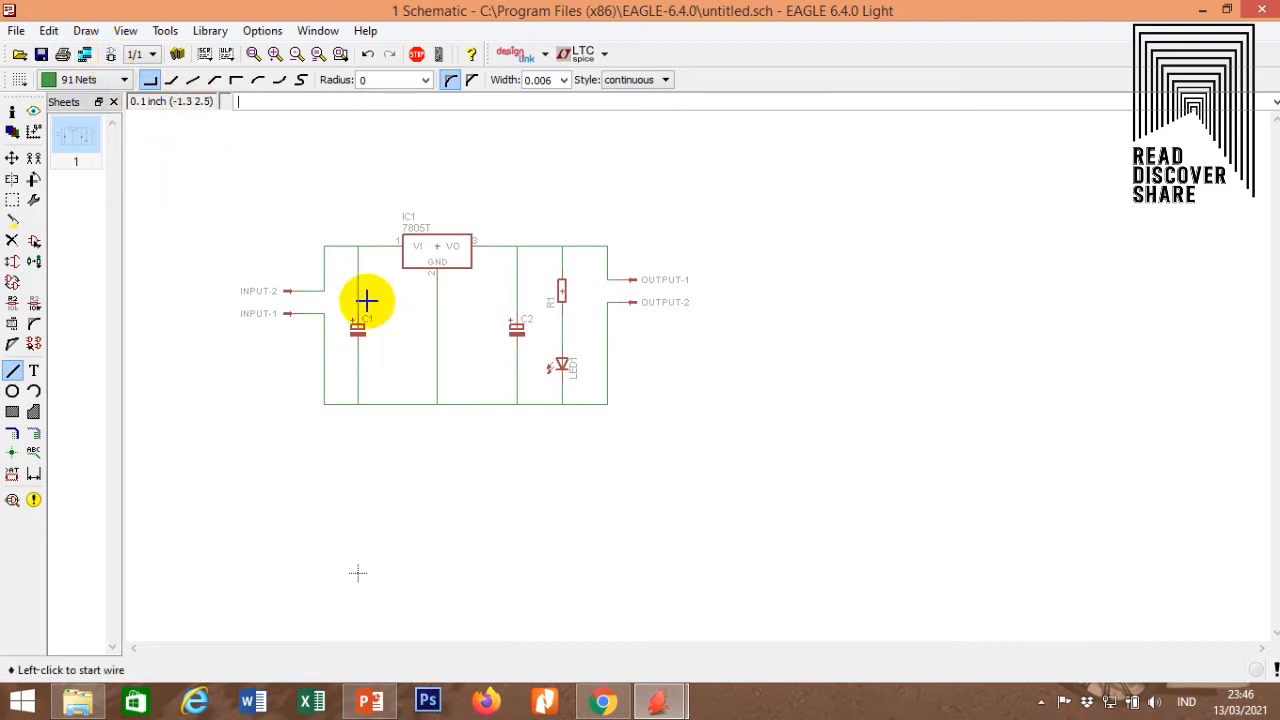
Create the board layout from the schematic and maximize the board window.
{"action": "left_click", "coordinate": [111, 55]}
{"action": "left_click", "coordinate": [310, 107]}
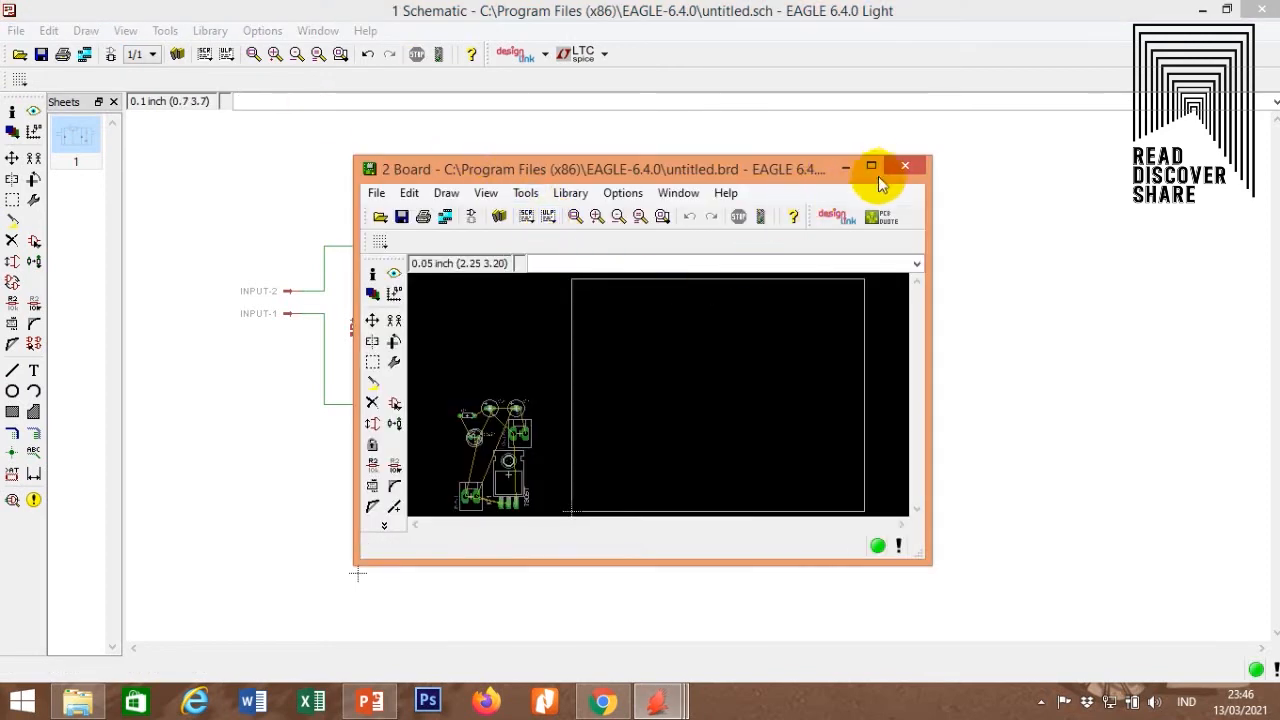
{"action": "left_click", "coordinate": [871, 166]}
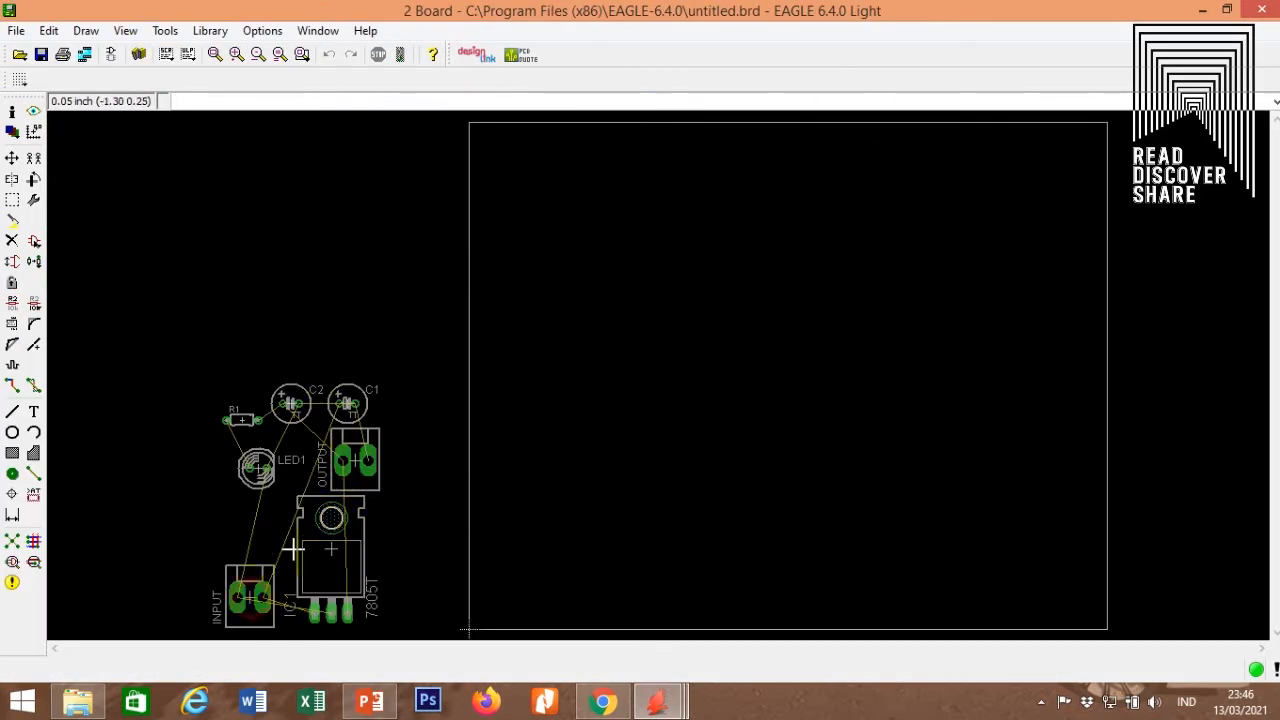
Move the INPUT and OUTPUT headers, each rotated to 90°, into the board's upper-left corner, with OUTPUT directly below INPUT.
{"action": "left_click", "coordinate": [12, 158]}
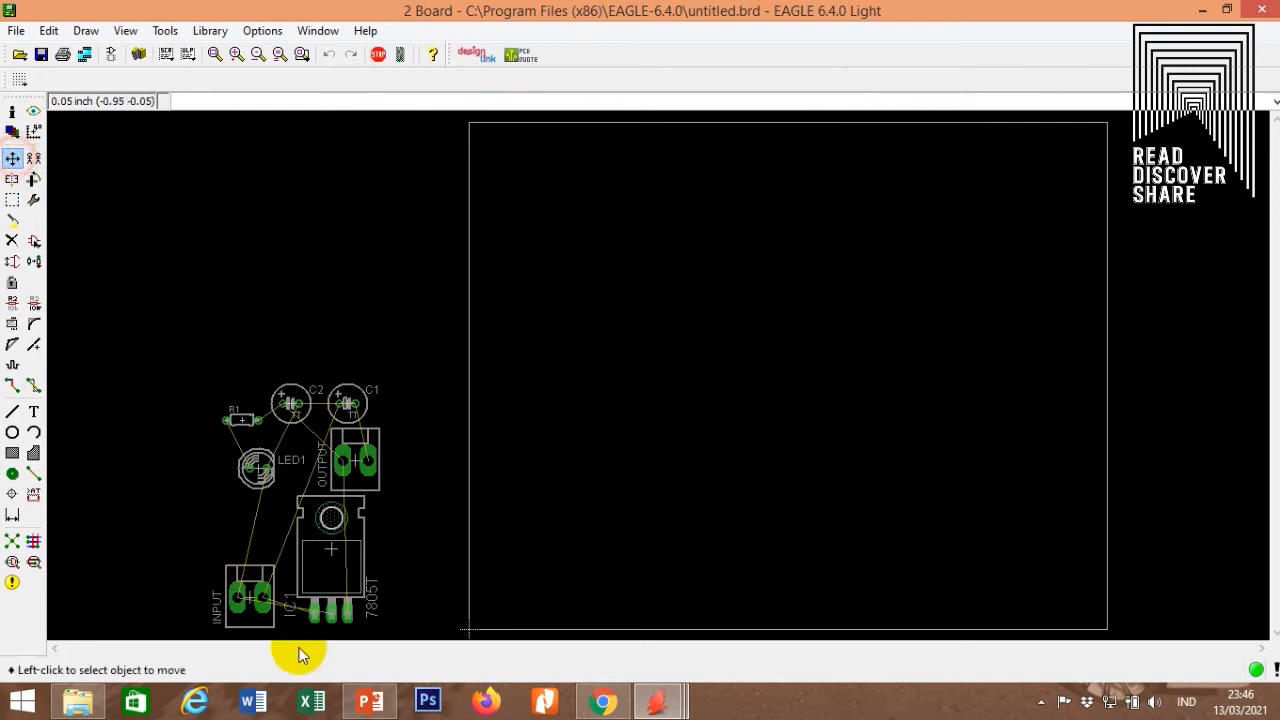
{"action": "left_click", "coordinate": [262, 606]}
{"action": "right_click", "coordinate": [520, 255]}
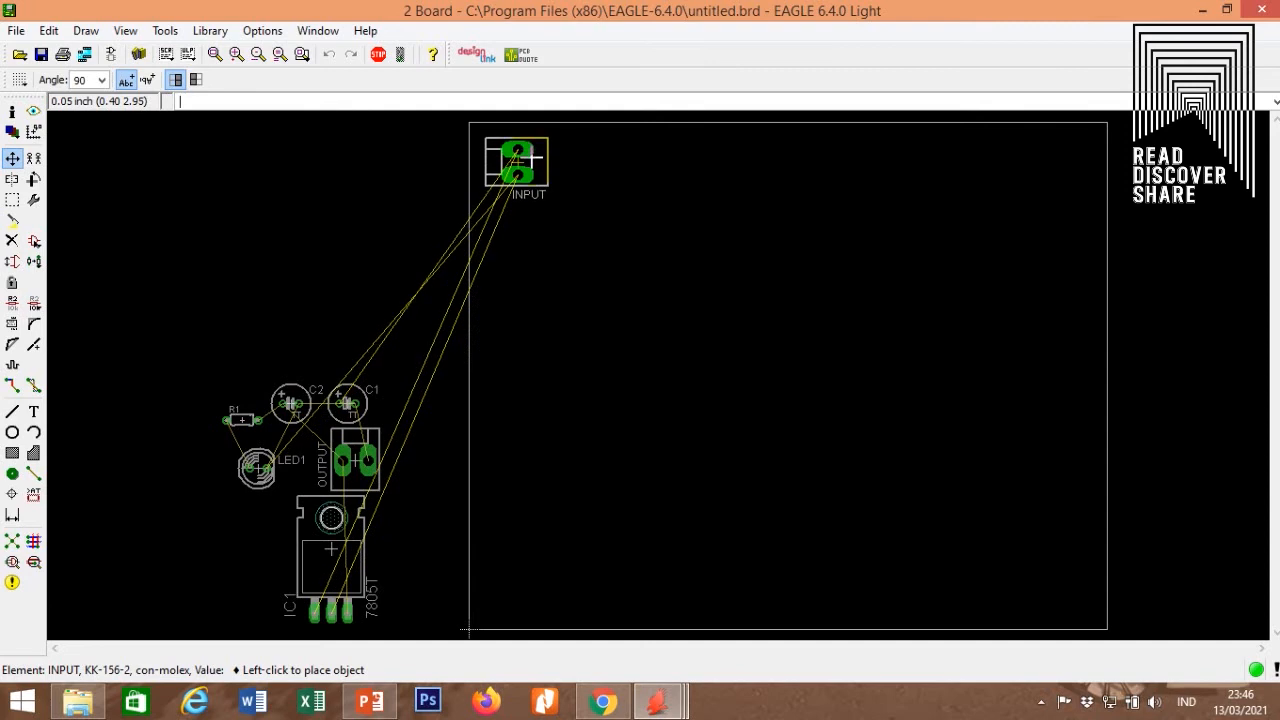
{"action": "left_click", "coordinate": [530, 158]}
{"action": "left_click", "coordinate": [356, 461]}
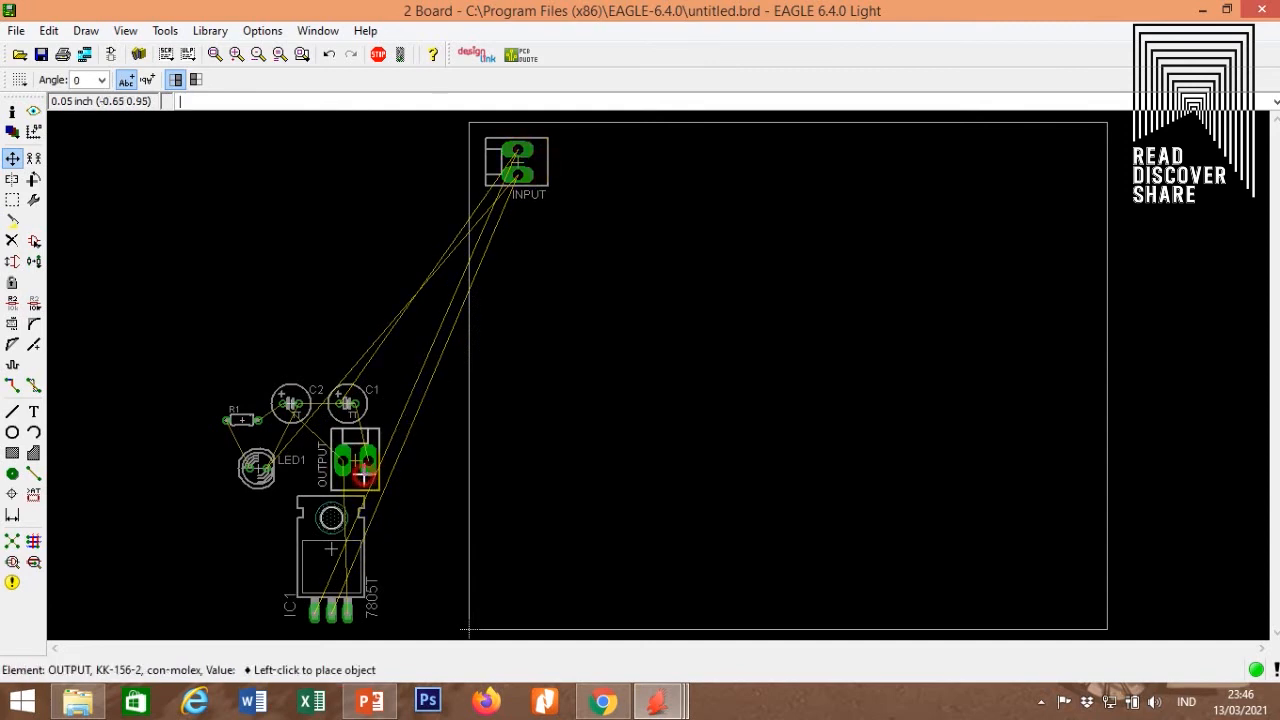
{"action": "right_click", "coordinate": [490, 290]}
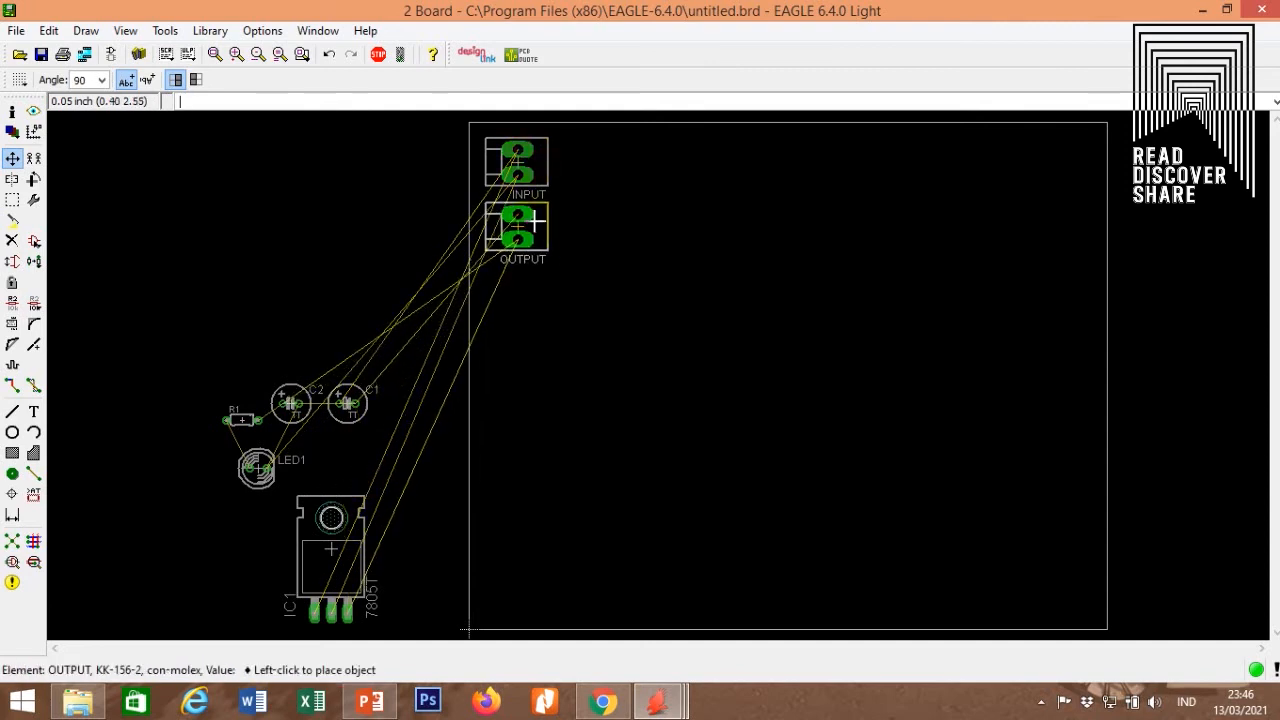
{"action": "left_click", "coordinate": [534, 229]}
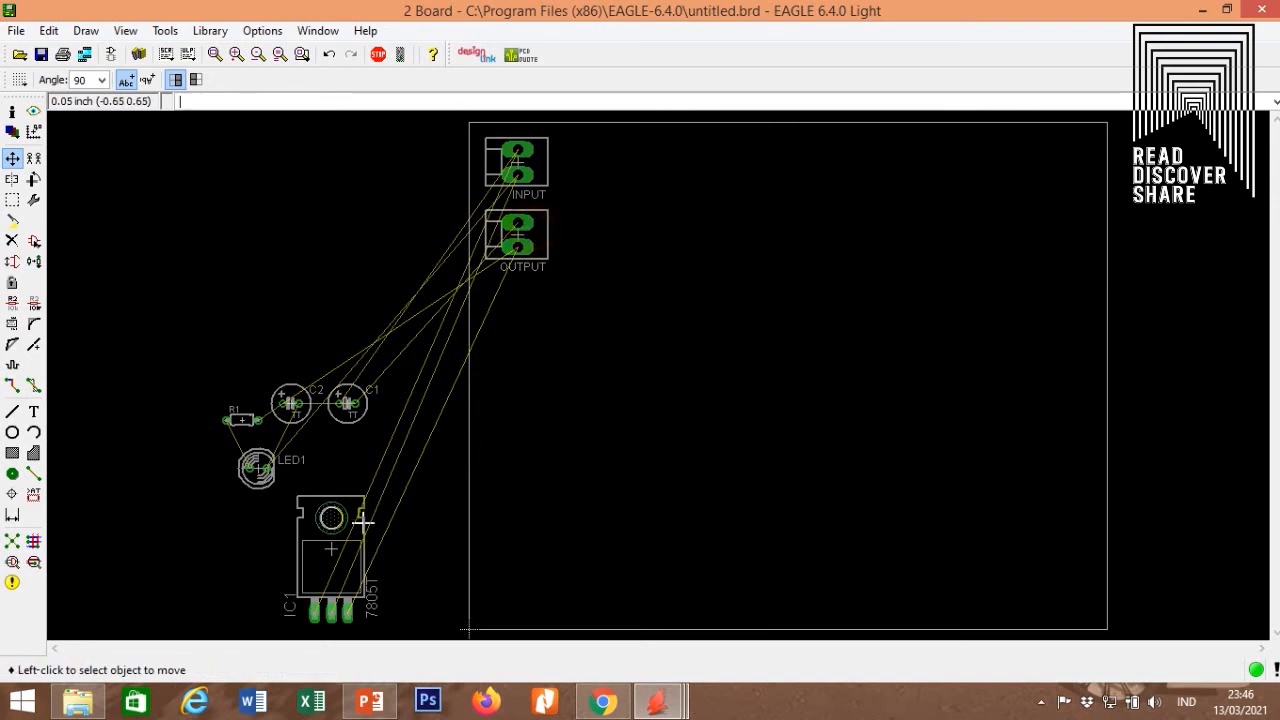
Move IC1 to the right of the INPUT header, with its body over the board's upper edge and its pins inside the outline.
{"action": "left_click", "coordinate": [353, 565]}
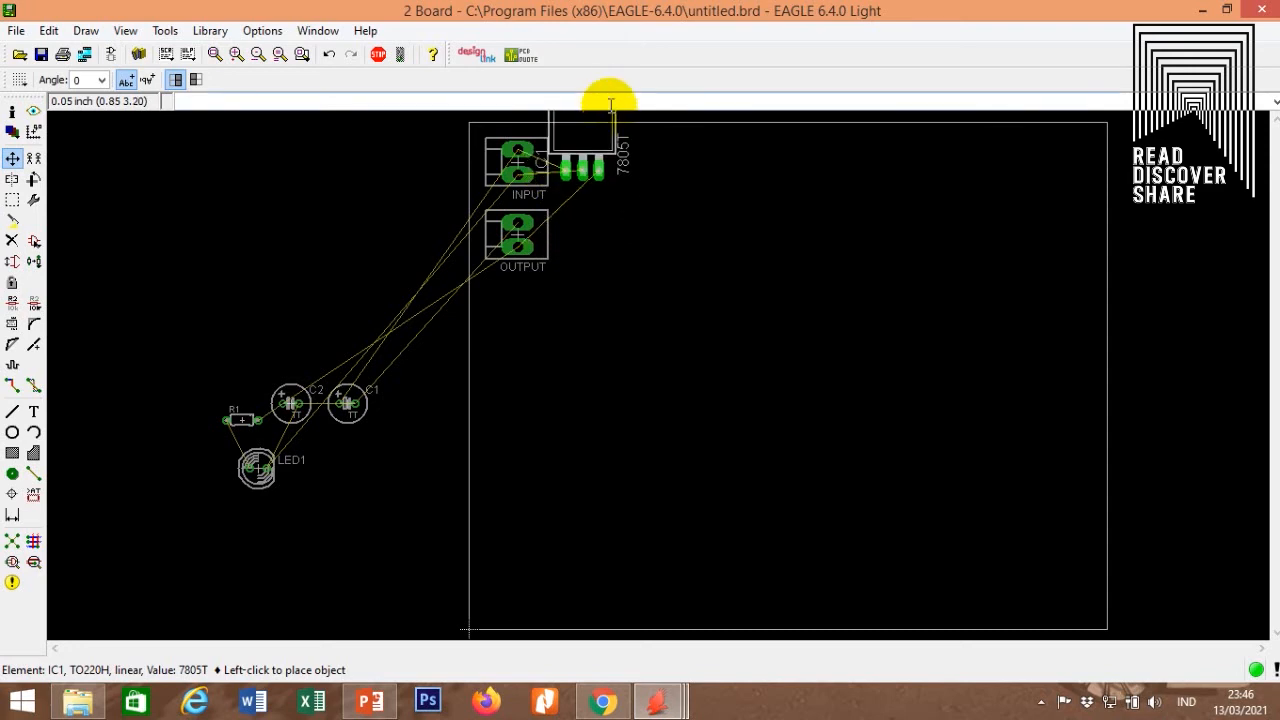
{"action": "scroll", "coordinate": [580, 300], "scroll_direction": "down", "scroll_amount": 5}
{"action": "scroll", "coordinate": [575, 263], "scroll_direction": "up", "scroll_amount": 5}
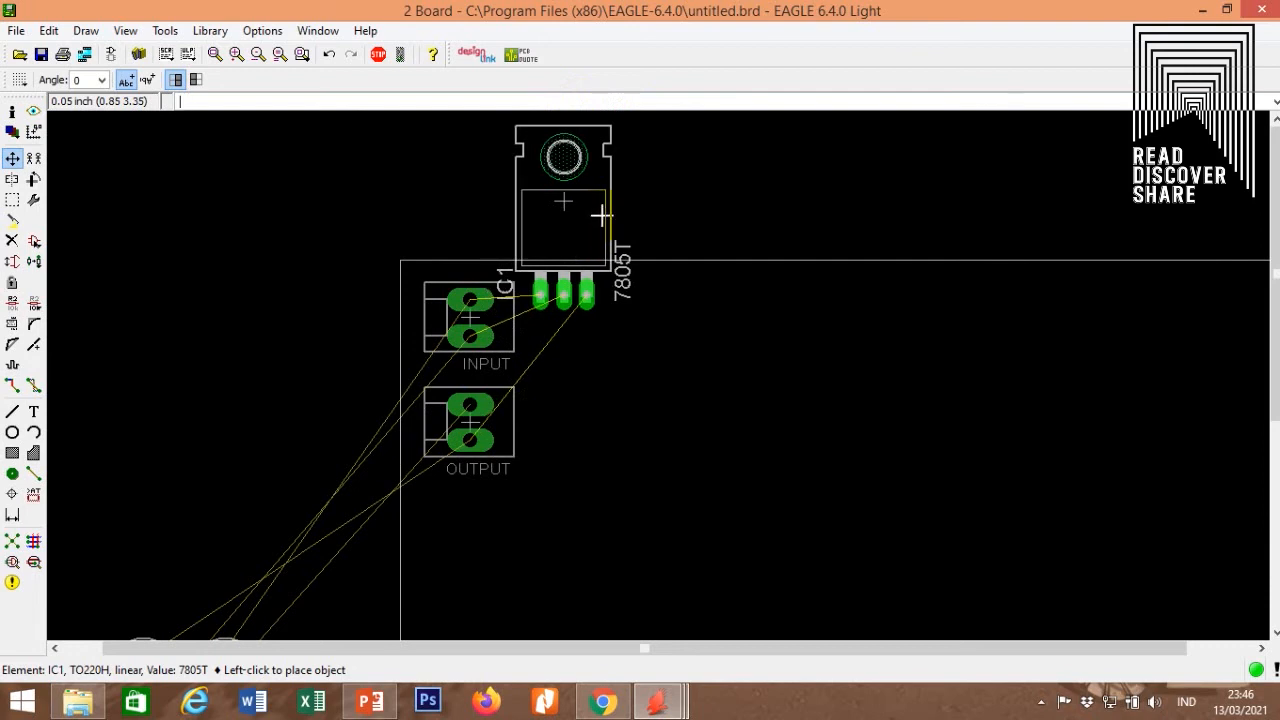
{"action": "left_click", "coordinate": [604, 214]}
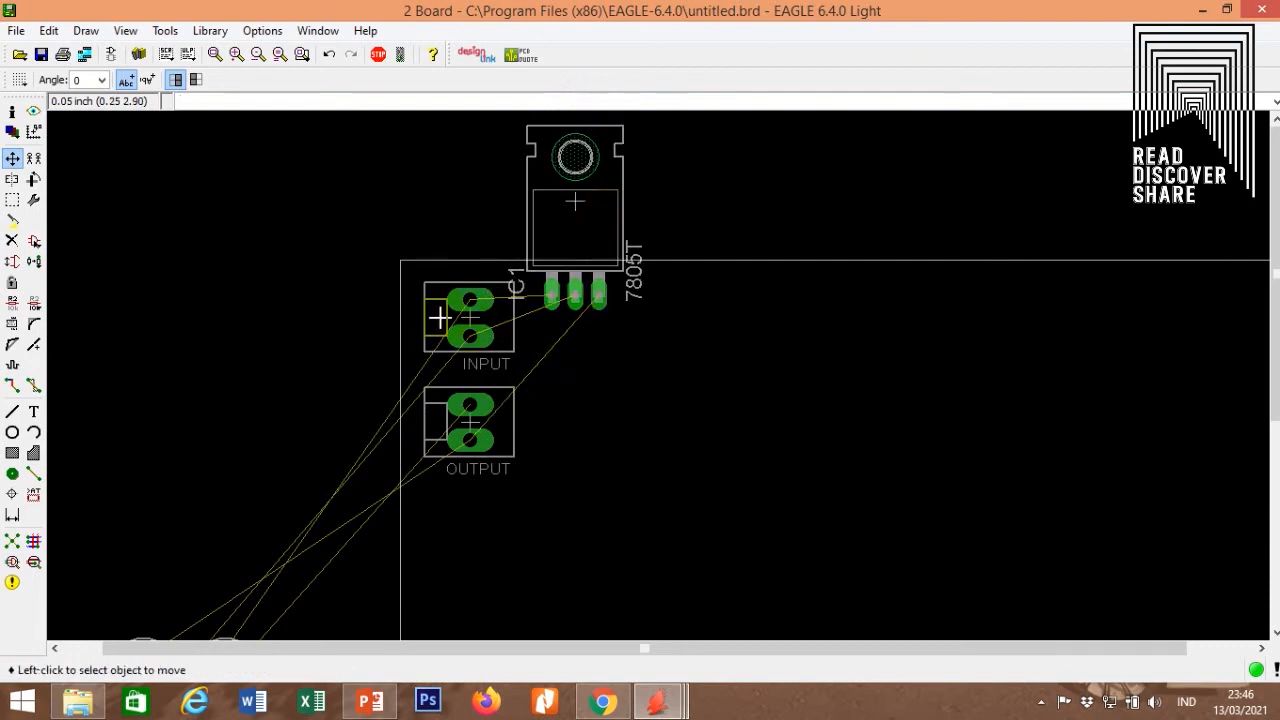
Move C1, rotated to 90°, onto the board directly below IC1's first pin.
{"action": "scroll", "coordinate": [329, 449], "scroll_direction": "down", "scroll_amount": 3}
{"action": "scroll", "coordinate": [310, 538], "scroll_direction": "up", "scroll_amount": 2}
{"action": "left_click", "coordinate": [347, 463]}
{"action": "right_click", "coordinate": [620, 268]}
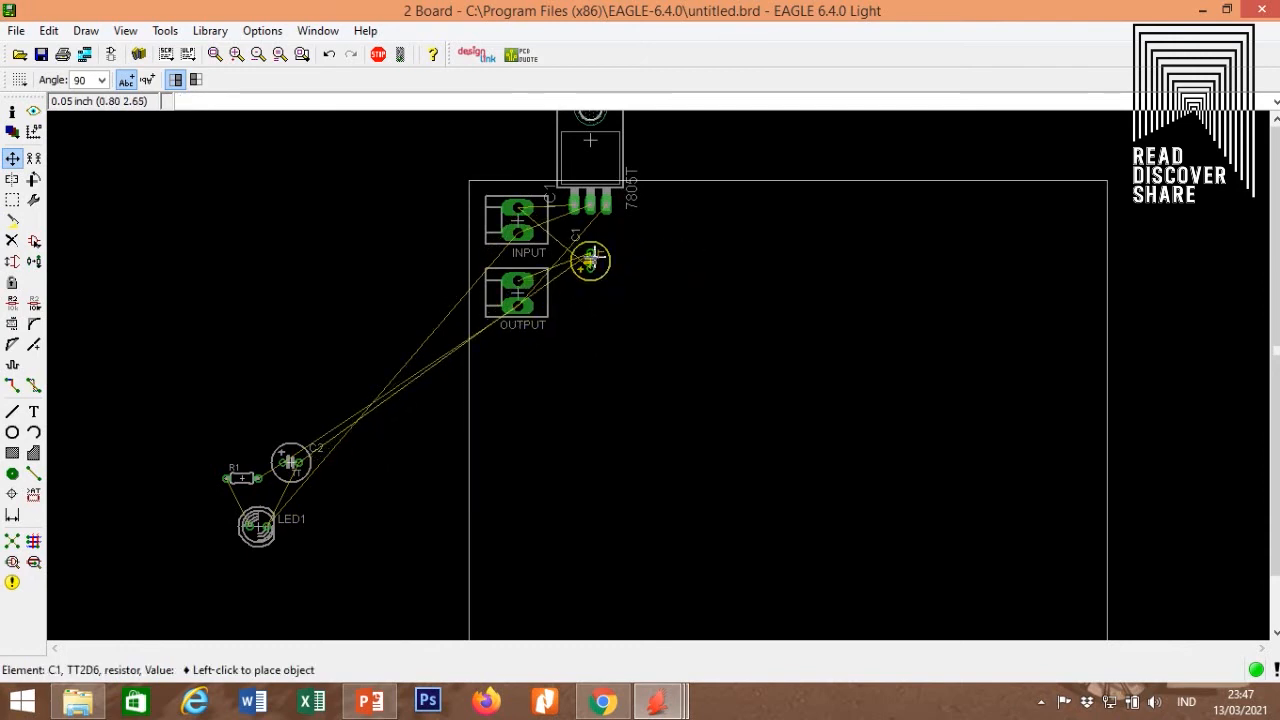
{"action": "left_click", "coordinate": [575, 244]}
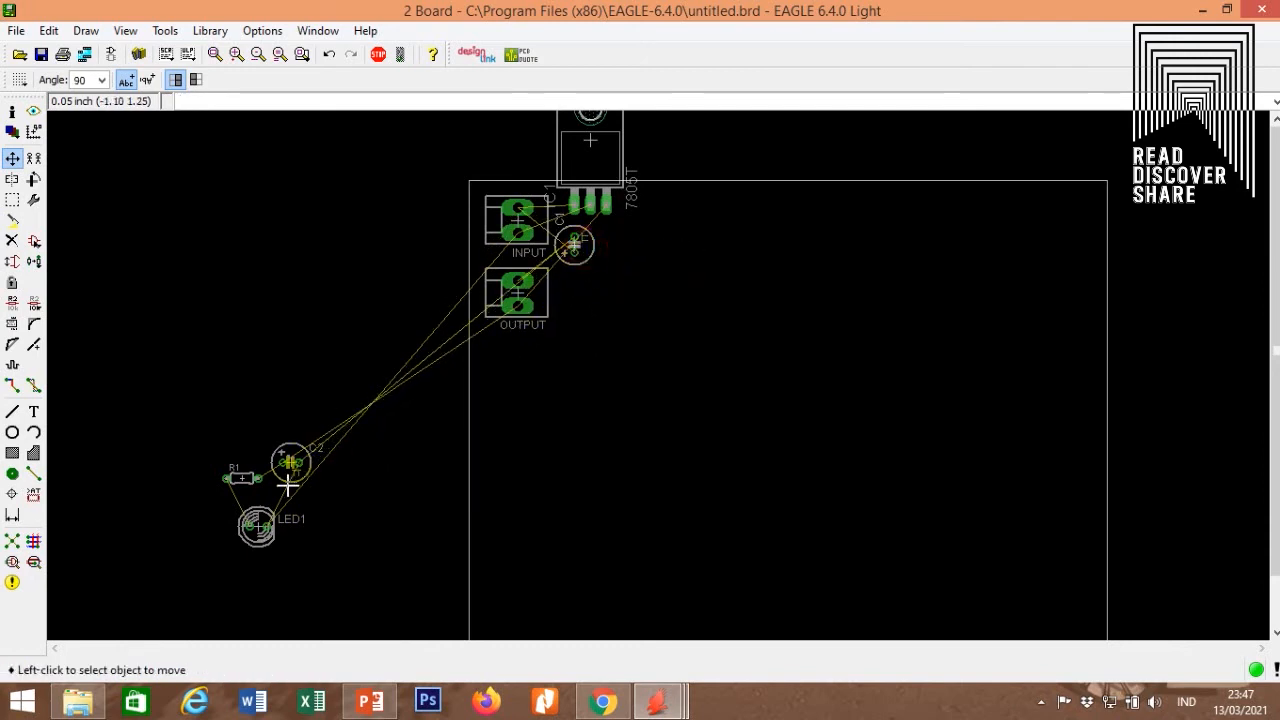
Move C2, rotated to 270°, directly below C1 and beside the OUTPUT header.
{"action": "left_click", "coordinate": [290, 468]}
{"action": "right_click", "coordinate": [604, 317]}
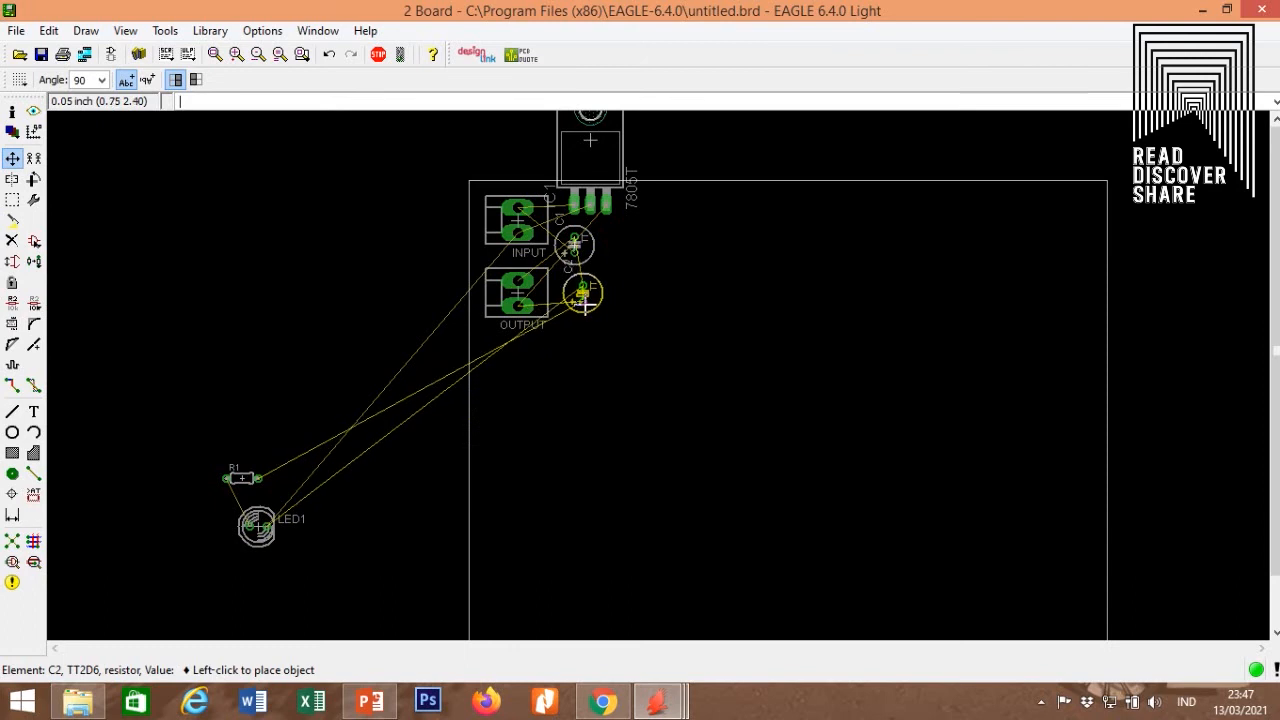
{"action": "right_click", "coordinate": [584, 308]}
{"action": "right_click", "coordinate": [585, 309]}
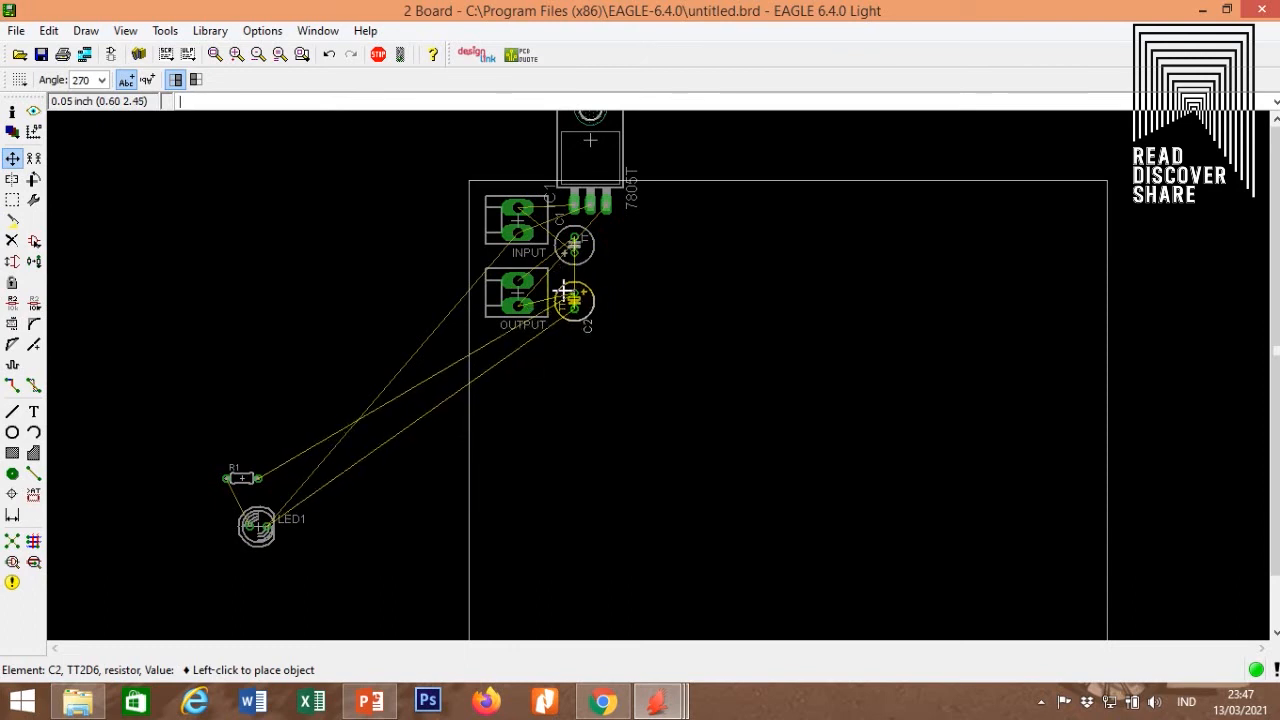
{"action": "left_click", "coordinate": [565, 293]}
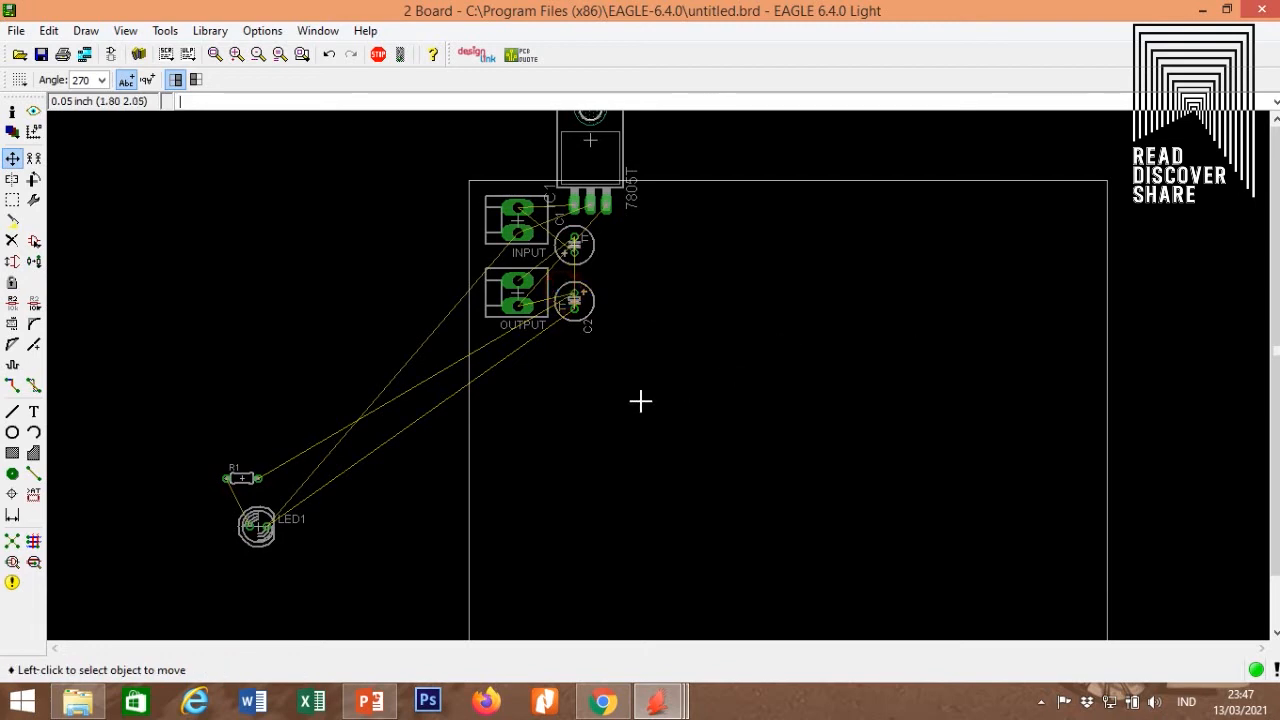
Place LED1, rotated to 270°, to the right of C2, and R1, rotated to 90°, directly above LED1.
{"action": "left_click", "coordinate": [256, 525]}
{"action": "right_click", "coordinate": [638, 300]}
{"action": "right_click", "coordinate": [638, 300]}
{"action": "right_click", "coordinate": [636, 300]}
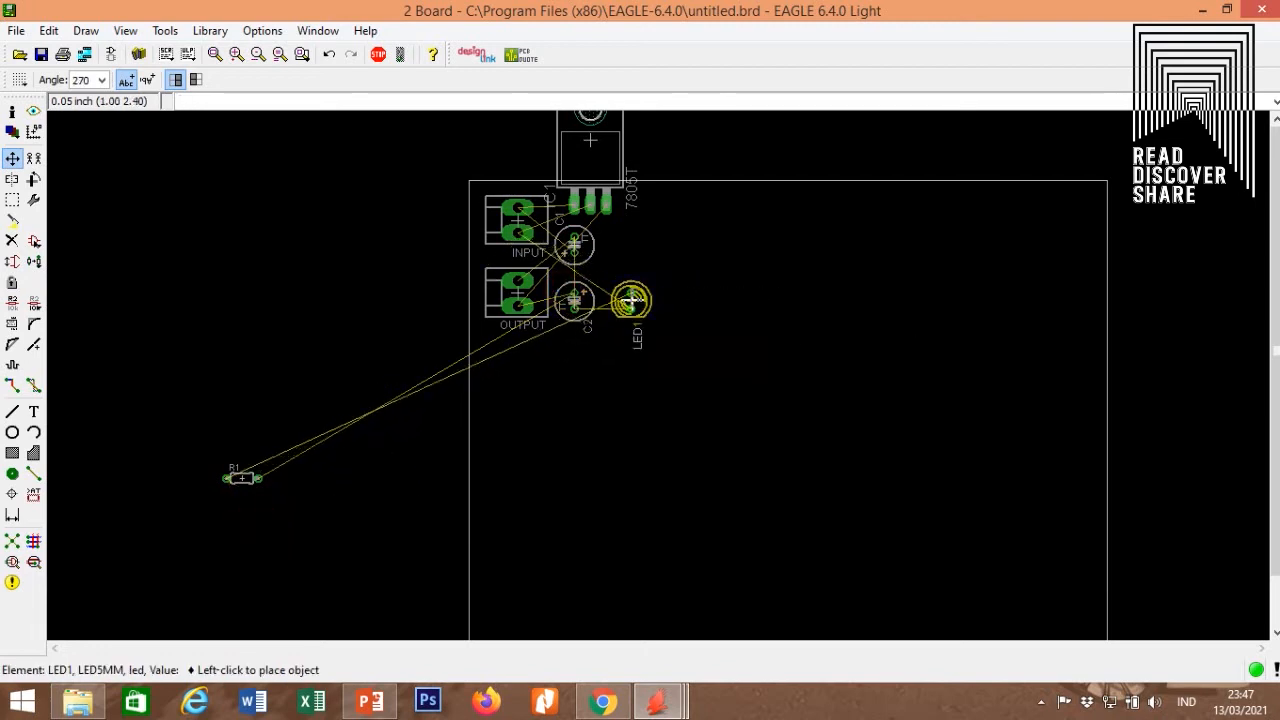
{"action": "left_click", "coordinate": [630, 300]}
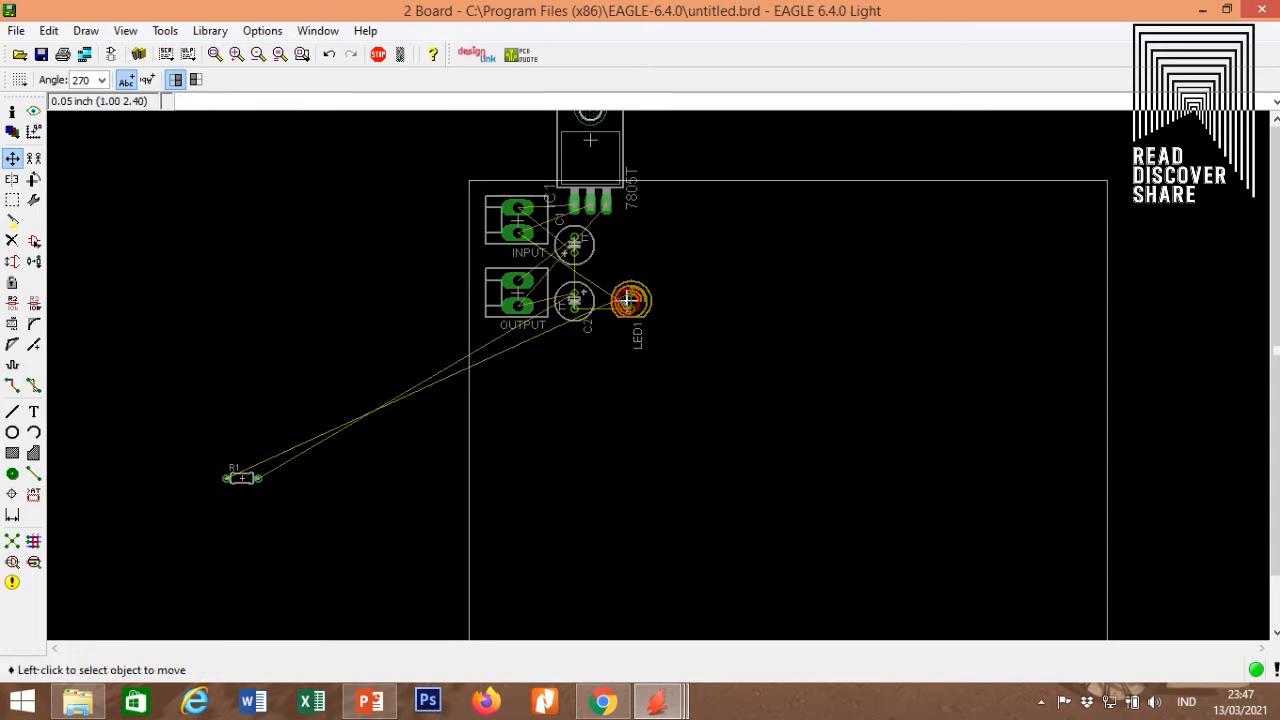
{"action": "left_click", "coordinate": [242, 478]}
{"action": "right_click", "coordinate": [632, 260]}
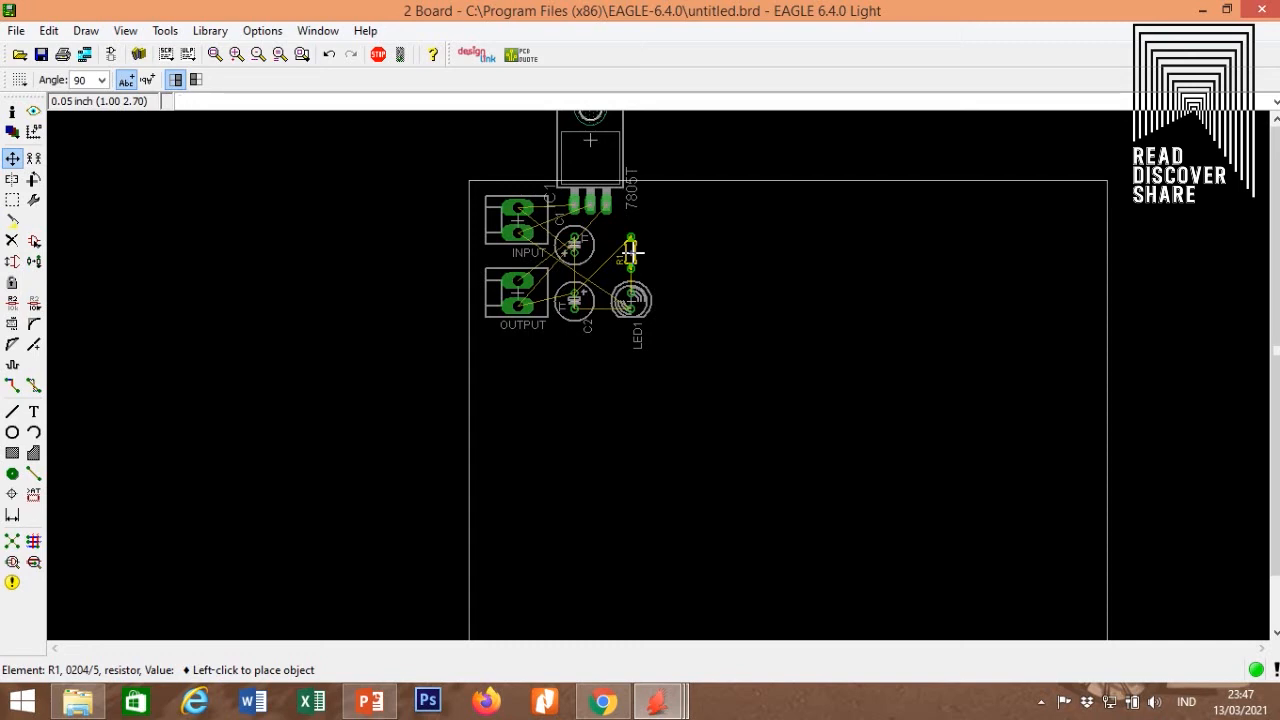
{"action": "left_click", "coordinate": [630, 248]}
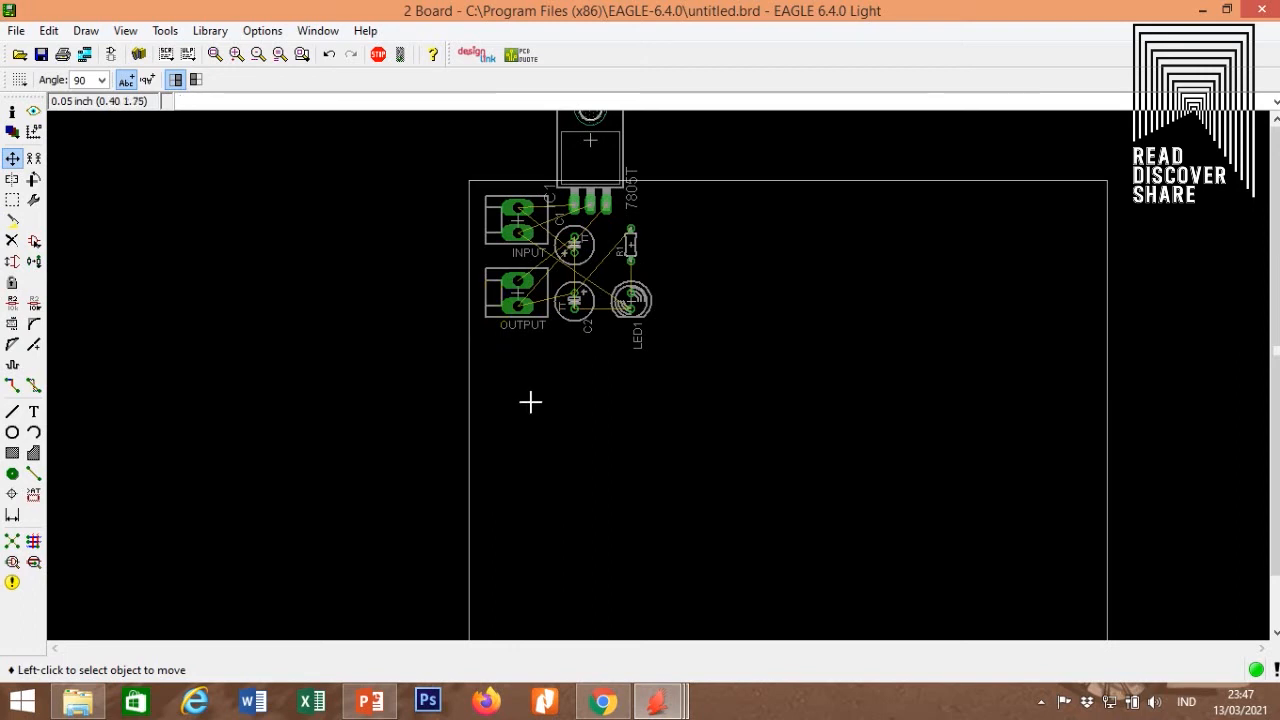
Autoroute the board with the preferred direction set to N/A for the top layer and vertical (|) for the bottom layer.
{"action": "left_click", "coordinate": [34, 543]}
{"action": "left_click", "coordinate": [34, 543]}
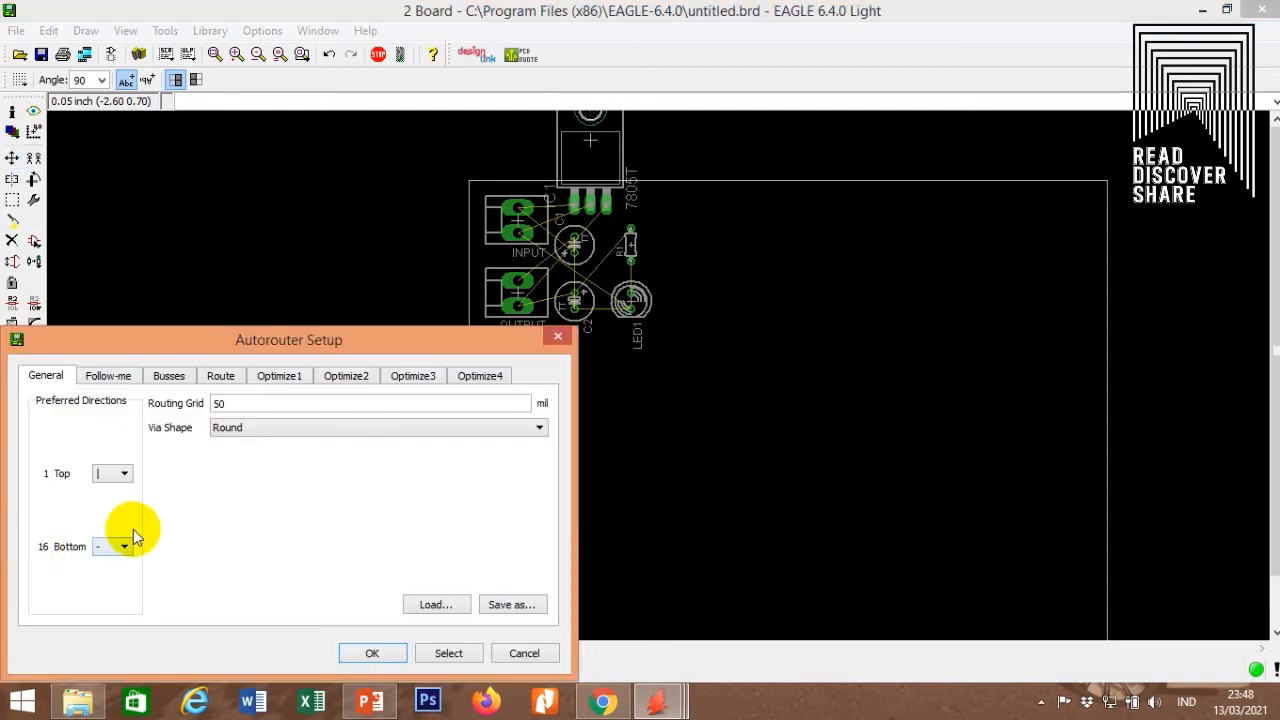
{"action": "left_click", "coordinate": [123, 480]}
{"action": "left_click", "coordinate": [104, 549]}
{"action": "left_click", "coordinate": [115, 548]}
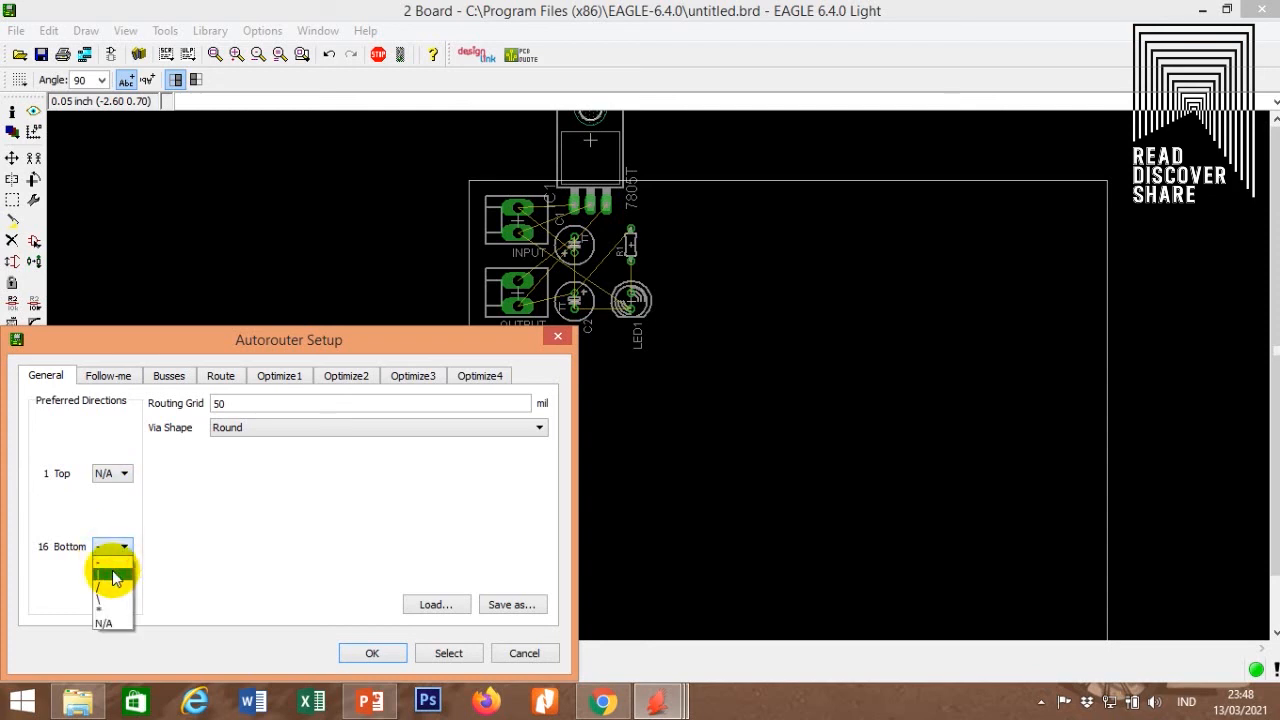
{"action": "left_click", "coordinate": [113, 574]}
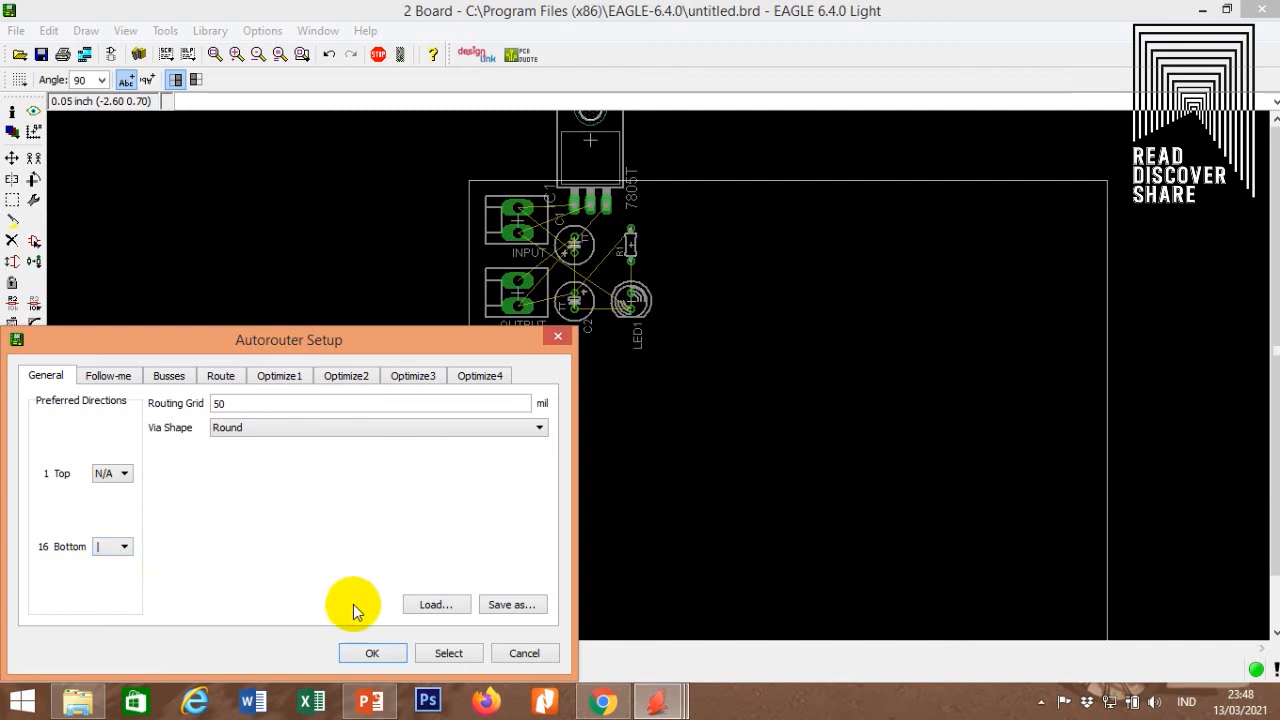
{"action": "left_click", "coordinate": [375, 653]}
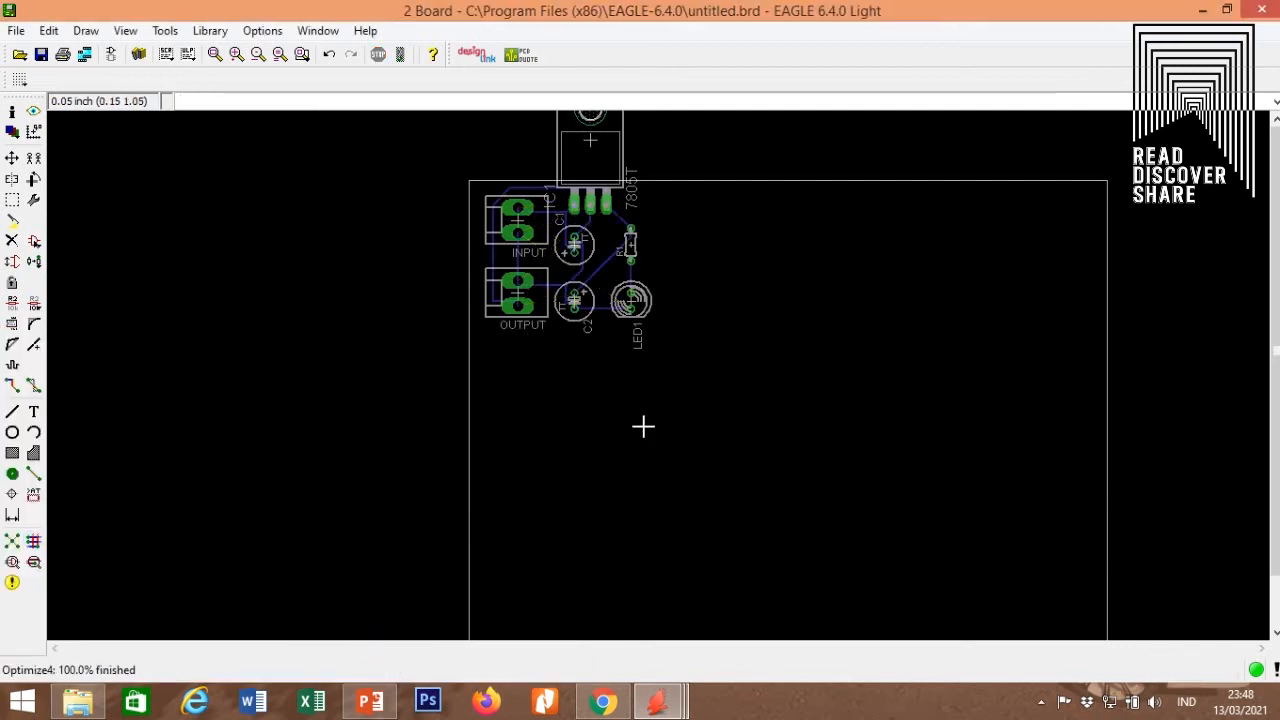
Undo the autorouting of the board.
{"action": "scroll", "coordinate": [557, 263], "scroll_direction": "up", "scroll_amount": 5}
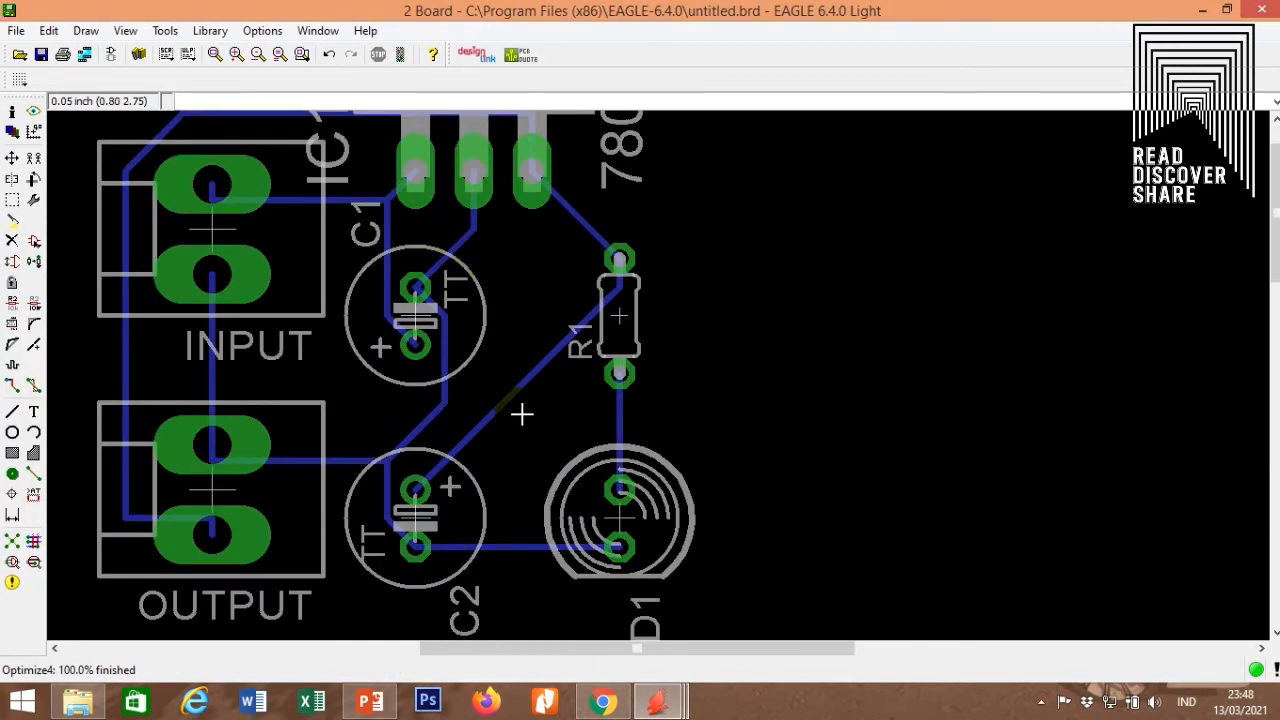
{"action": "scroll", "coordinate": [452, 450], "scroll_direction": "down", "scroll_amount": 1}
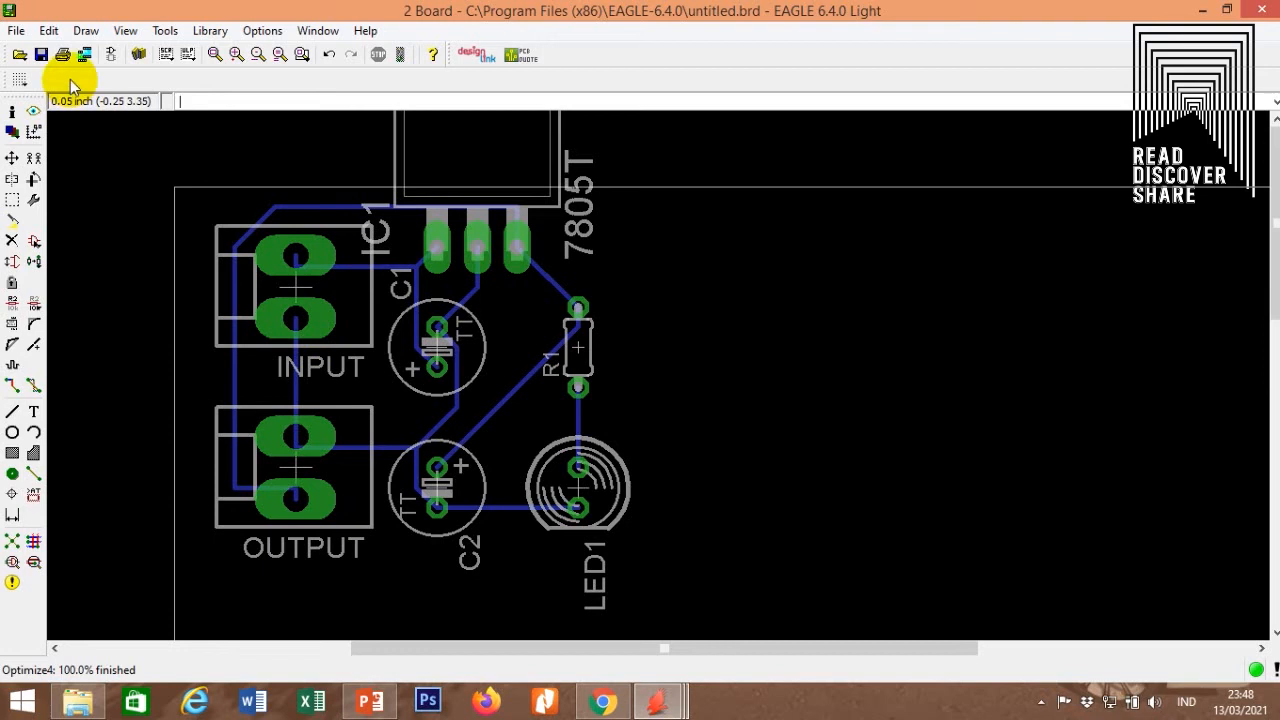
{"action": "left_click", "coordinate": [48, 30]}
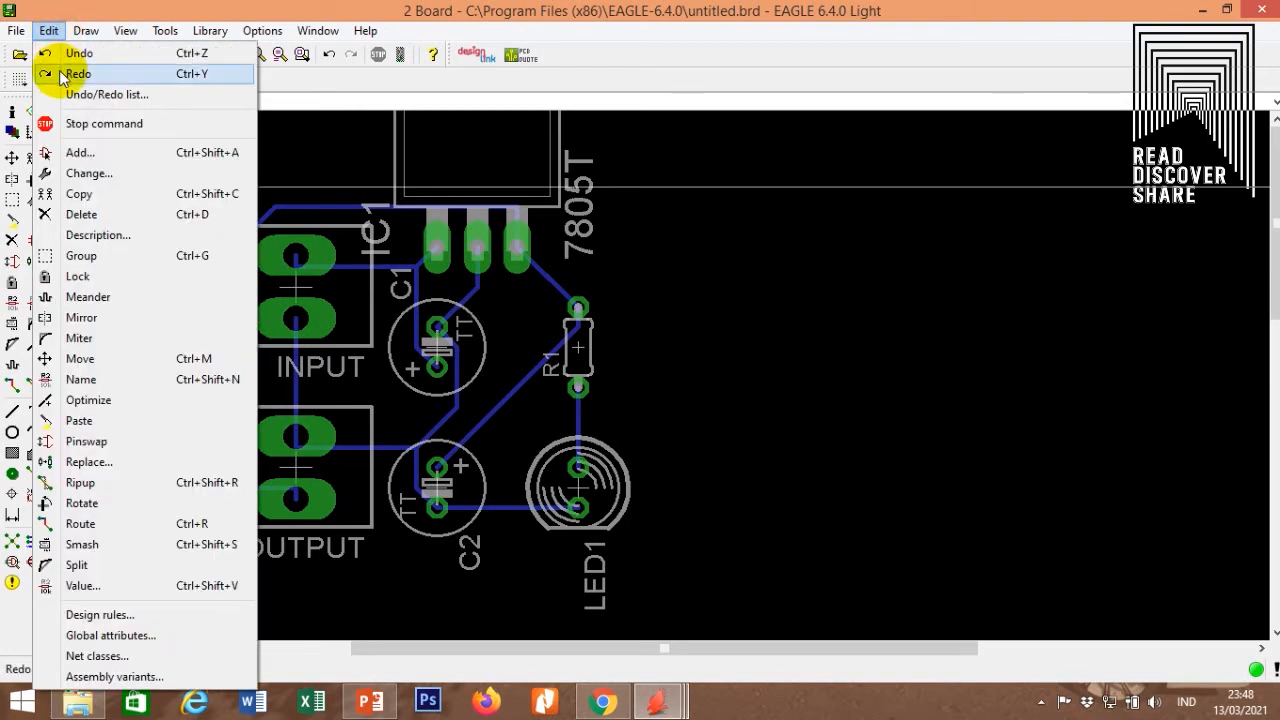
{"action": "left_click", "coordinate": [57, 58]}
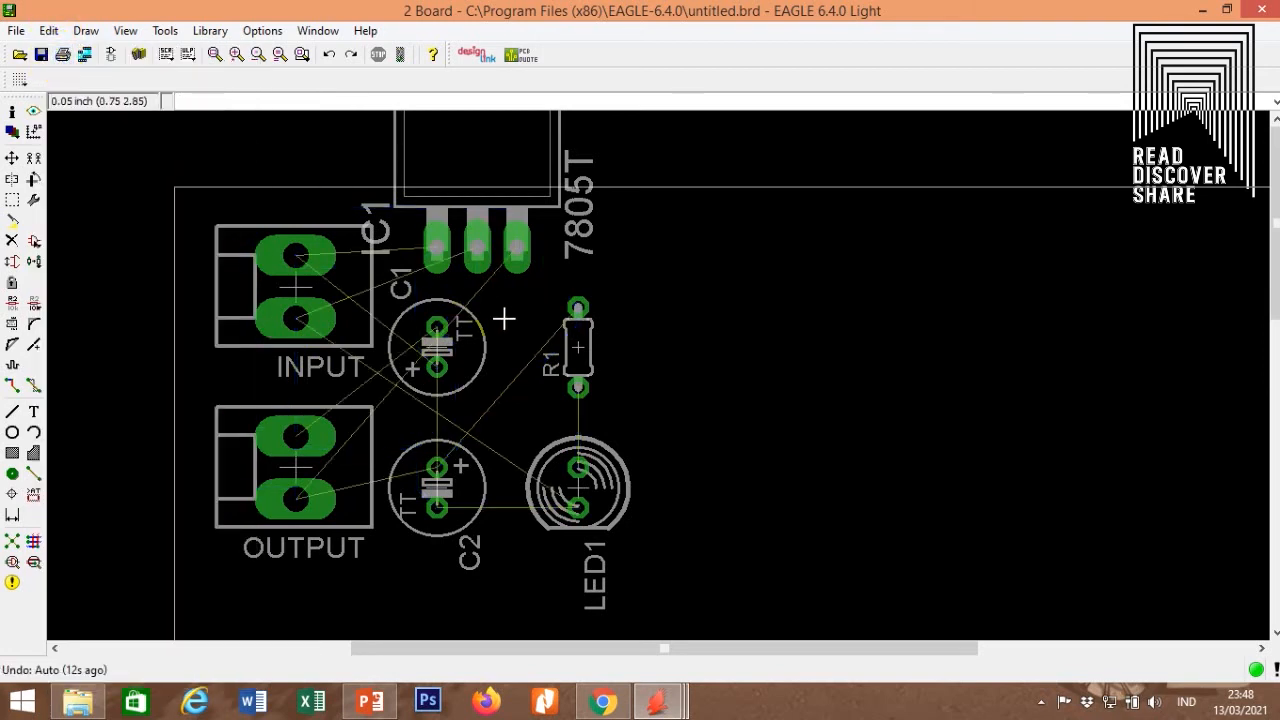
Route a bottom-layer trace from the INPUT header's upper pad to IC1's first pin.
{"action": "left_click", "coordinate": [13, 390]}
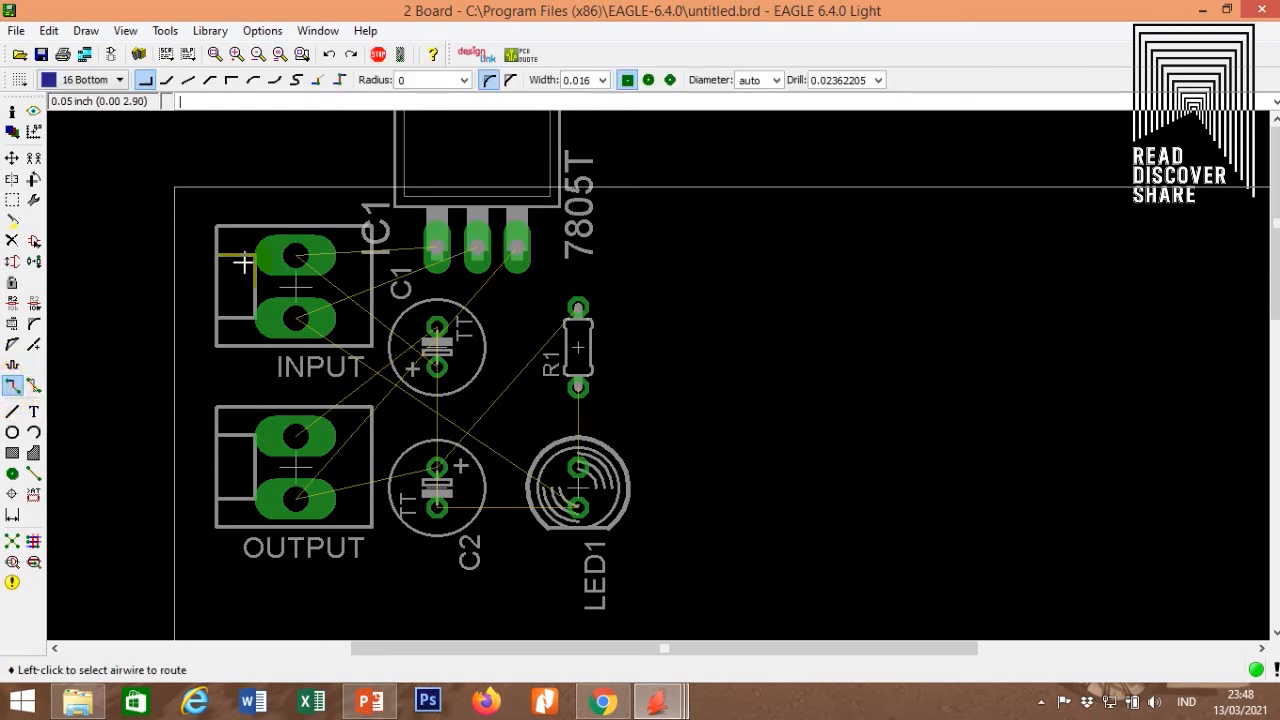
{"action": "left_click", "coordinate": [300, 256]}
{"action": "left_click", "coordinate": [300, 256]}
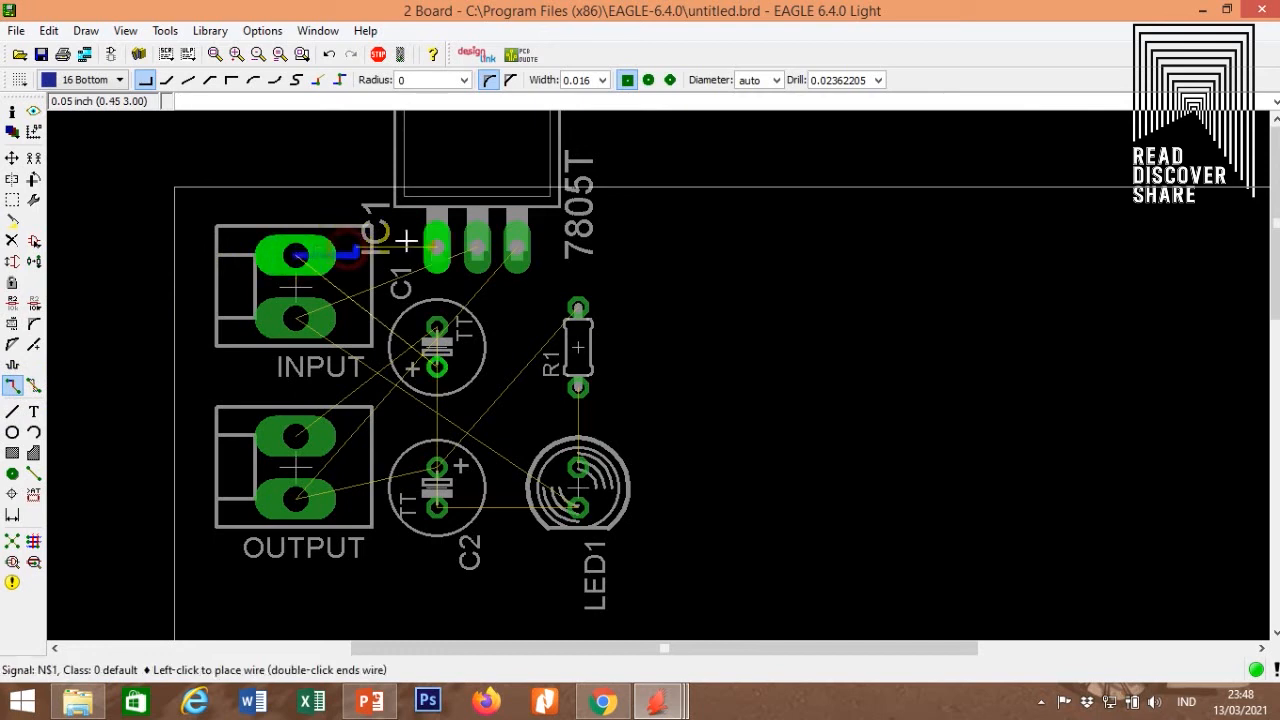
{"action": "left_click", "coordinate": [436, 248]}
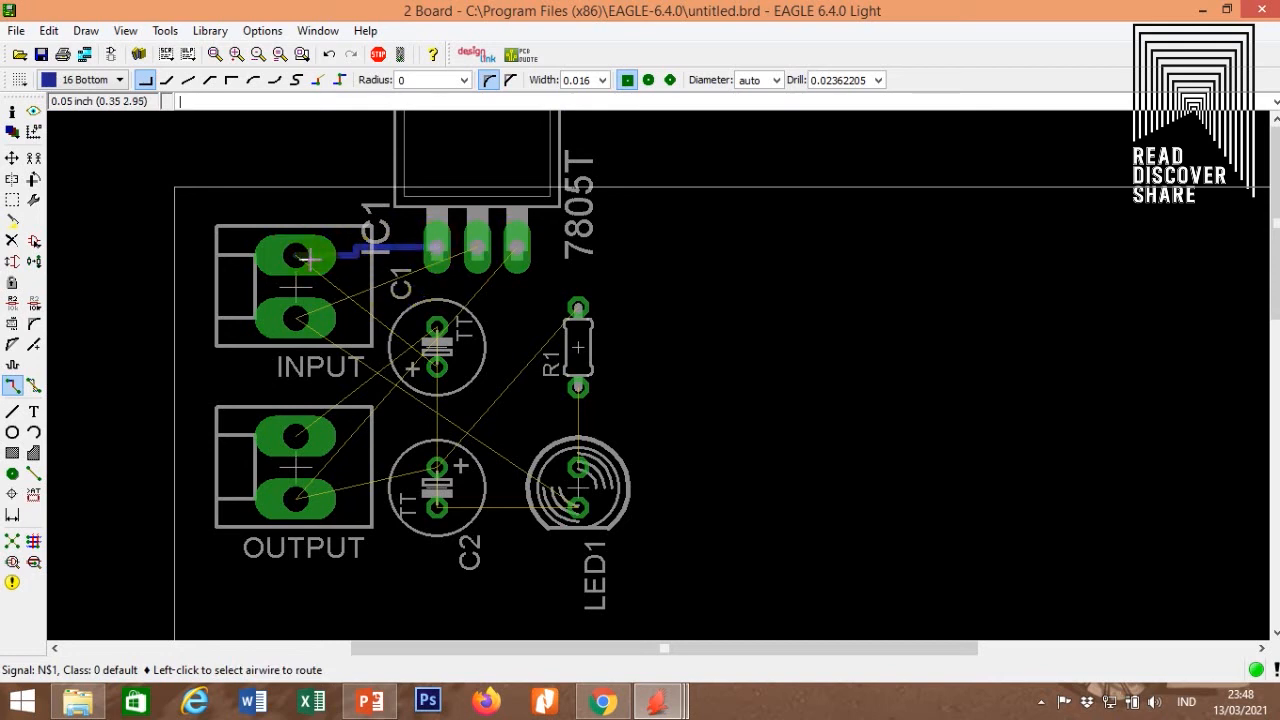
{"action": "left_click", "coordinate": [298, 258]}
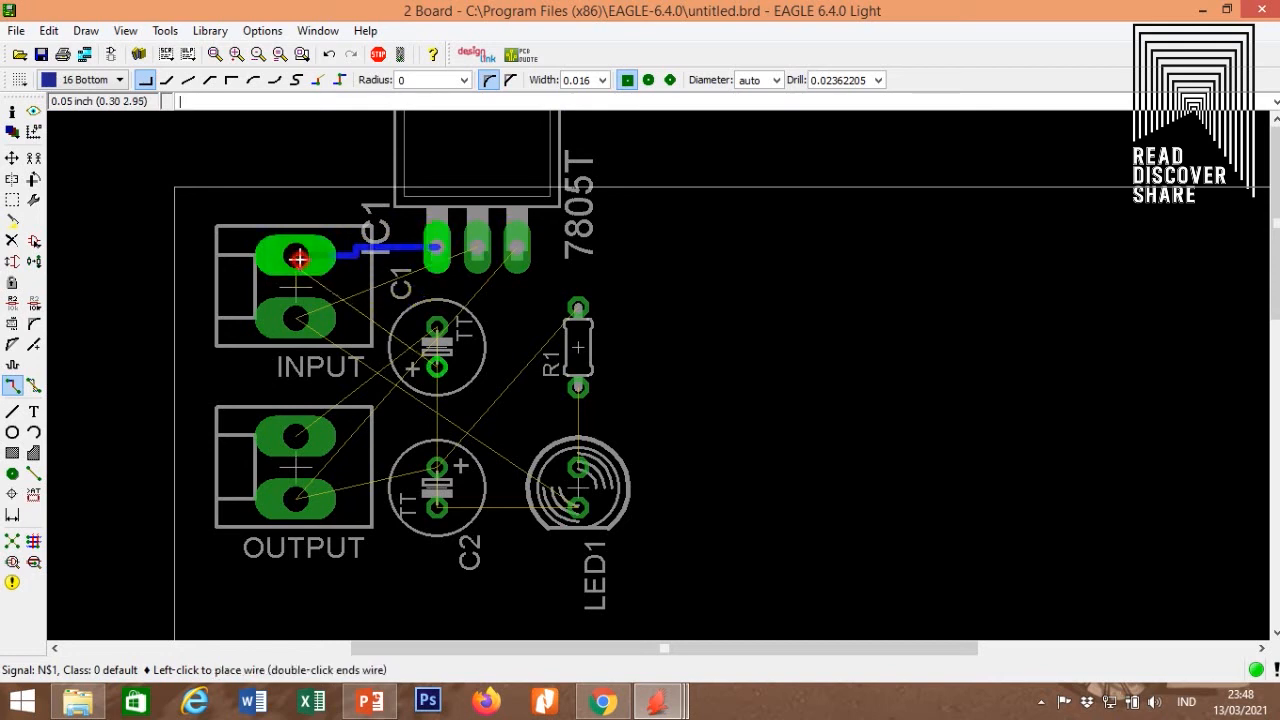
{"action": "left_click", "coordinate": [357, 258]}
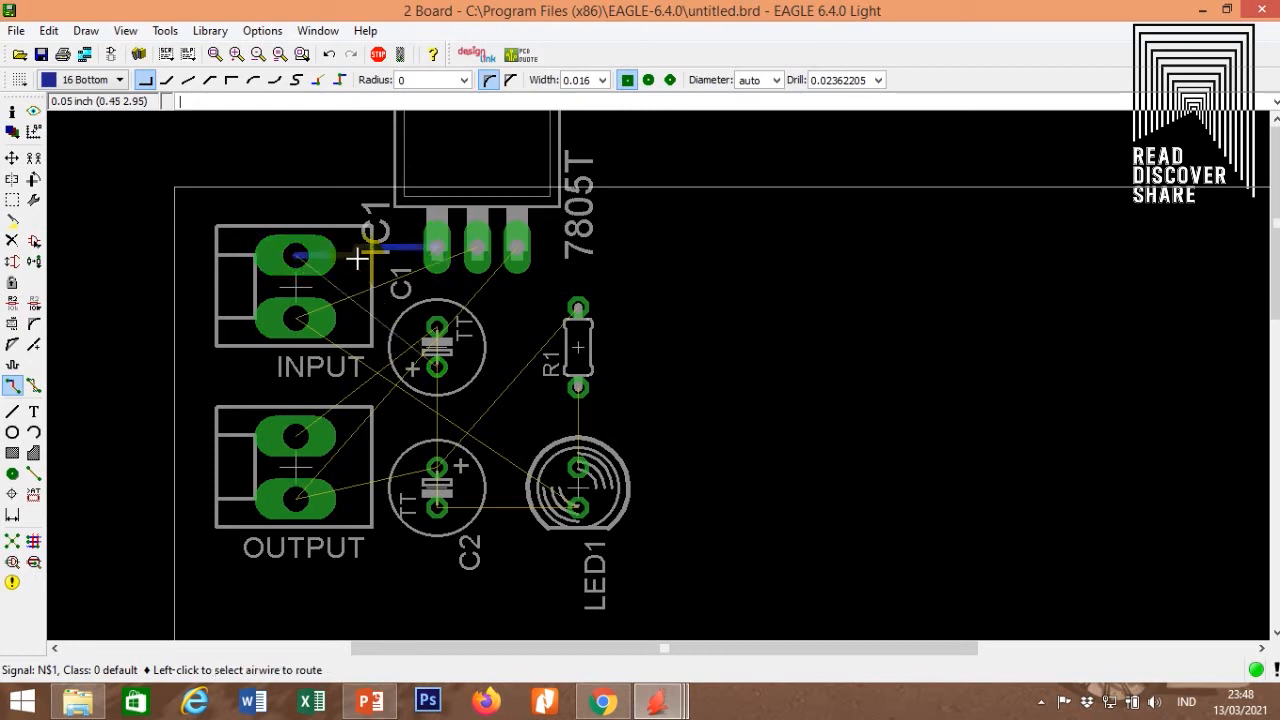
Route a bottom-layer trace with angled bends from C1's positive pad around its left side up to IC1's first pin.
{"action": "left_click", "coordinate": [409, 350]}
{"action": "left_click", "coordinate": [411, 352]}
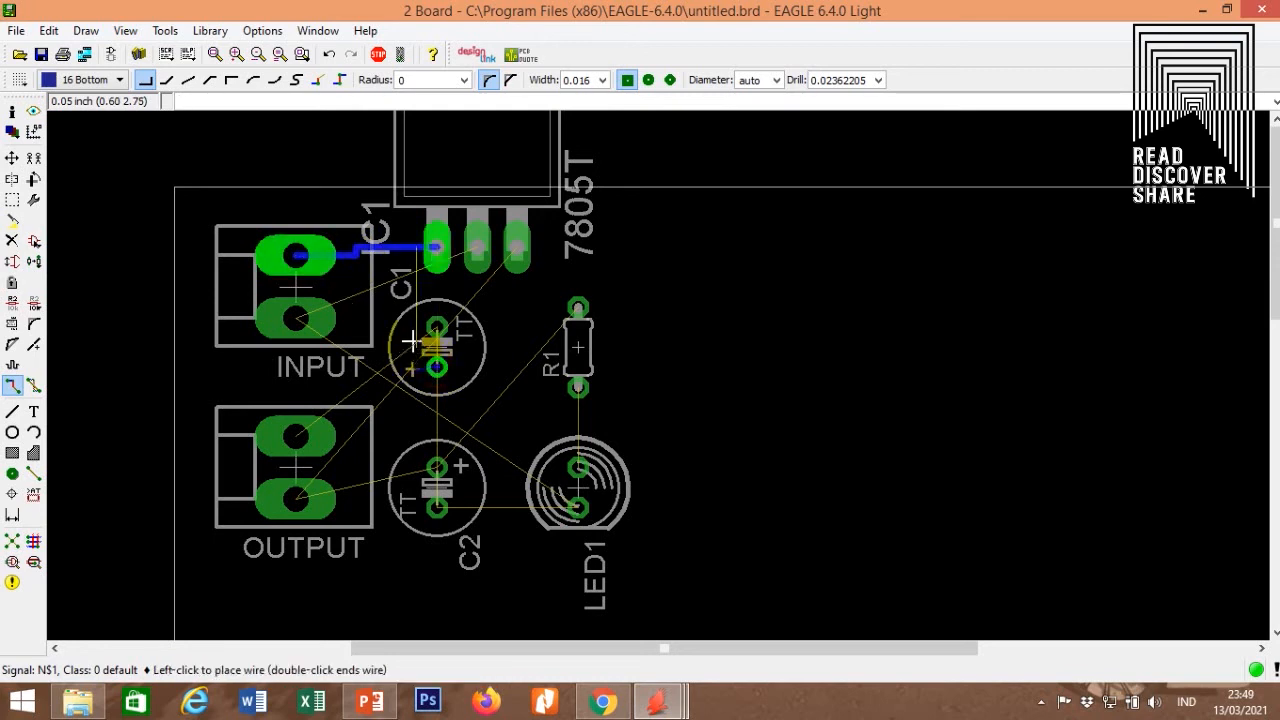
{"action": "right_click", "coordinate": [402, 348]}
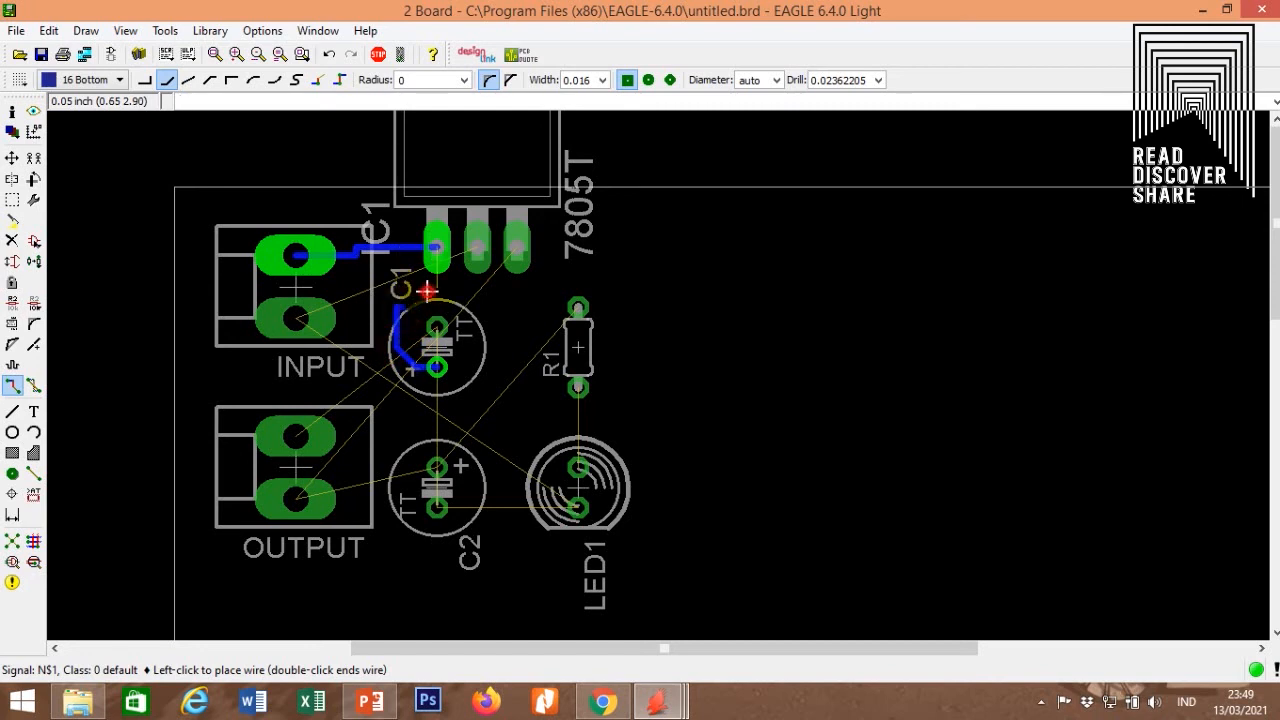
{"action": "left_click", "coordinate": [436, 250]}
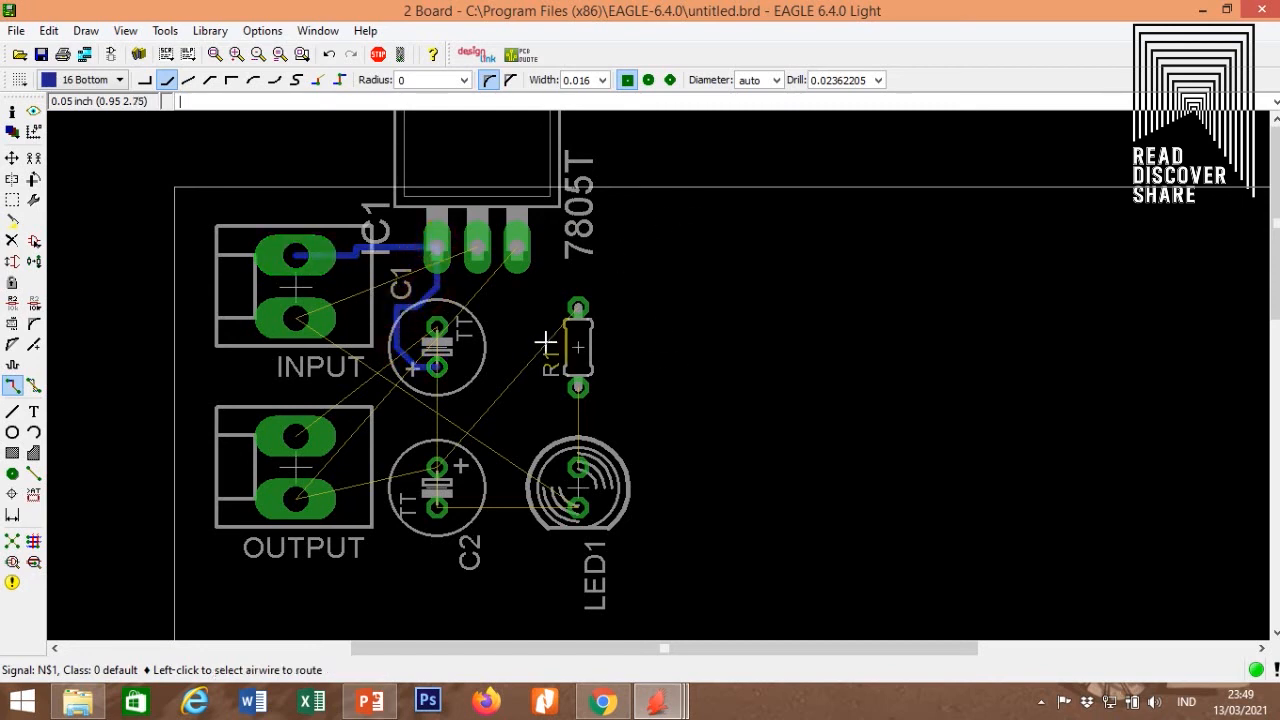
Route a bottom-layer trace from the INPUT header's lower pad around its left side and over its top to IC1's middle pin.
{"action": "left_click", "coordinate": [300, 320]}
{"action": "left_click", "coordinate": [300, 320]}
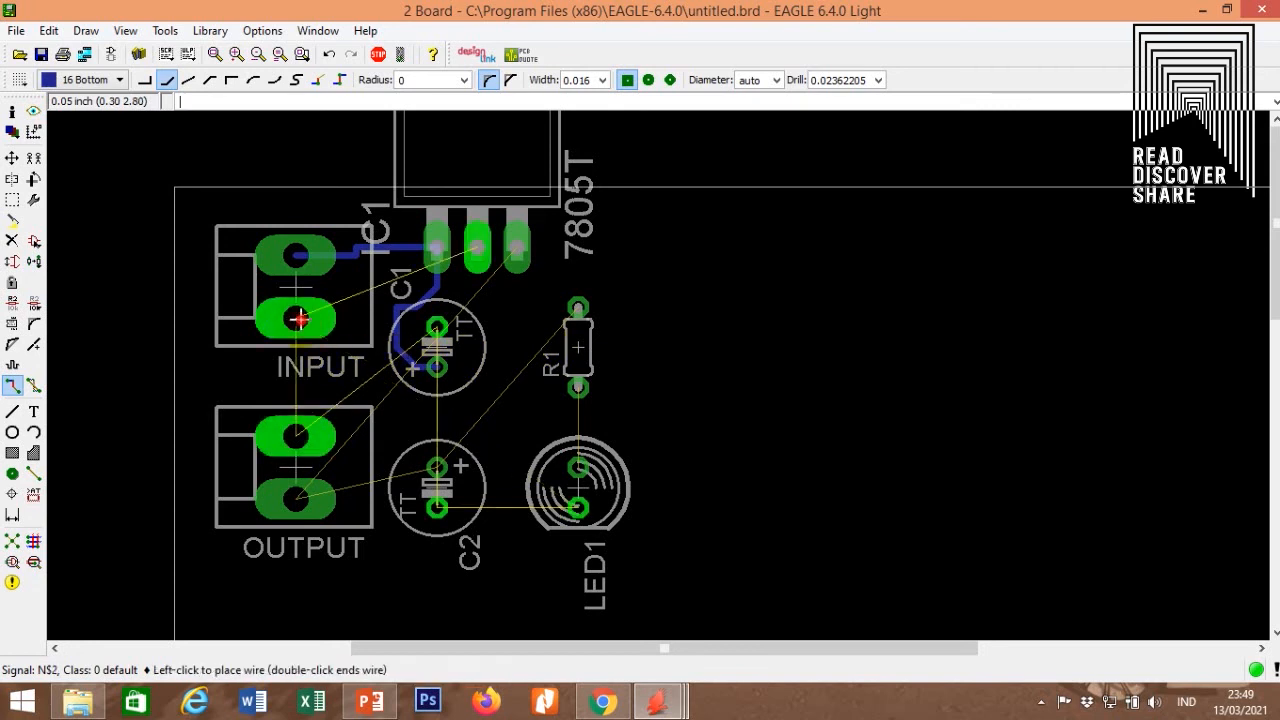
{"action": "left_click", "coordinate": [231, 315]}
{"action": "left_click", "coordinate": [250, 208]}
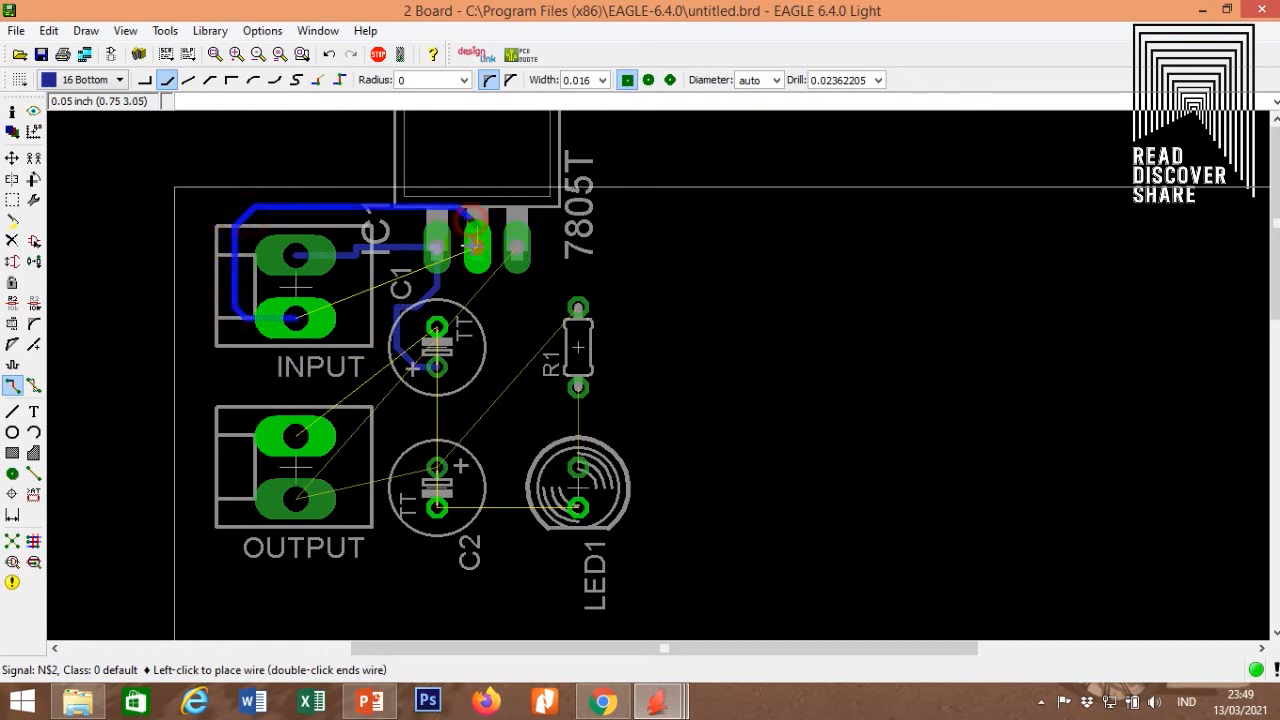
{"action": "left_click", "coordinate": [476, 220]}
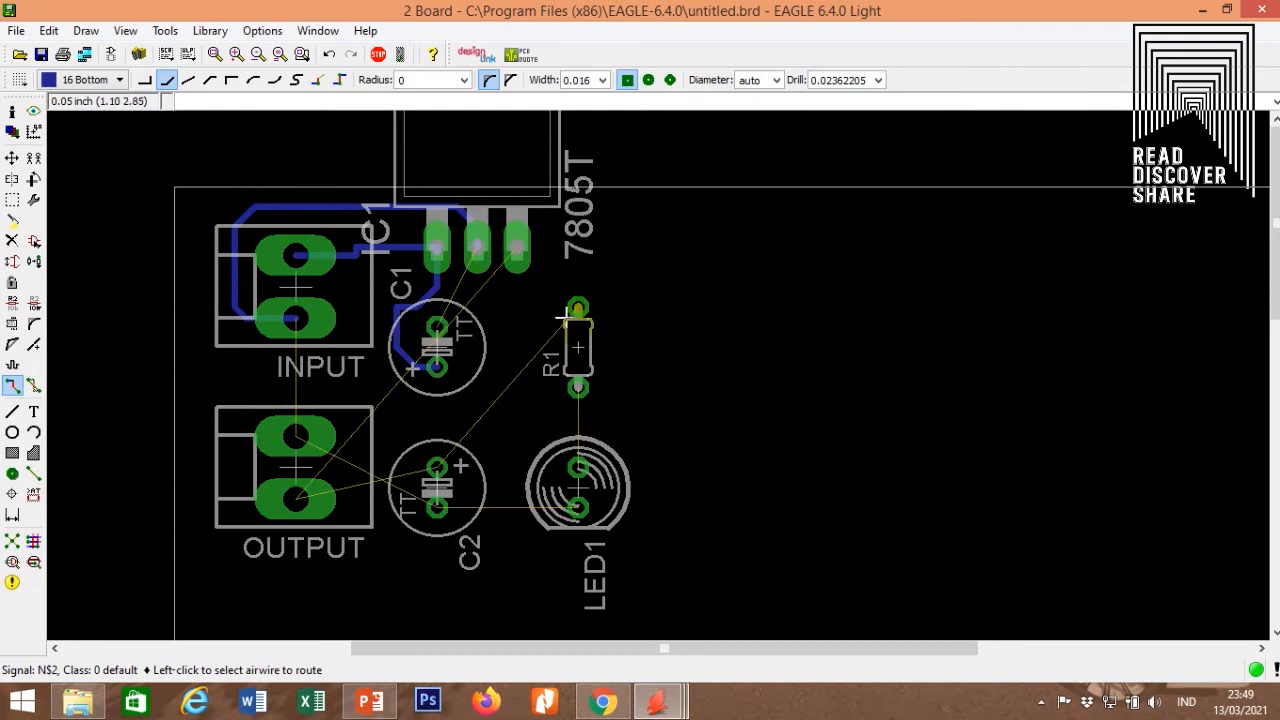
Route bottom-layer traces from IC1's middle pin to C1's upper pad and from the INPUT header's lower pad to the OUTPUT header's upper pad.
{"action": "left_click", "coordinate": [477, 246]}
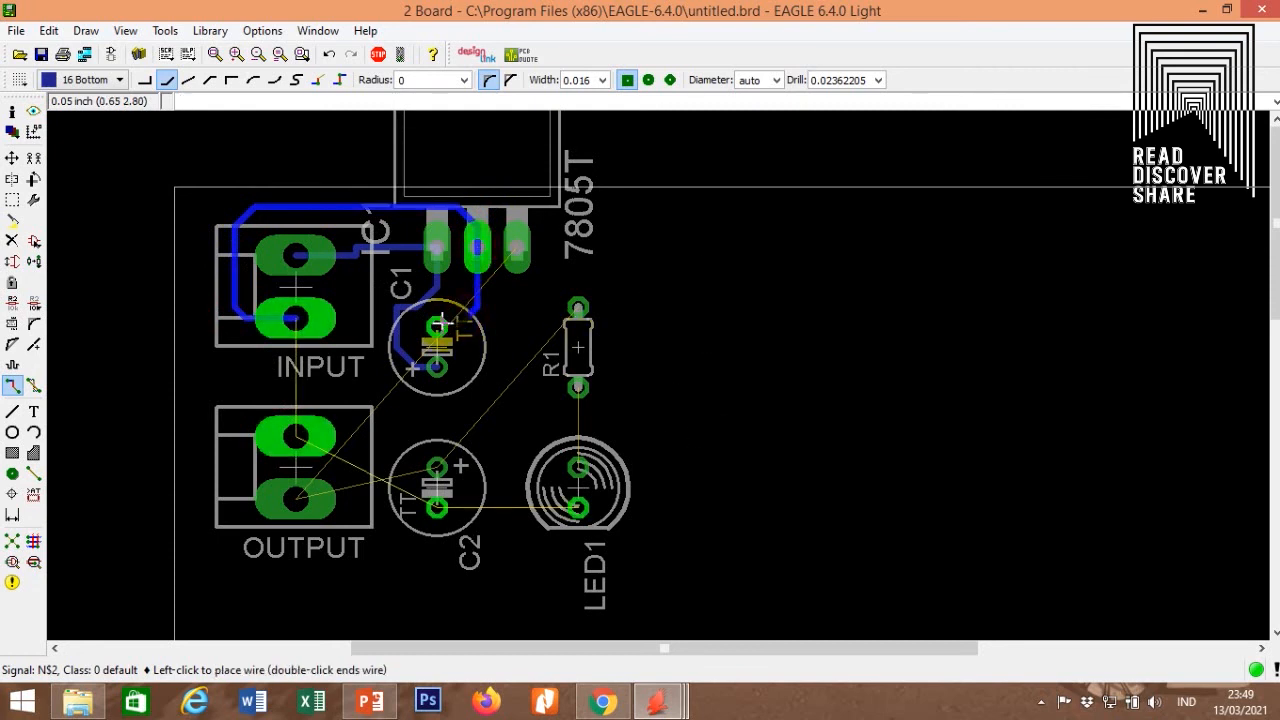
{"action": "left_click", "coordinate": [445, 325]}
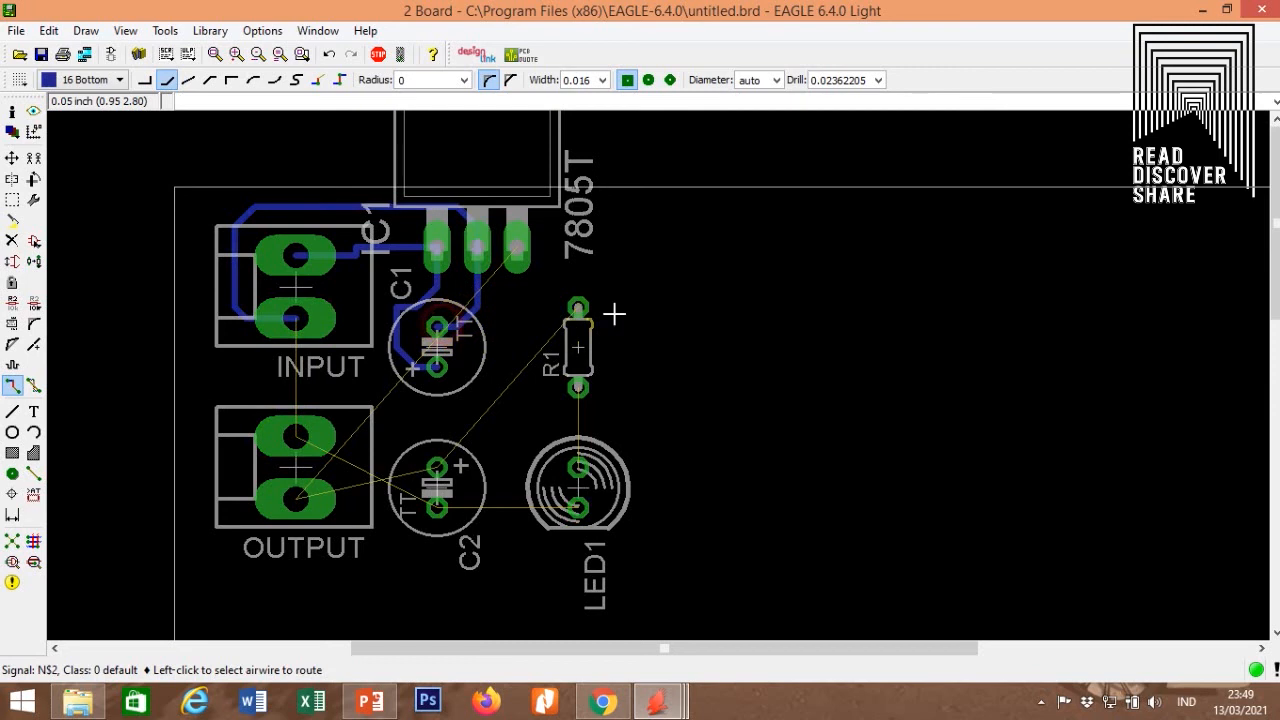
{"action": "left_click", "coordinate": [295, 325]}
{"action": "left_click", "coordinate": [294, 436]}
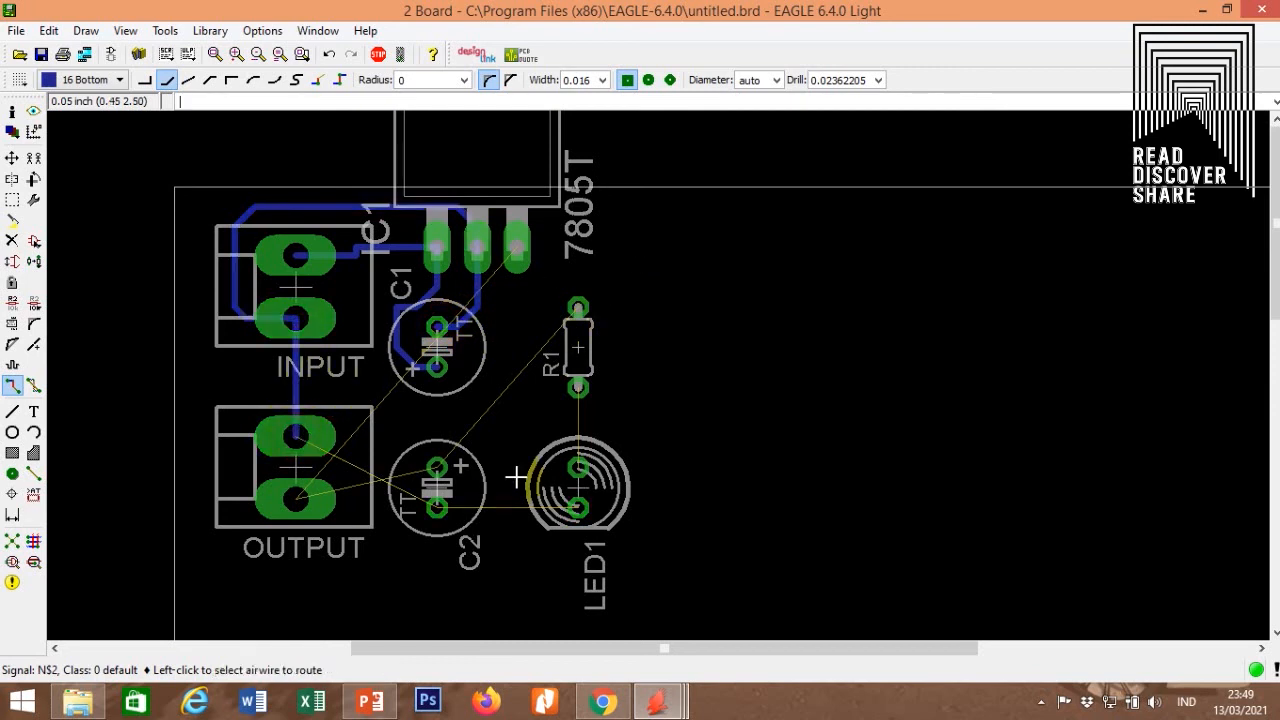
Route bottom-layer traces from C2's lower pad to LED1's lower pad and around C2's left side to the OUTPUT header's upper pad.
{"action": "left_click", "coordinate": [436, 505]}
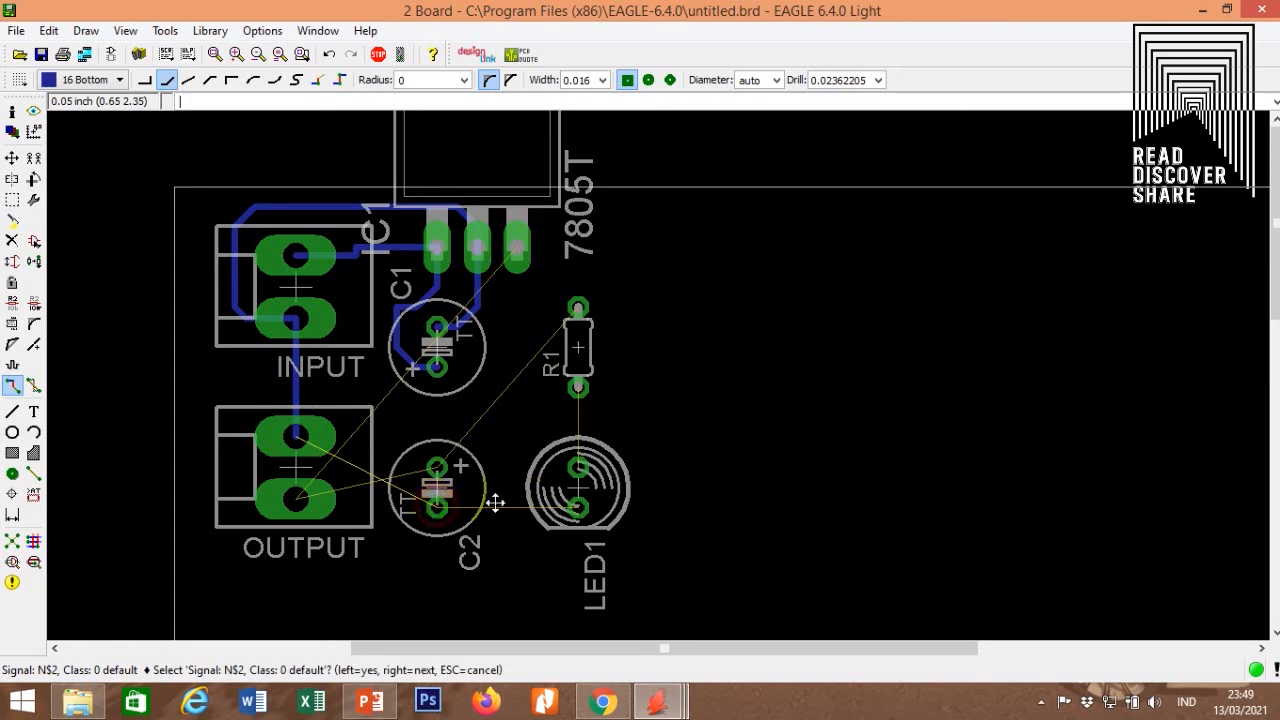
{"action": "left_click", "coordinate": [436, 505]}
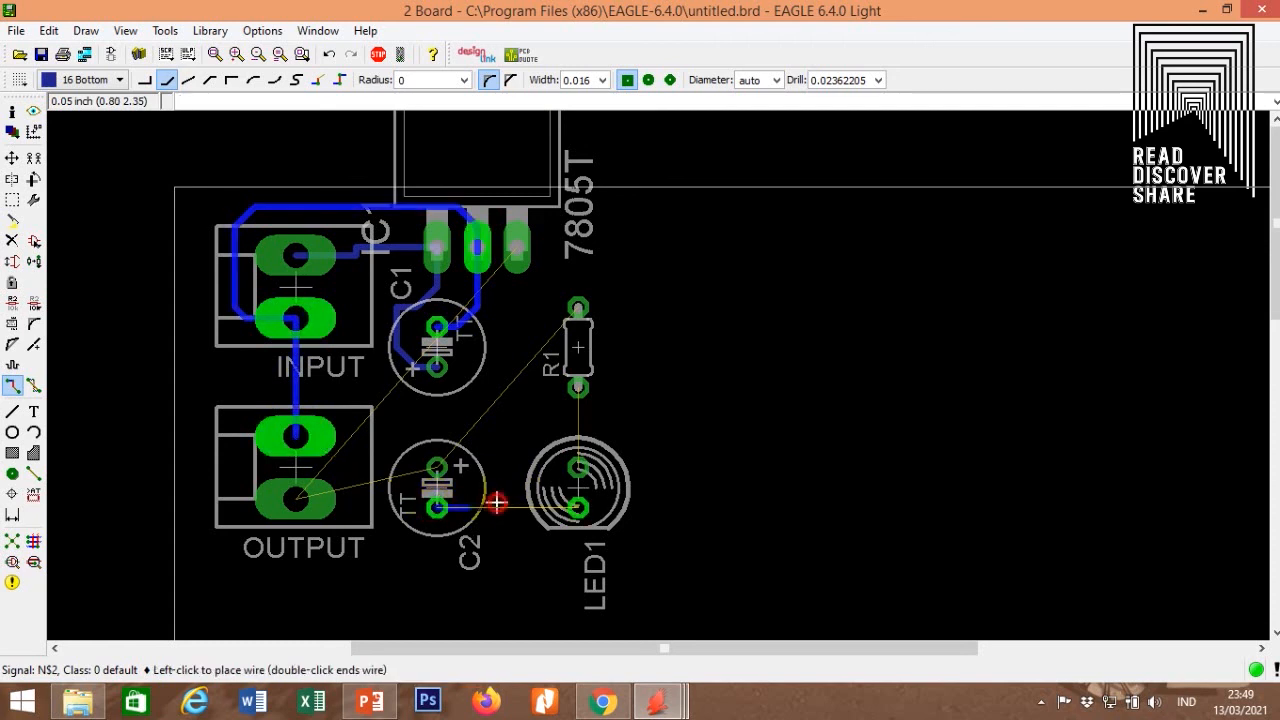
{"action": "left_click", "coordinate": [580, 507]}
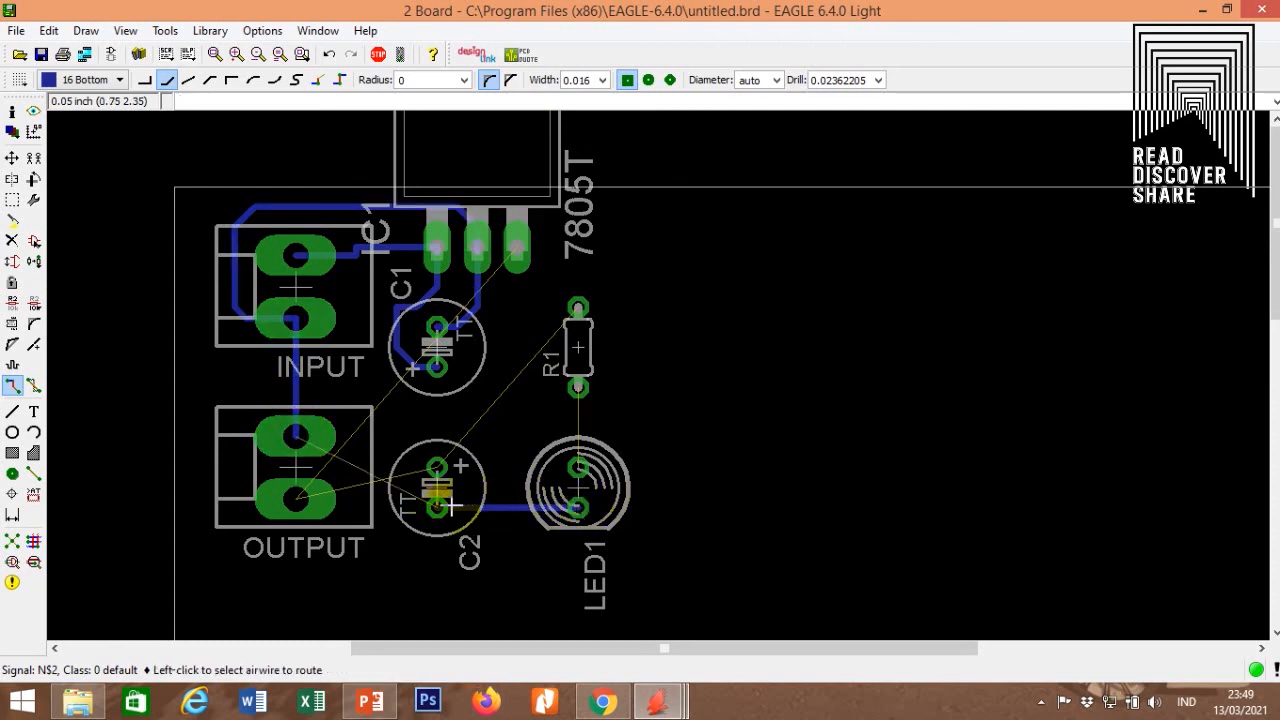
{"action": "left_click", "coordinate": [432, 506]}
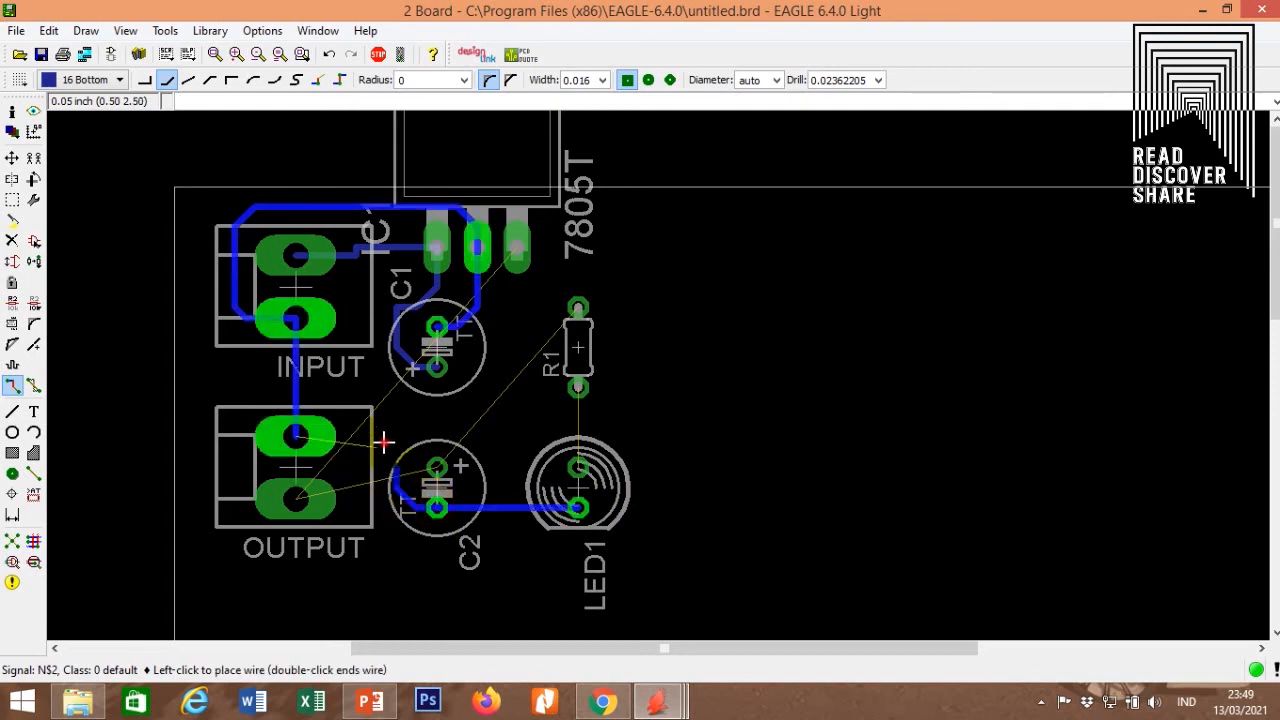
{"action": "left_click", "coordinate": [294, 438]}
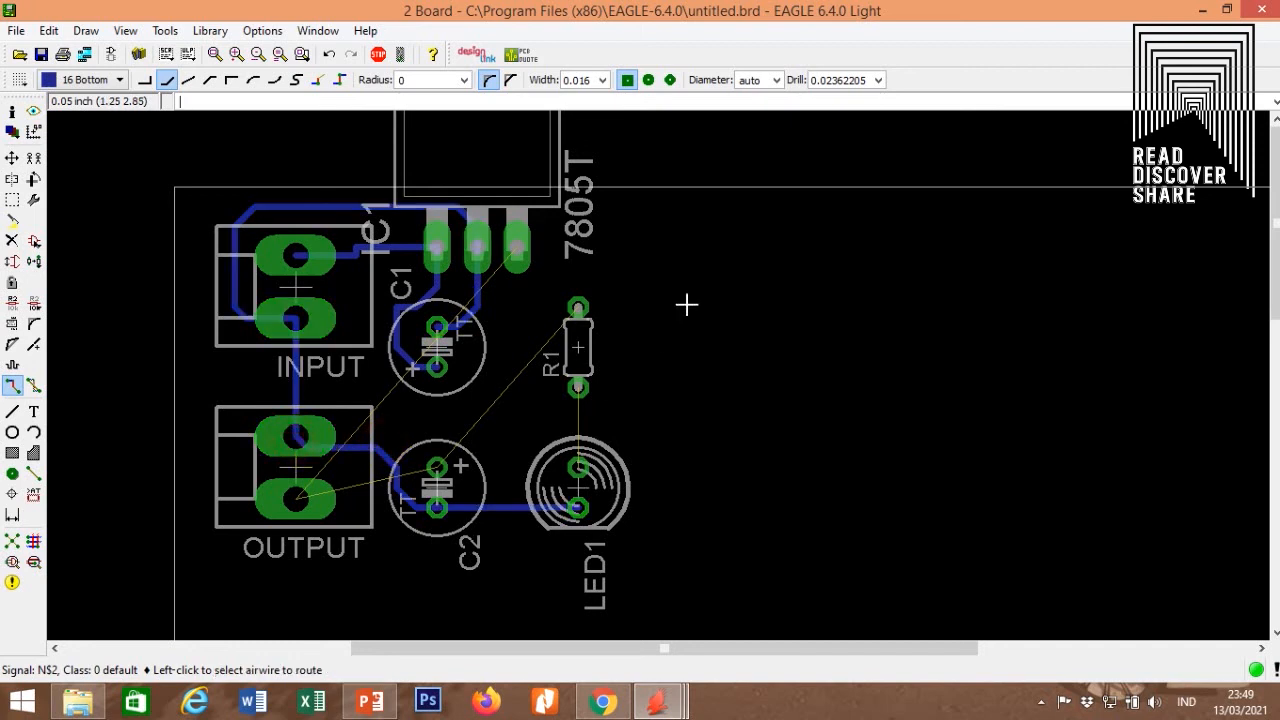
Route bottom-layer traces from IC1's third pin to R1's upper pad and from R1's lower pad to LED1's upper pad.
{"action": "left_click", "coordinate": [516, 253]}
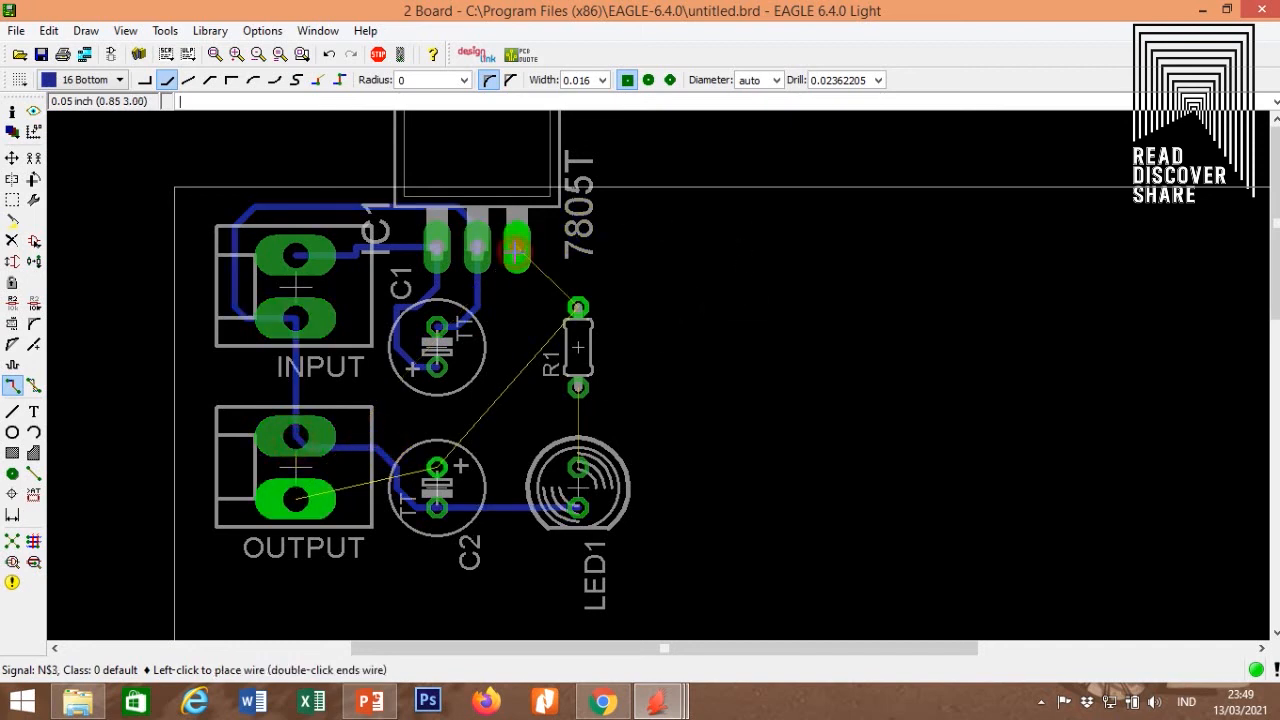
{"action": "left_click", "coordinate": [577, 305]}
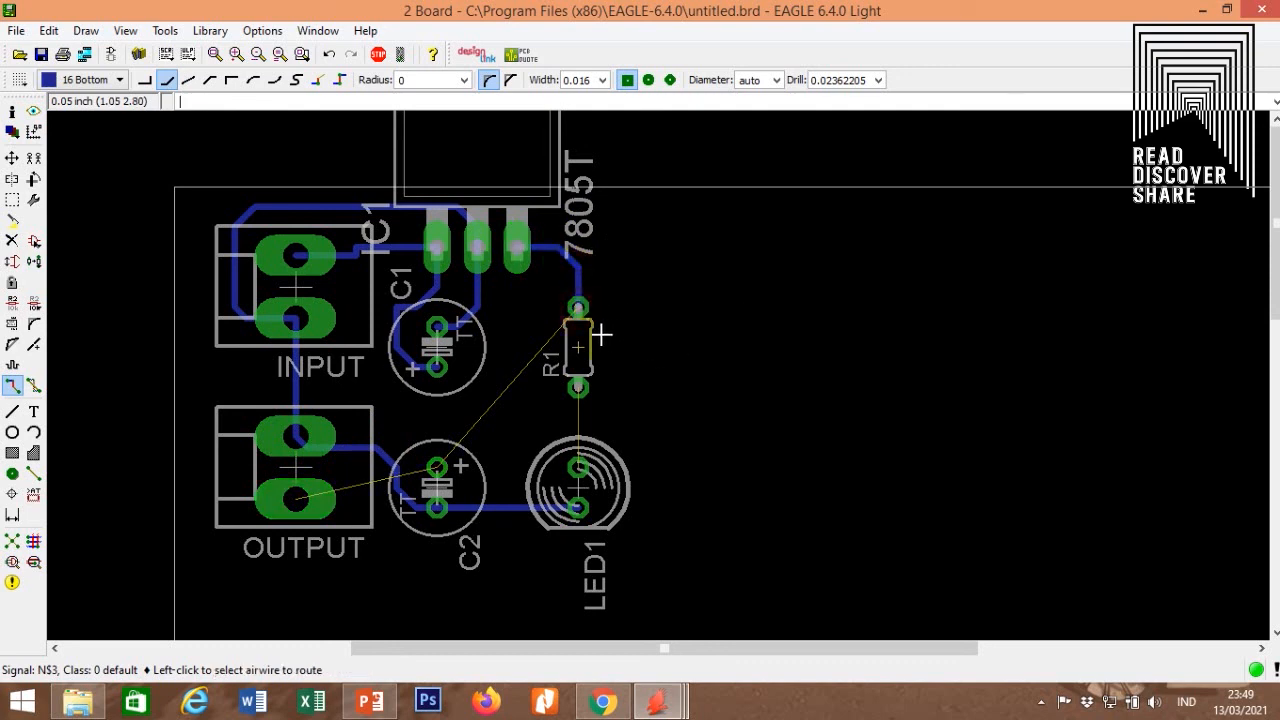
{"action": "left_click", "coordinate": [578, 392]}
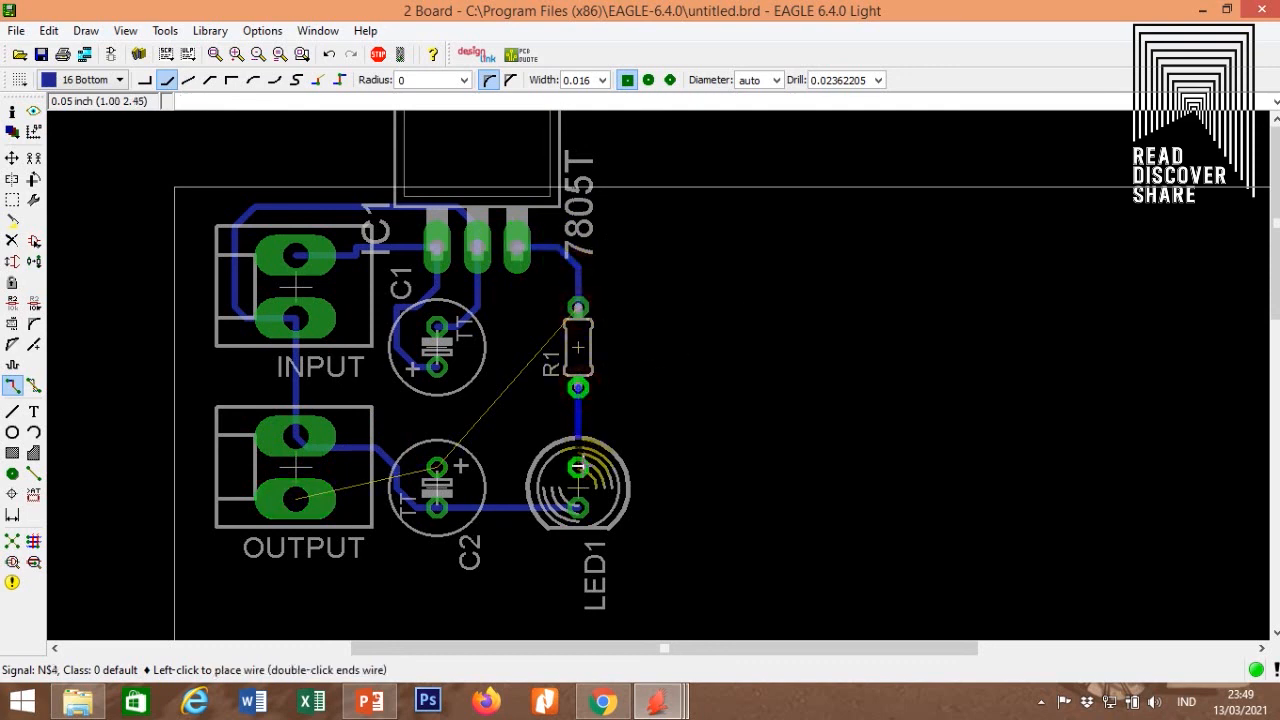
{"action": "left_click", "coordinate": [578, 466]}
Route a bottom-layer trace from R1's upper pad down between R1 and C1 to C2's positive pad.
{"action": "left_click", "coordinate": [566, 318]}
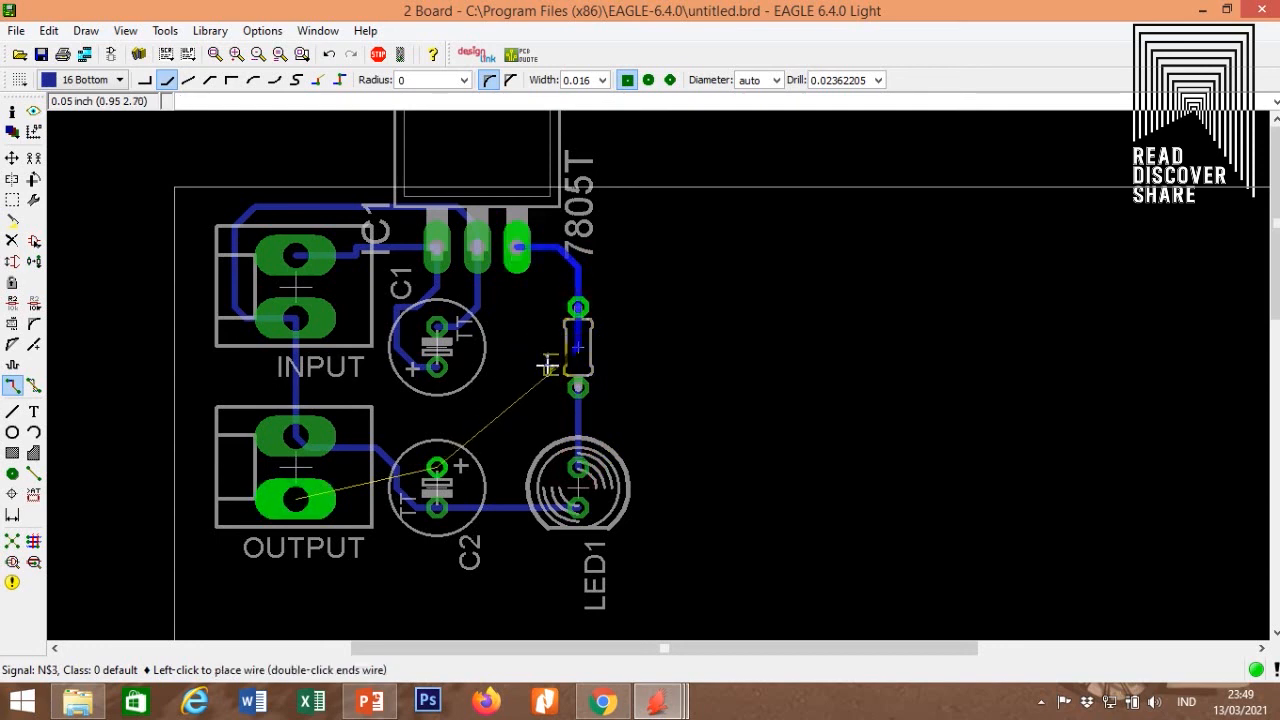
{"action": "left_click", "coordinate": [543, 359]}
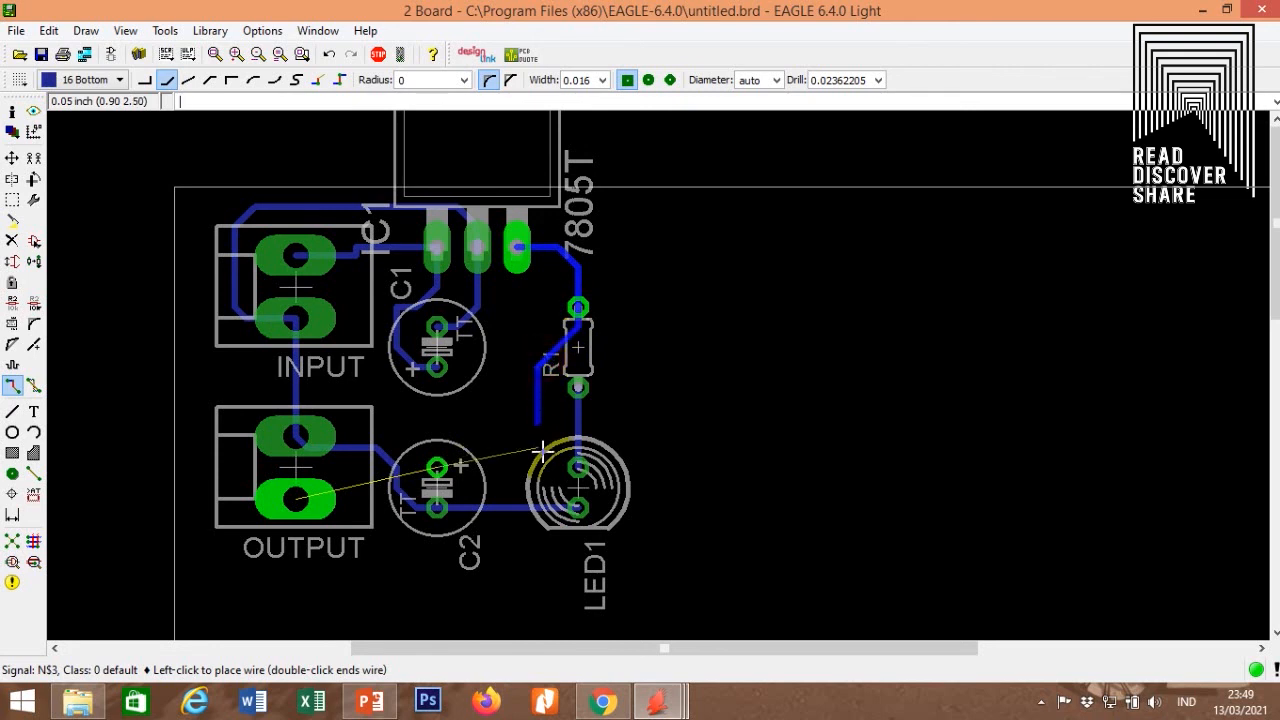
{"action": "left_click", "coordinate": [519, 462]}
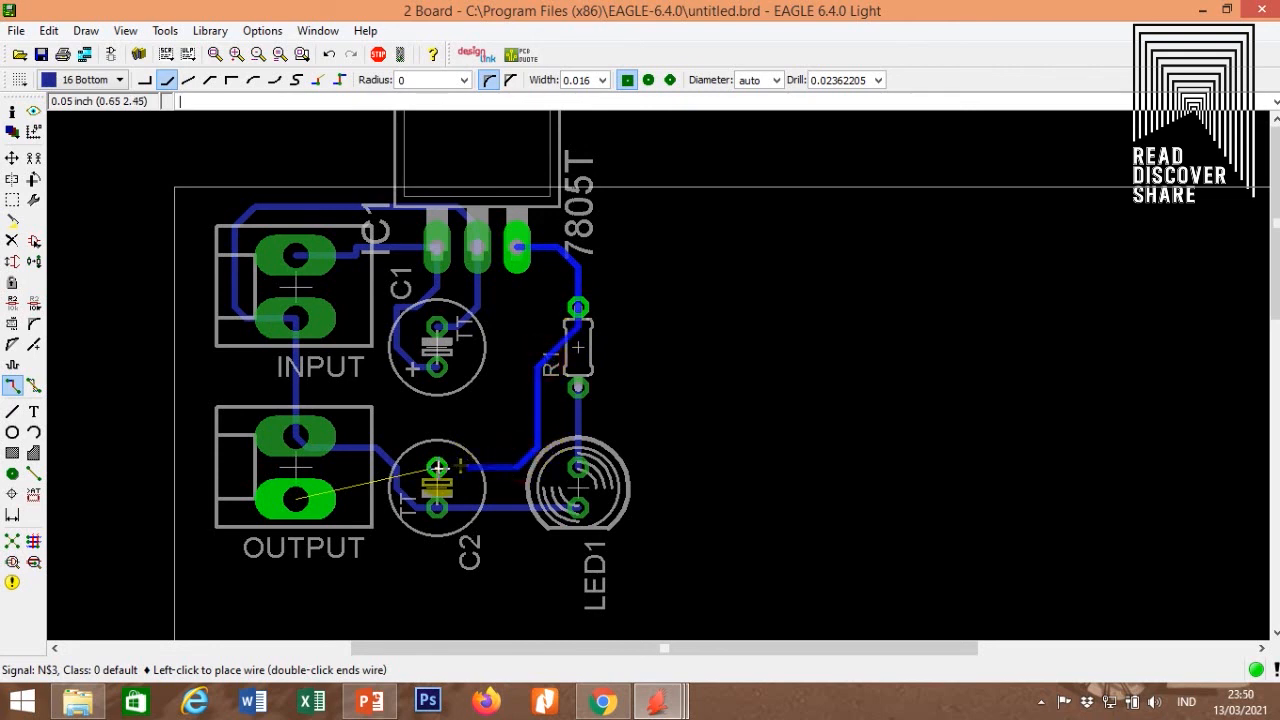
{"action": "left_click", "coordinate": [437, 467]}
Route a bottom-layer trace from the OUTPUT header's lower pad beneath C2 and LED1 and up their right side to R1's upper pad.
{"action": "left_click", "coordinate": [305, 503]}
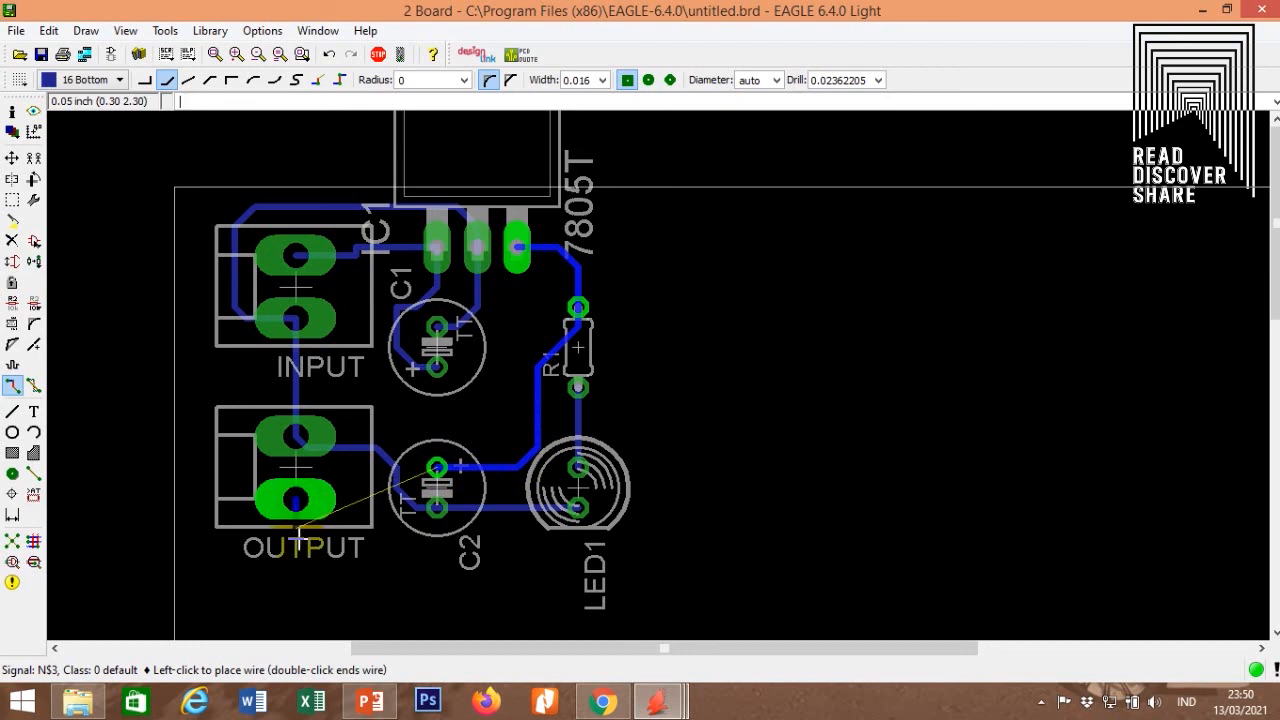
{"action": "left_click", "coordinate": [315, 543]}
{"action": "left_click", "coordinate": [616, 530]}
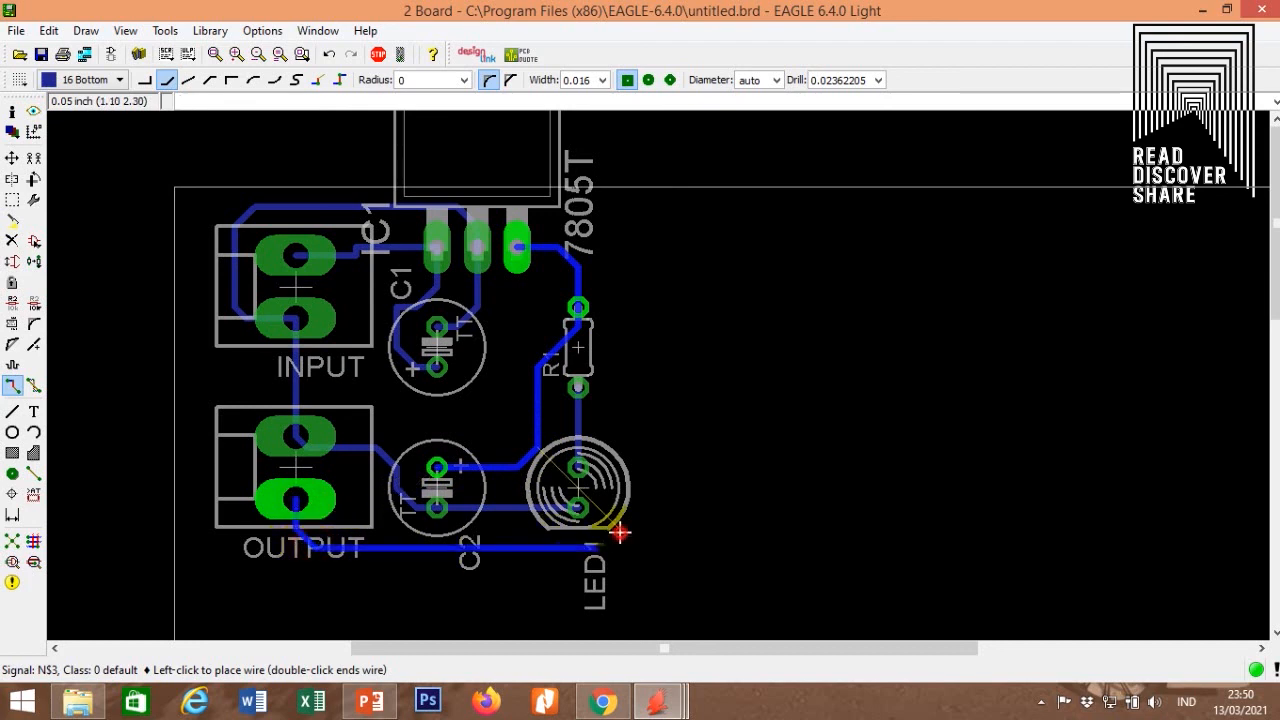
{"action": "left_click", "coordinate": [579, 309]}
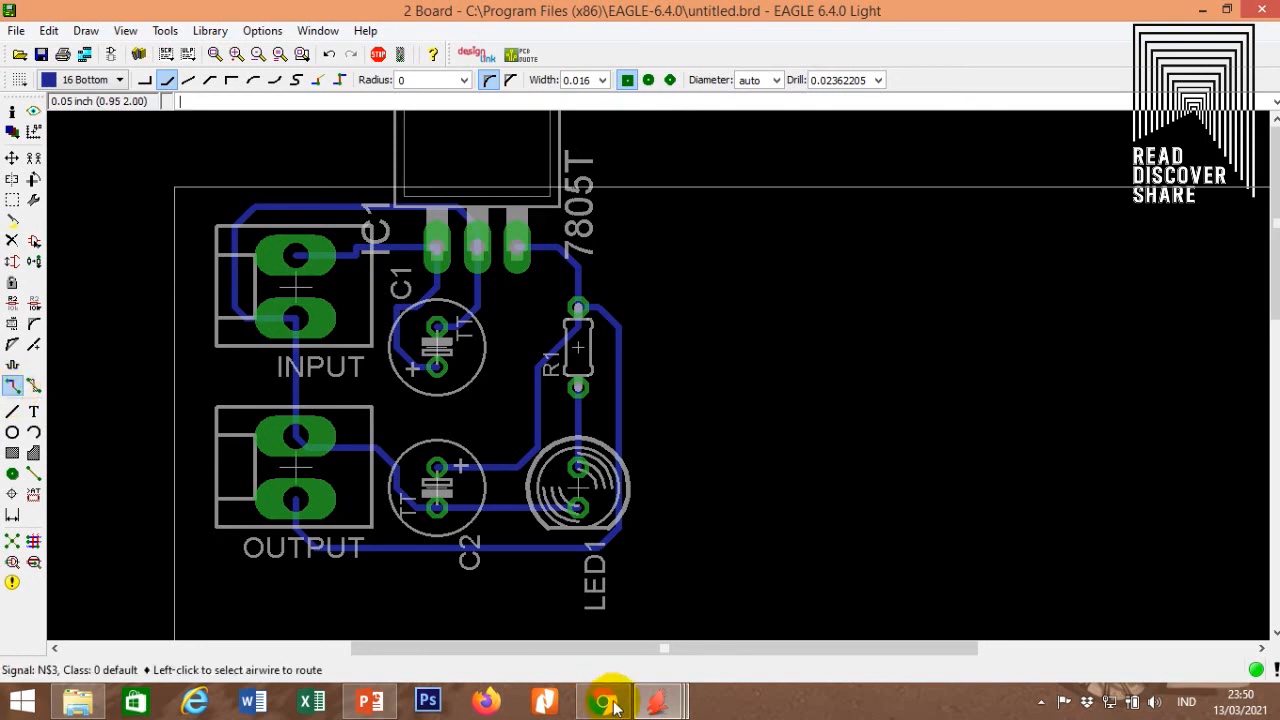
In the schematic, search the component library for 78*, look through the matching voltage regulators, and leave without adding a part.
{"action": "mouse_move", "coordinate": [657, 702]}
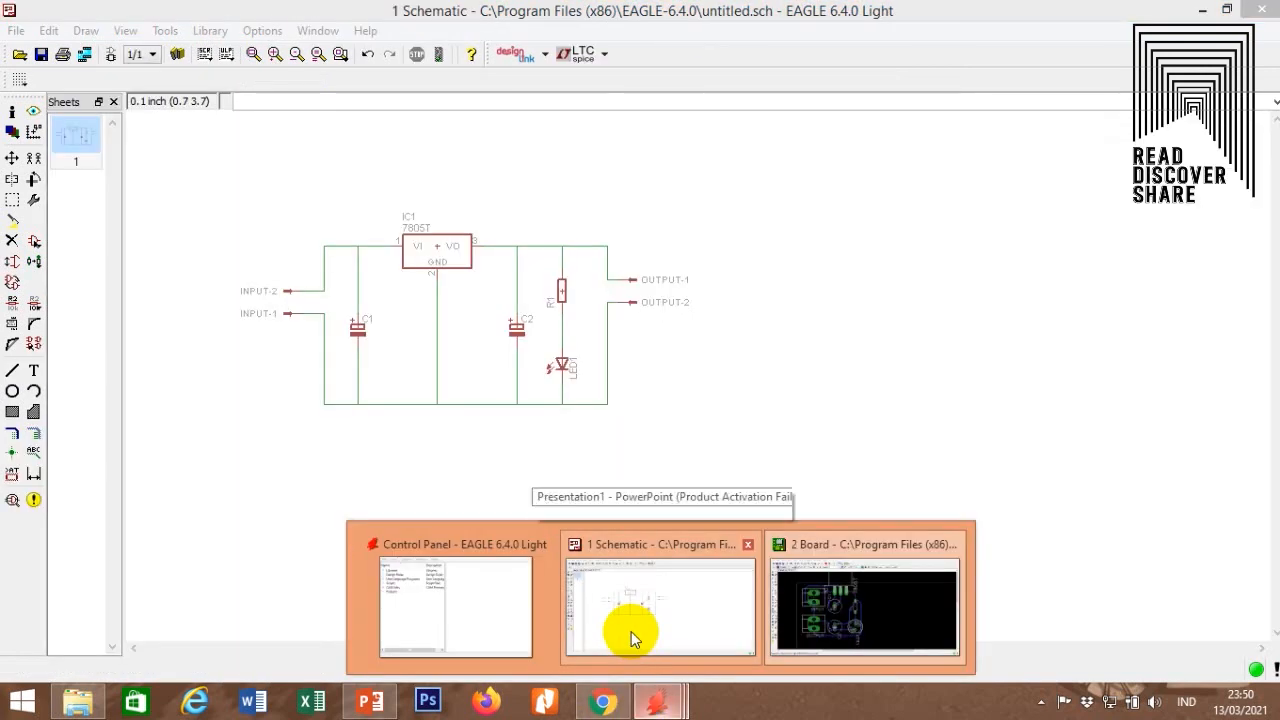
{"action": "left_click", "coordinate": [631, 638]}
{"action": "left_click", "coordinate": [36, 242]}
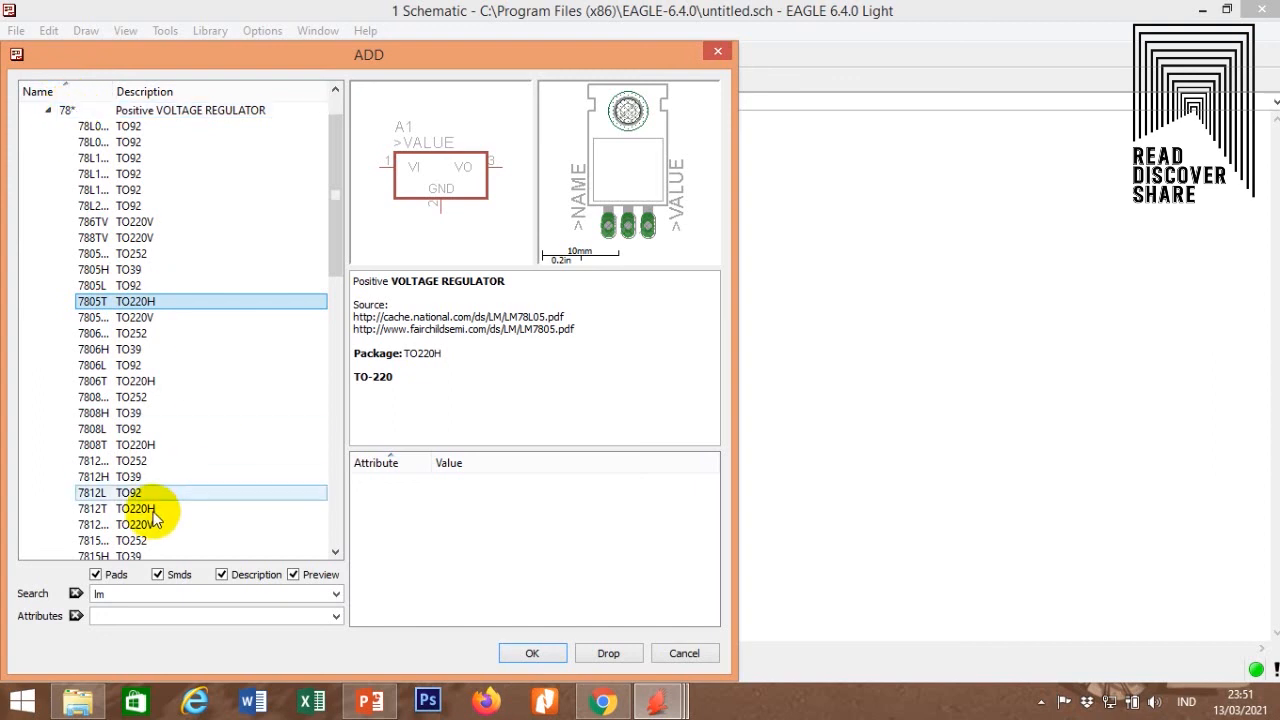
{"action": "left_click", "coordinate": [108, 592]}
{"action": "left_click", "coordinate": [76, 593]}
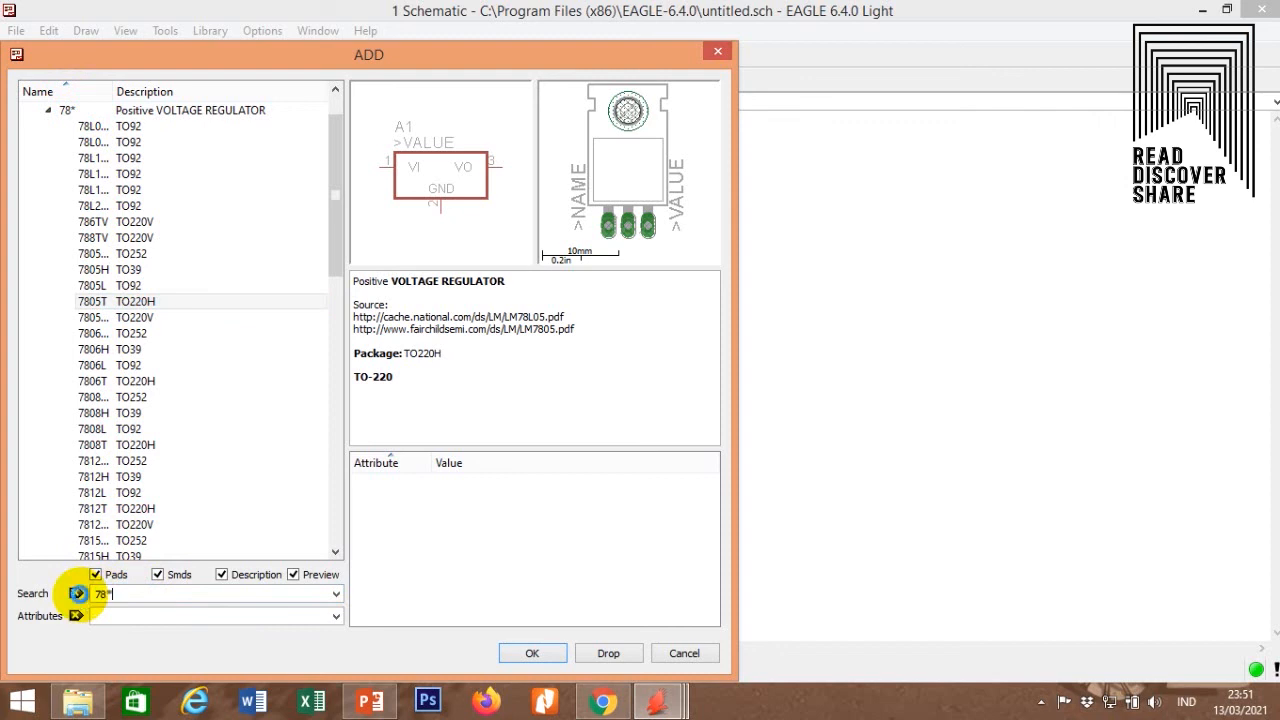
{"action": "key", "text": "Return"}
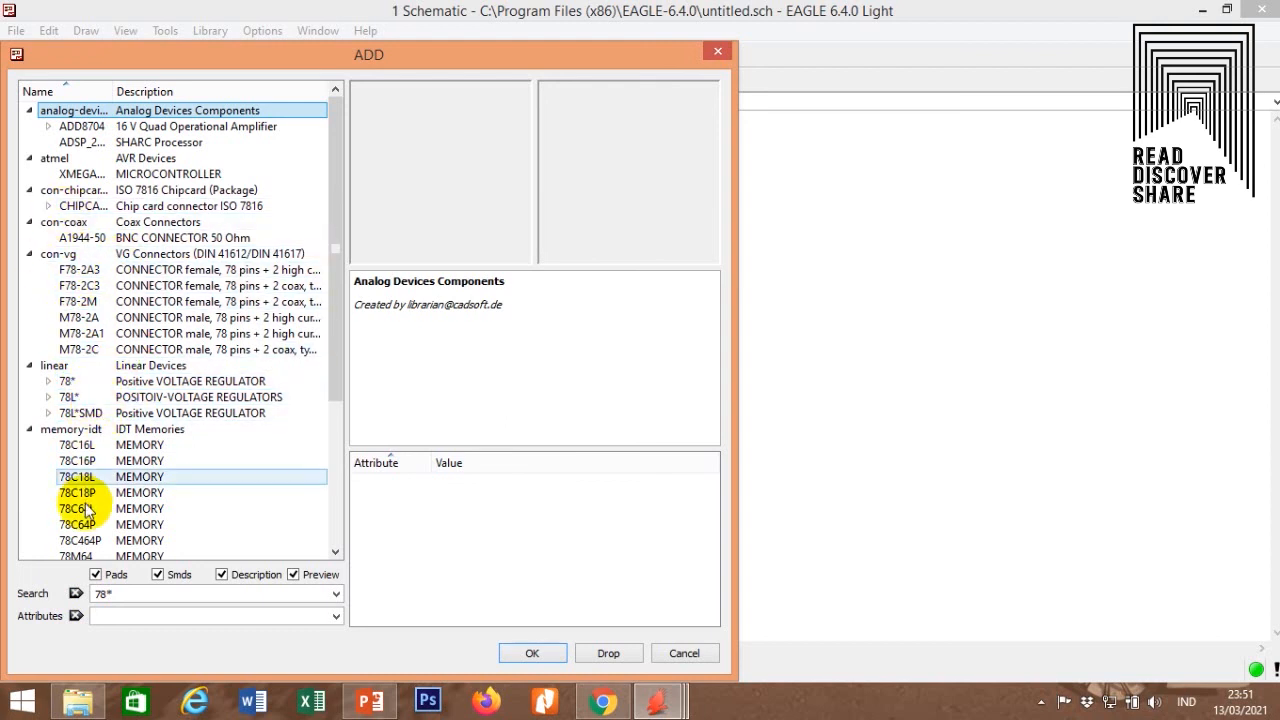
{"action": "scroll", "coordinate": [85, 495], "scroll_direction": "down", "scroll_amount": 4}
{"action": "scroll", "coordinate": [88, 497], "scroll_direction": "down", "scroll_amount": 1}
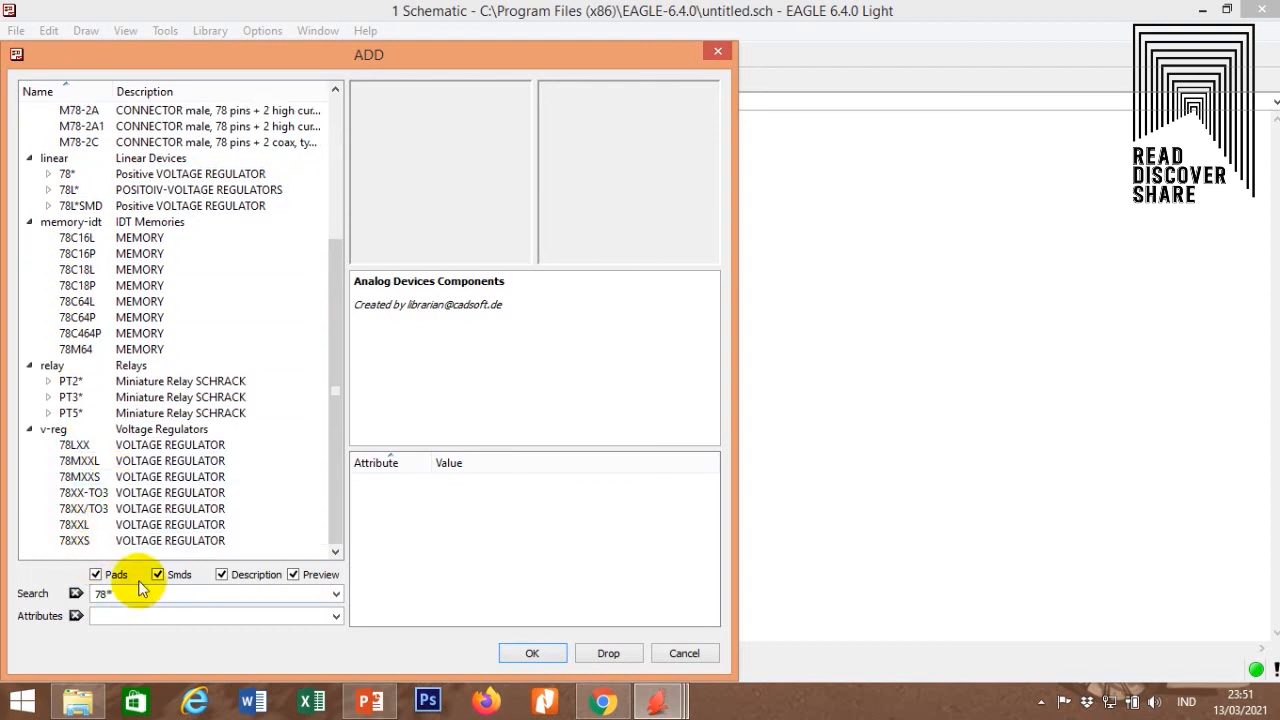
{"action": "left_click", "coordinate": [684, 653]}
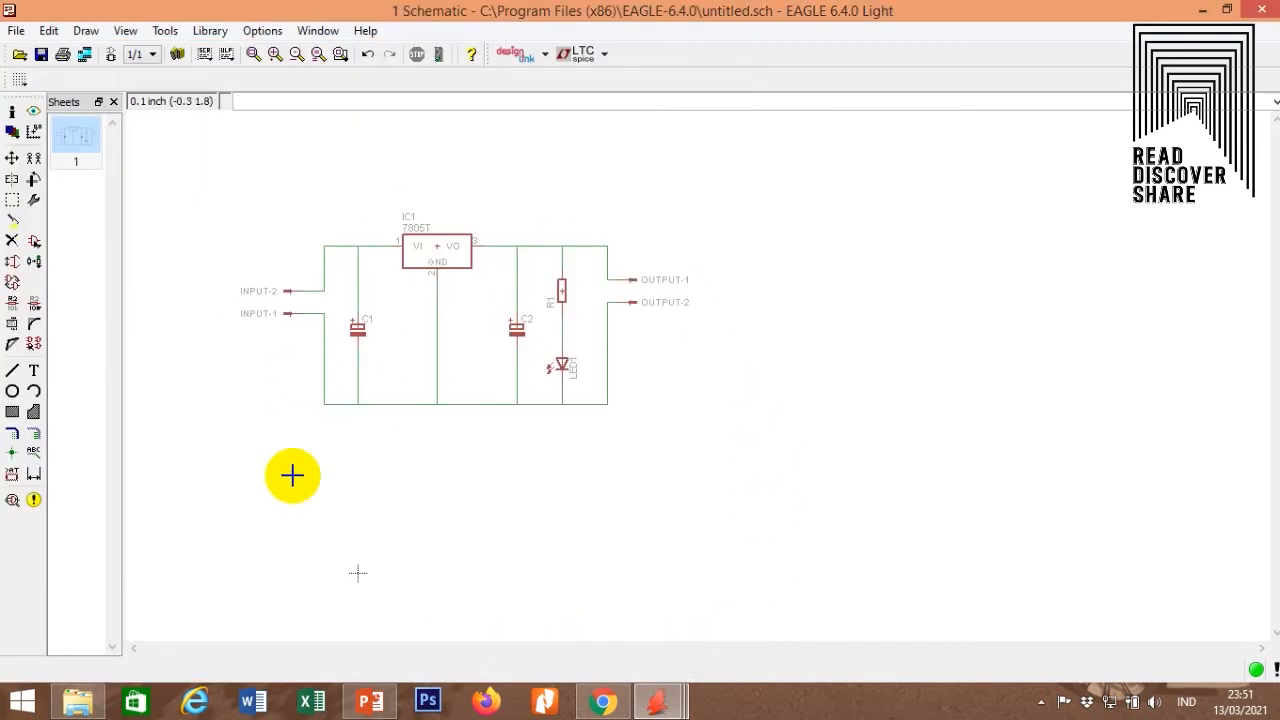
Return from the schematic to the board layout.
{"action": "left_click", "coordinate": [656, 700]}
{"action": "left_click", "coordinate": [800, 221]}
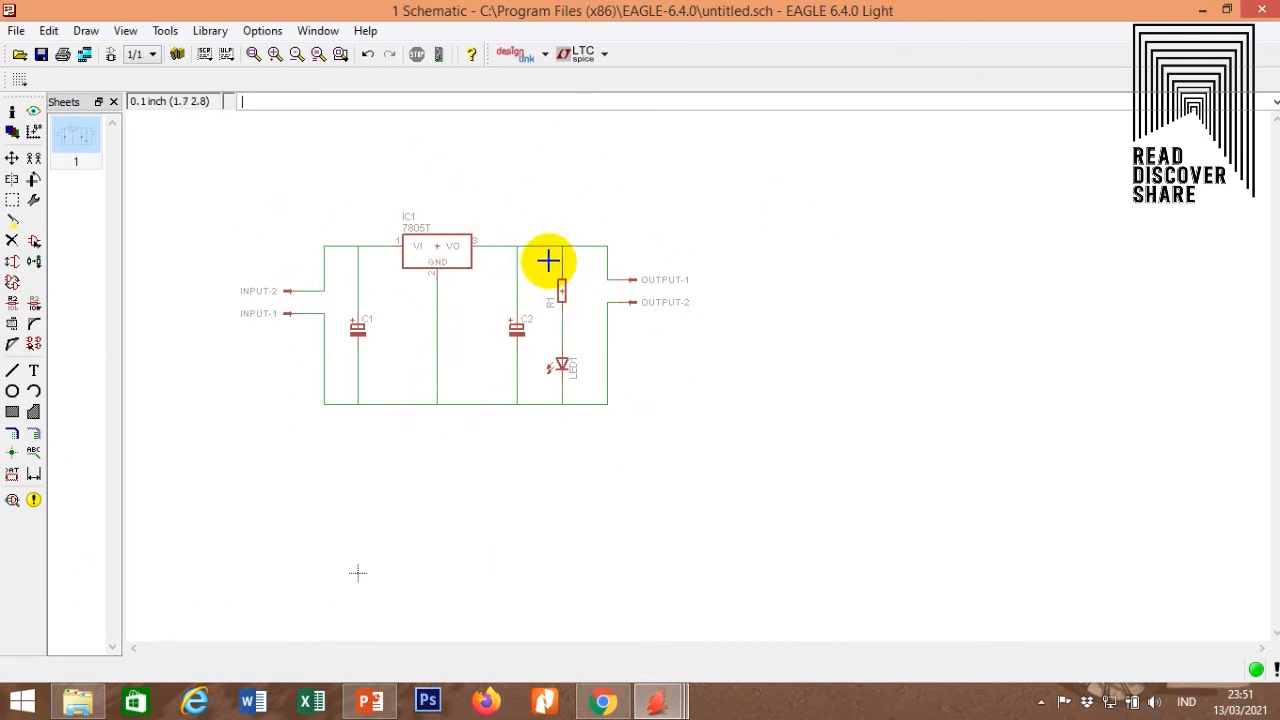
{"action": "left_click", "coordinate": [112, 54]}
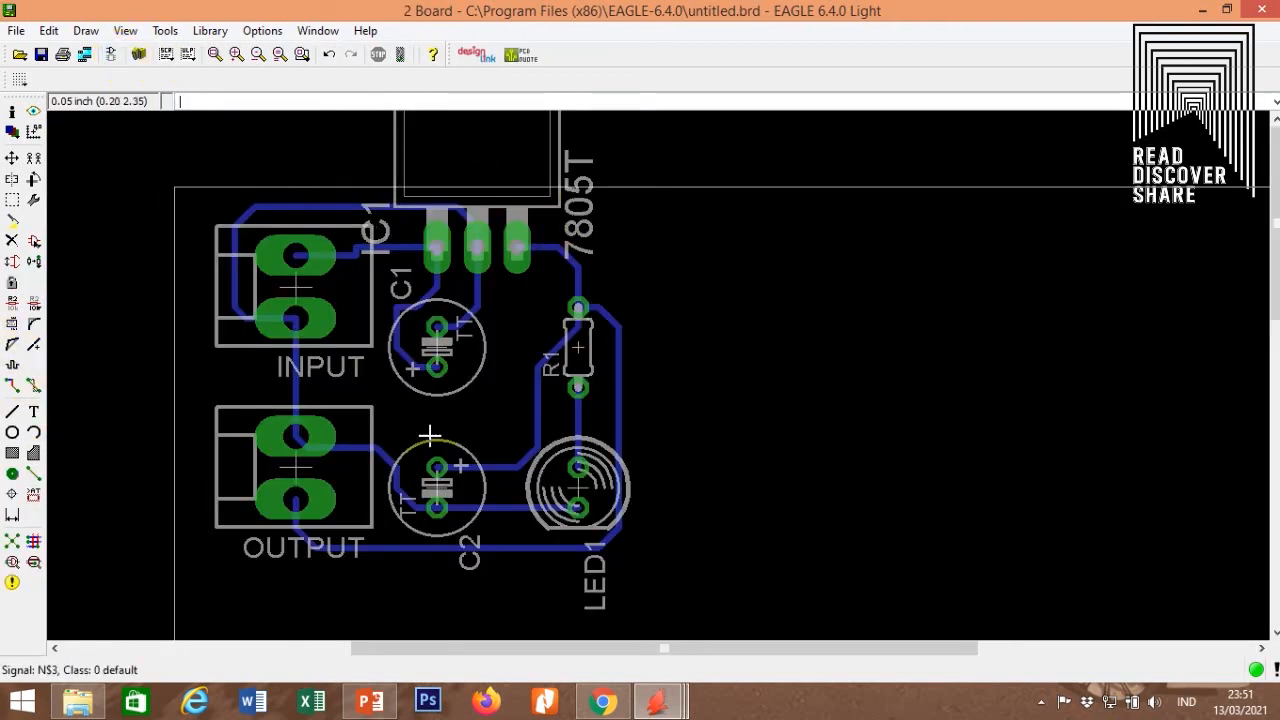